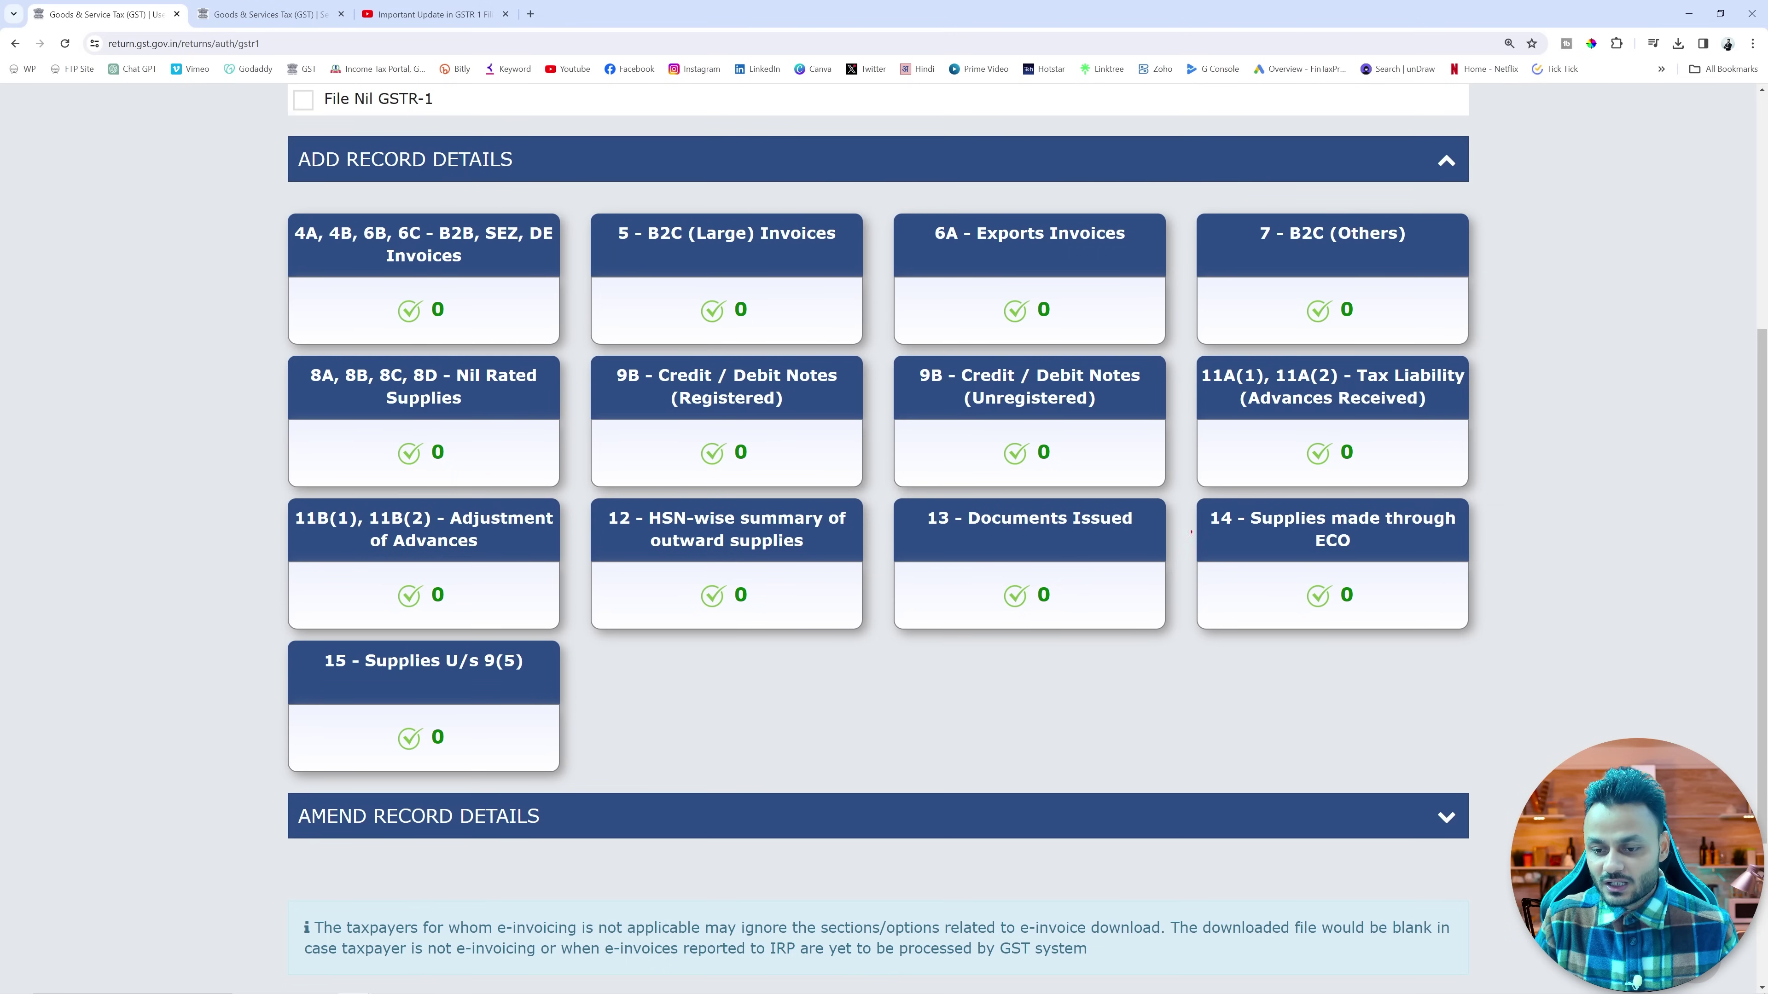
Step: Open the 7 - B2C (Others) section of the GSTR-1 return
mouse_move(1183, 498)
left_mouse_down()
mouse_move(1497, 619)
mouse_move(1507, 656)
mouse_move(1478, 635)
left_mouse_up()
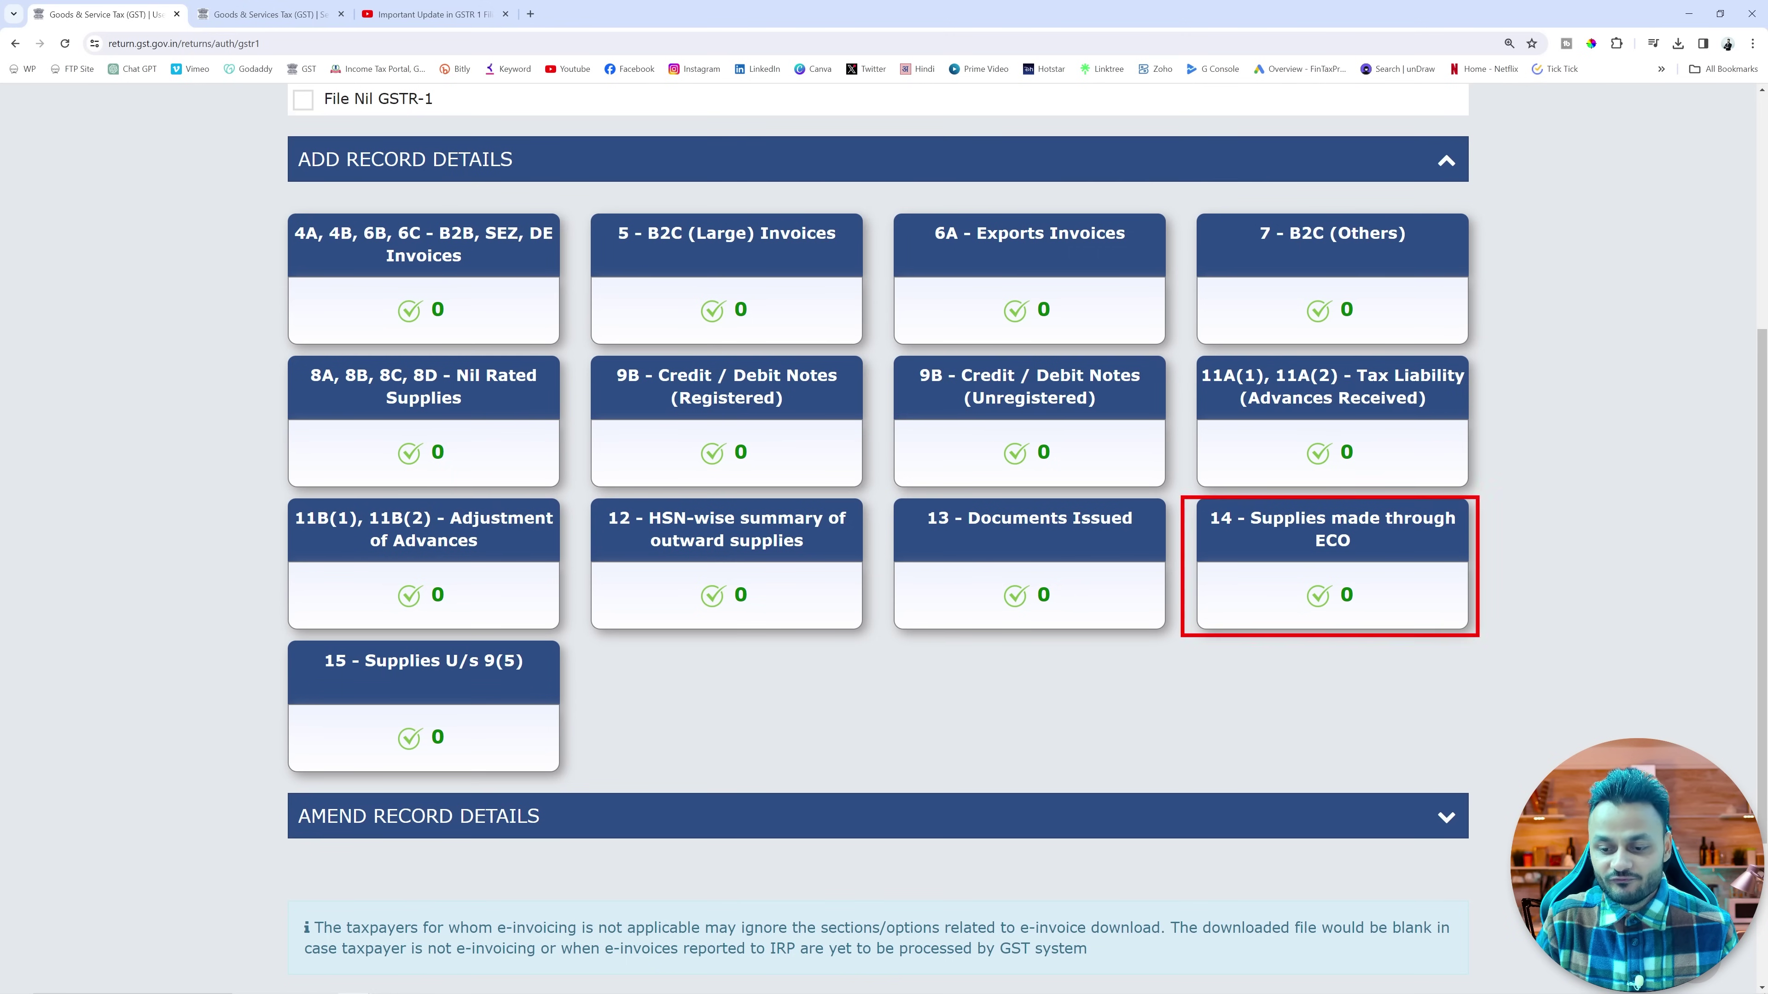
left_click_drag(270, 639, 576, 777)
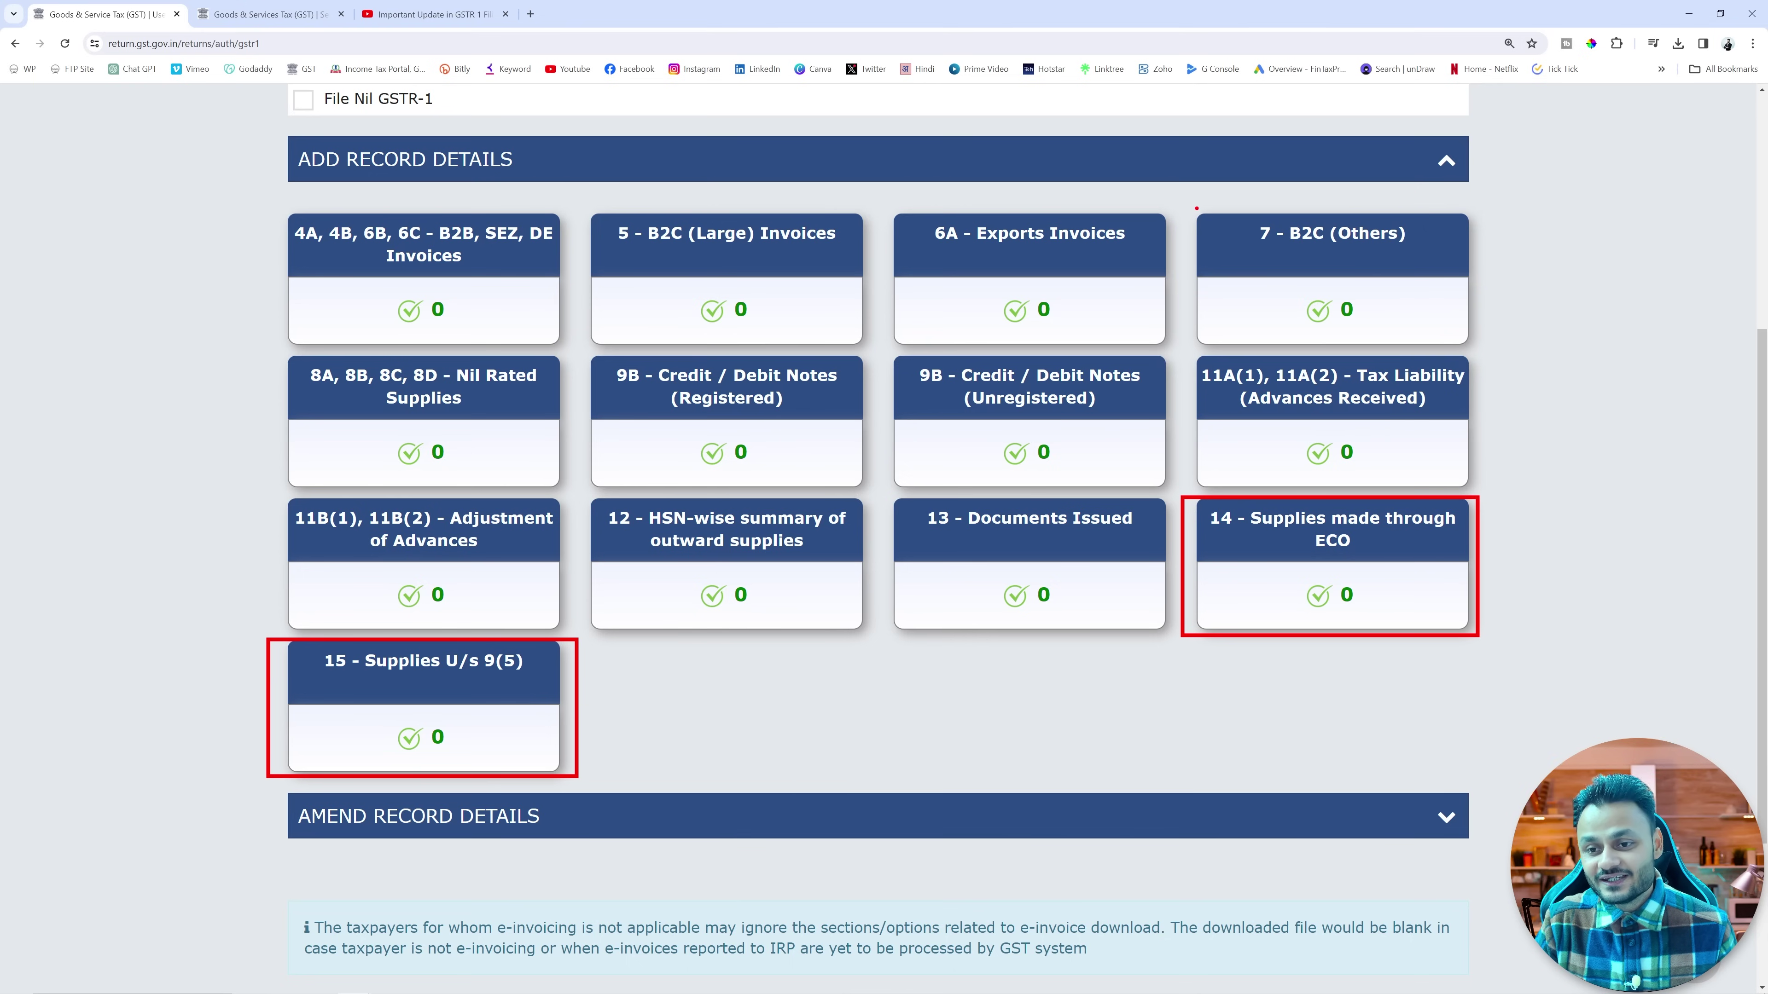
left_click_drag(1196, 208, 1425, 352)
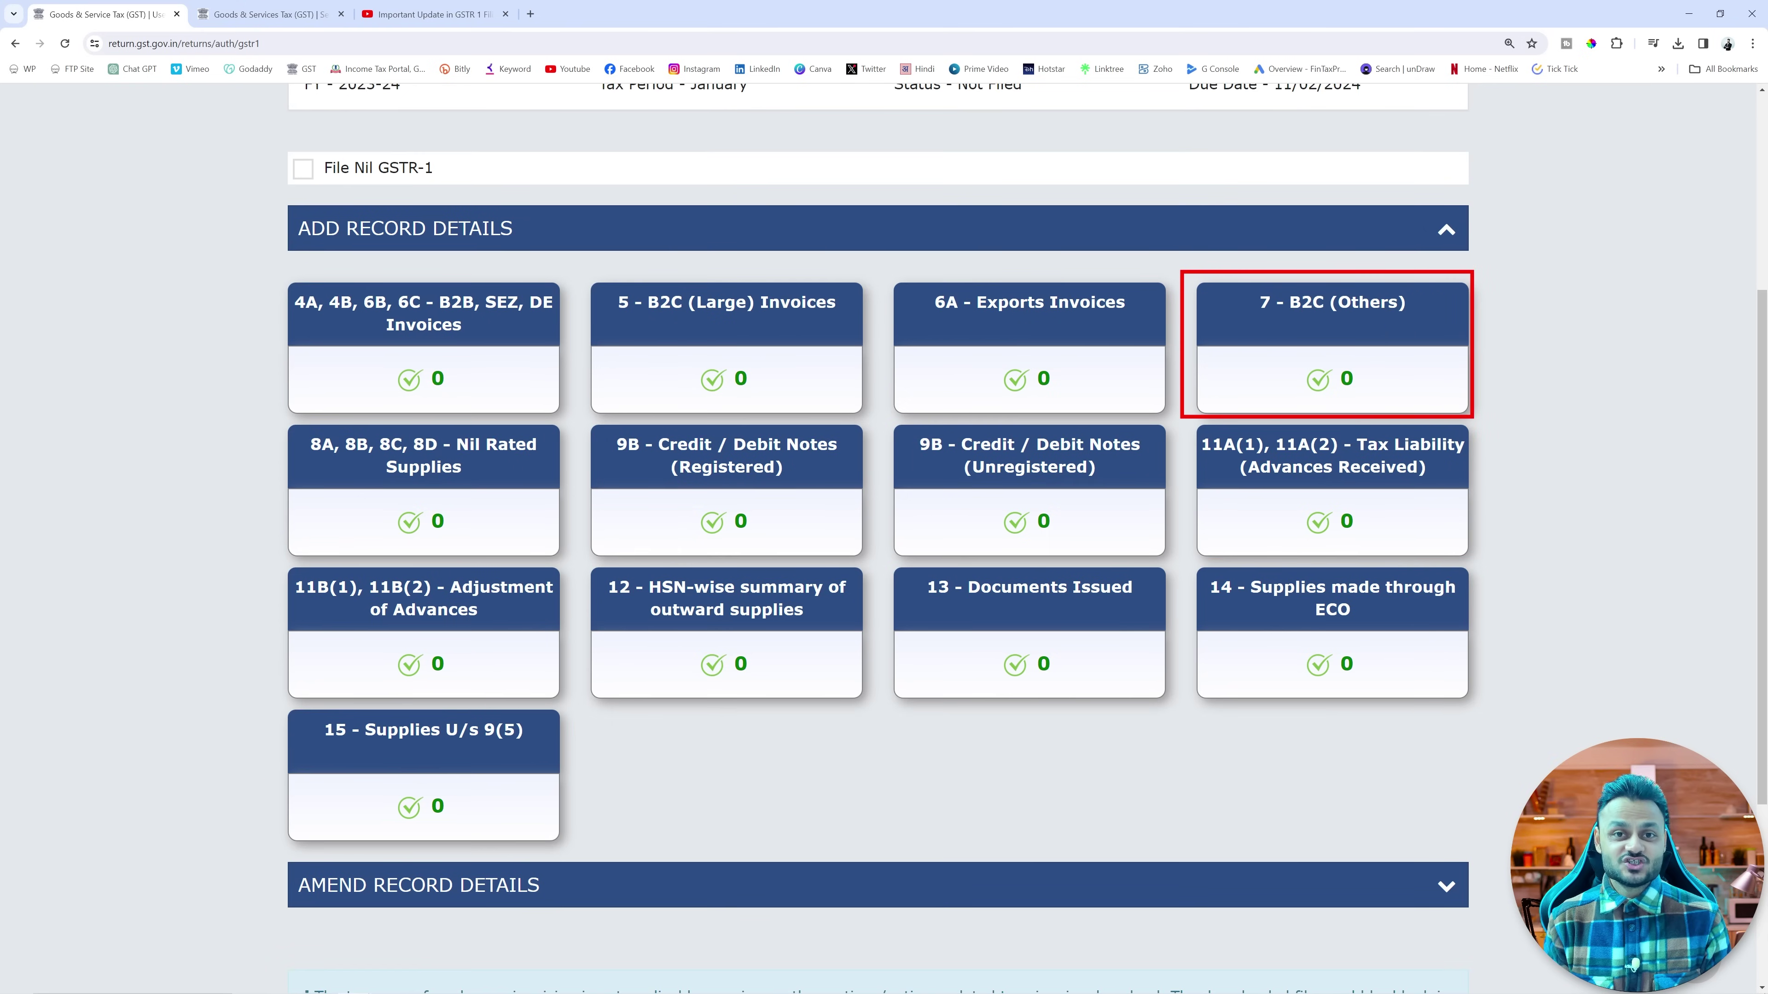
left_click(1413, 394)
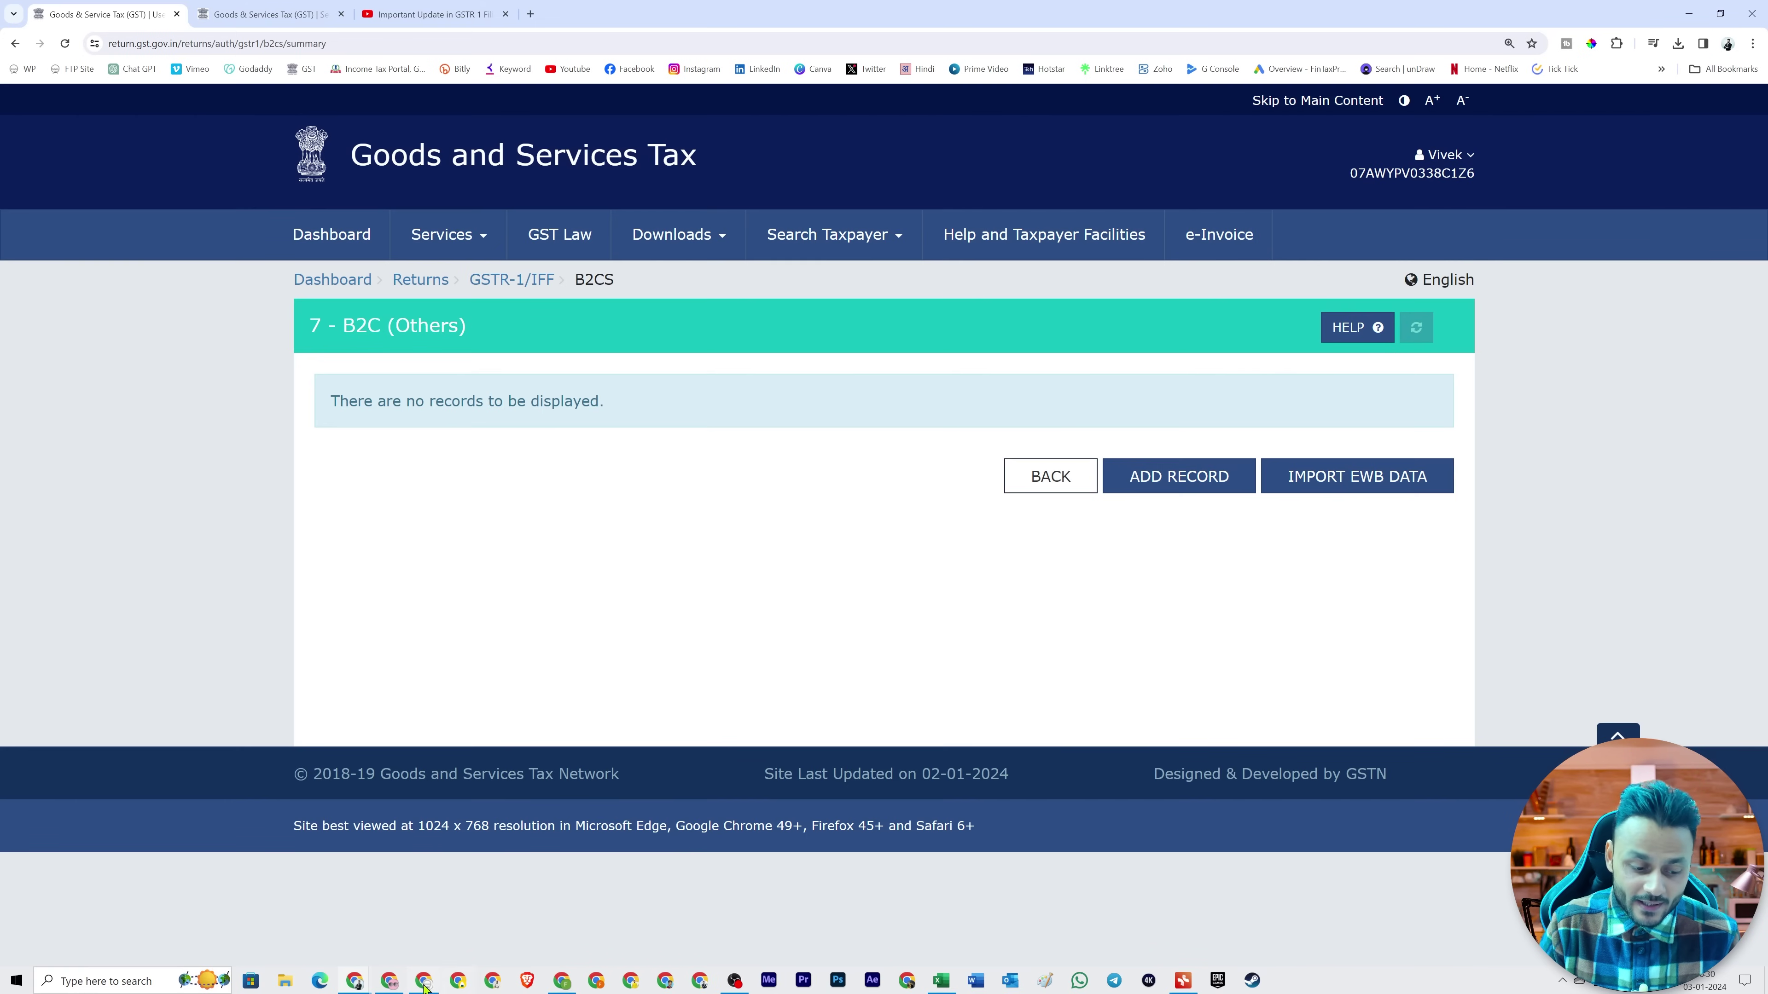
Step: Switch to the CBIC notification and examine the substituted Table 7, especially the 7A wording on supplies made through e-commerce operators
left_click(379, 986)
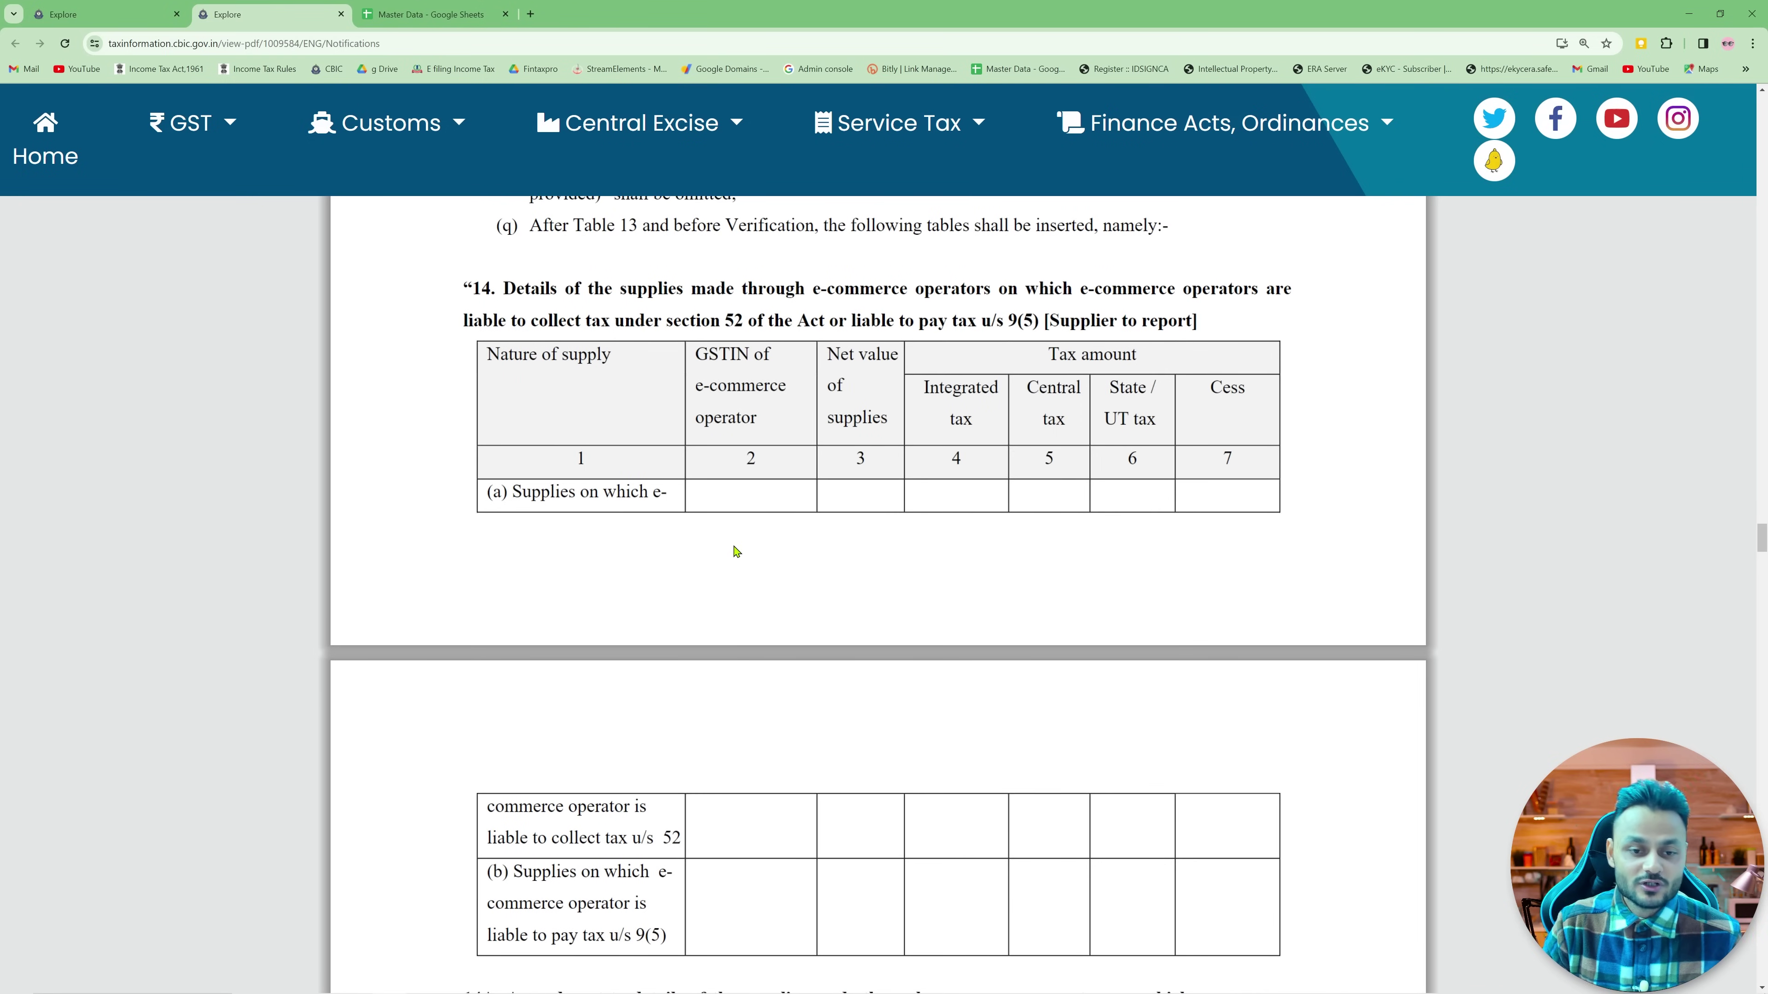
scroll(740, 550, "up", 1)
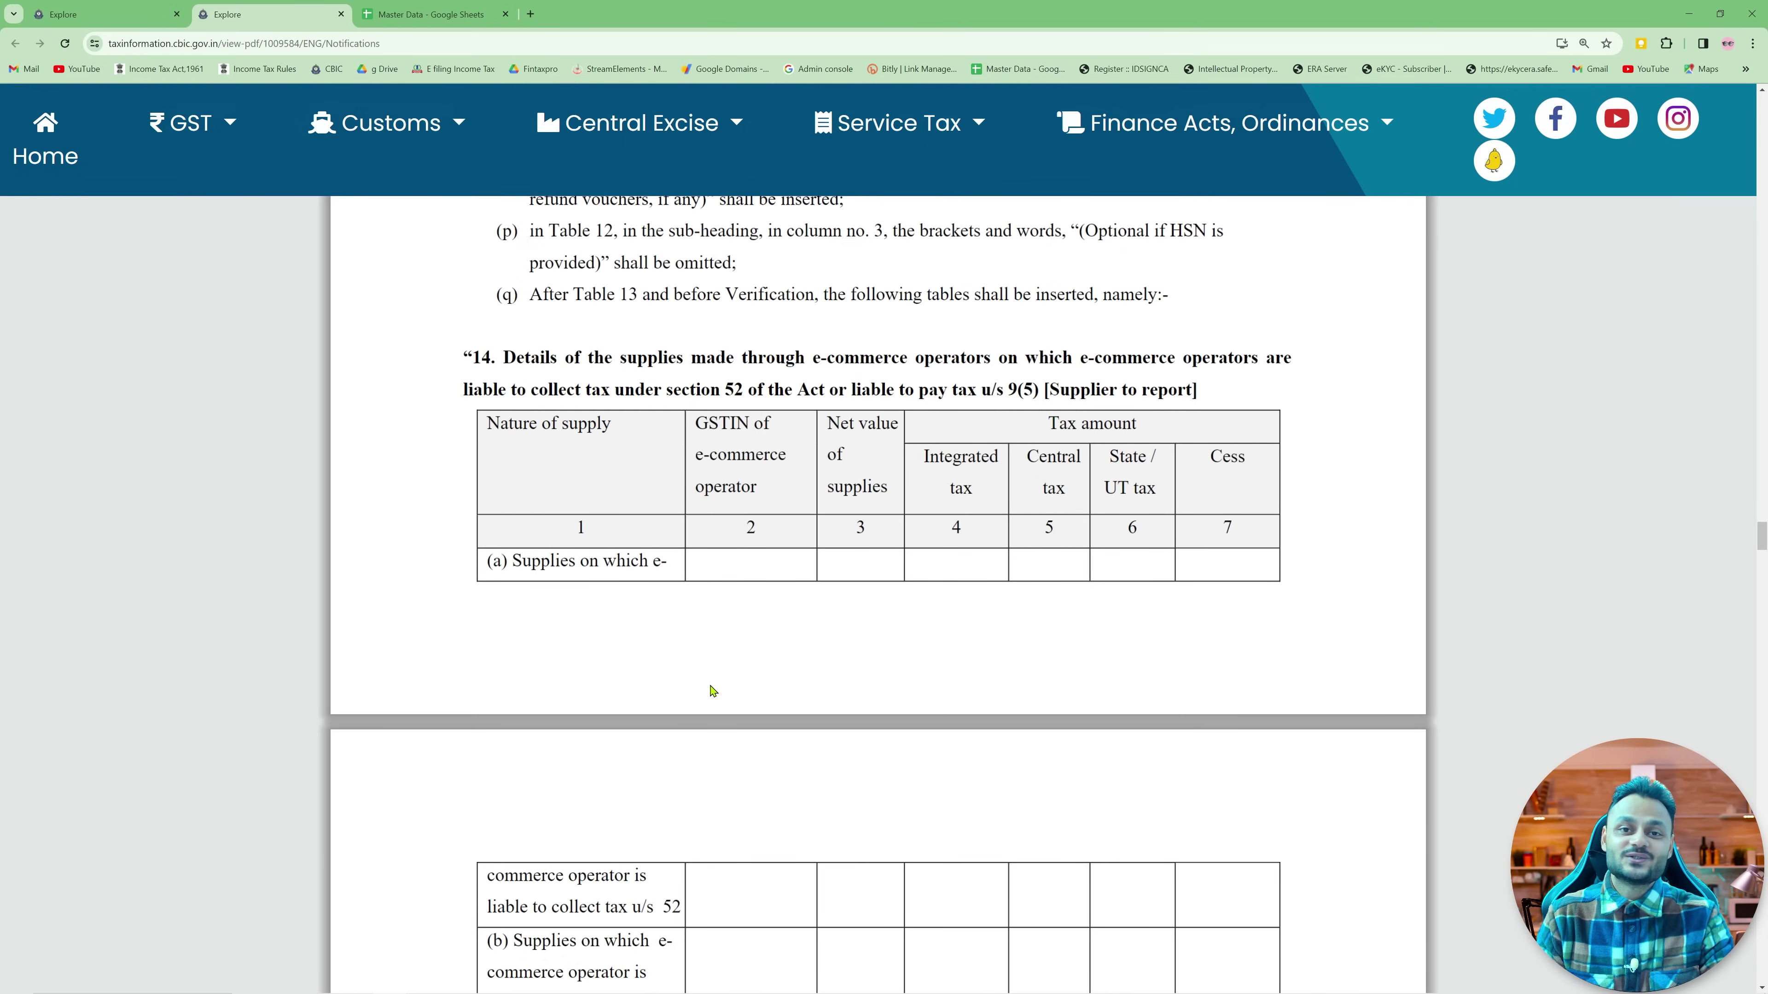
scroll(711, 690, "up", 20)
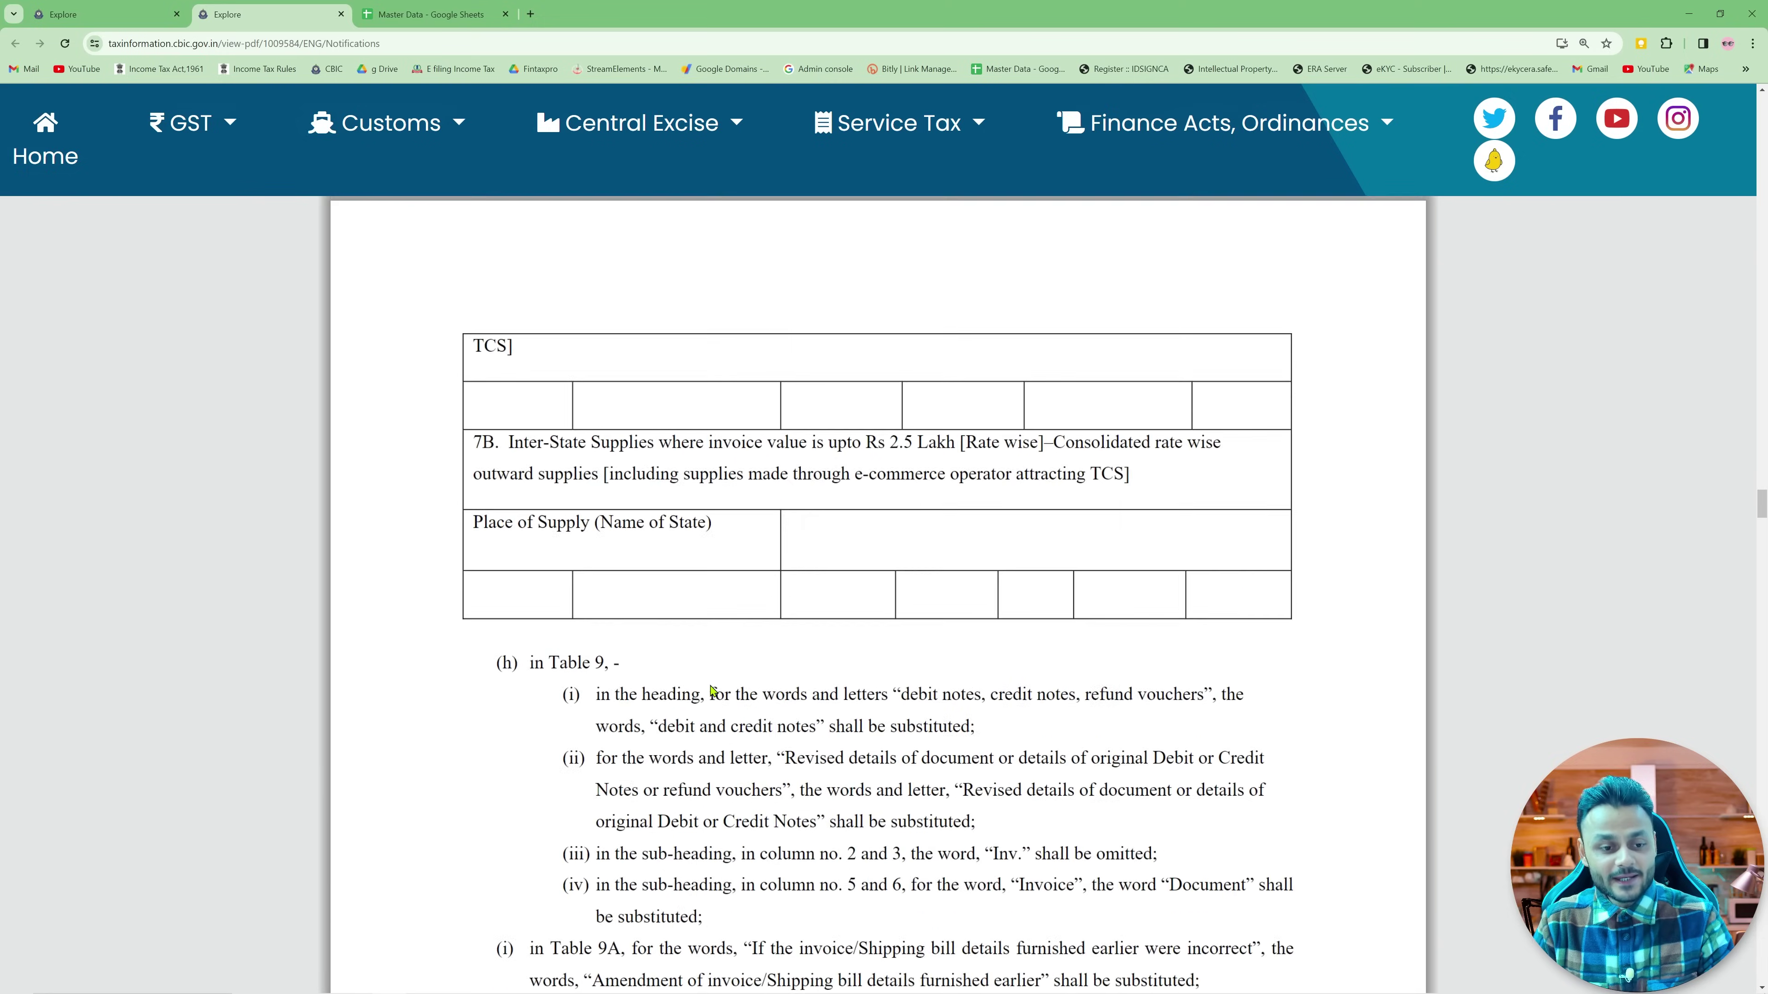
scroll(714, 691, "up", 2)
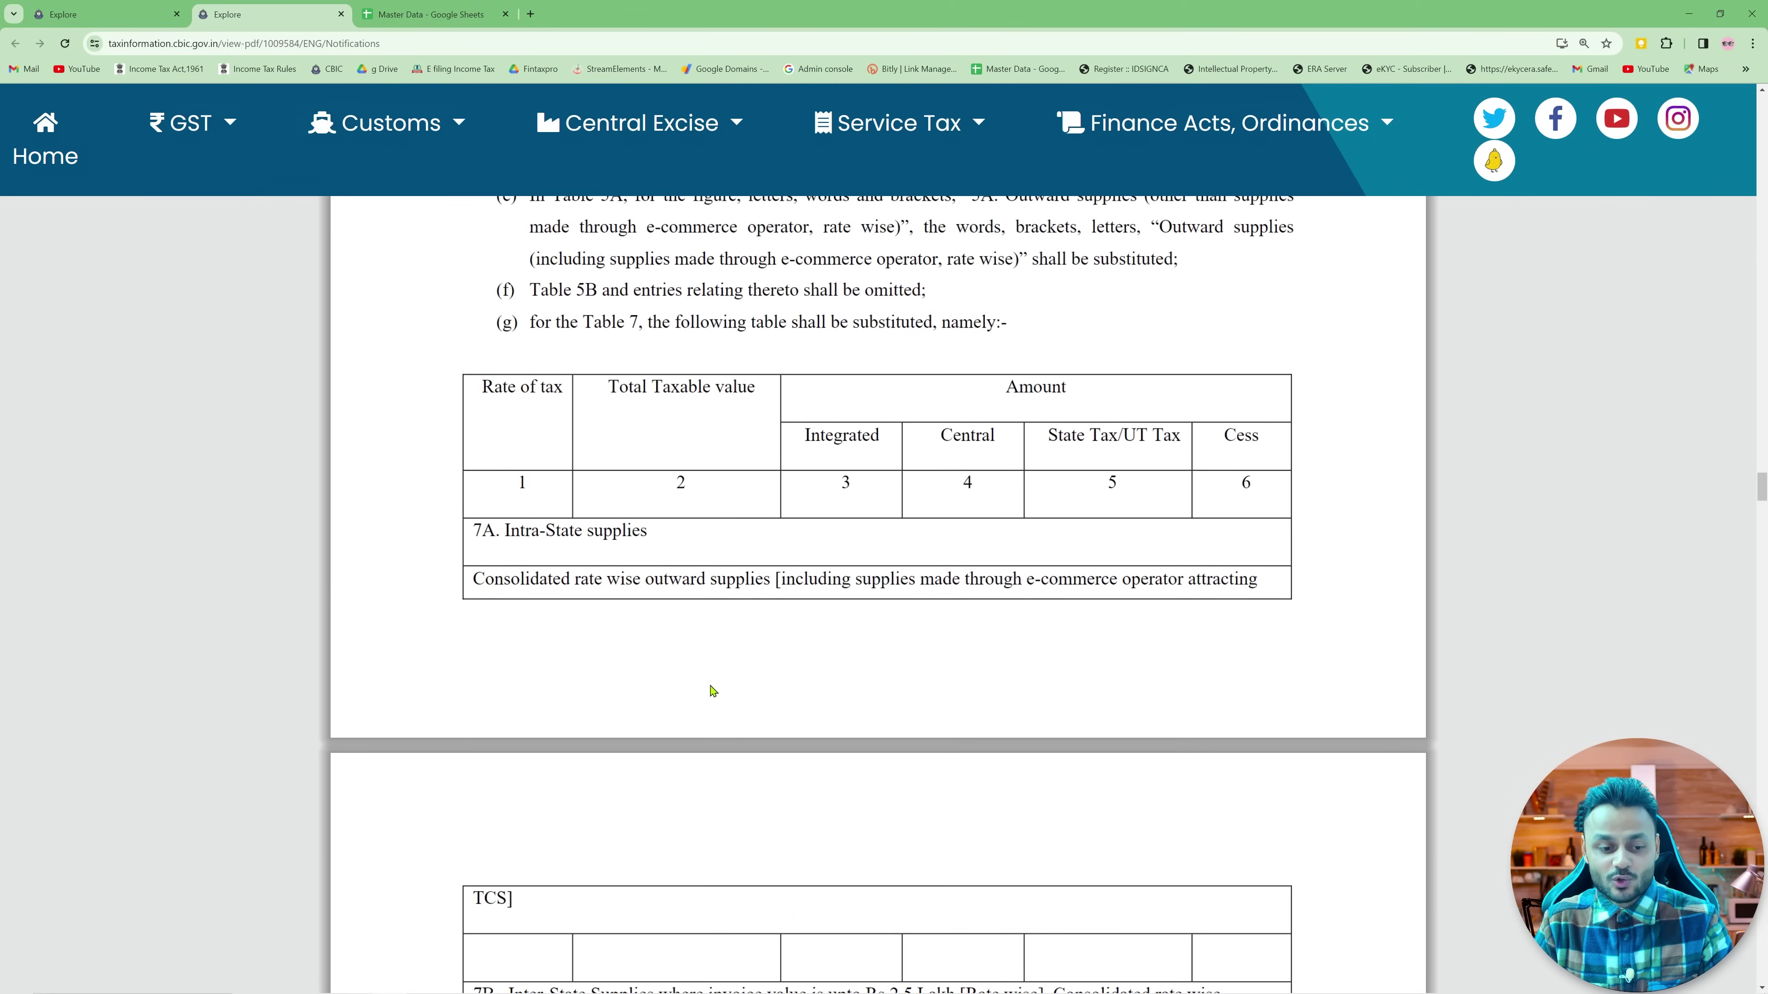
scroll(724, 697, "down", 2)
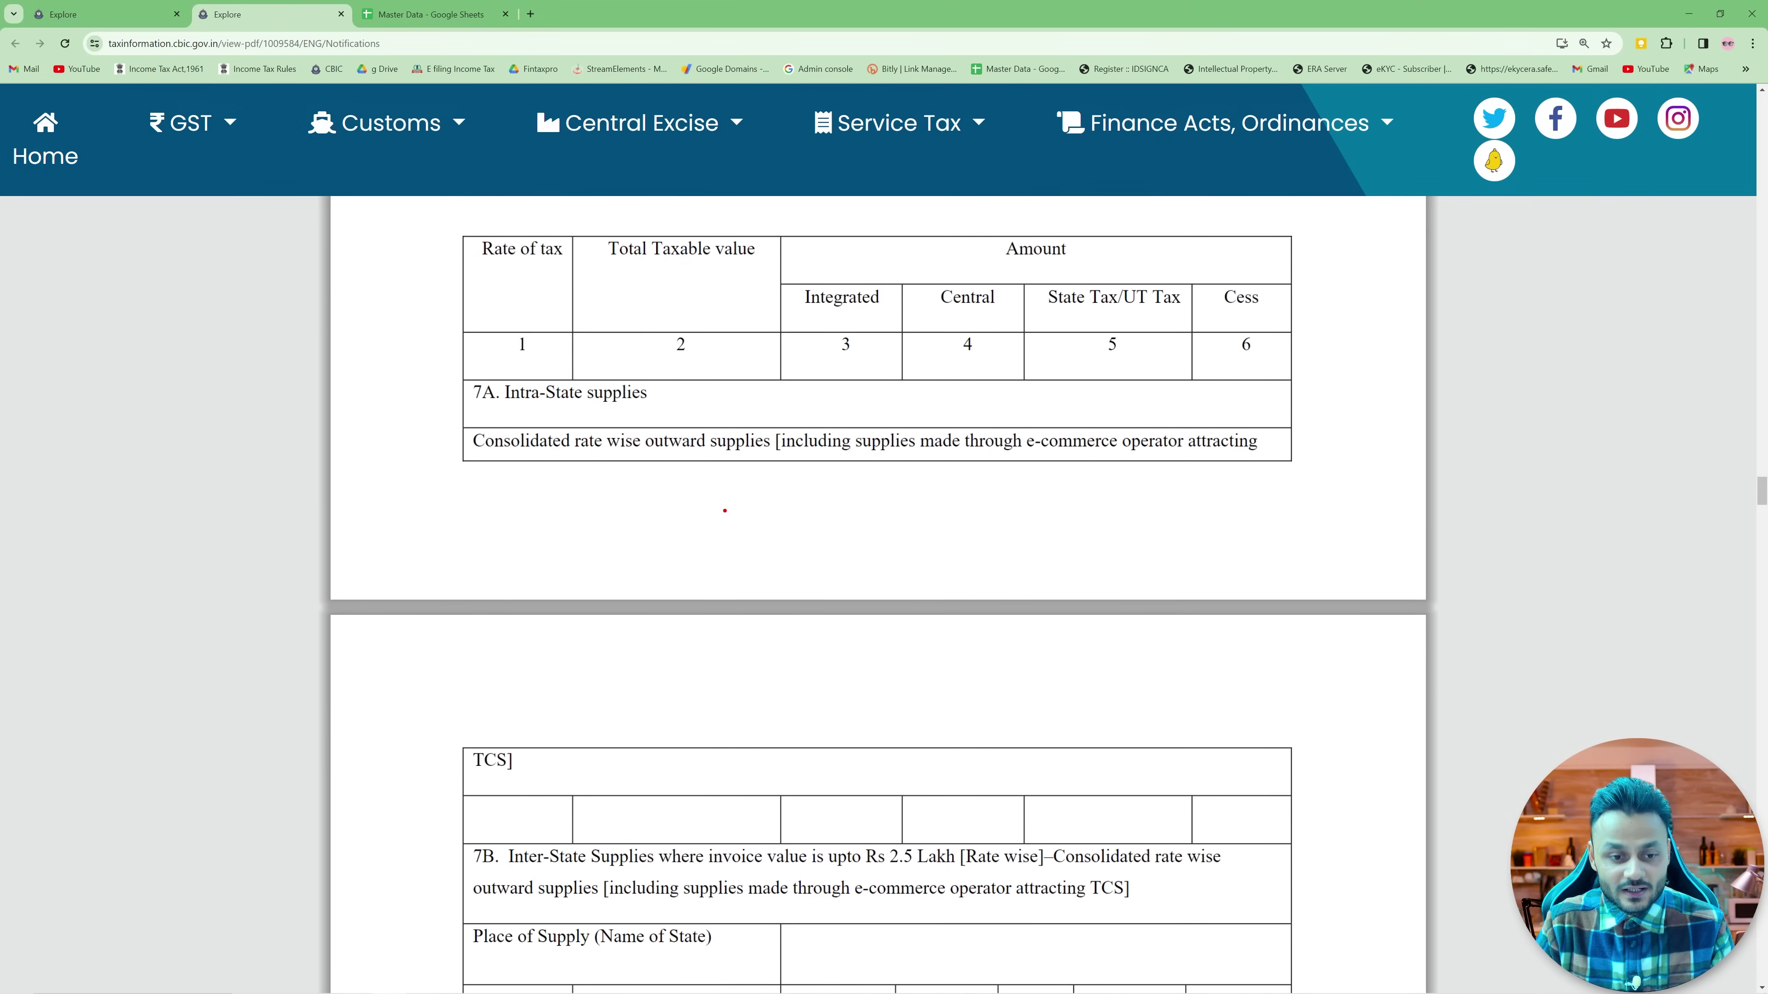
mouse_move(451, 413)
left_mouse_down()
mouse_move(604, 479)
mouse_move(1294, 471)
left_mouse_up()
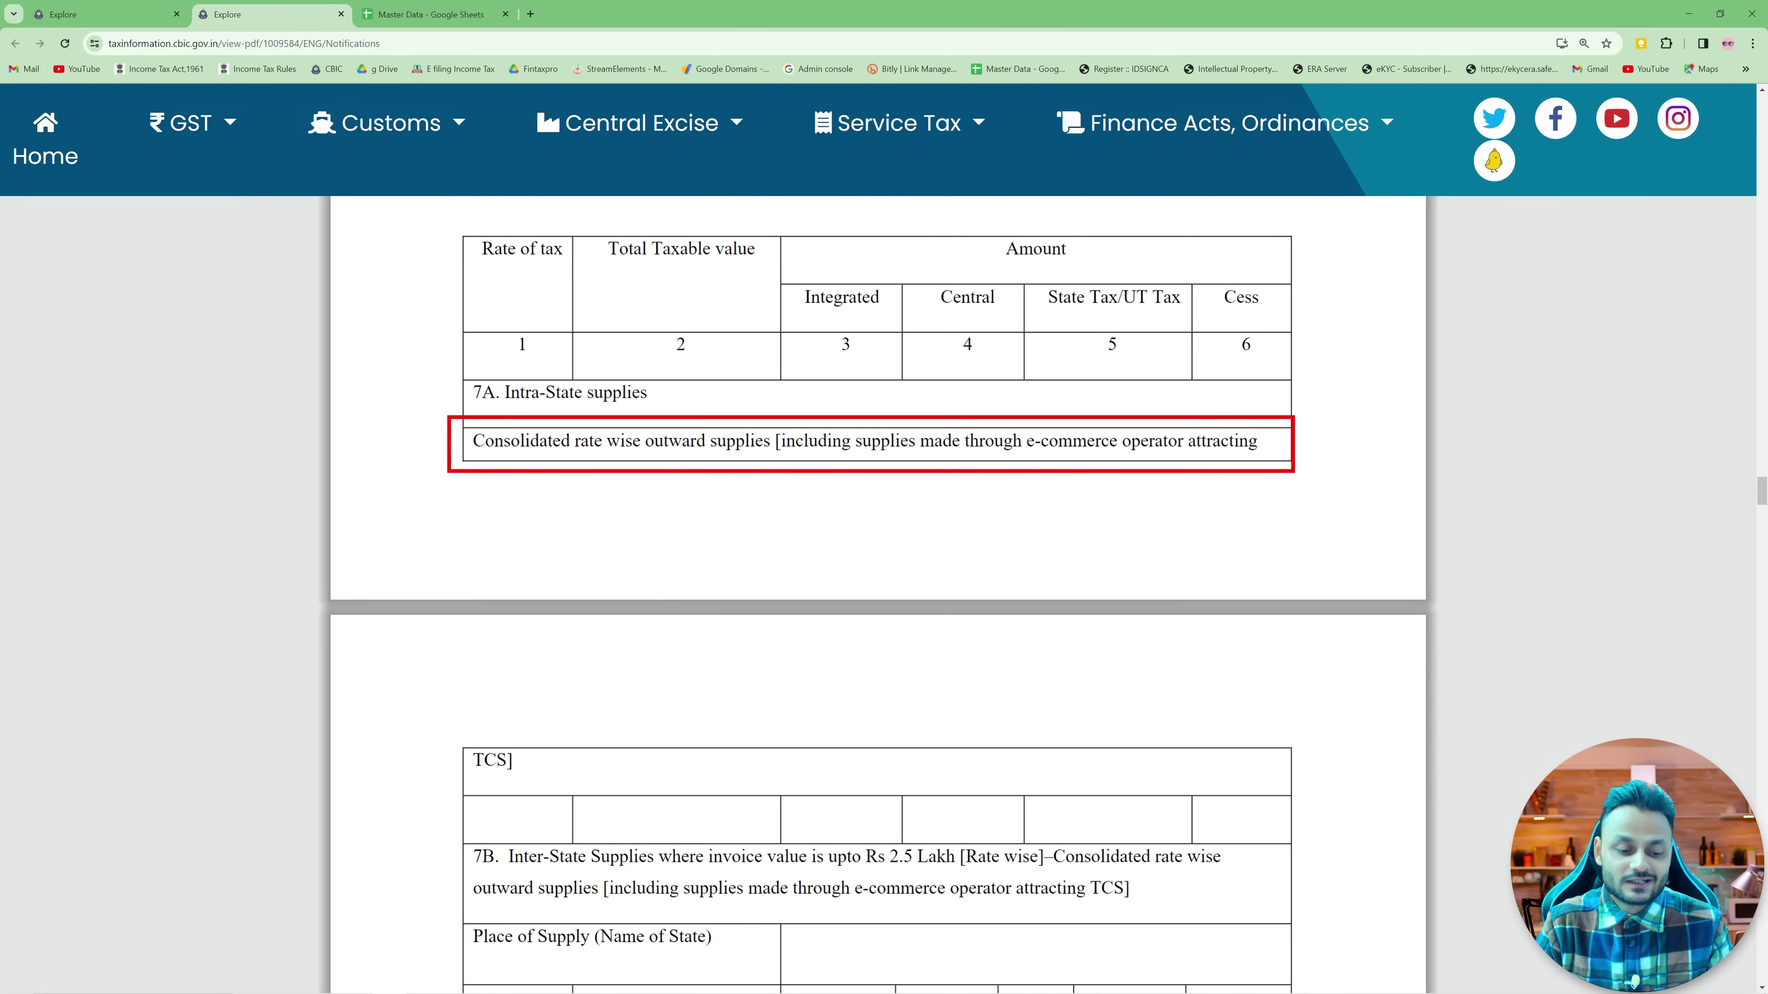
mouse_move(461, 746)
left_mouse_down()
mouse_move(600, 786)
mouse_move(562, 786)
left_mouse_up()
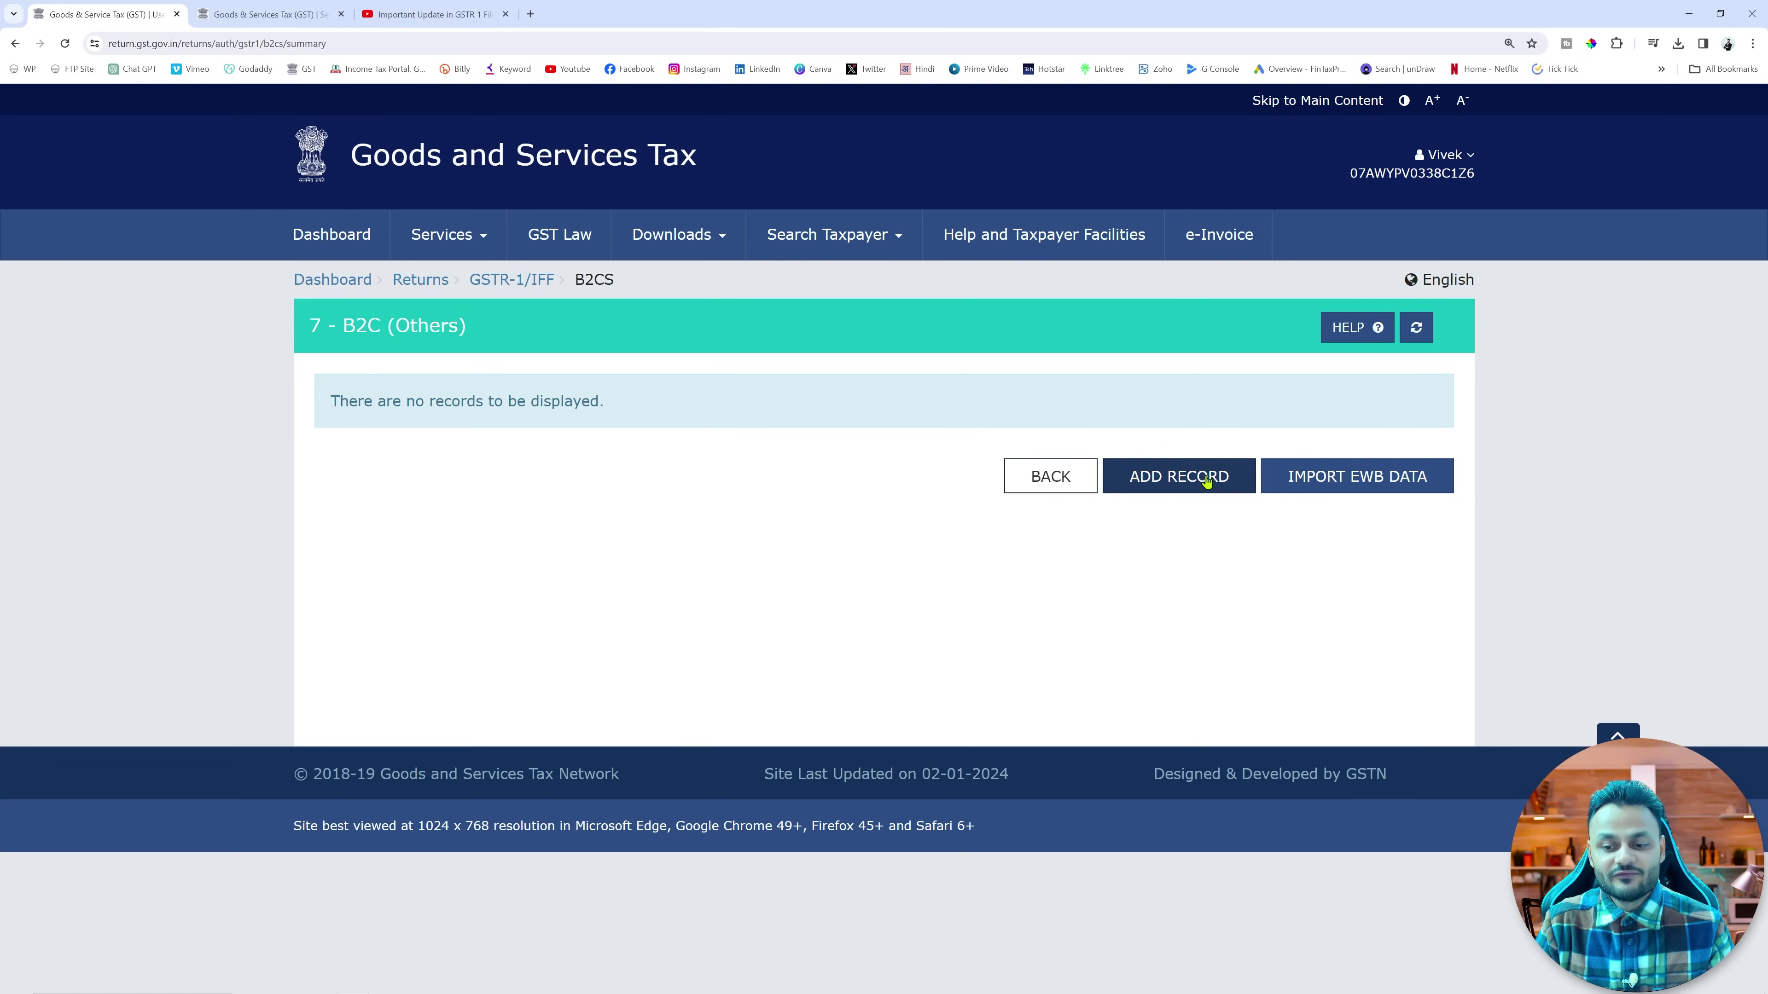
Step: Back on the GST portal, start a new B2C (Others) record and set its place of supply to 04-Chandigarh
left_click(1200, 484)
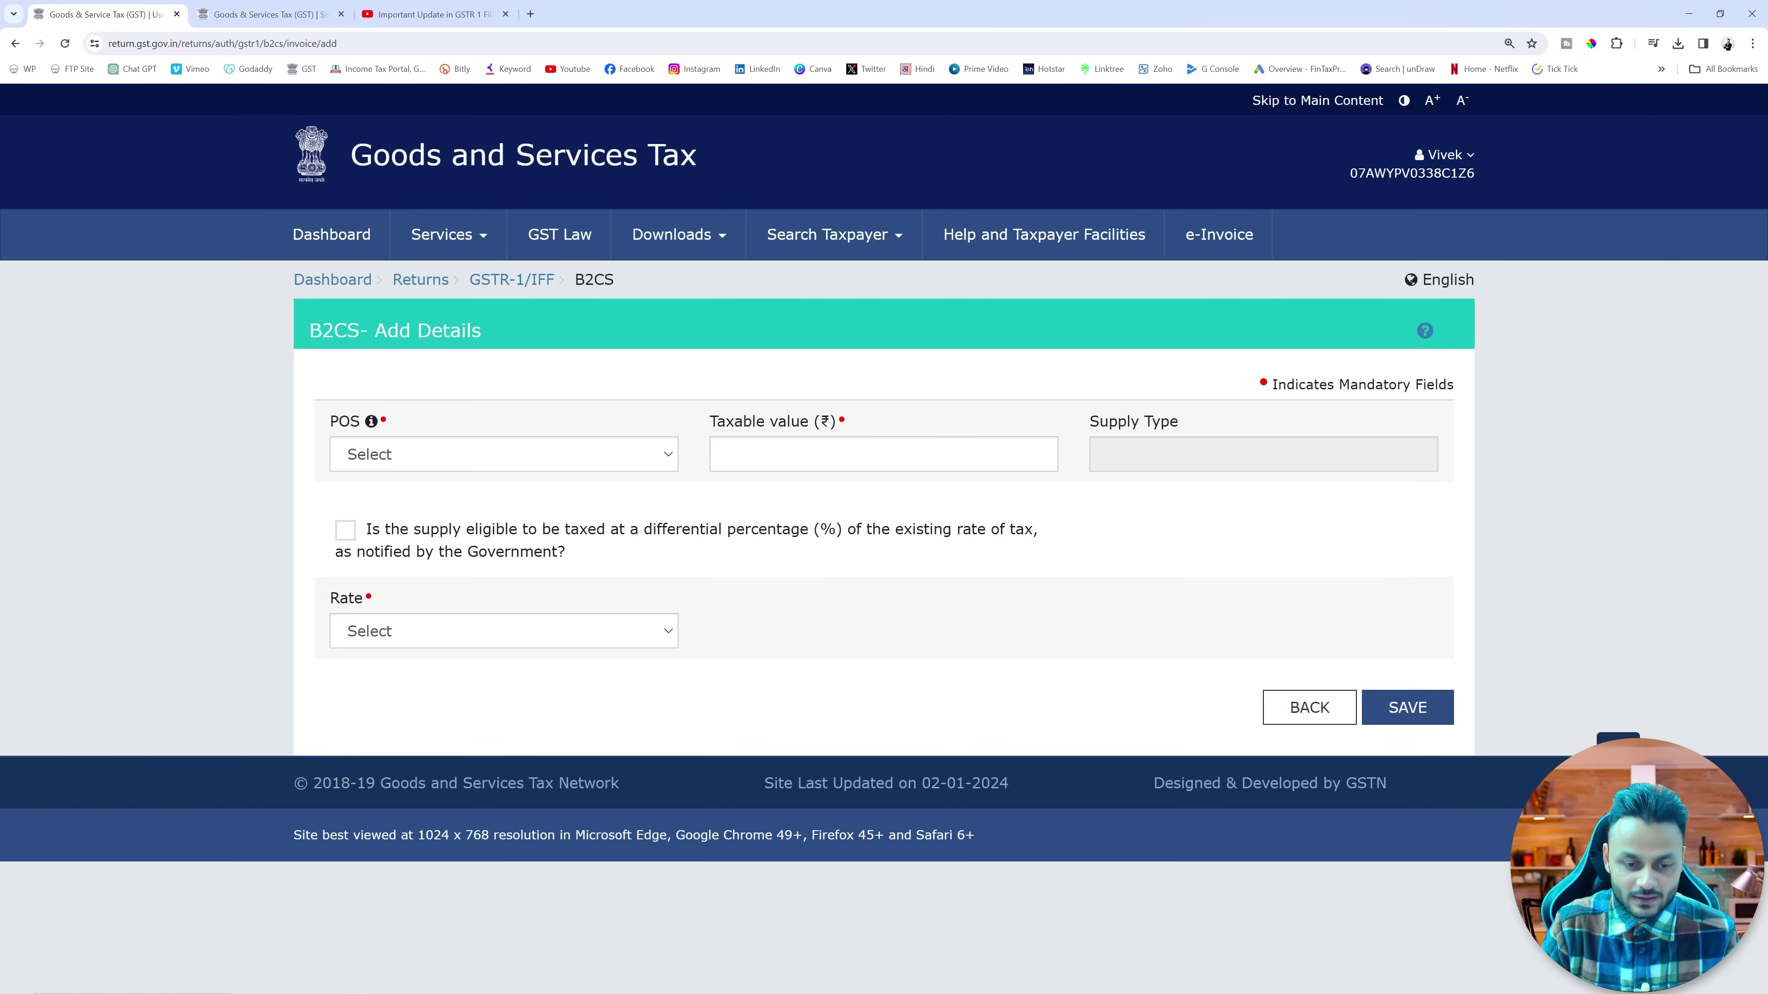
mouse_move(779, 980)
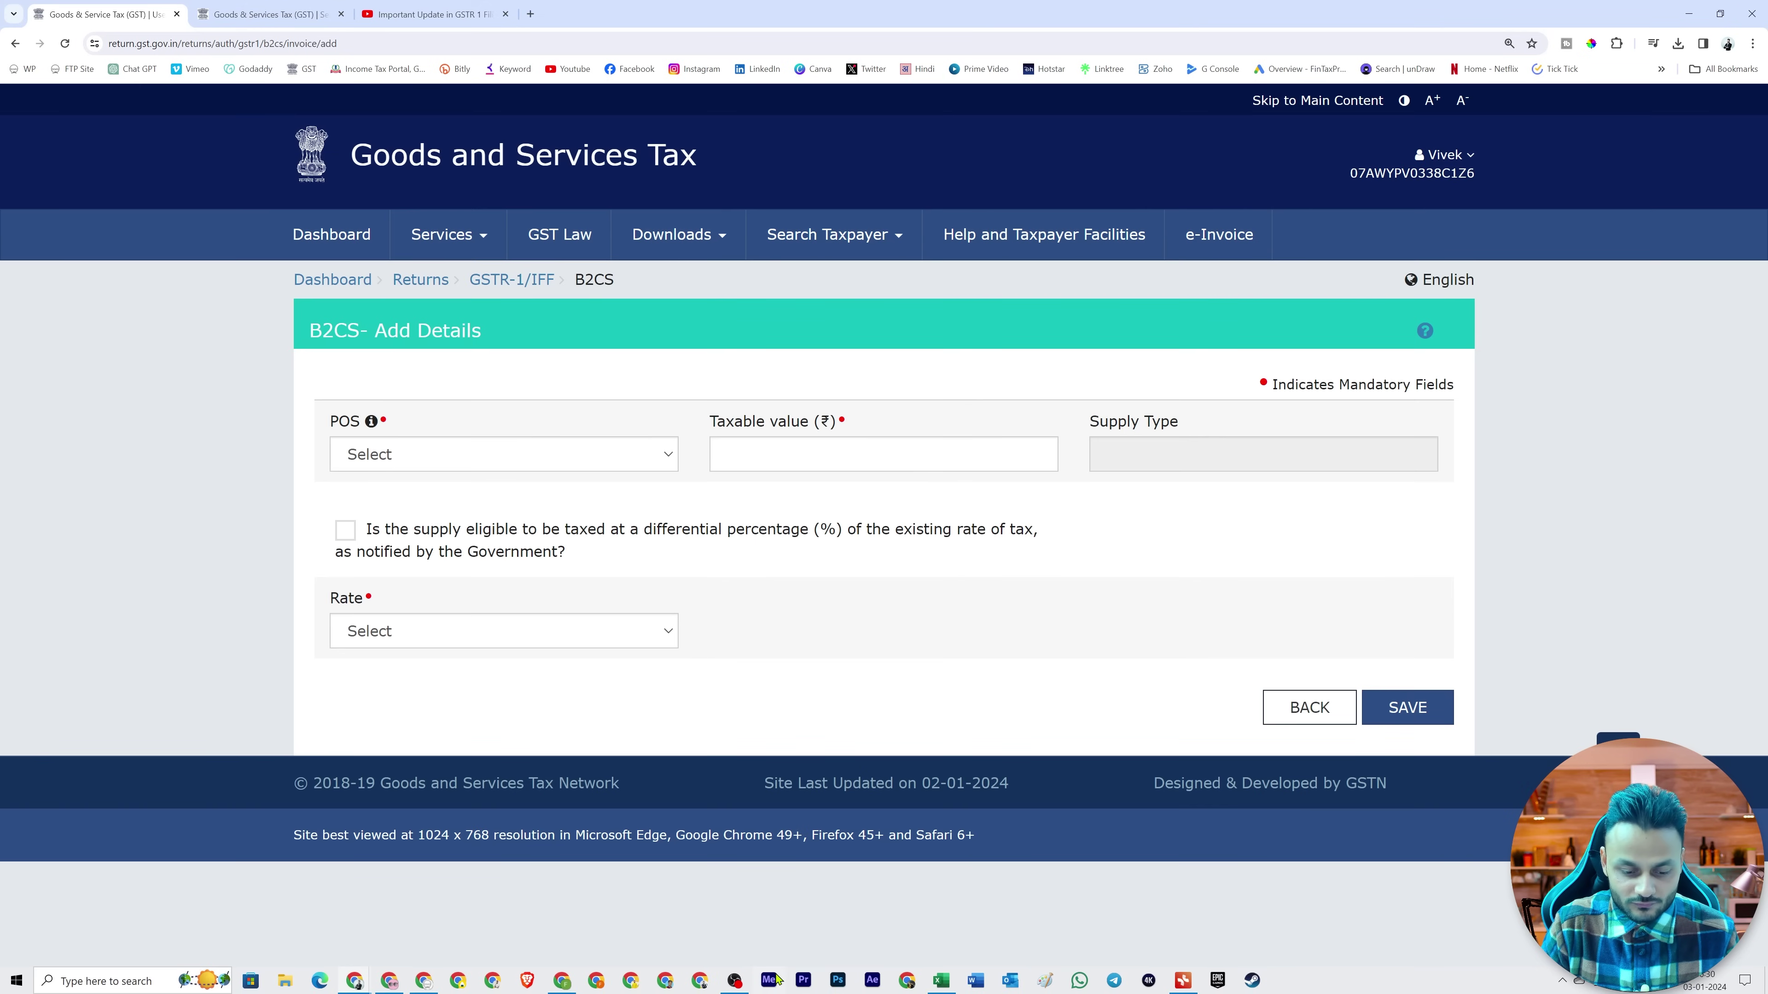
left_click(944, 982)
key("alt+Tab")
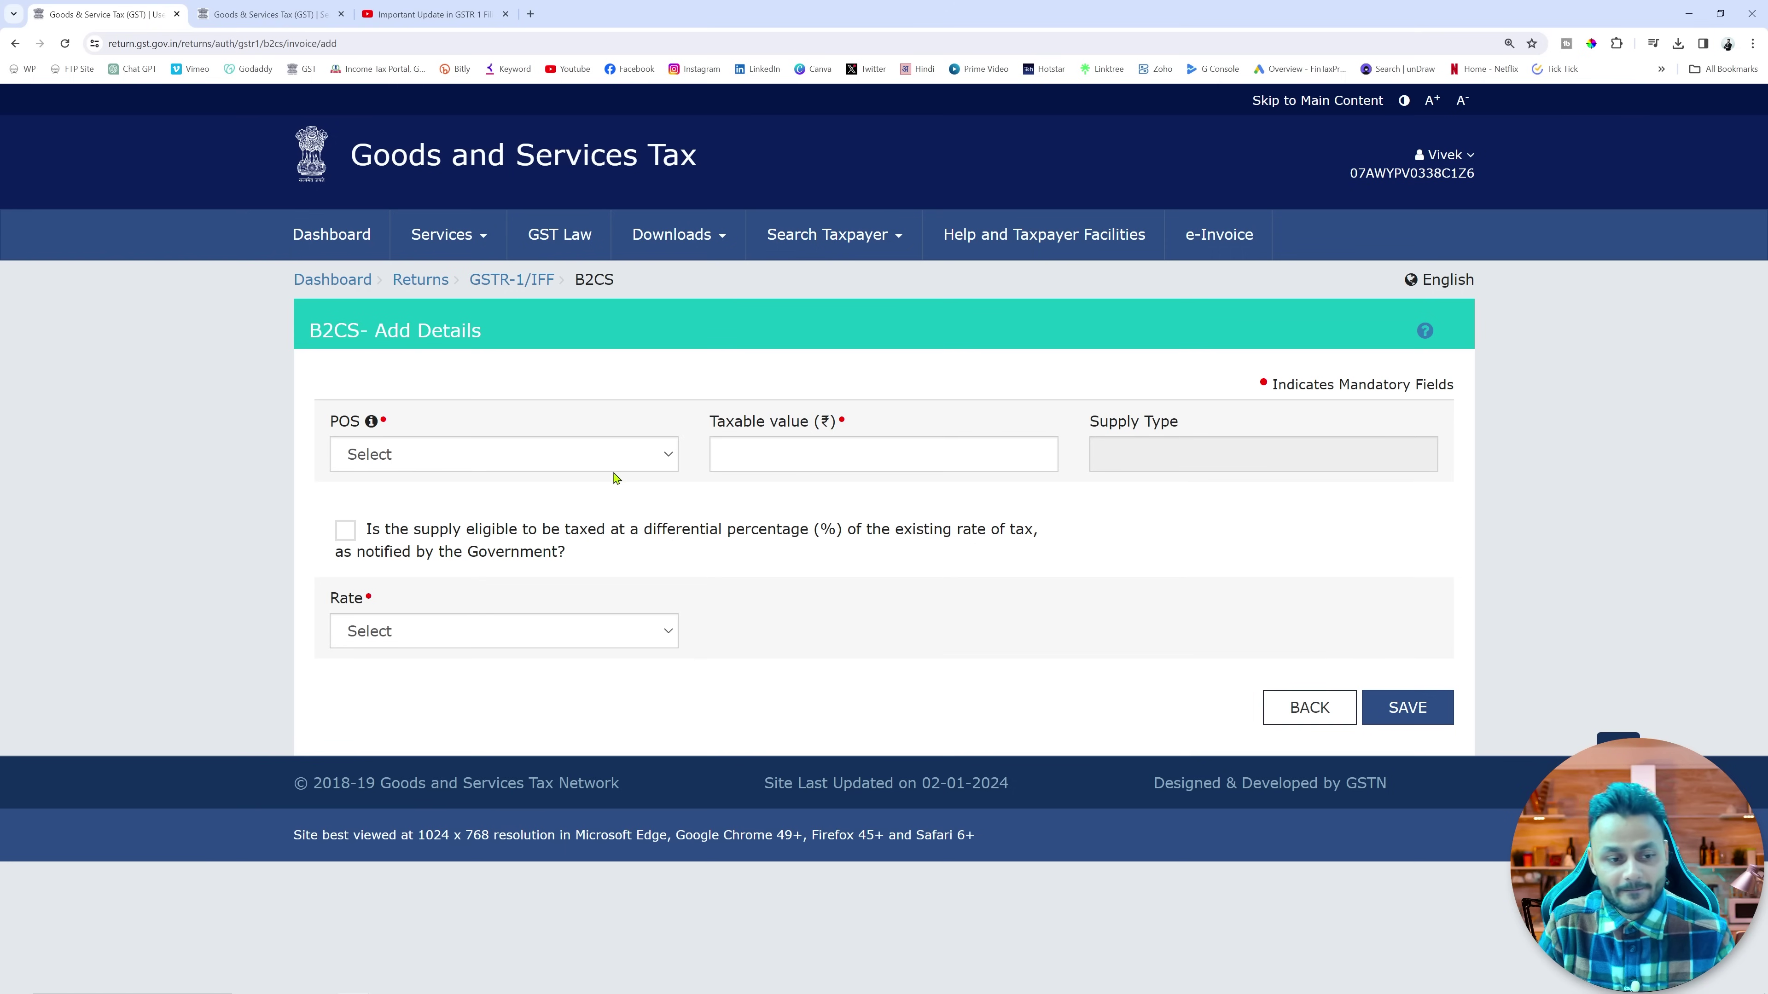
left_click(619, 466)
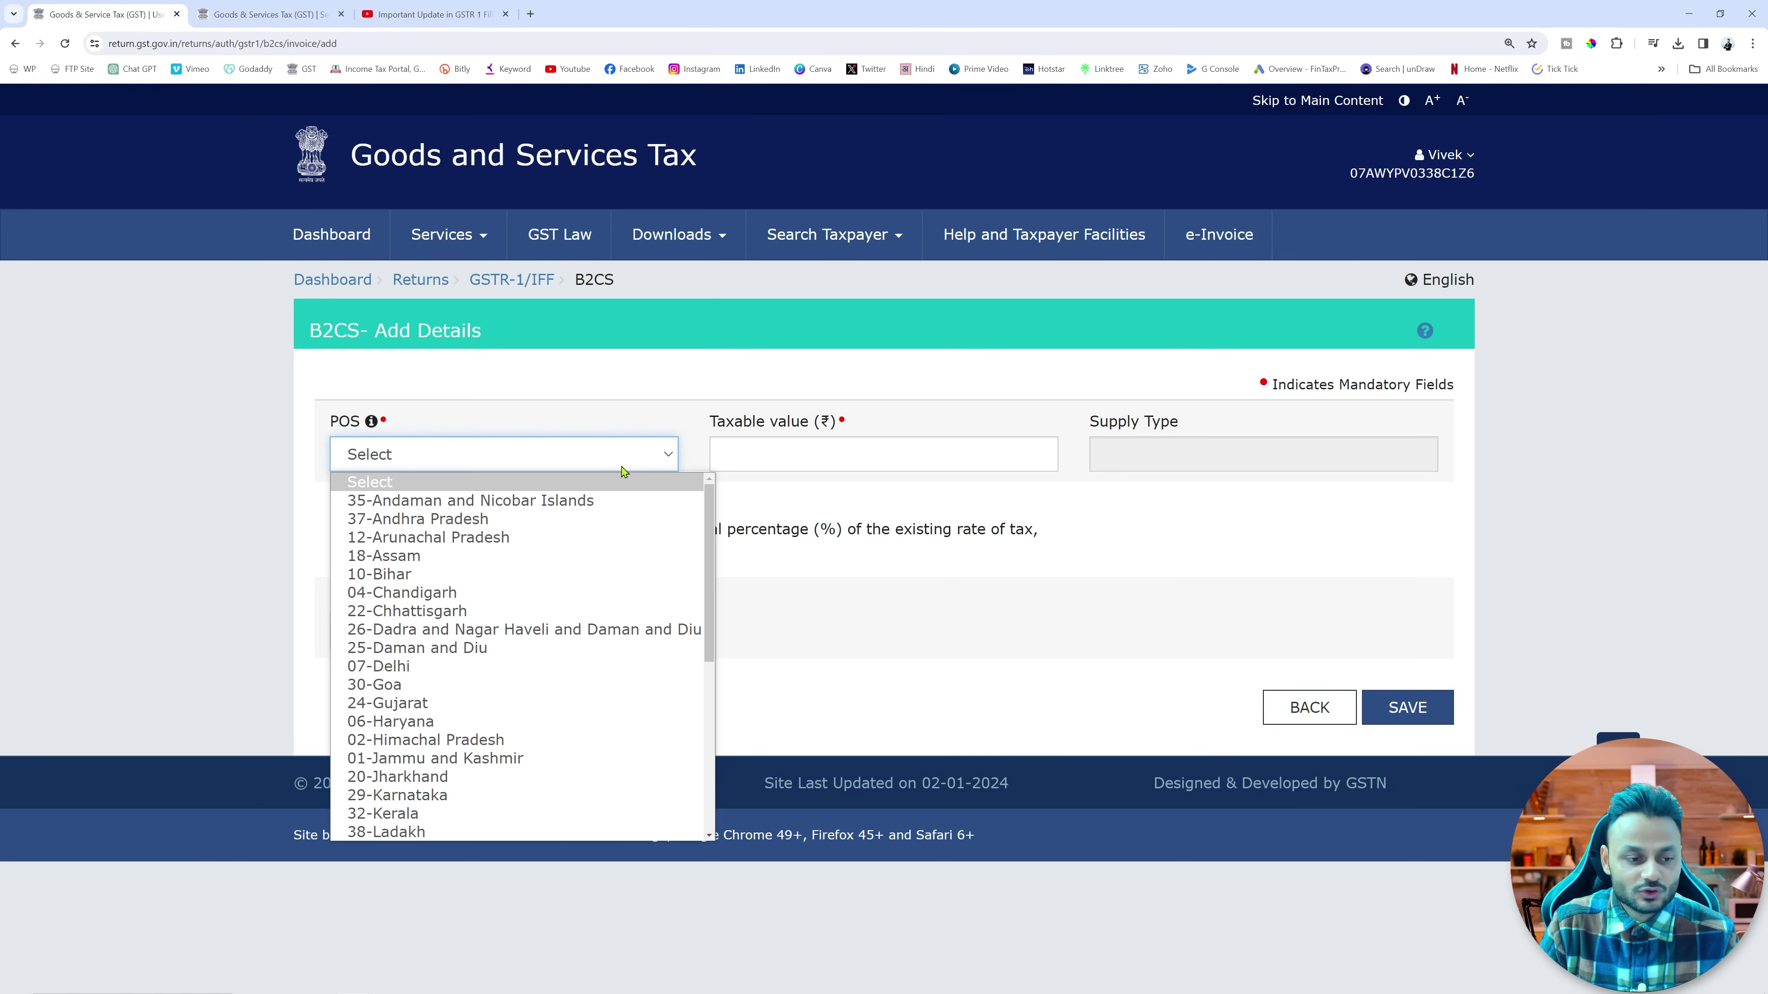
left_click(523, 593)
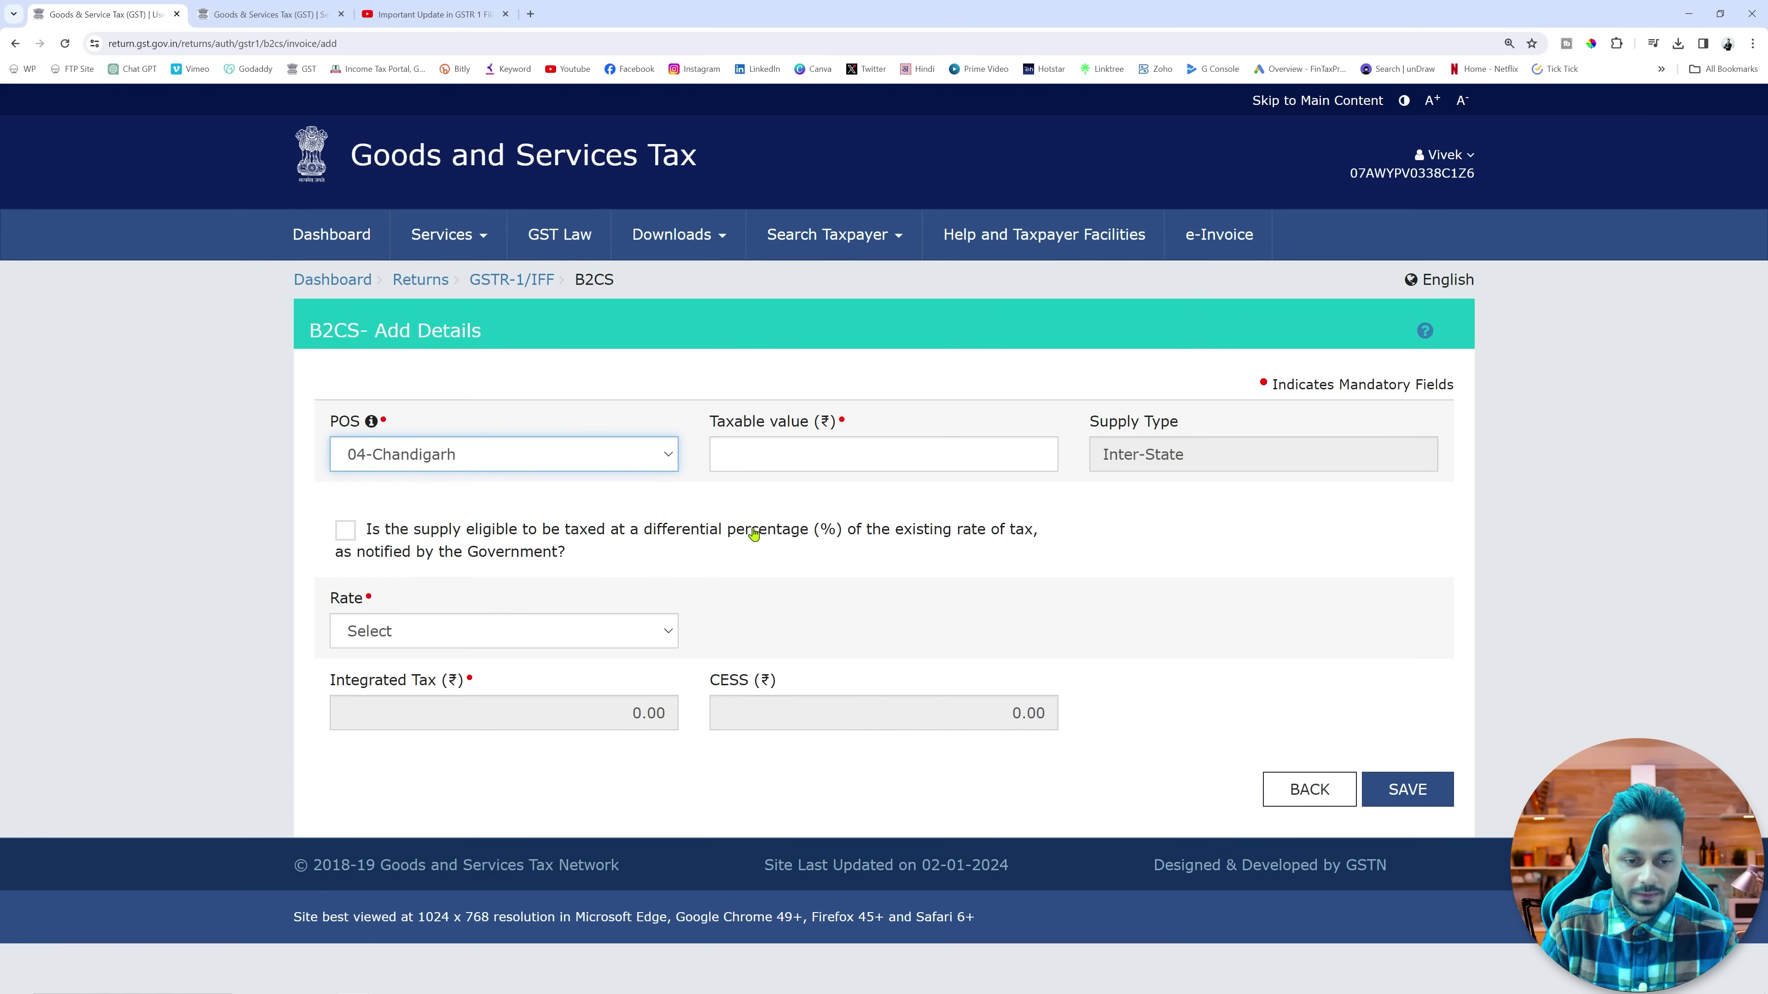
Step: Enter a taxable value of 50000 for the Chandigarh record and set its tax rate to 18
left_click(769, 459)
key("alt+Tab")
key("alt+Tab")
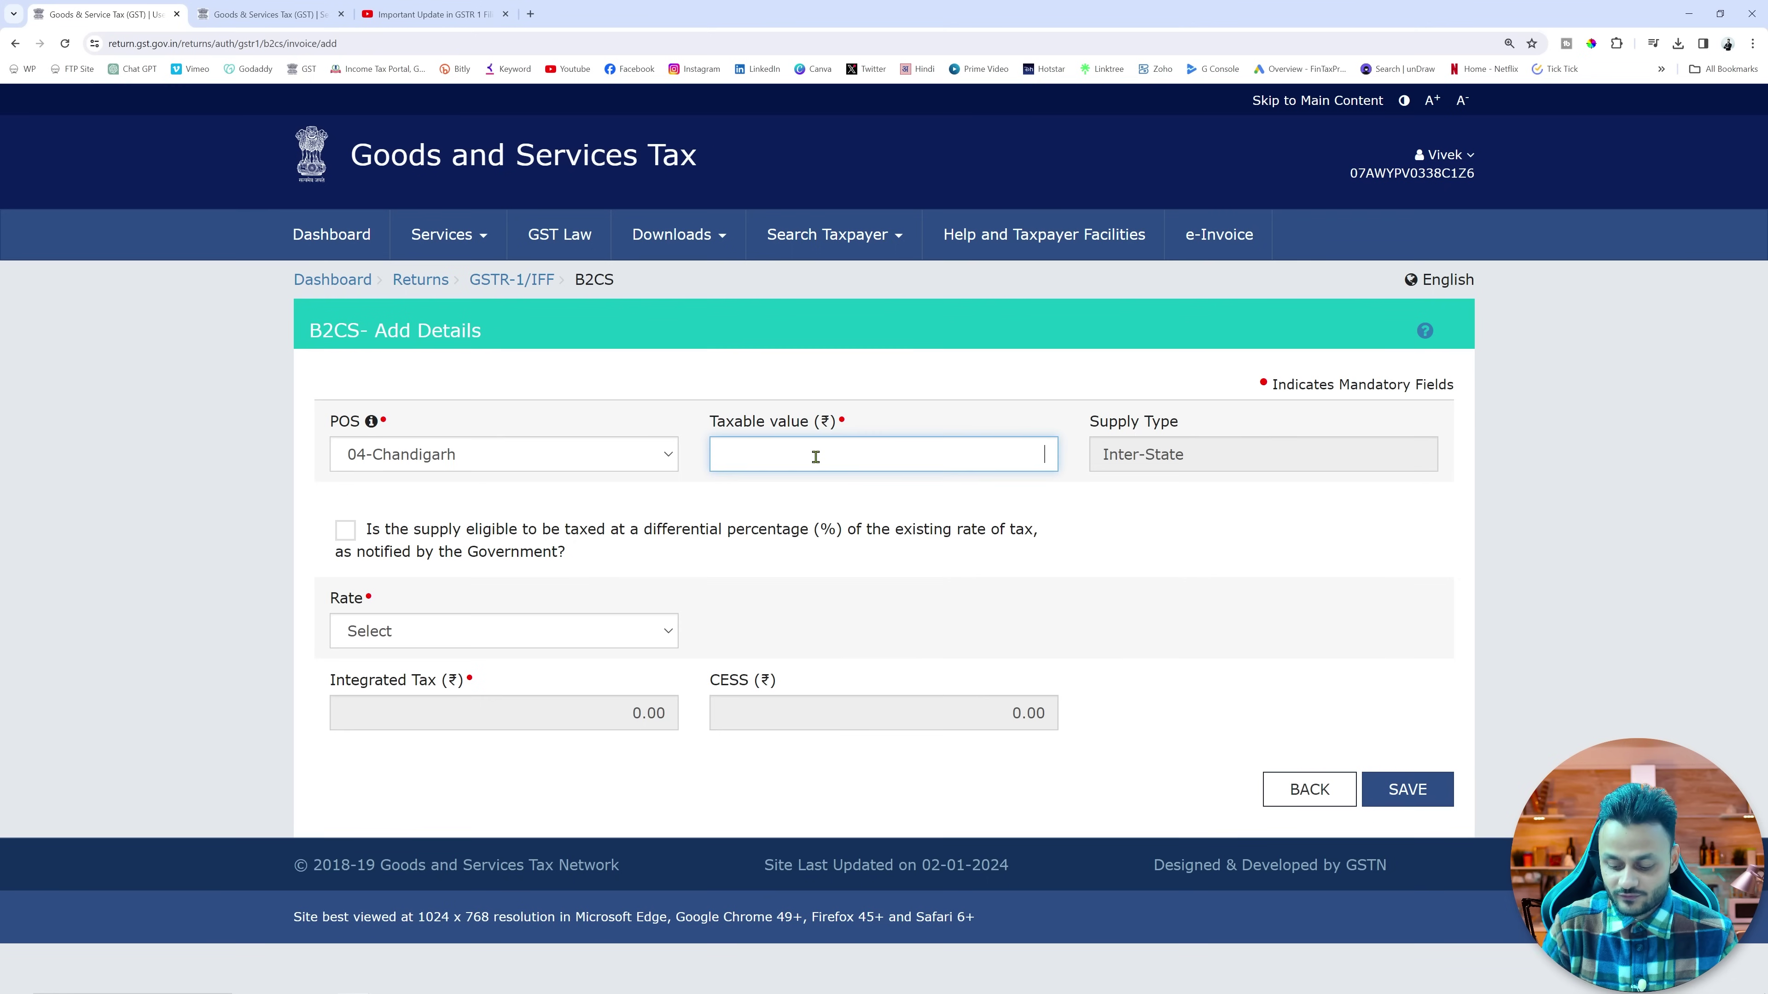
type("50000")
left_click(647, 635)
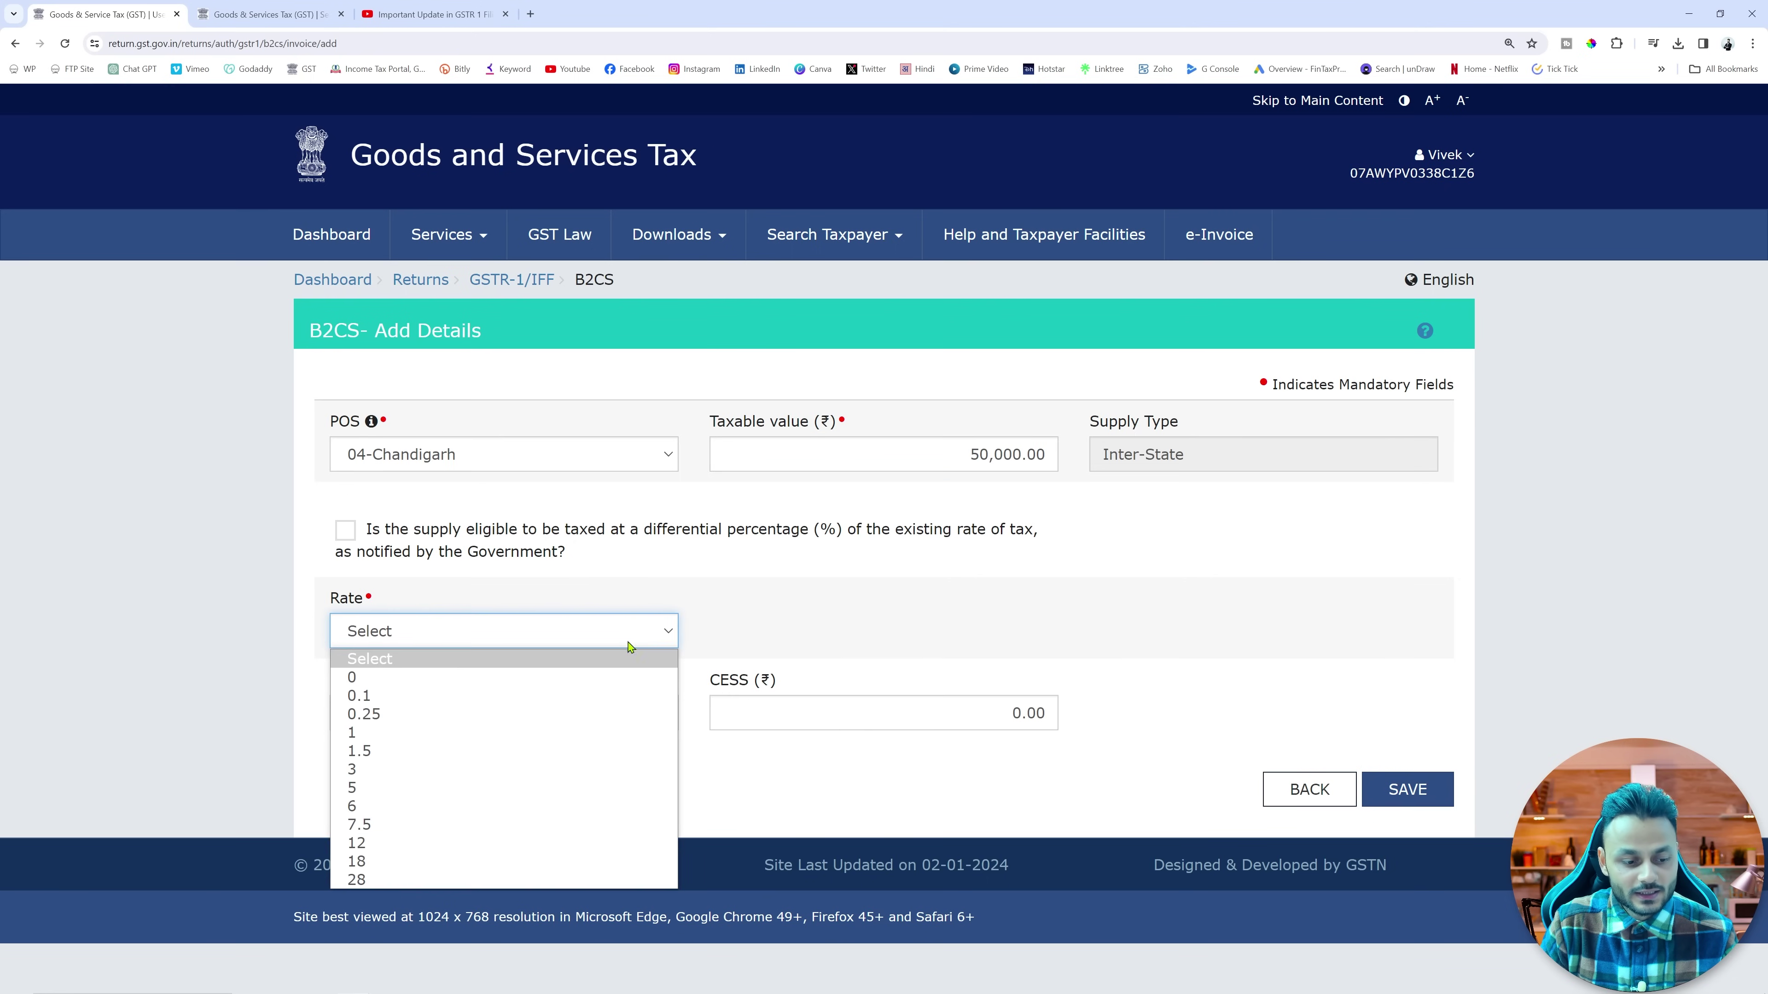
left_click(536, 860)
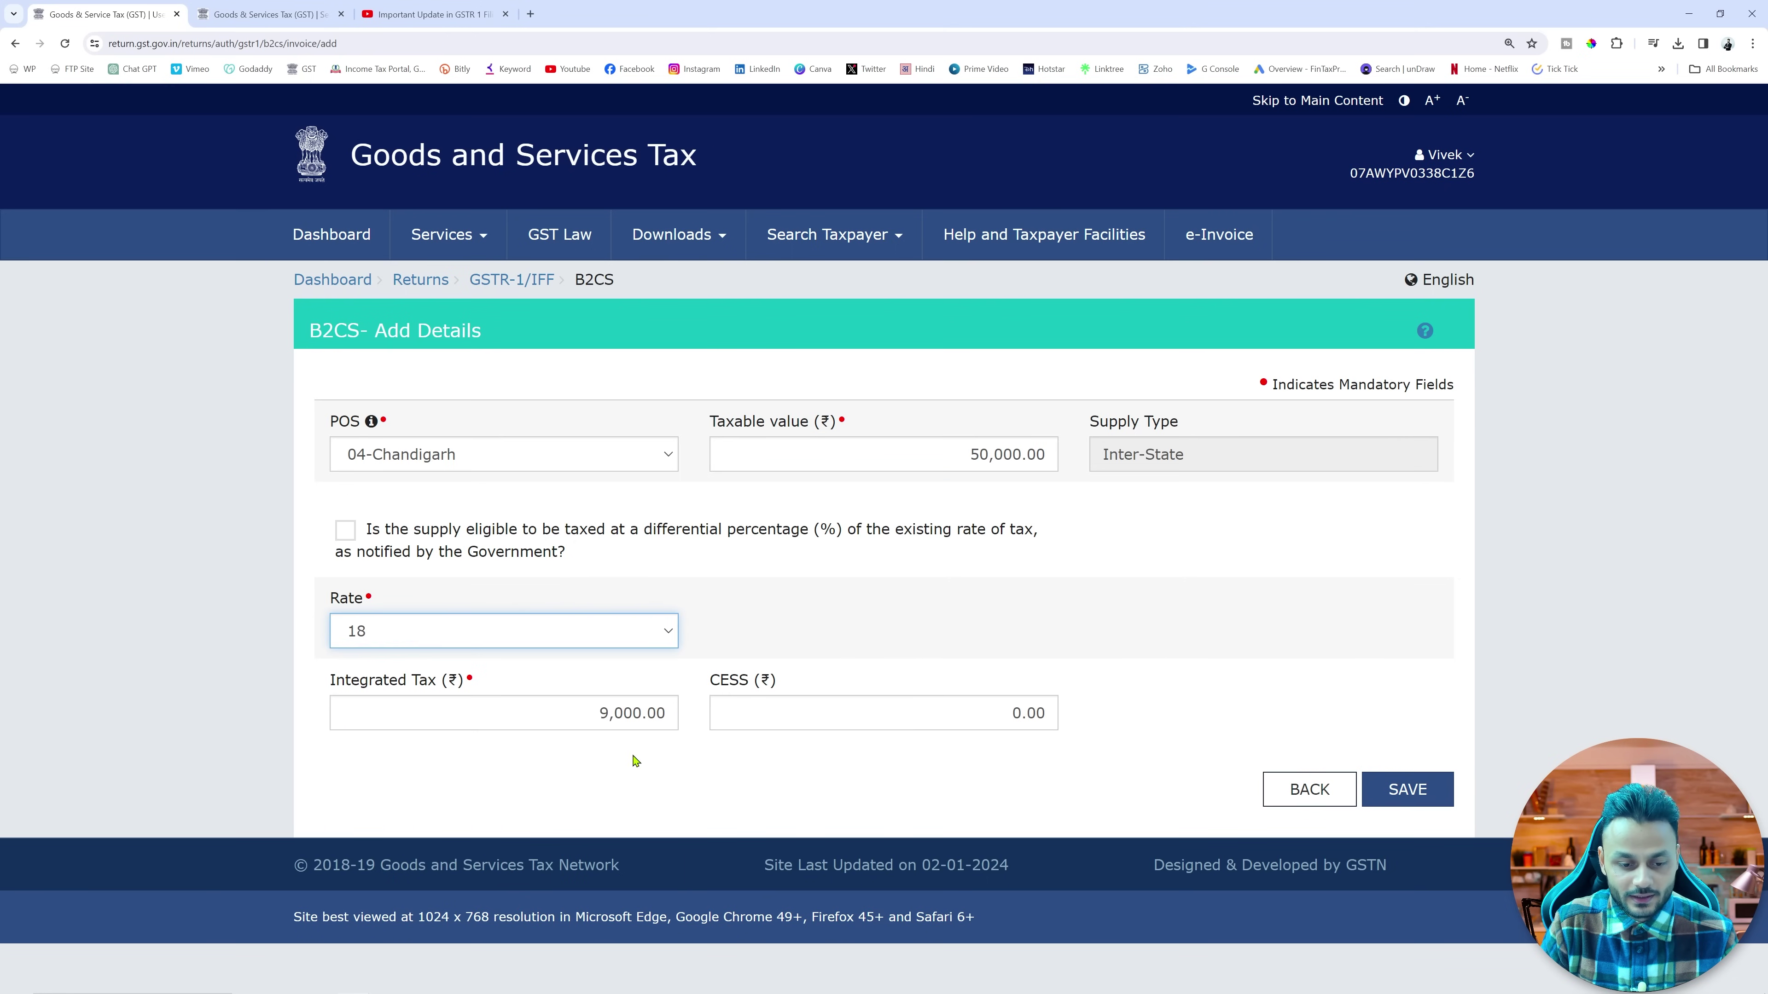
Step: Save the B2C (Others) record and return to the section's summary of records
key("alt+Tab")
key("alt+Tab")
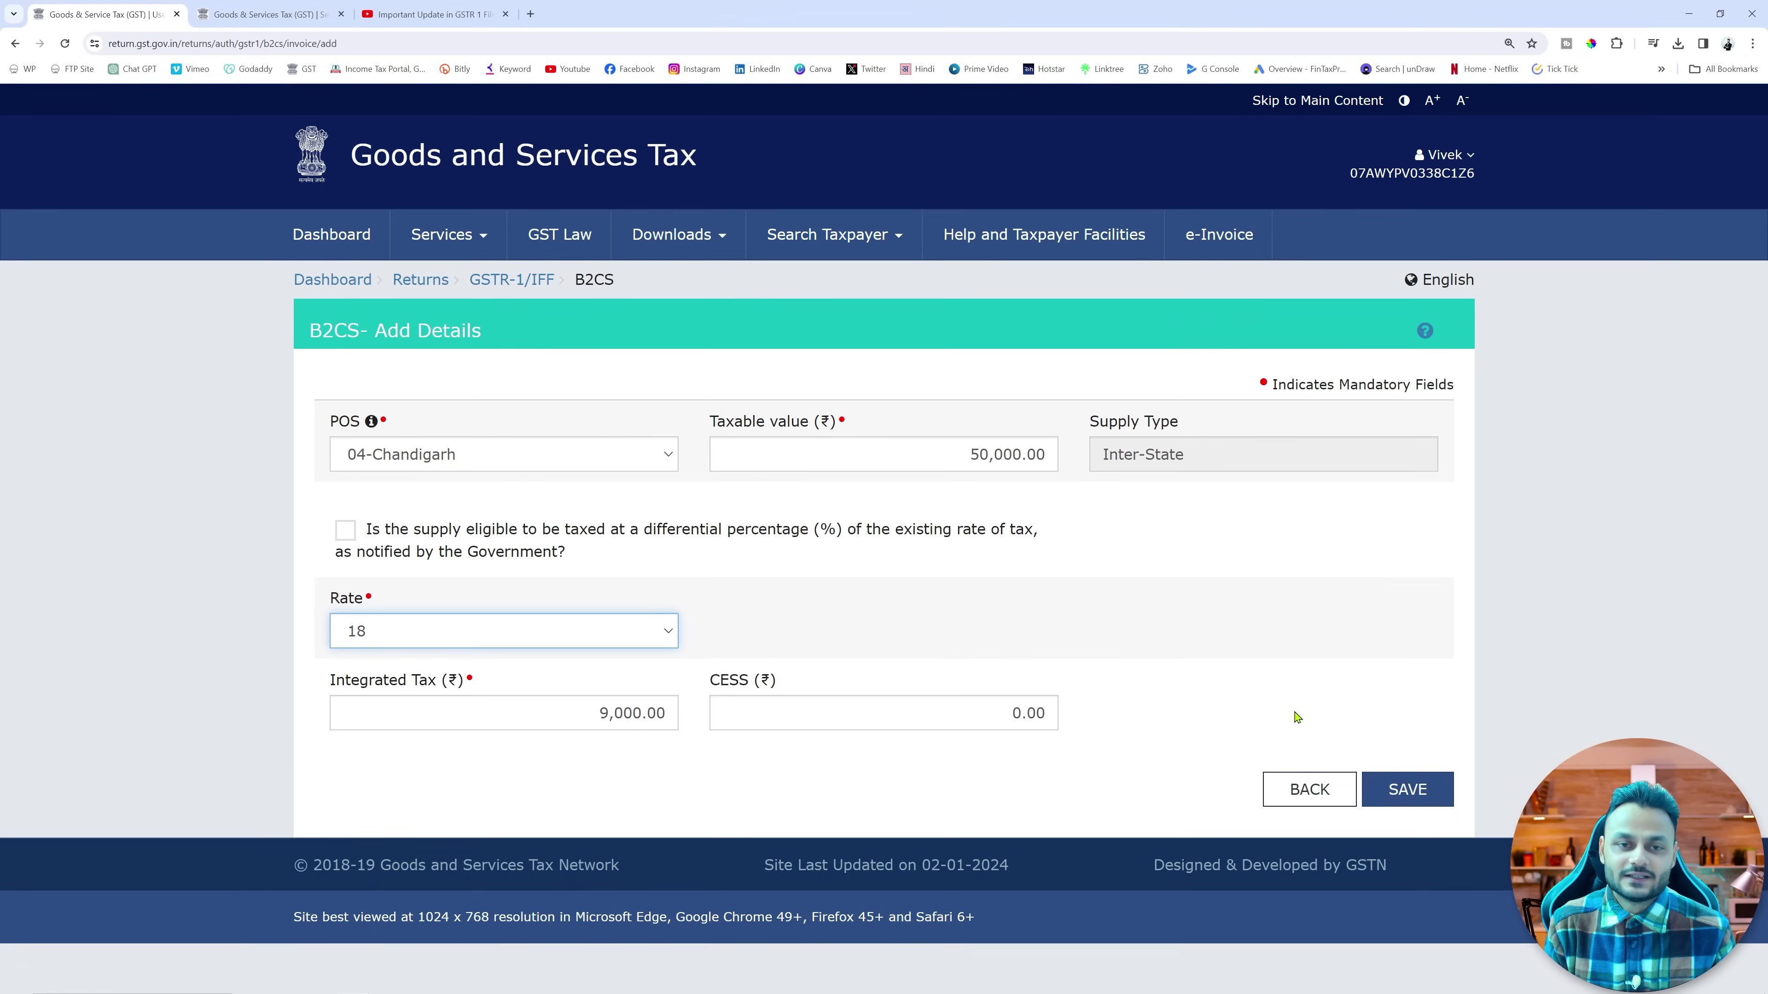
left_click(1408, 790)
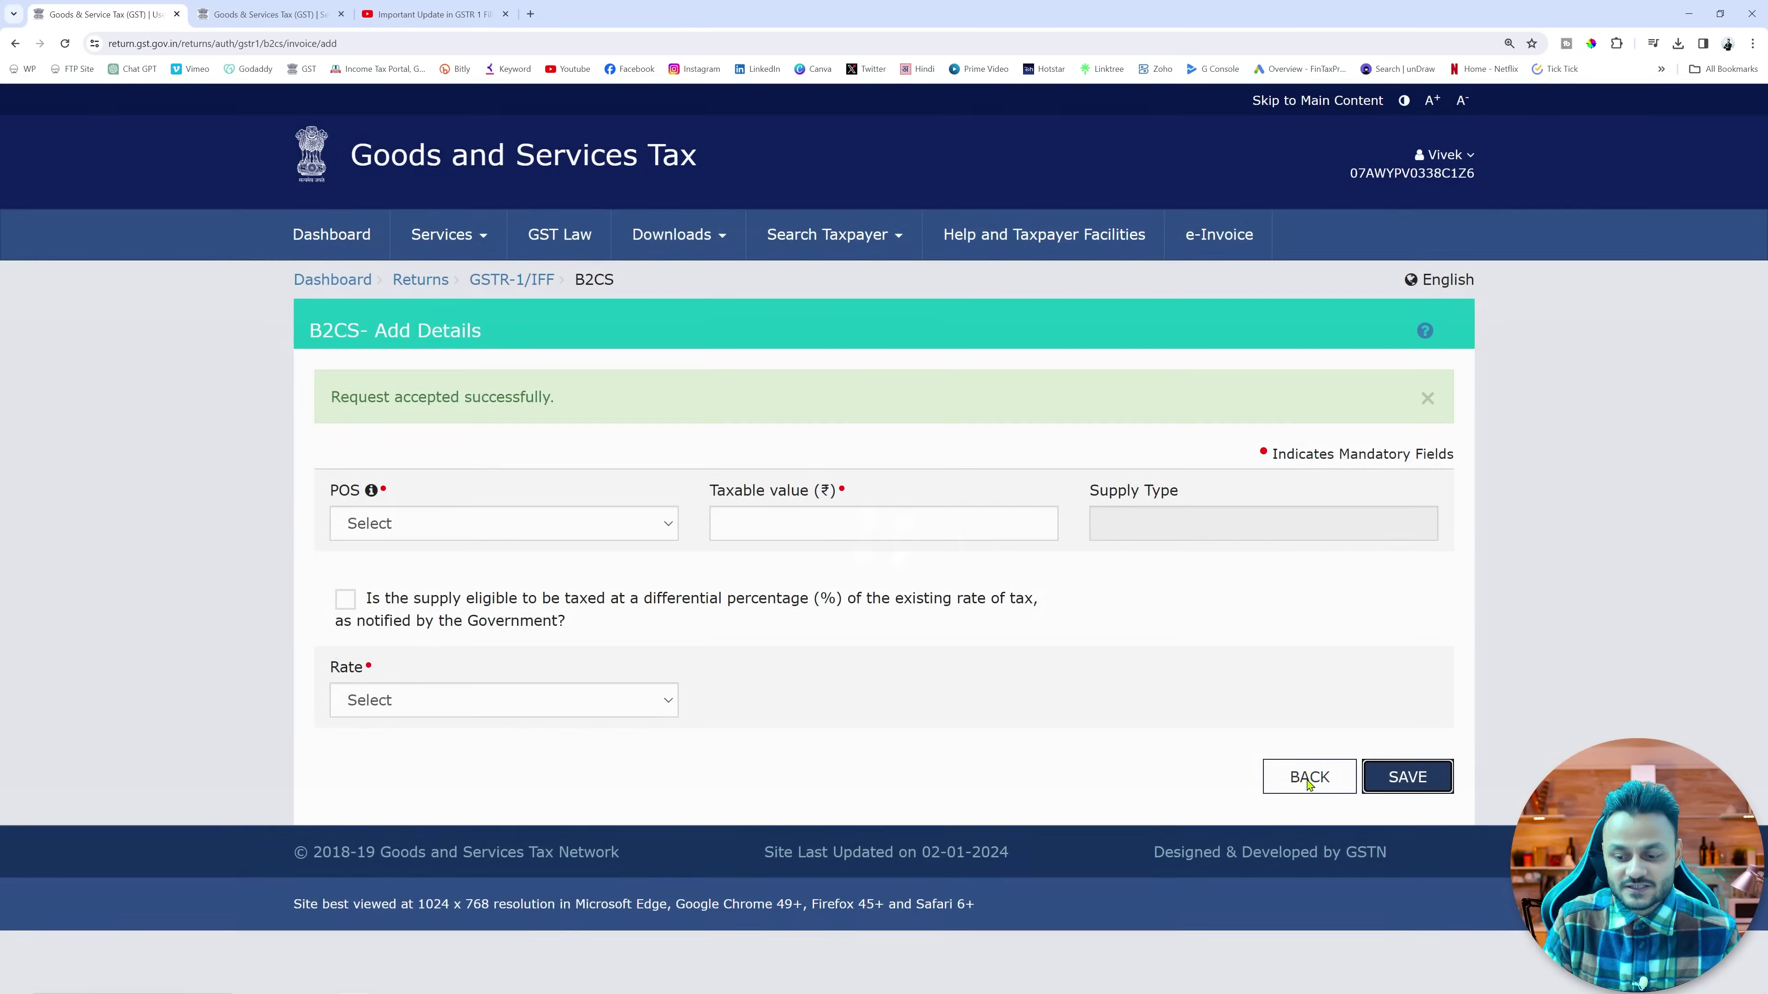
left_click(1308, 779)
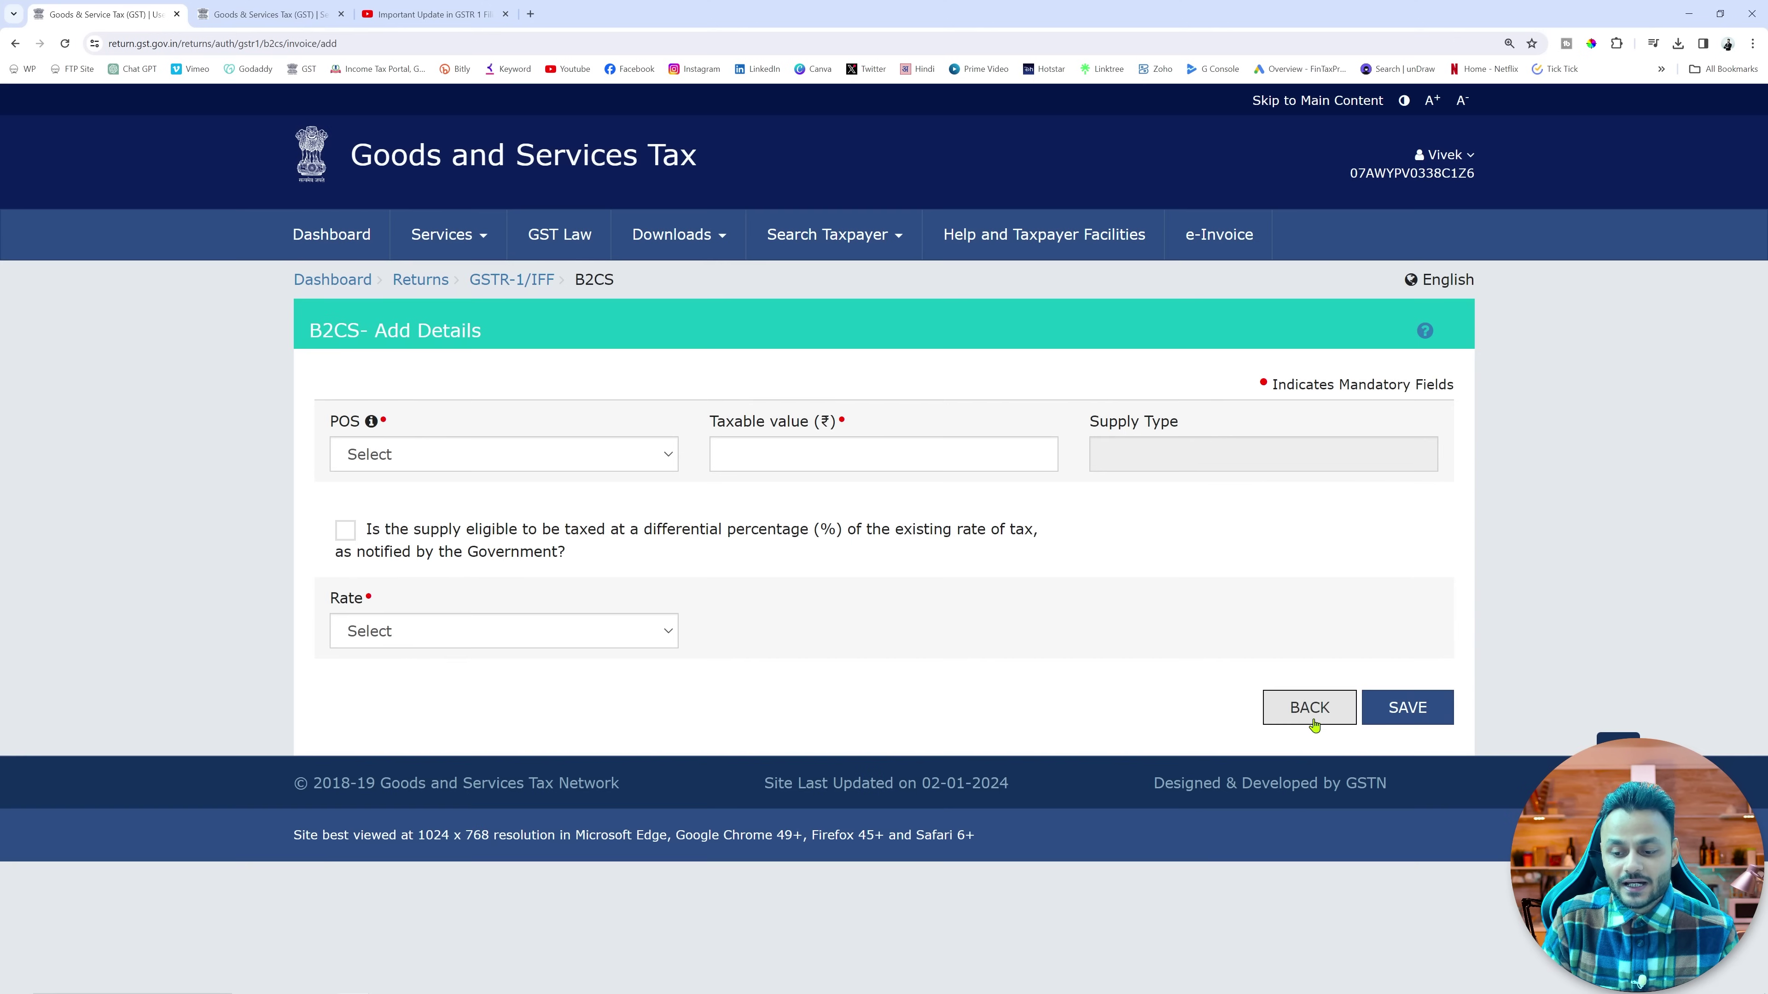
left_click(1307, 707)
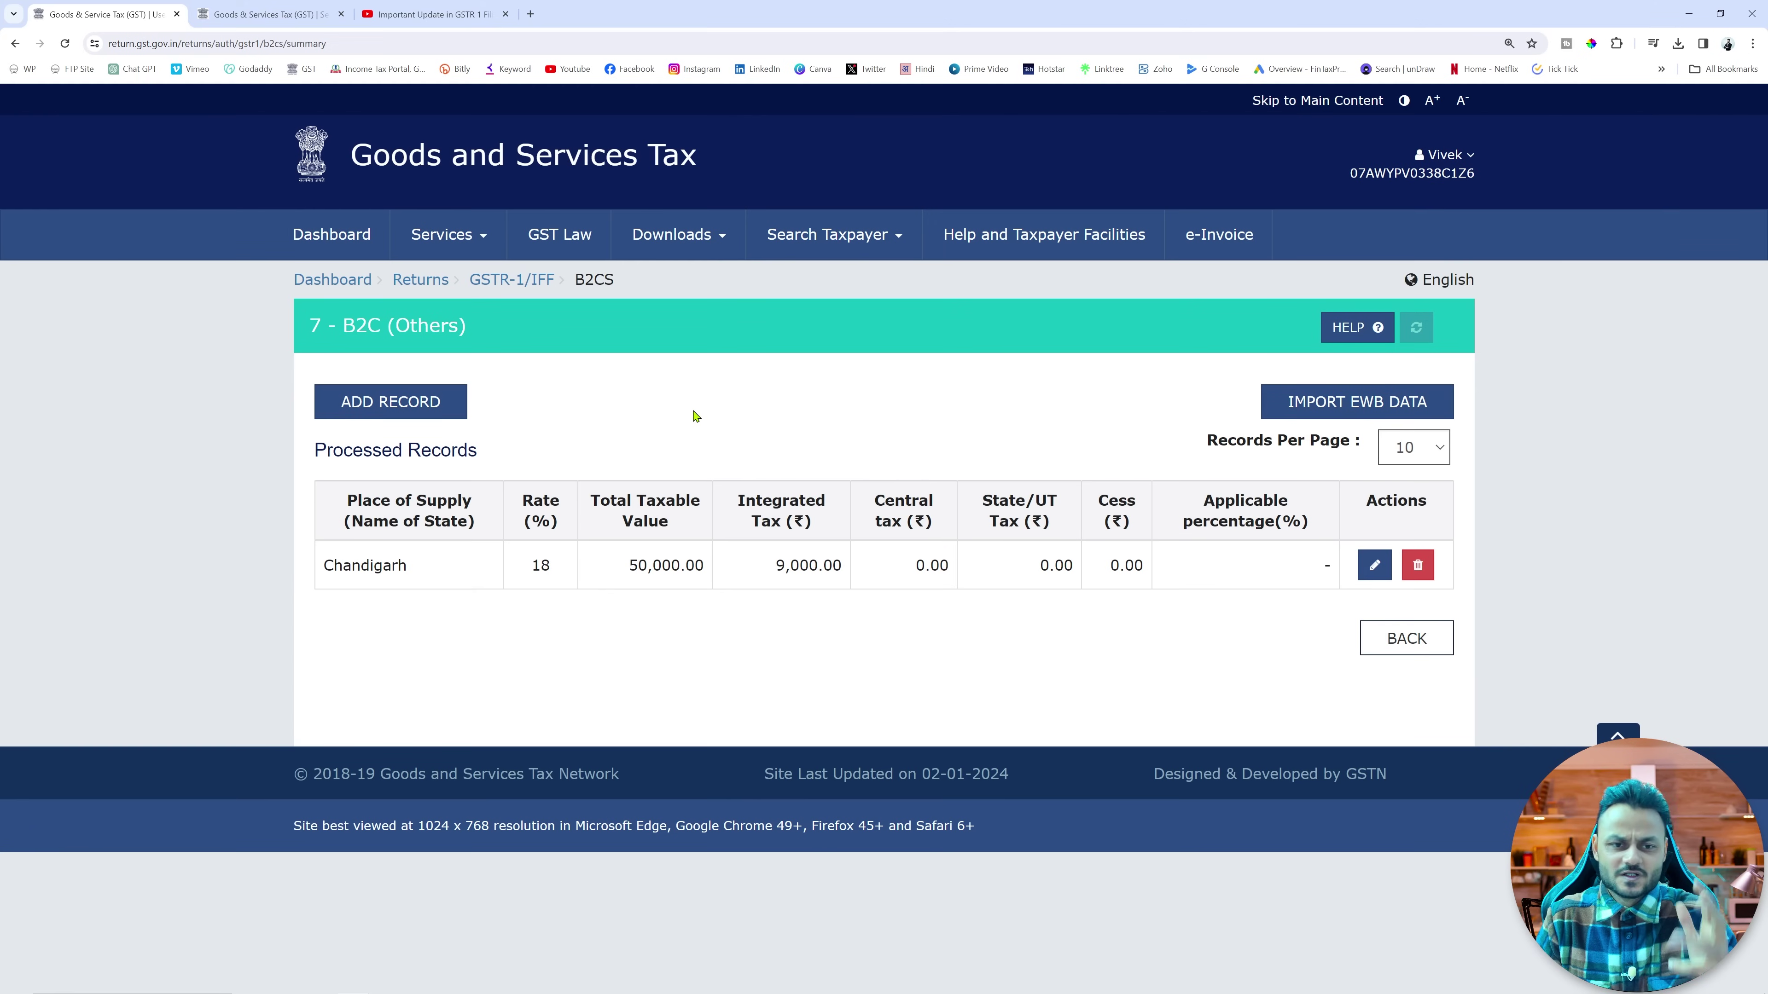
key("super+a")
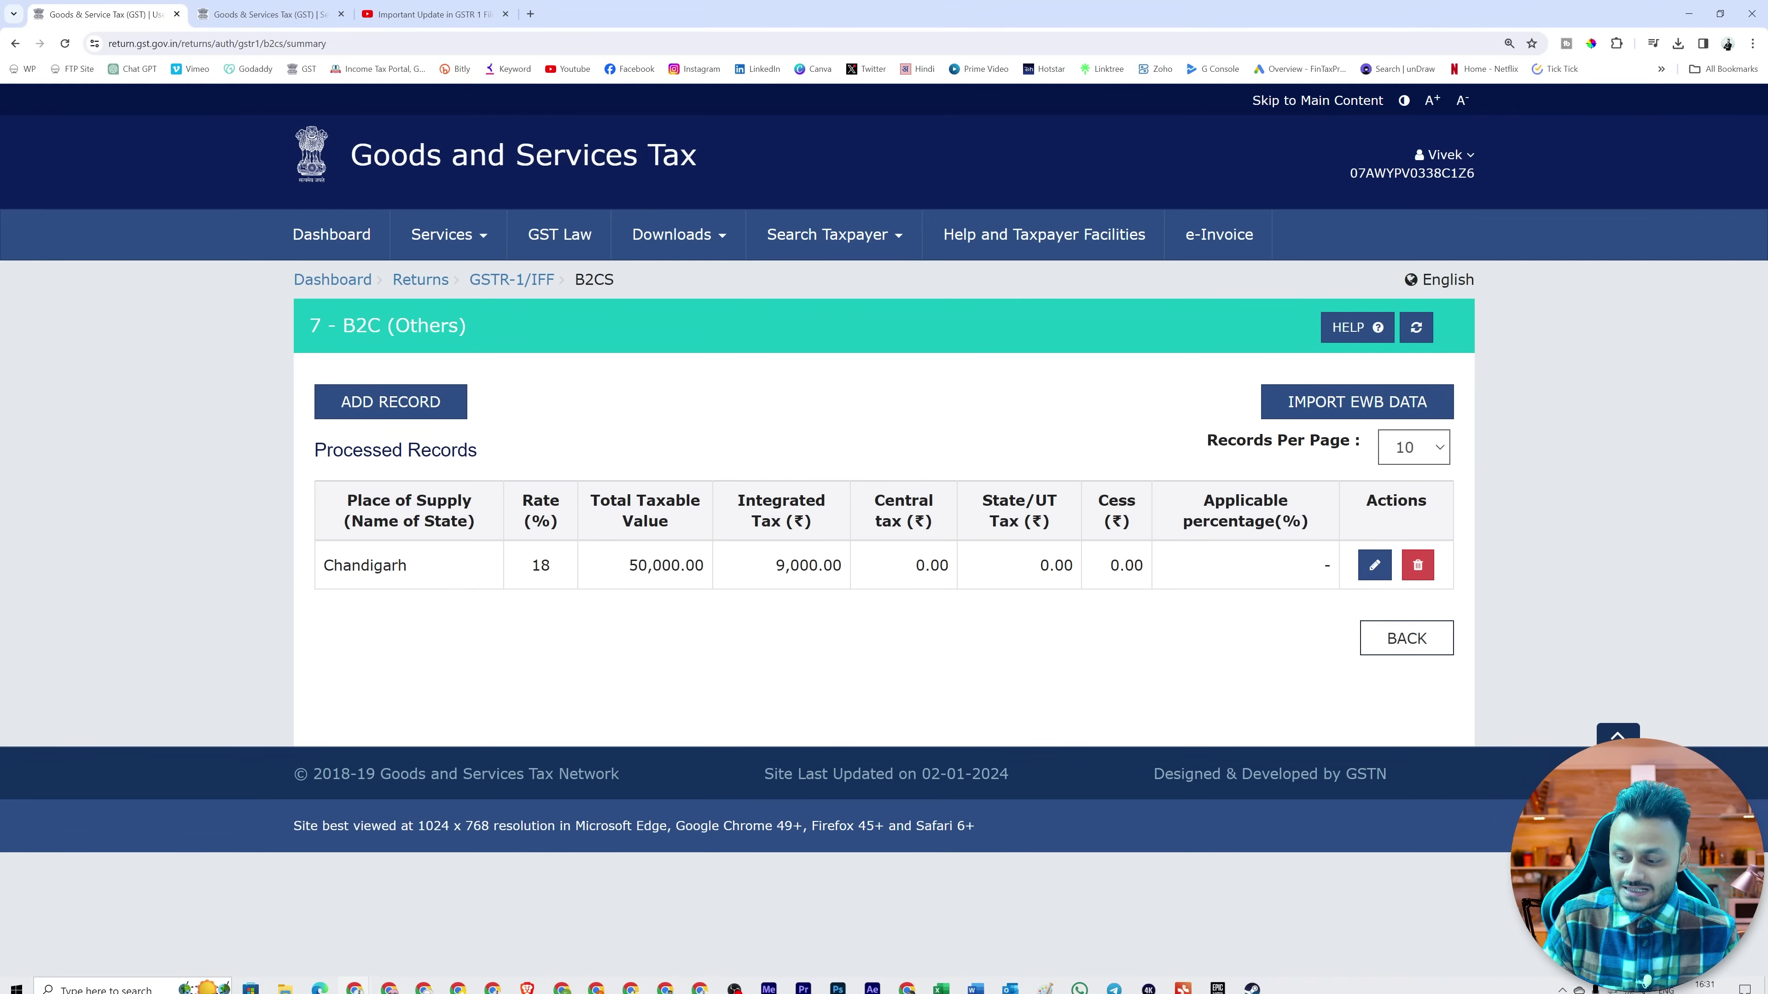
left_click(1745, 989)
key("super+d")
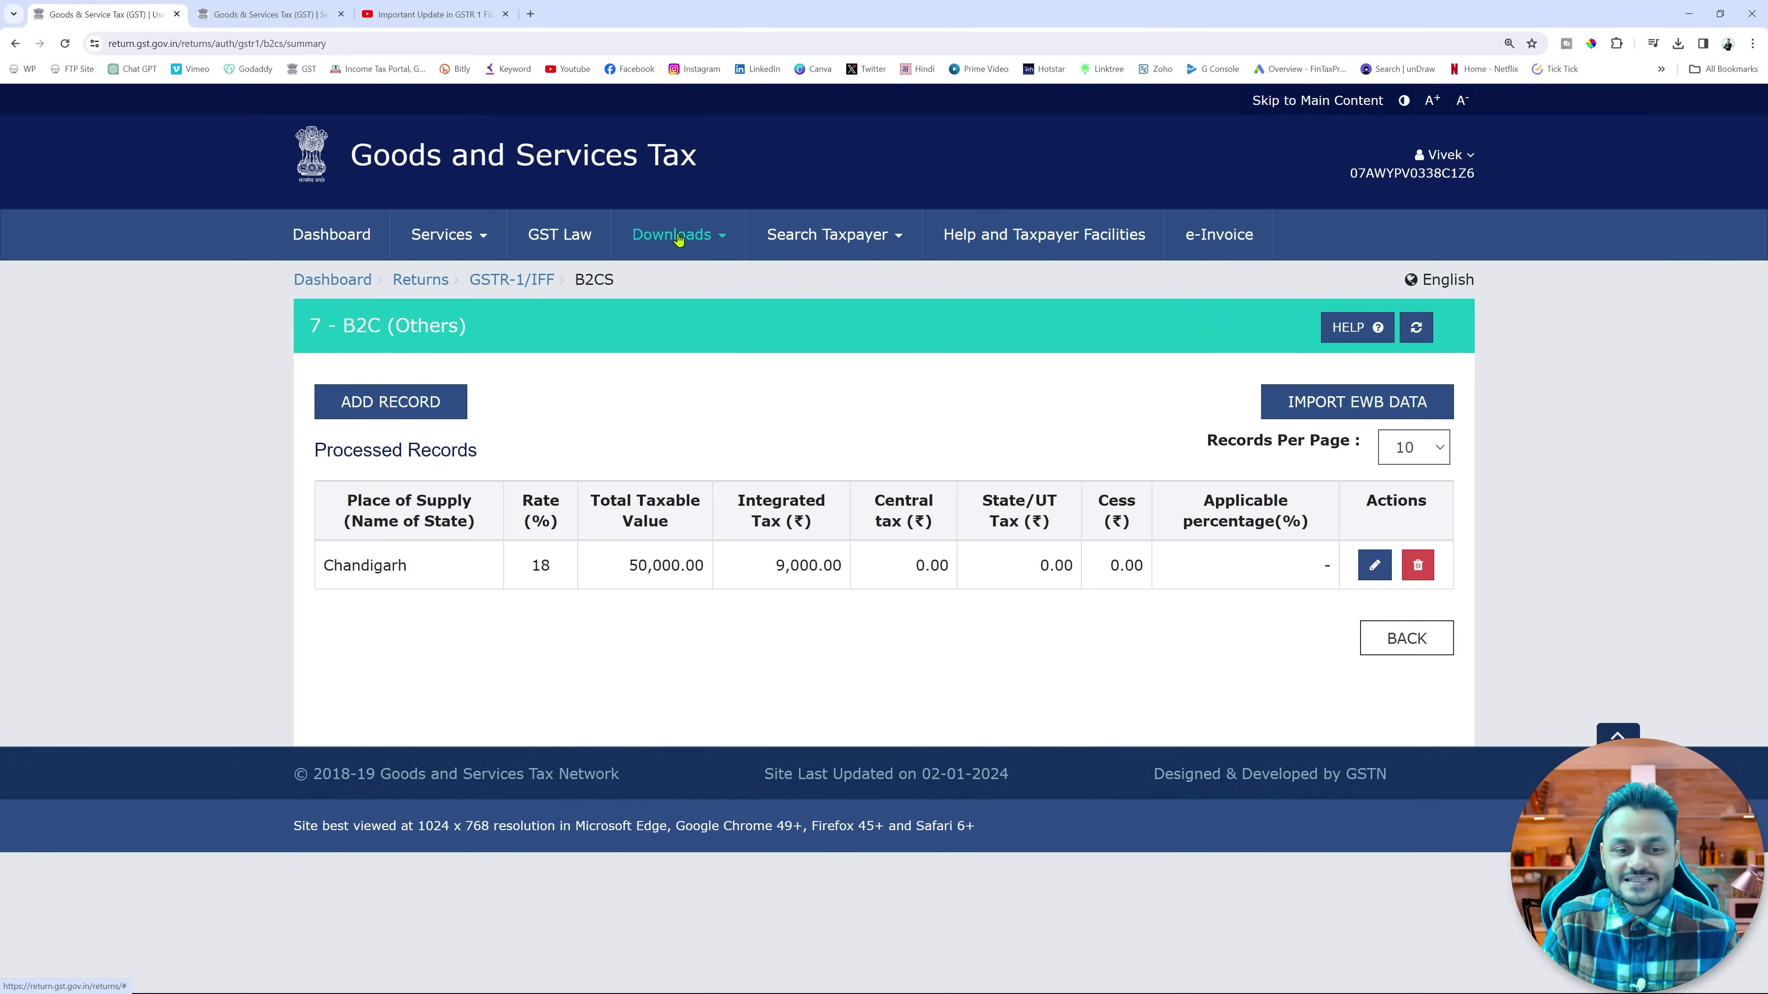
Step: Download the Returns Offline Tool from the GST portal and save the gst_offline_tool zip archive to the desktop
mouse_move(671, 234)
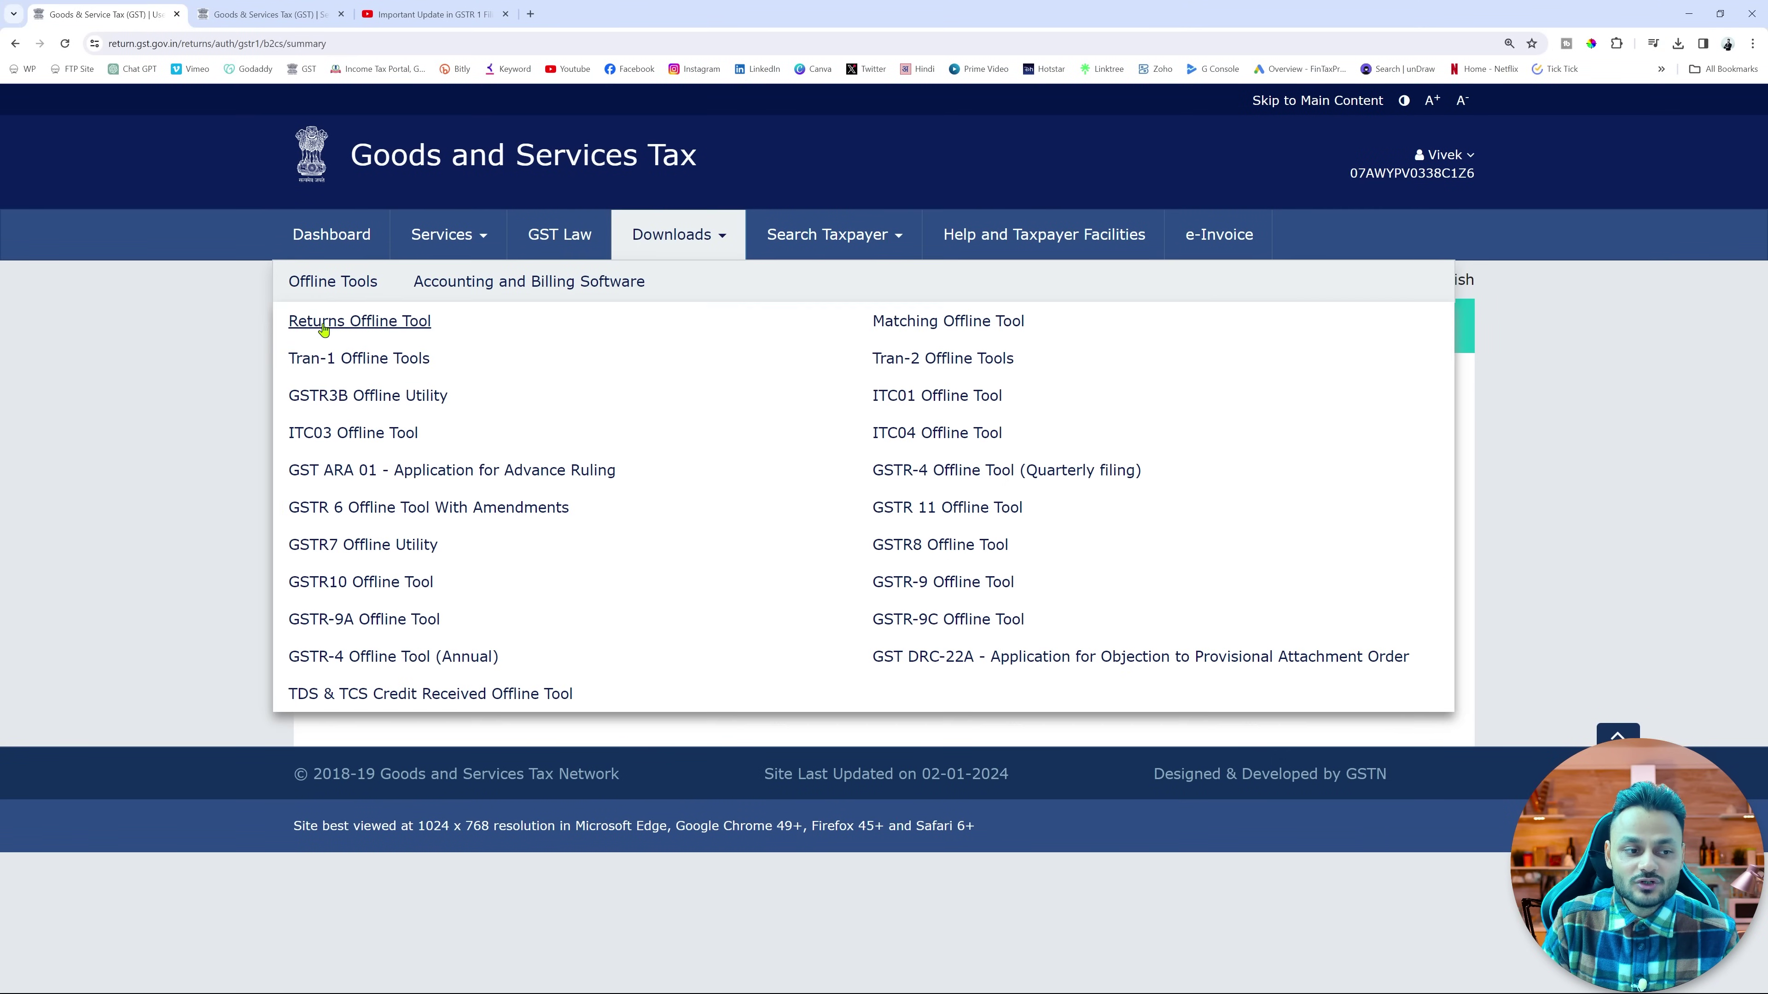
left_click(336, 322)
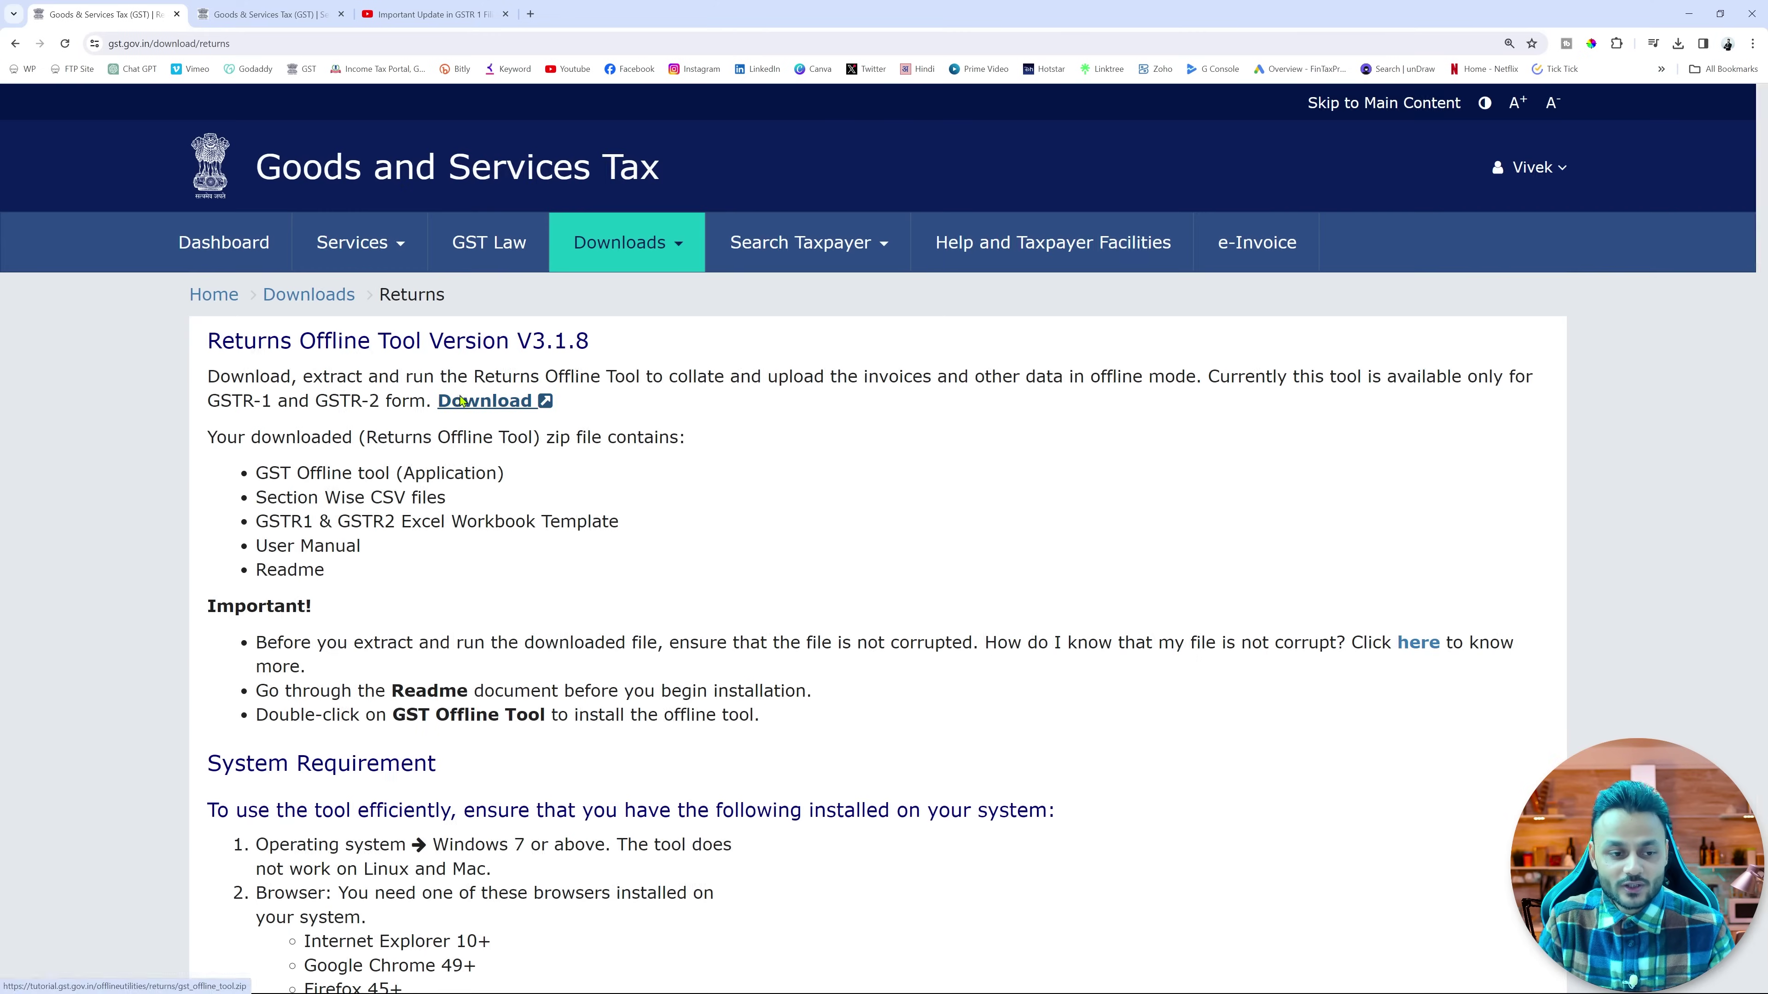
left_click(462, 401)
left_click(914, 470)
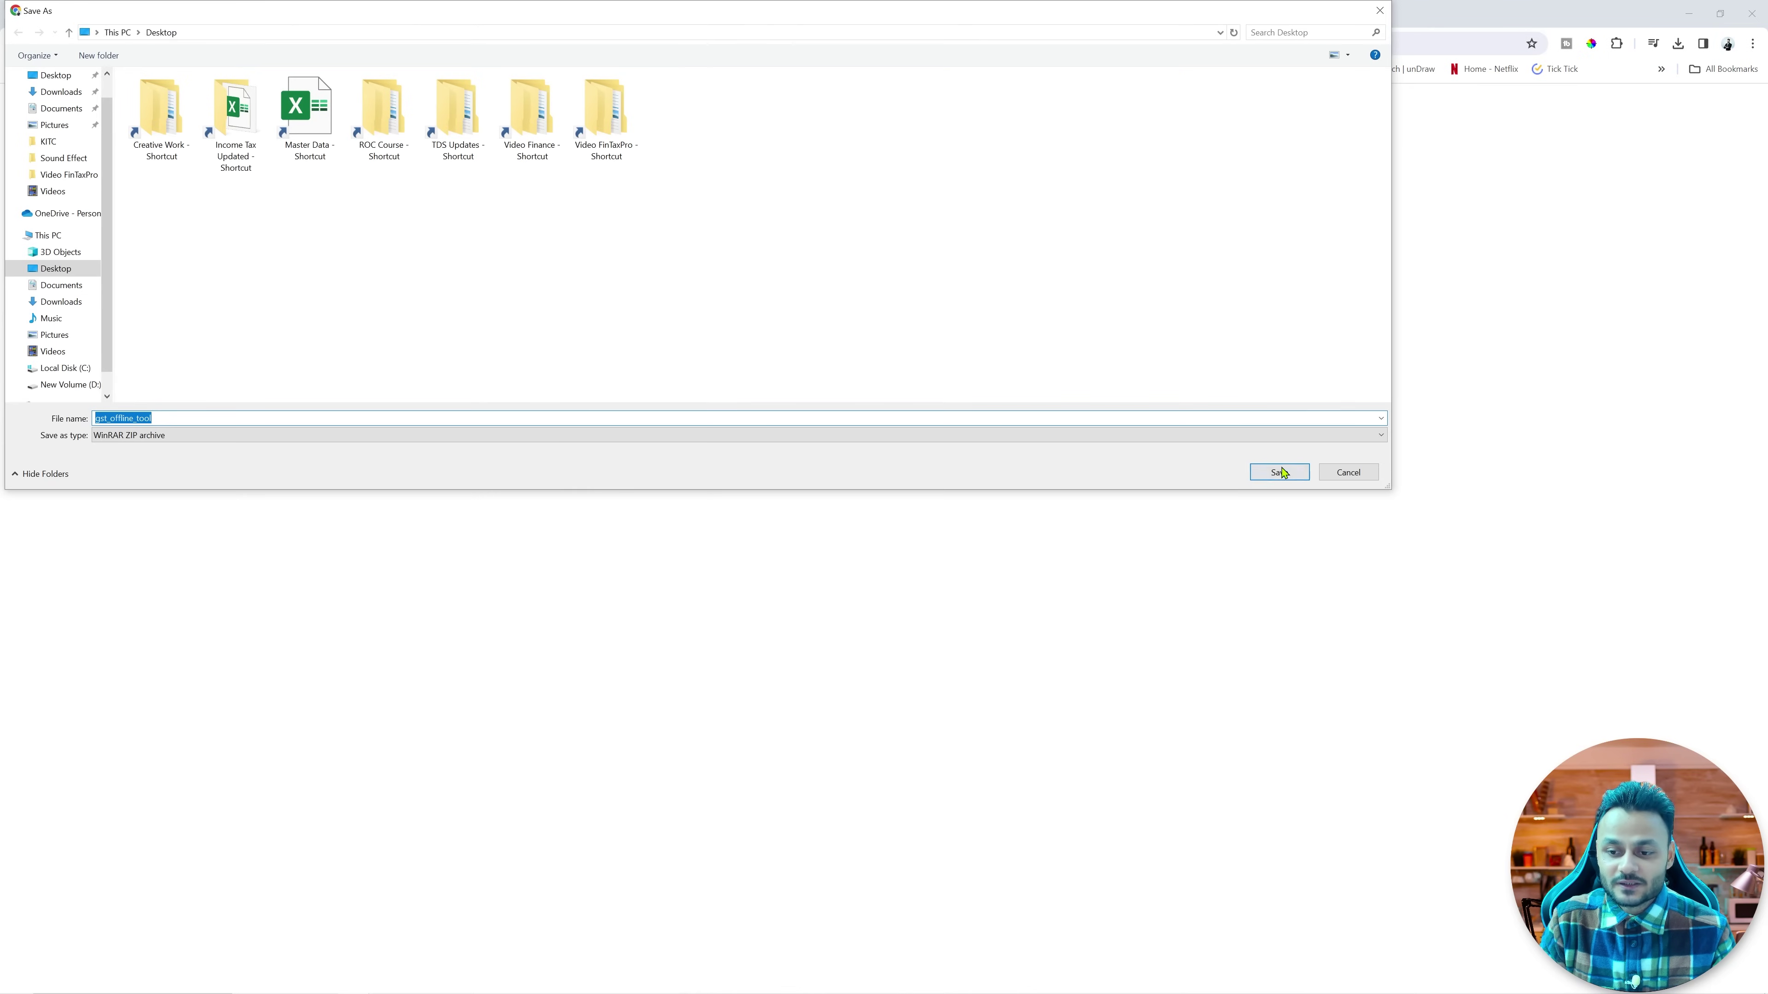
left_click(1274, 473)
Step: Extract the gst_offline_tool archive on the desktop into its default gst_offline_tool folder
key("super+d")
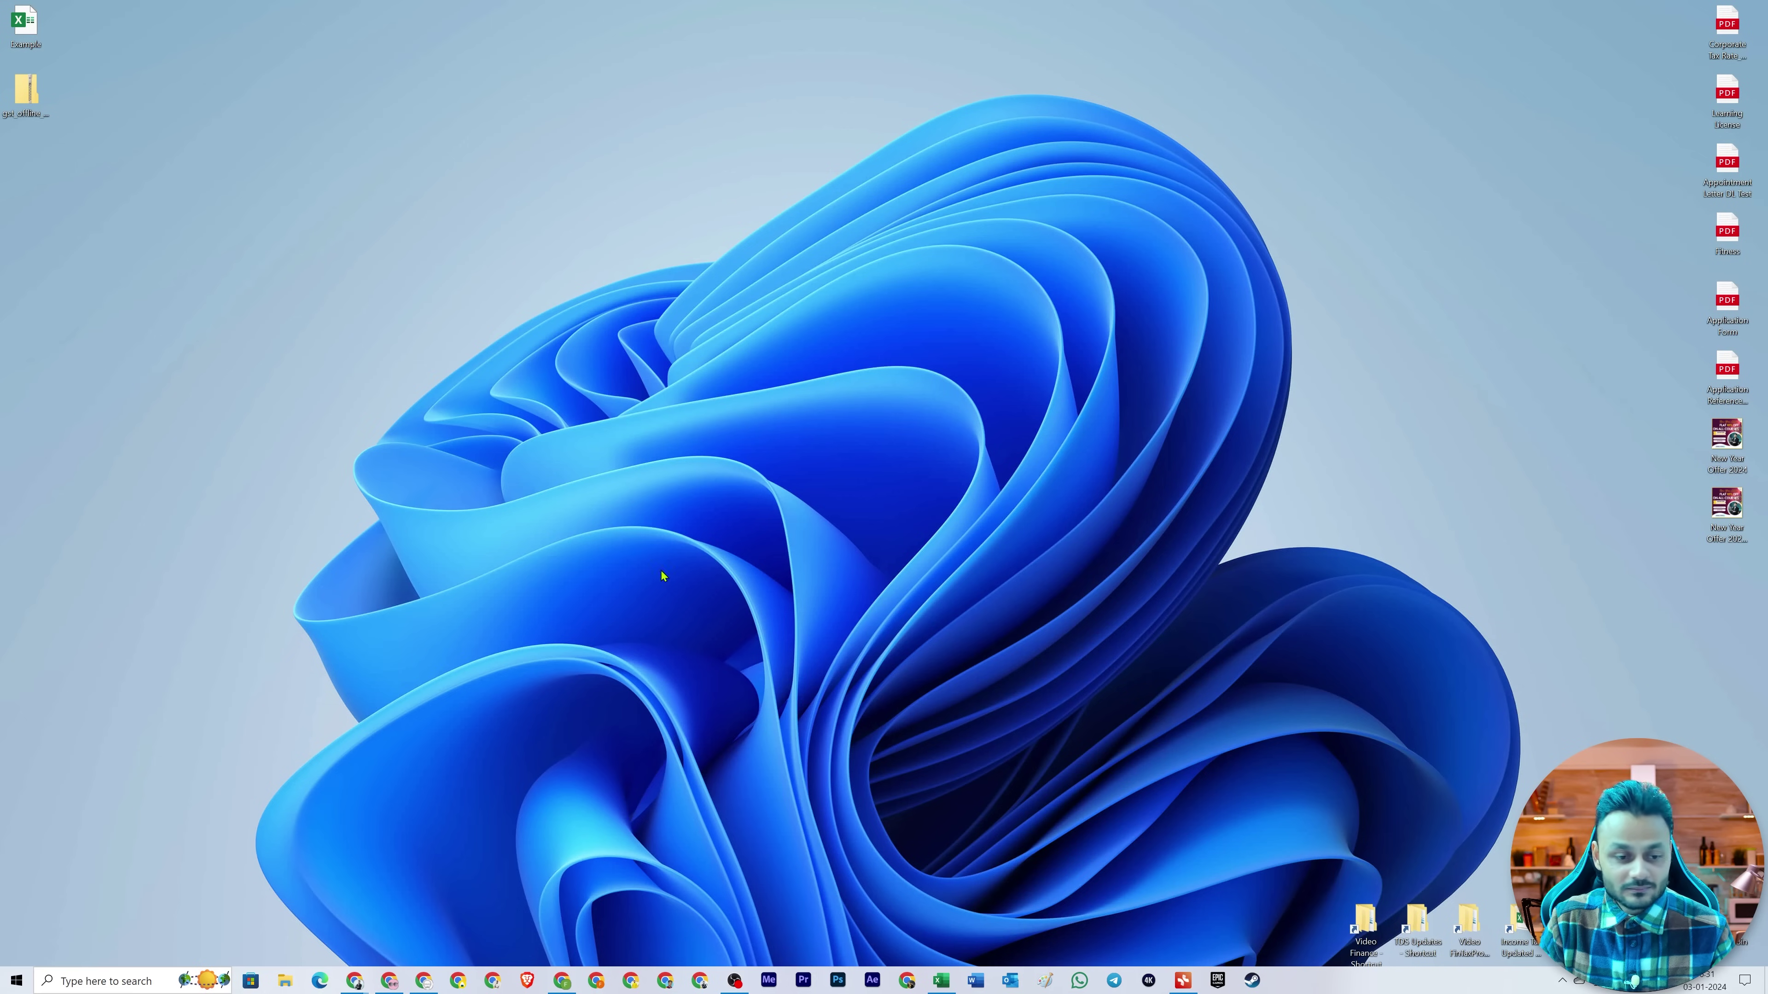
right_click(24, 92)
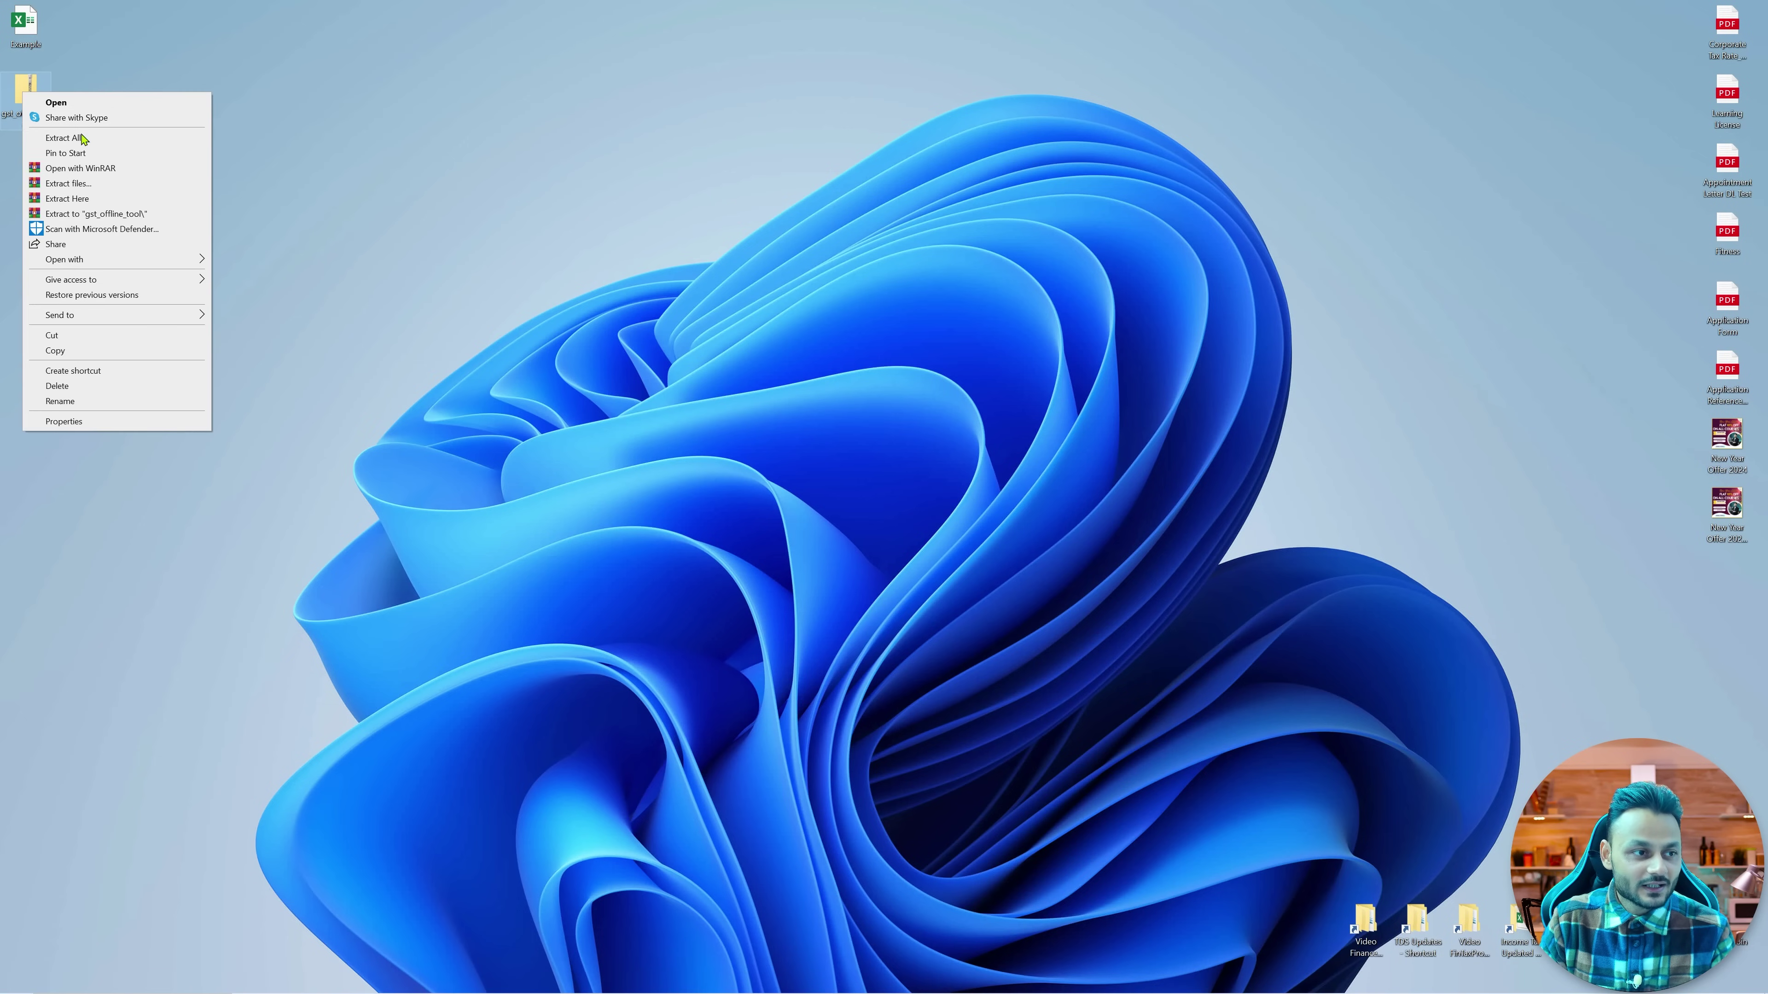
left_click(65, 137)
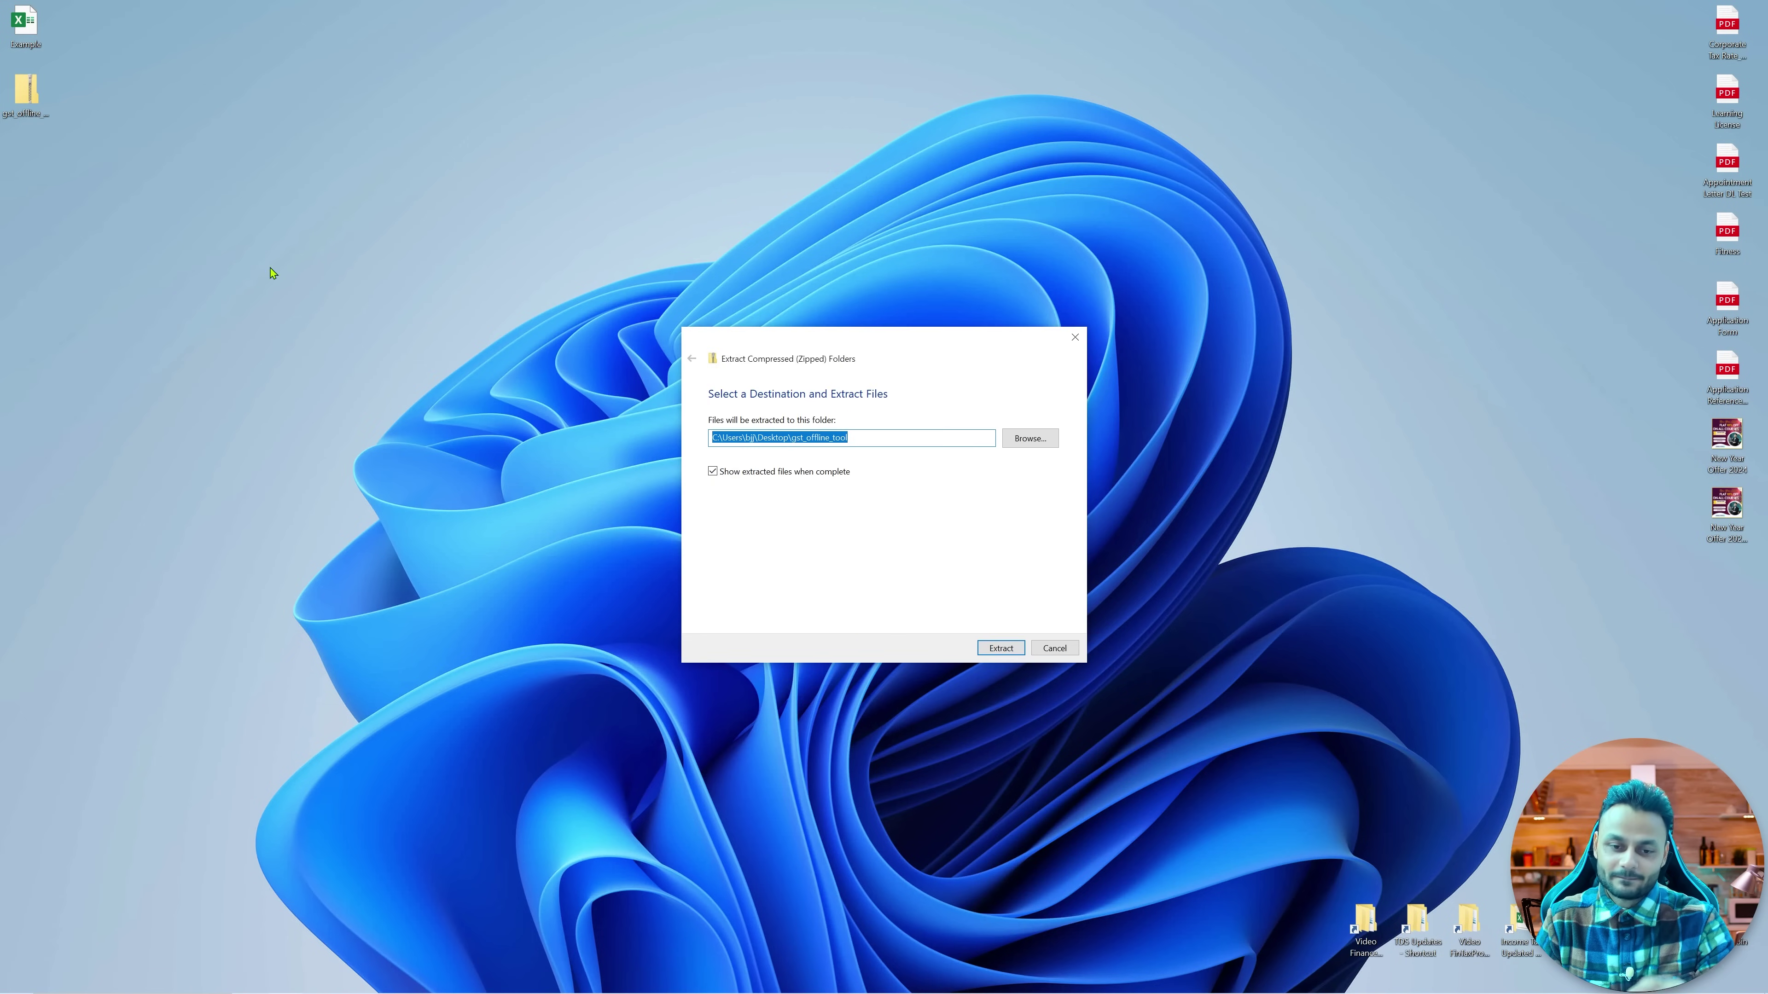
left_click(1003, 648)
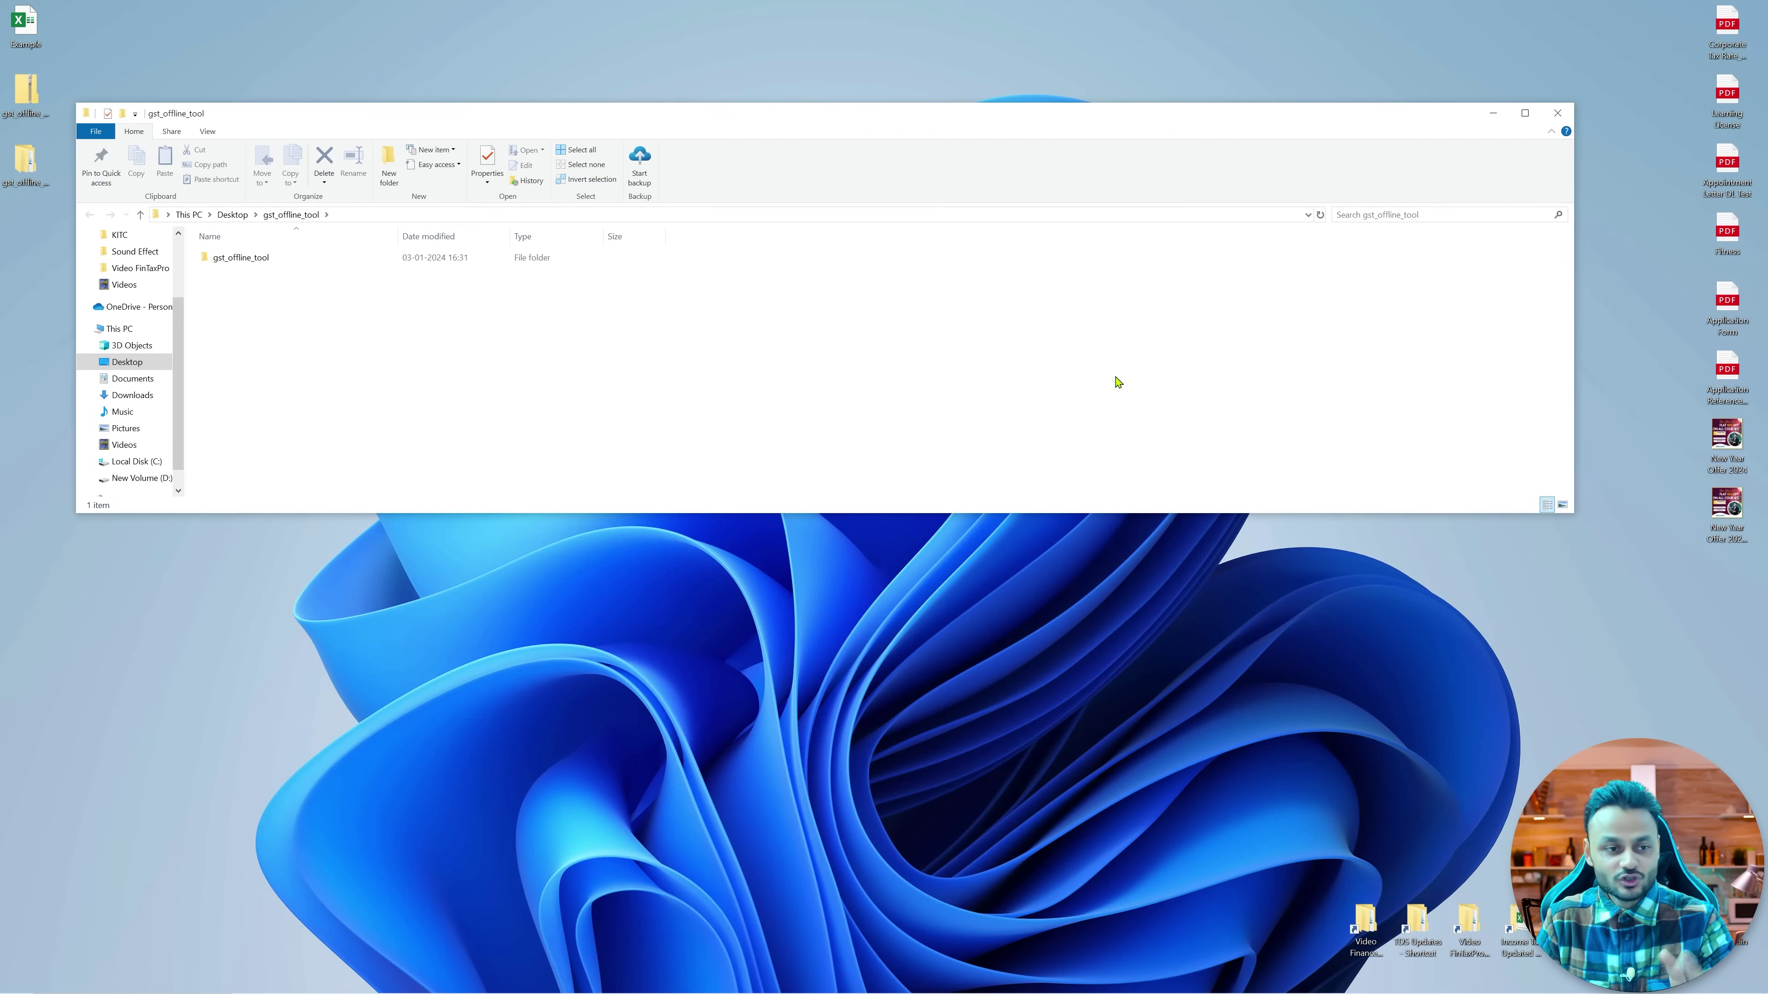
Step: Open GSTR1_Excel_Workbook_Template_V2.0 from the inner gst_offline_tool folder in Excel and show its b2cs sheet
left_click(261, 263)
double_click(262, 263)
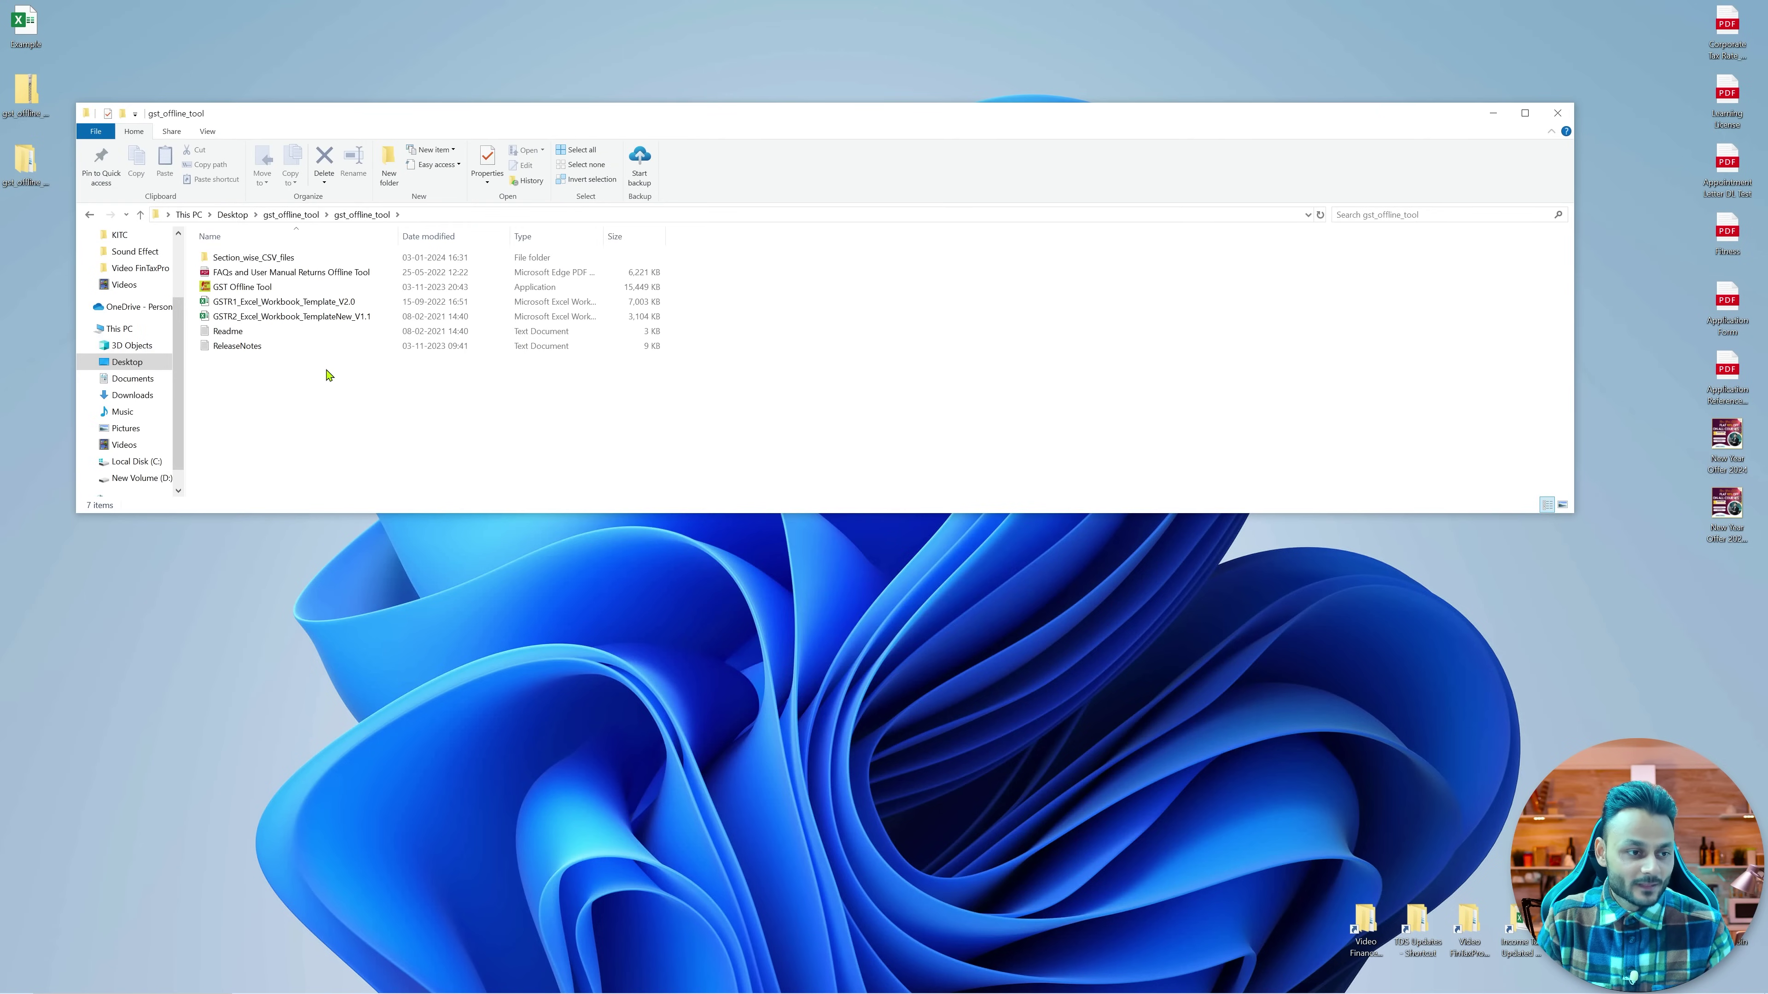
double_click(324, 303)
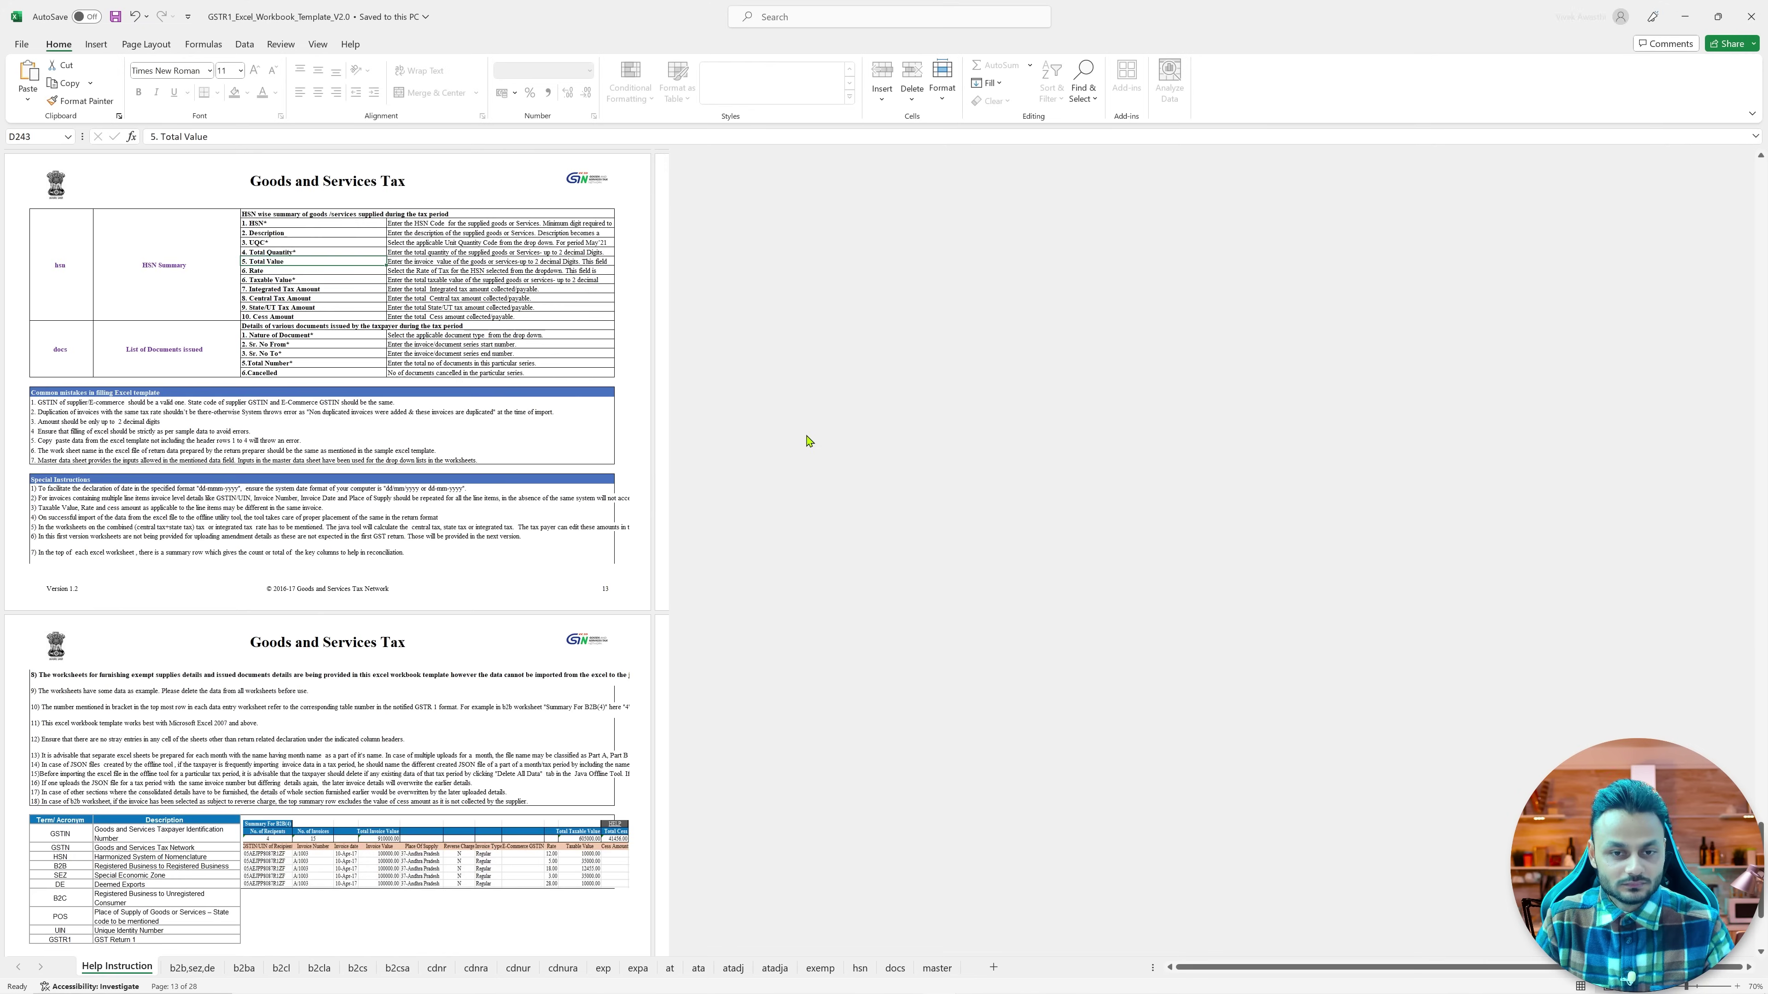
left_click(360, 974)
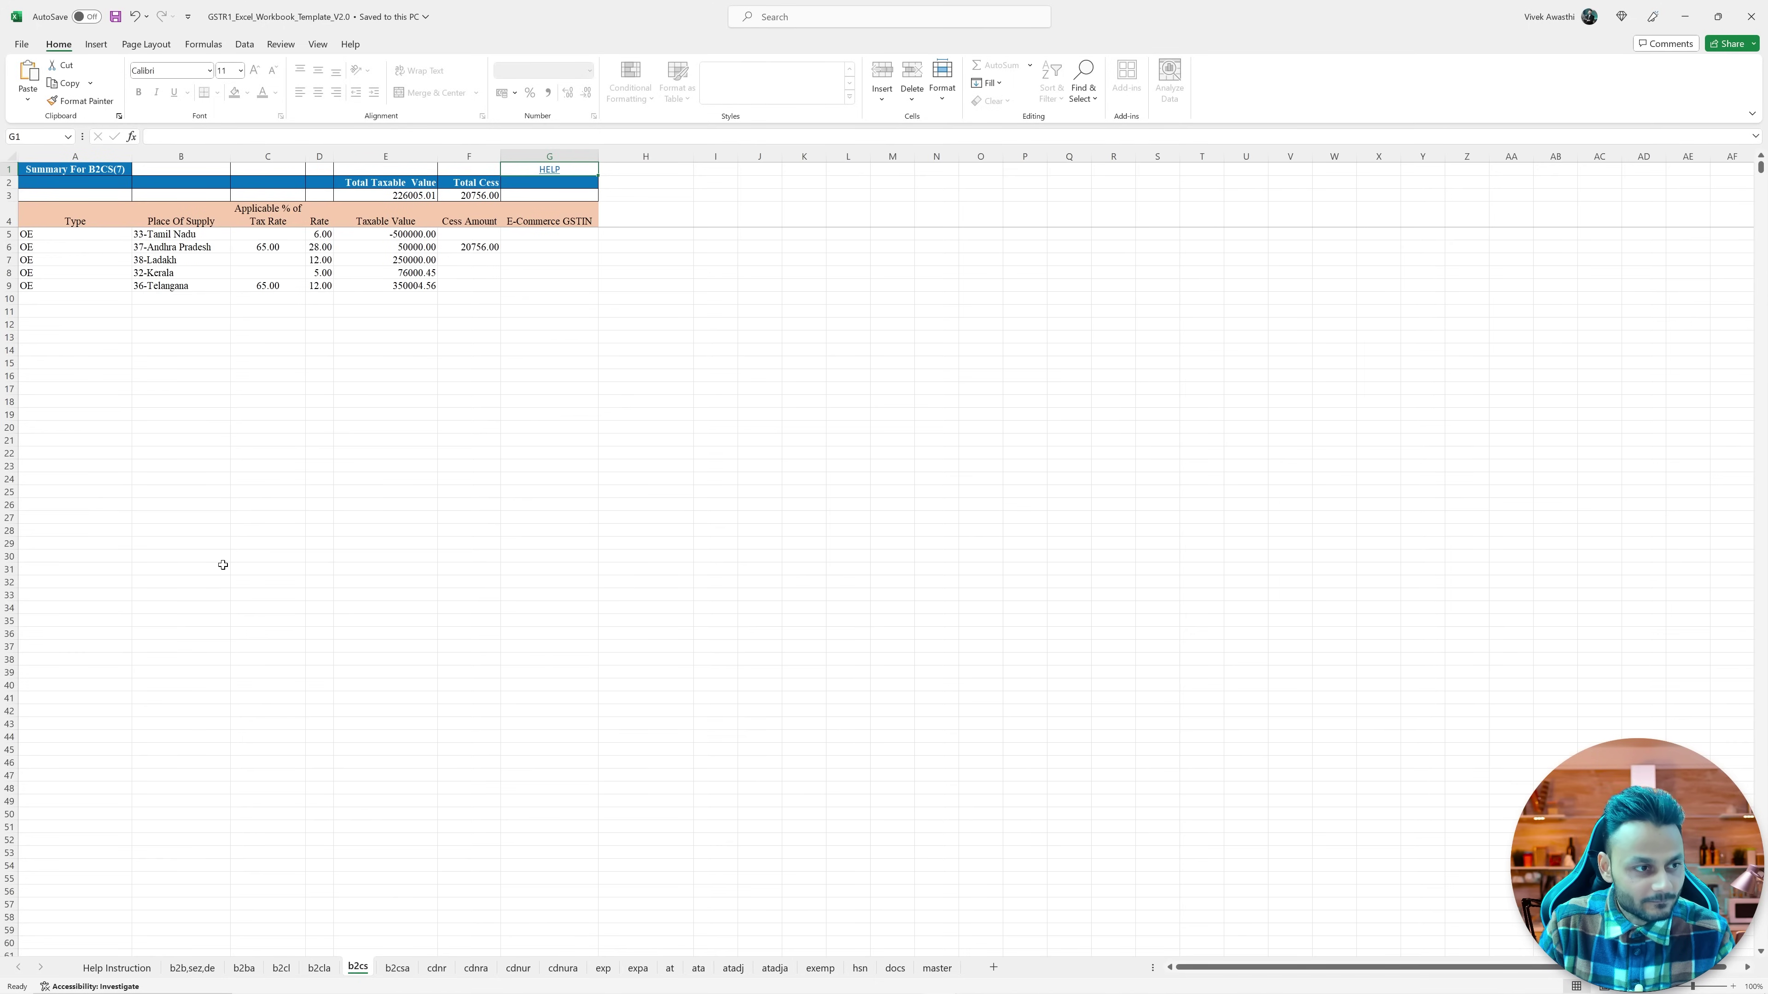
Step: Enlarge the b2cs sheet and examine the Type options offered for the Tamil Nadu entry in cell A5
scroll(118, 403, "up", 5)
scroll(126, 418, "up", 2)
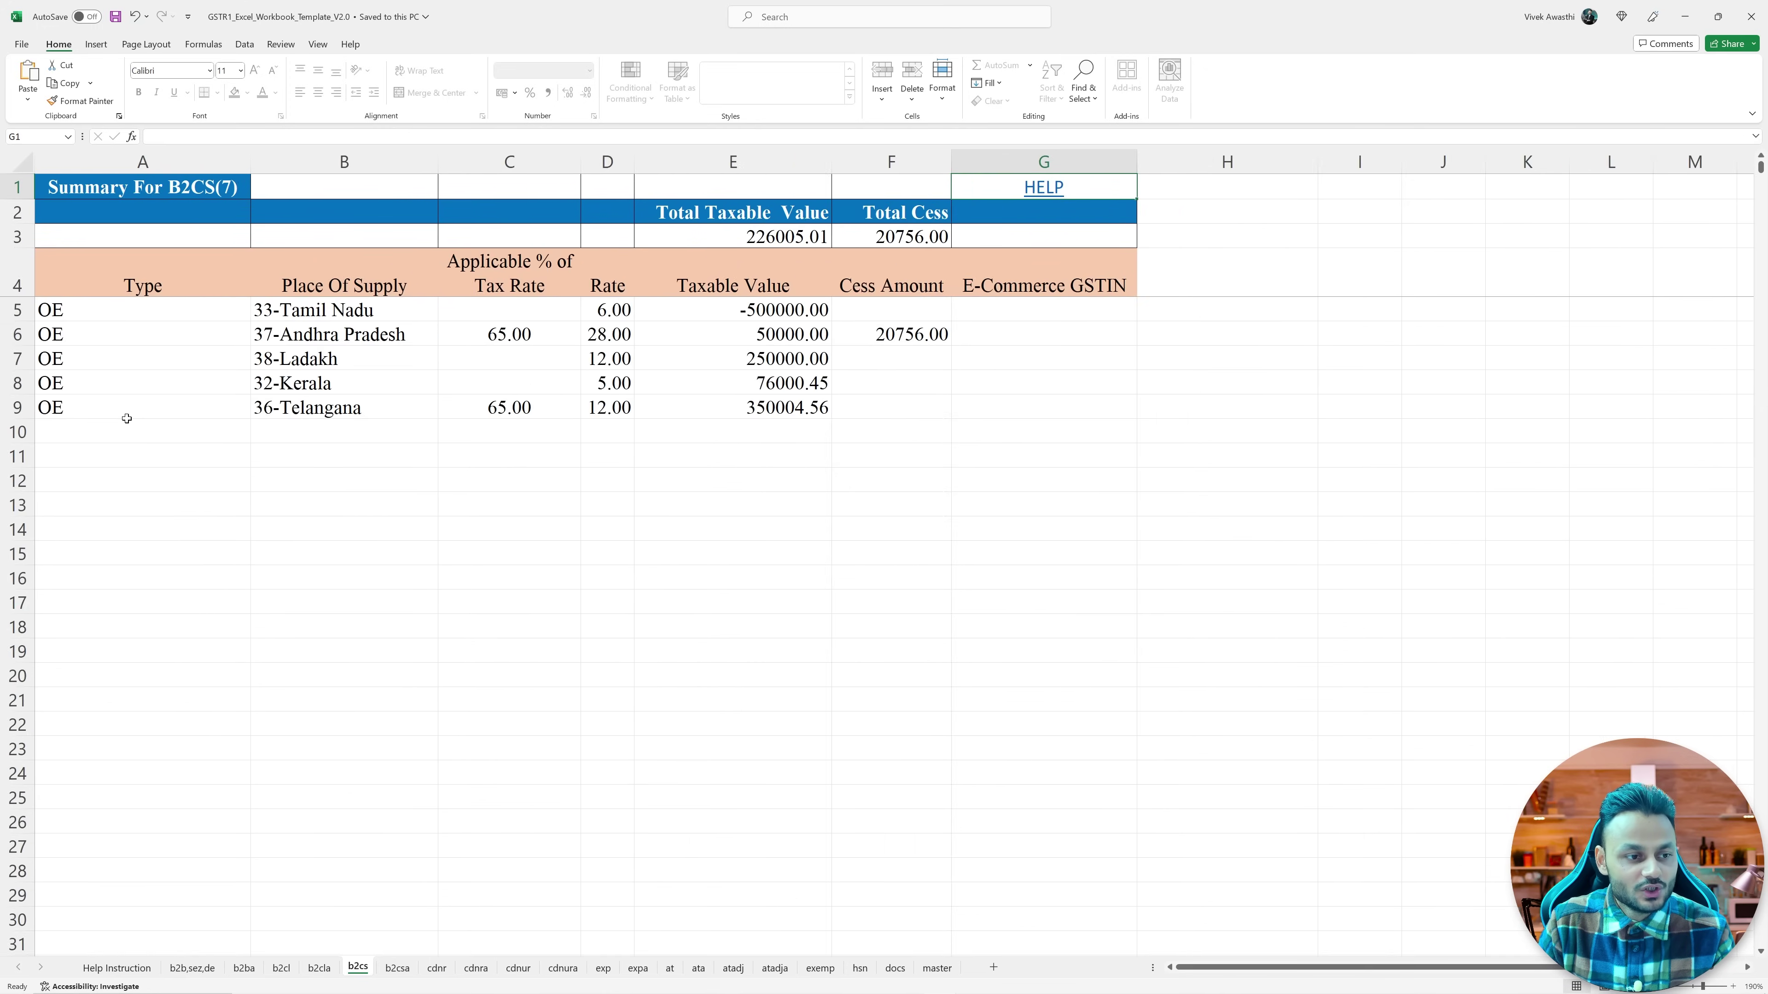
left_click(99, 330)
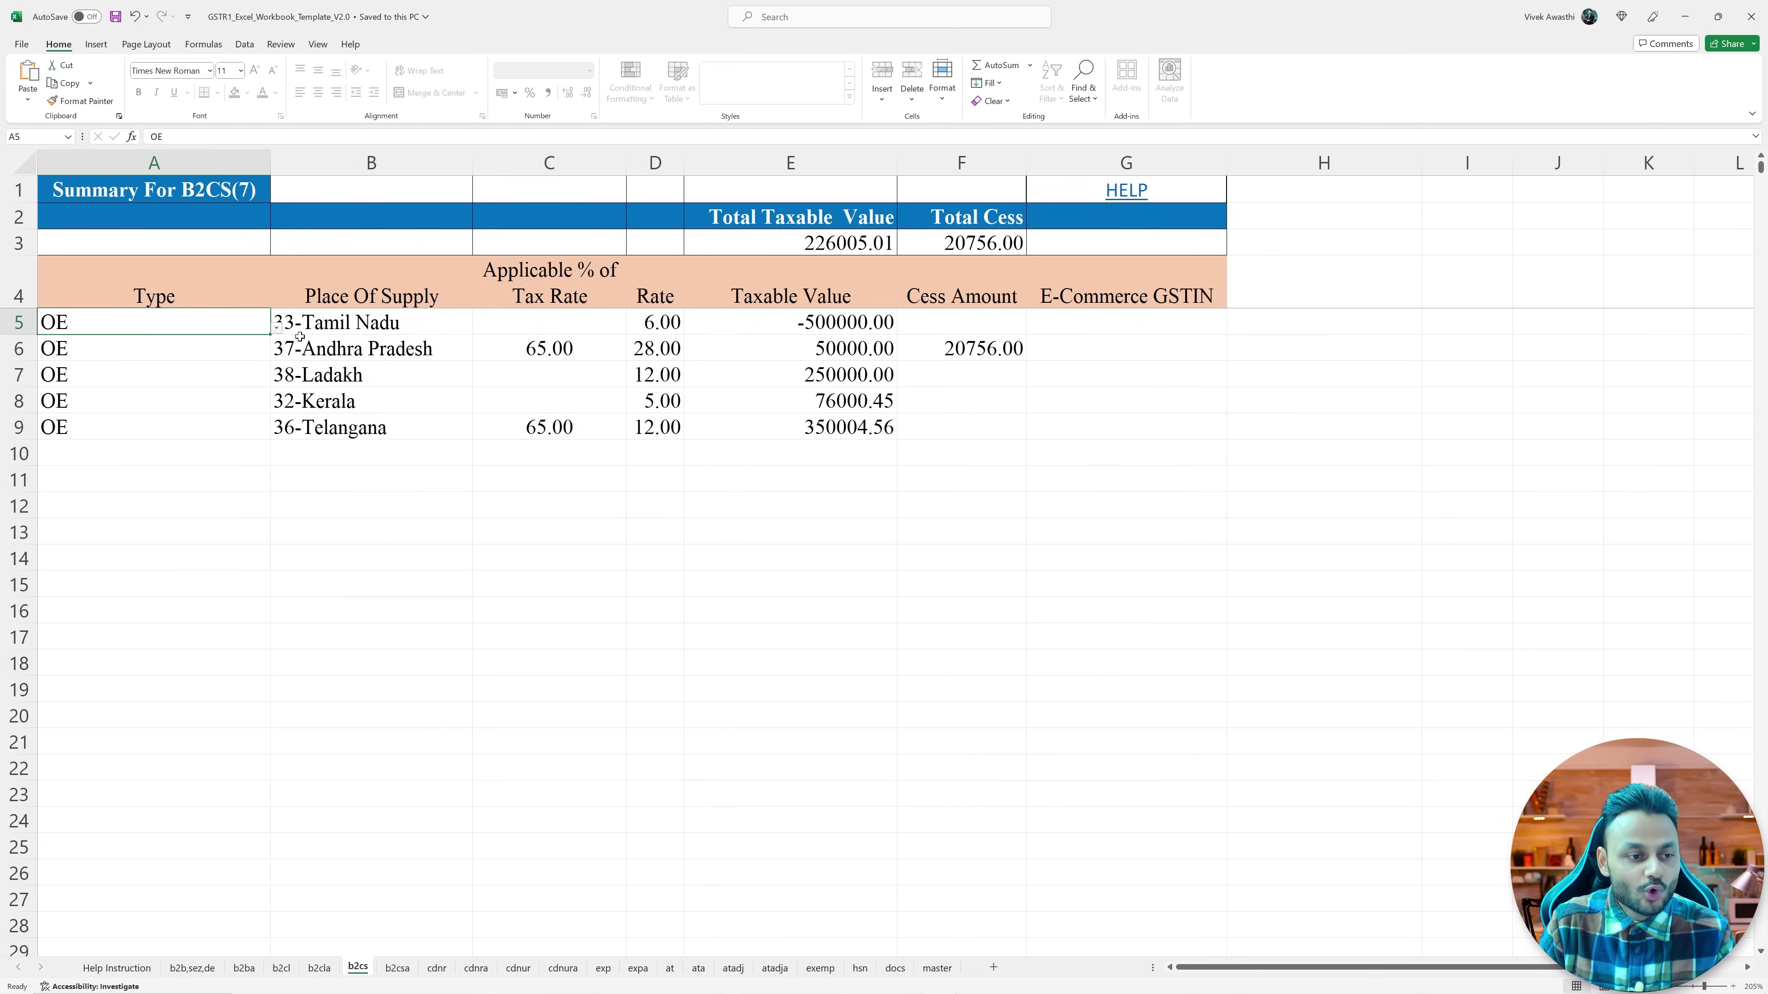
left_click(277, 327)
scroll(283, 500, "up", 5)
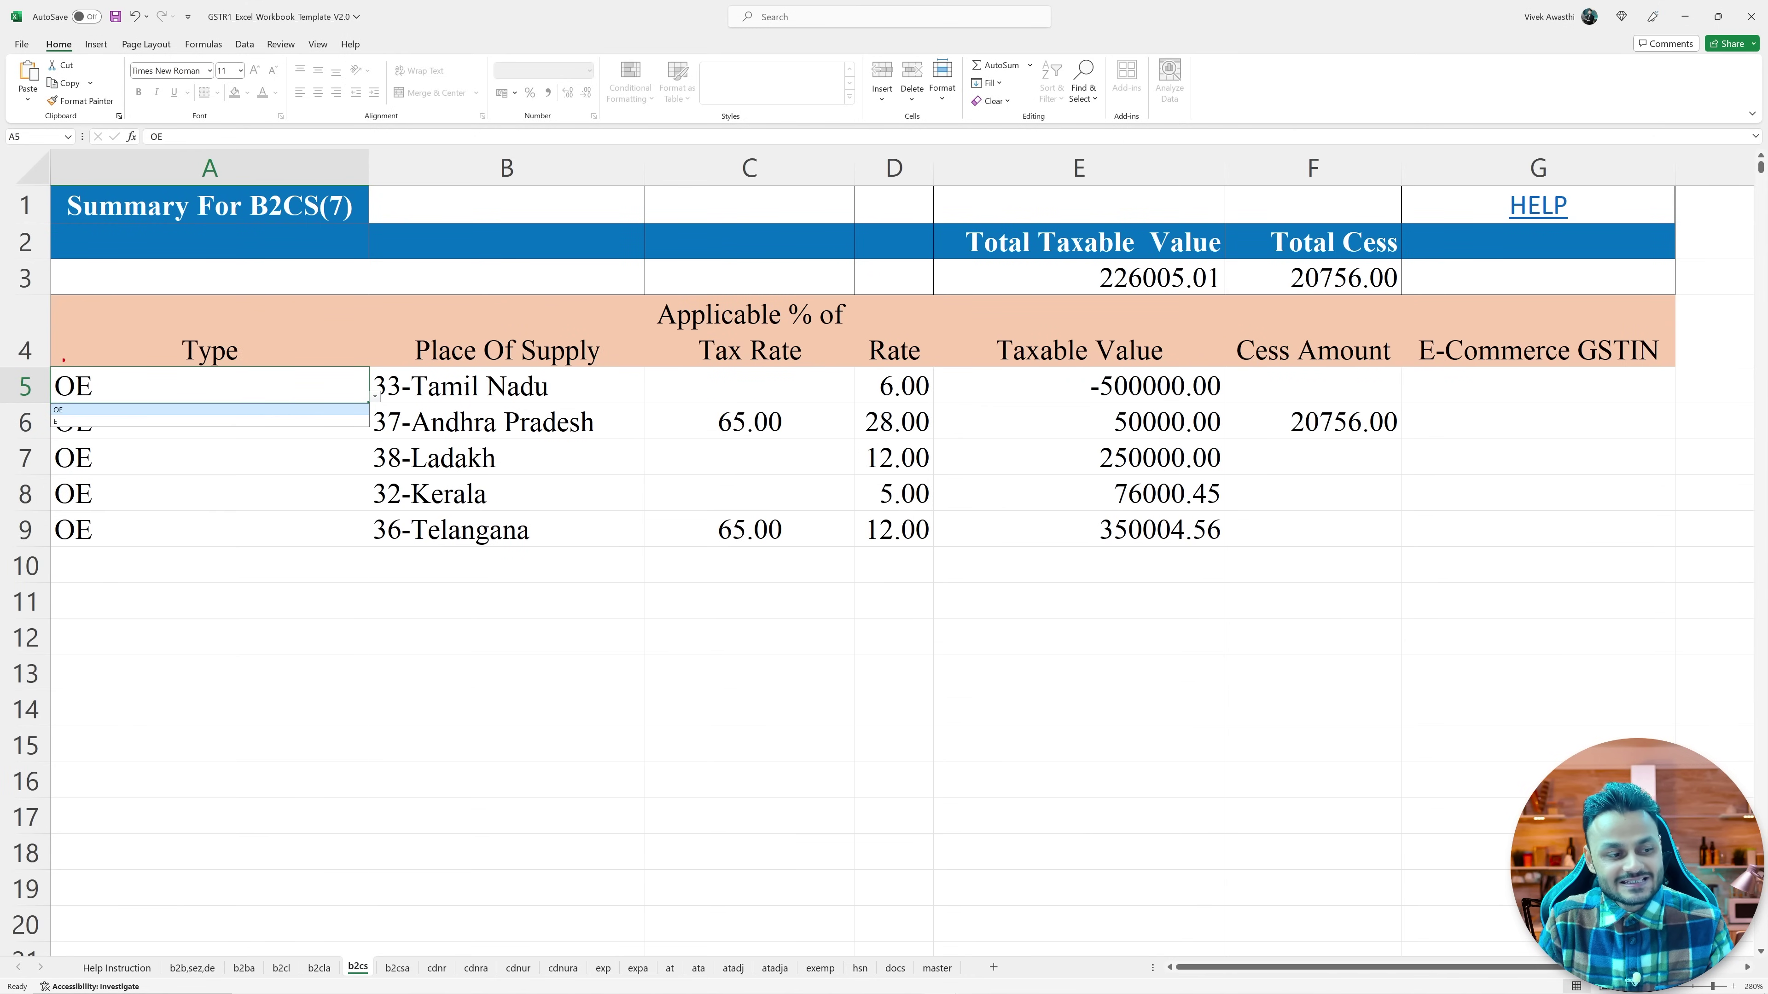
left_click_drag(63, 359, 1512, 407)
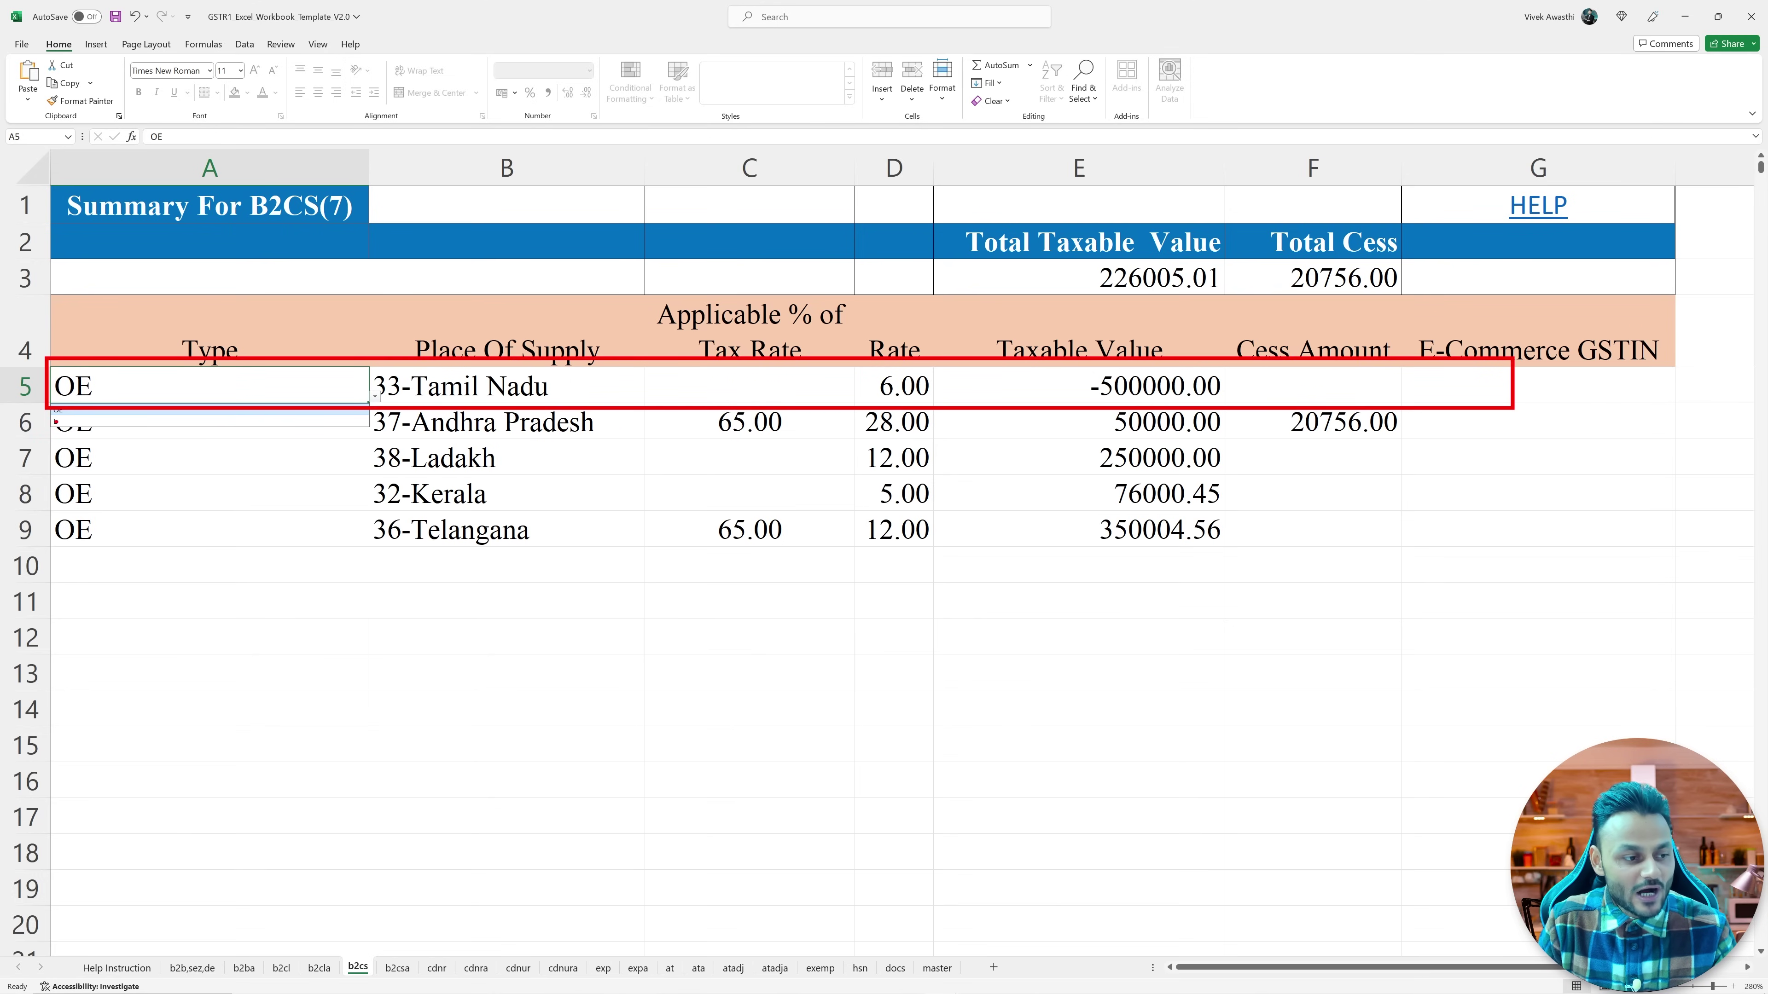
mouse_move(56, 422)
left_mouse_down()
mouse_move(42, 439)
mouse_move(80, 416)
left_mouse_up()
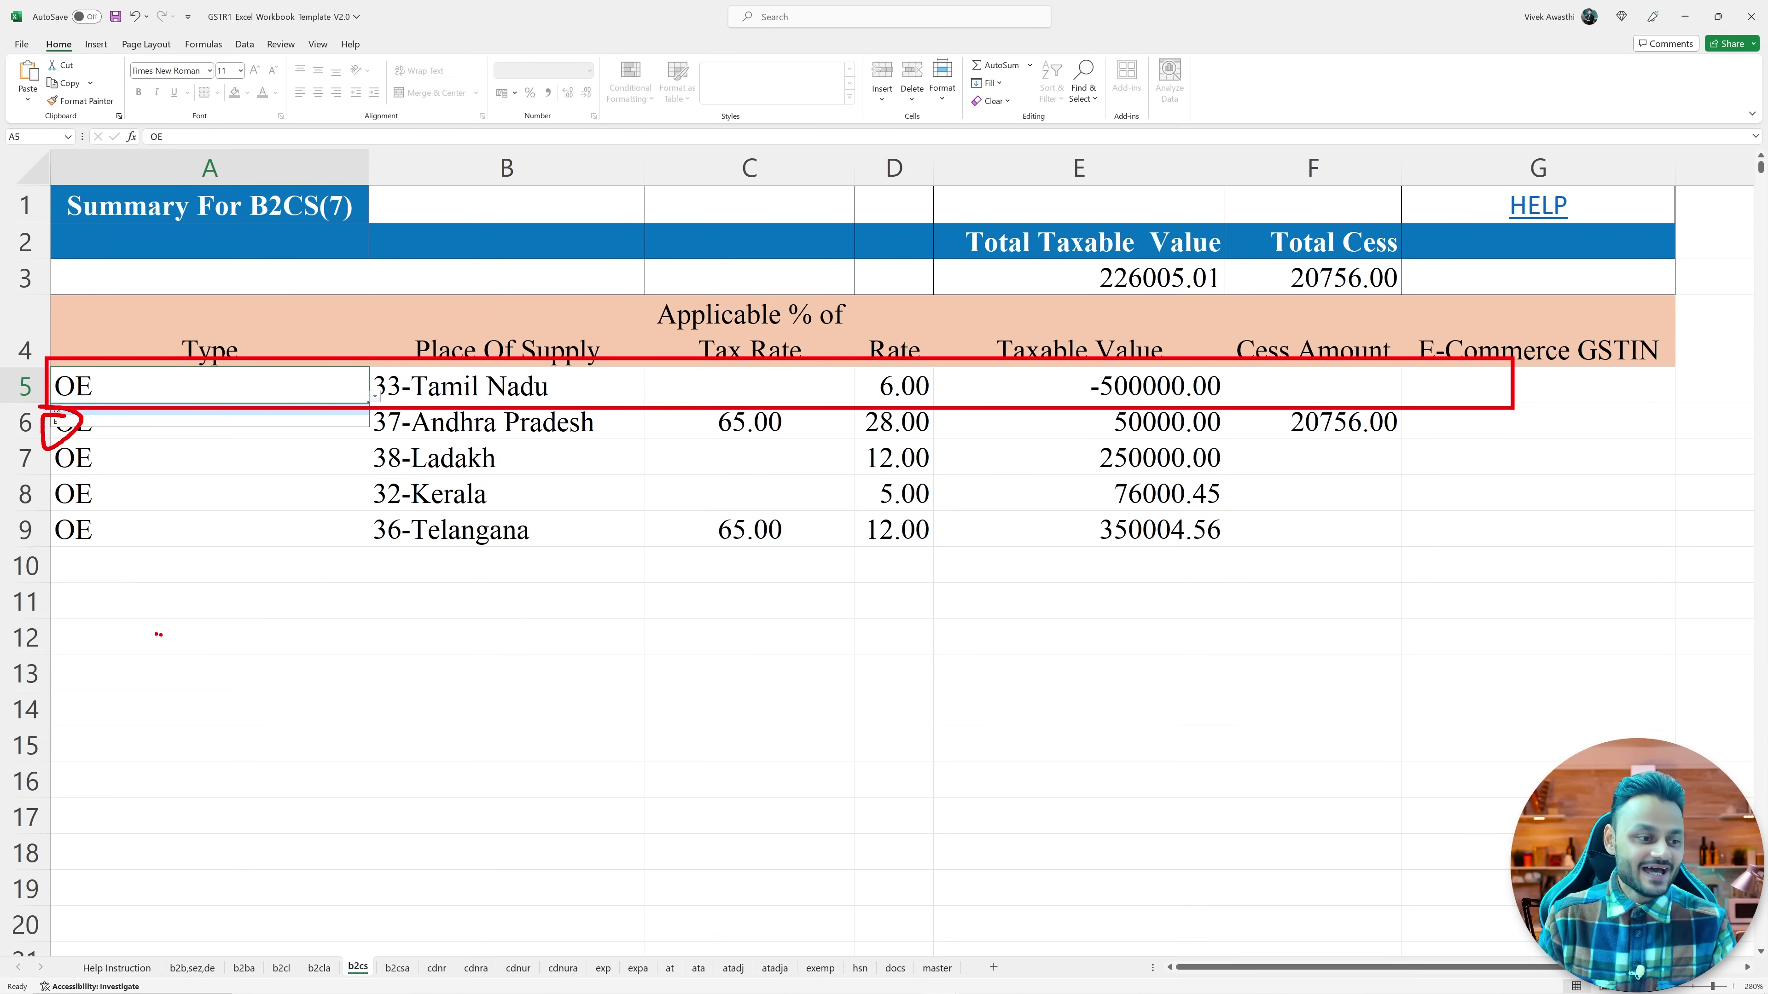
key("Escape")
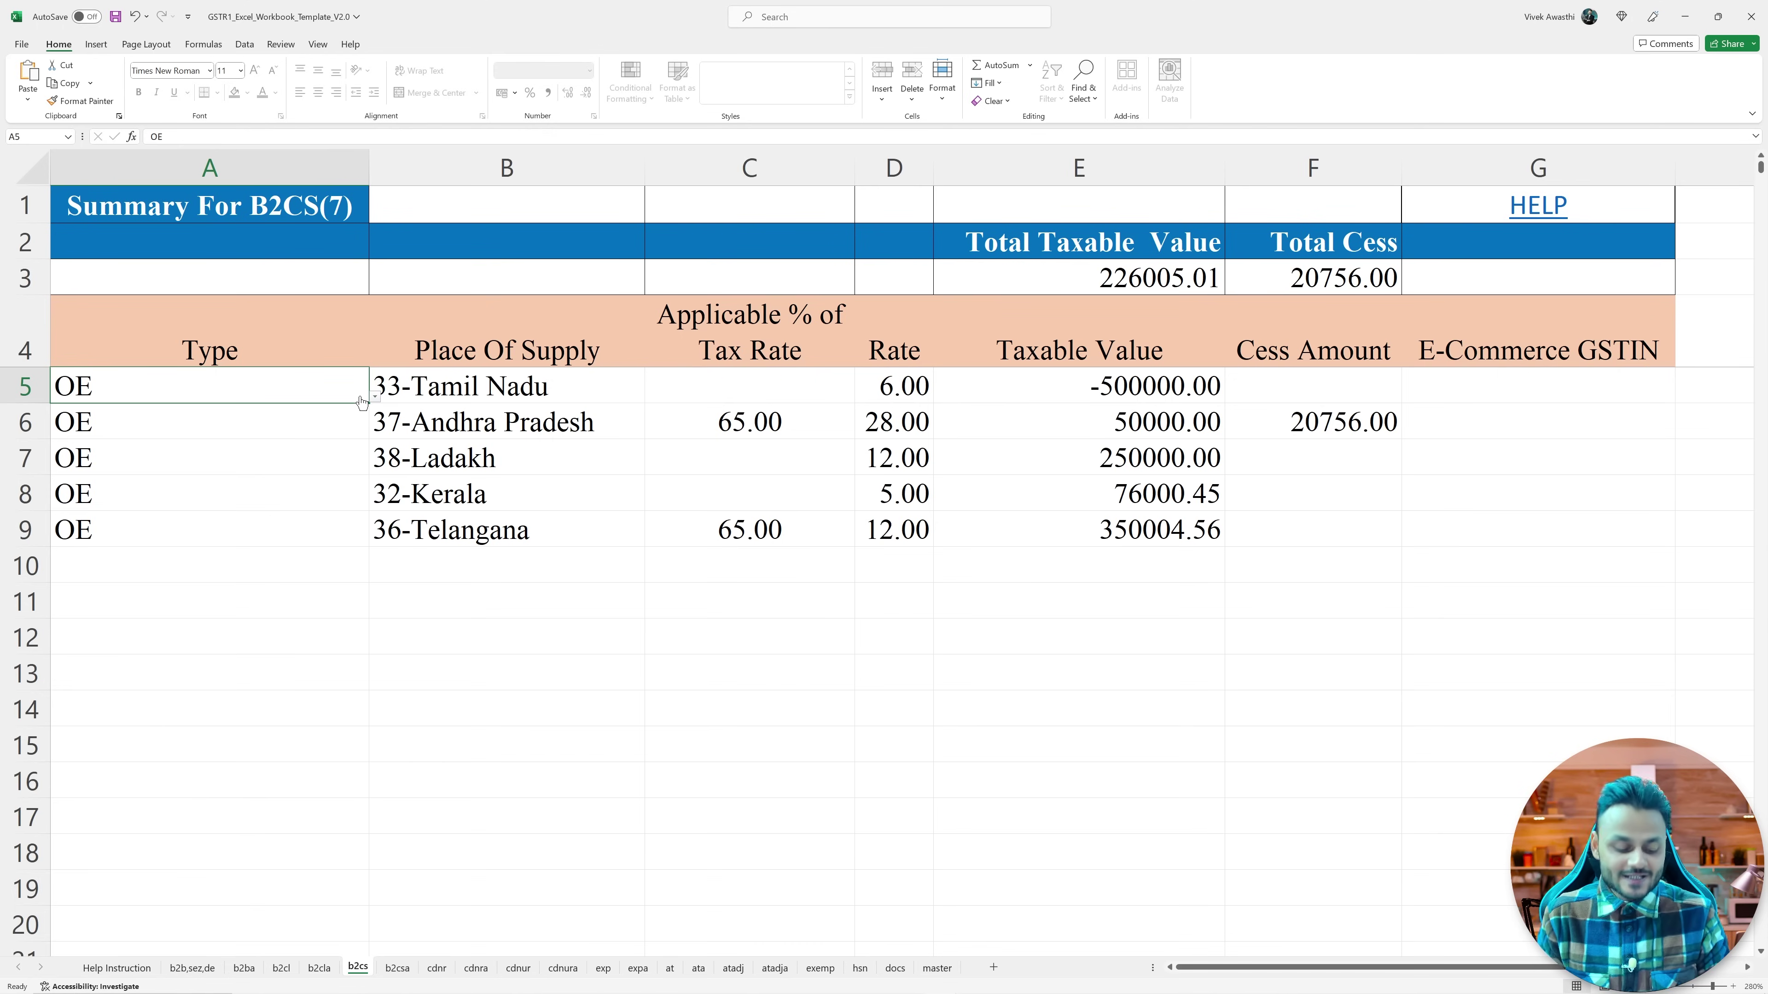
Step: Switch to the GST portal in Chrome and open the File Returns page from the dashboard
key("alt+Tab")
key("alt+Tab")
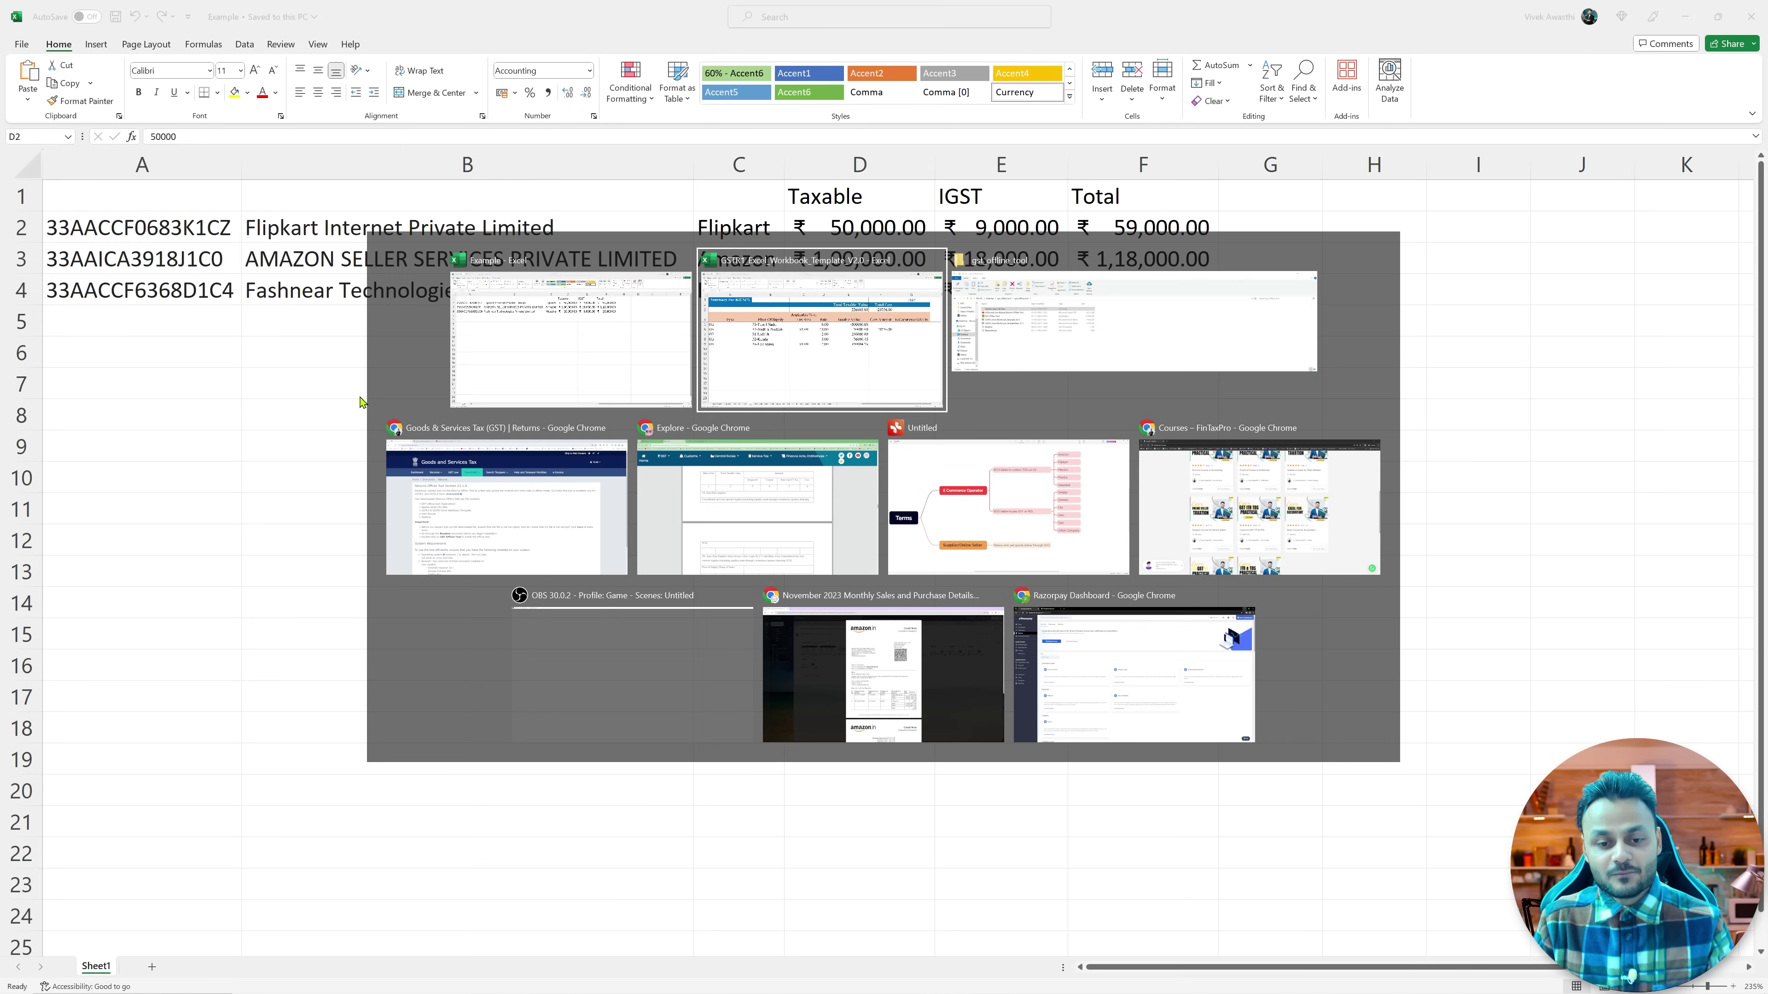
key("alt+Tab")
key("alt+Tab")
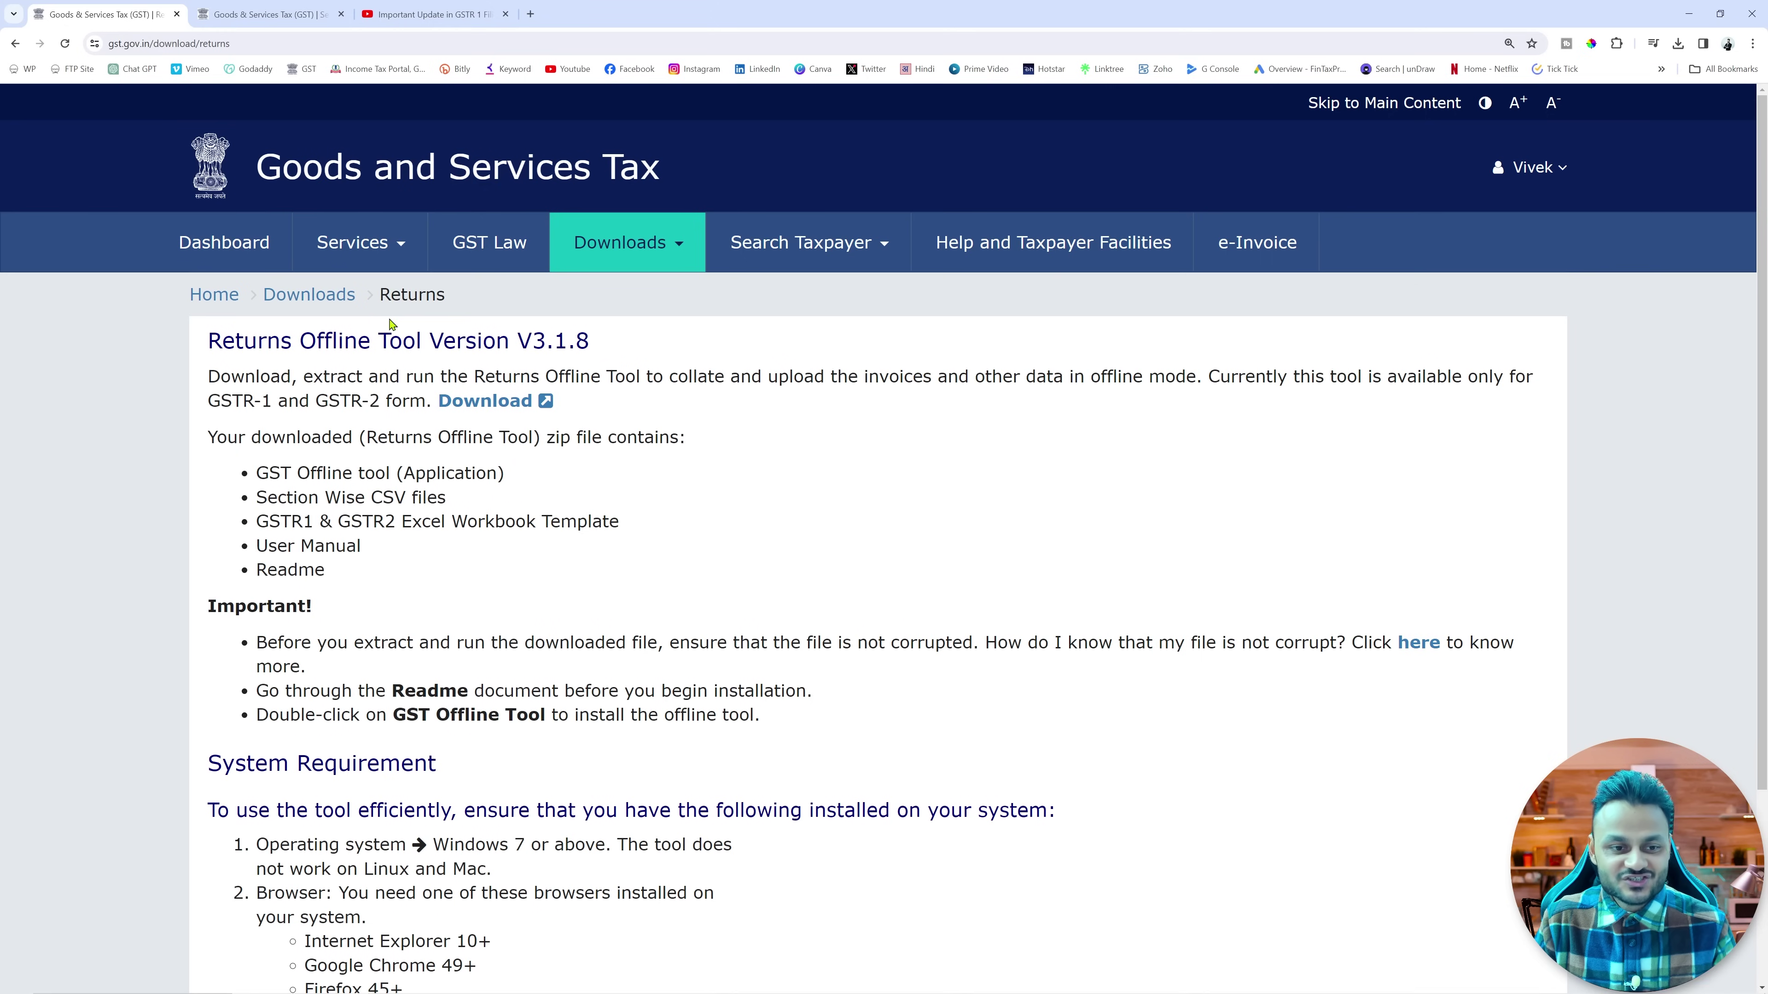
left_click(268, 14)
left_click(119, 15)
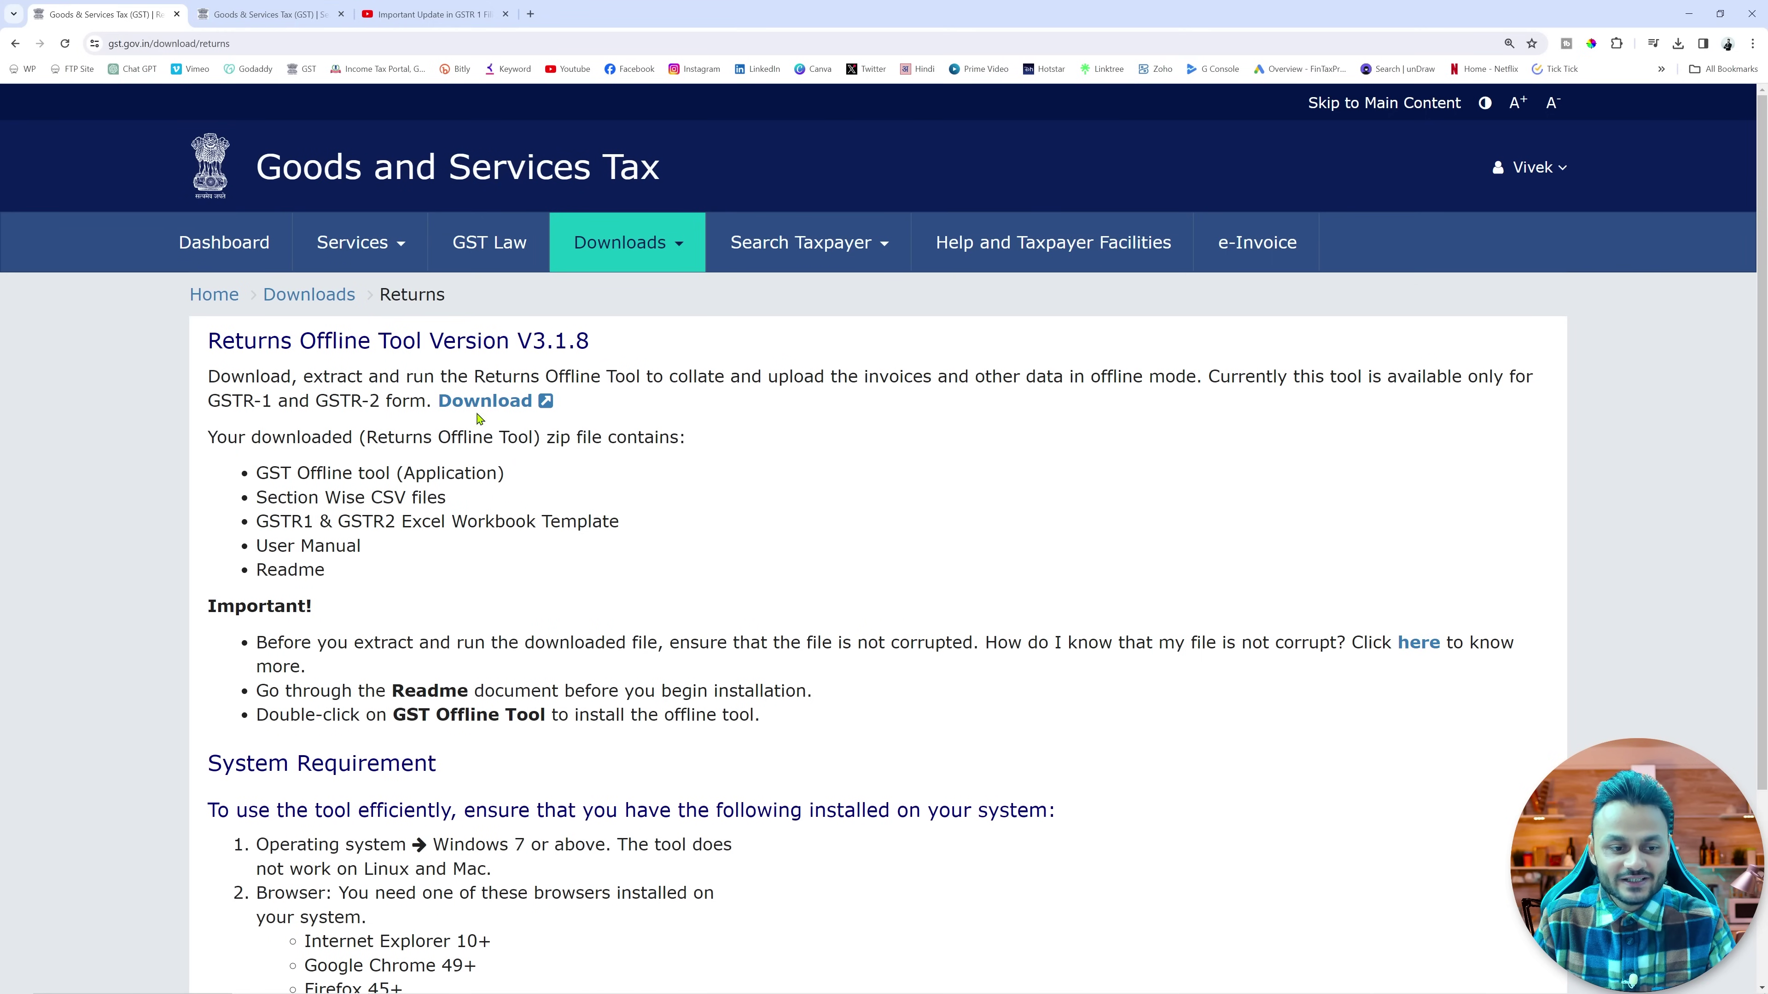
left_click(290, 249)
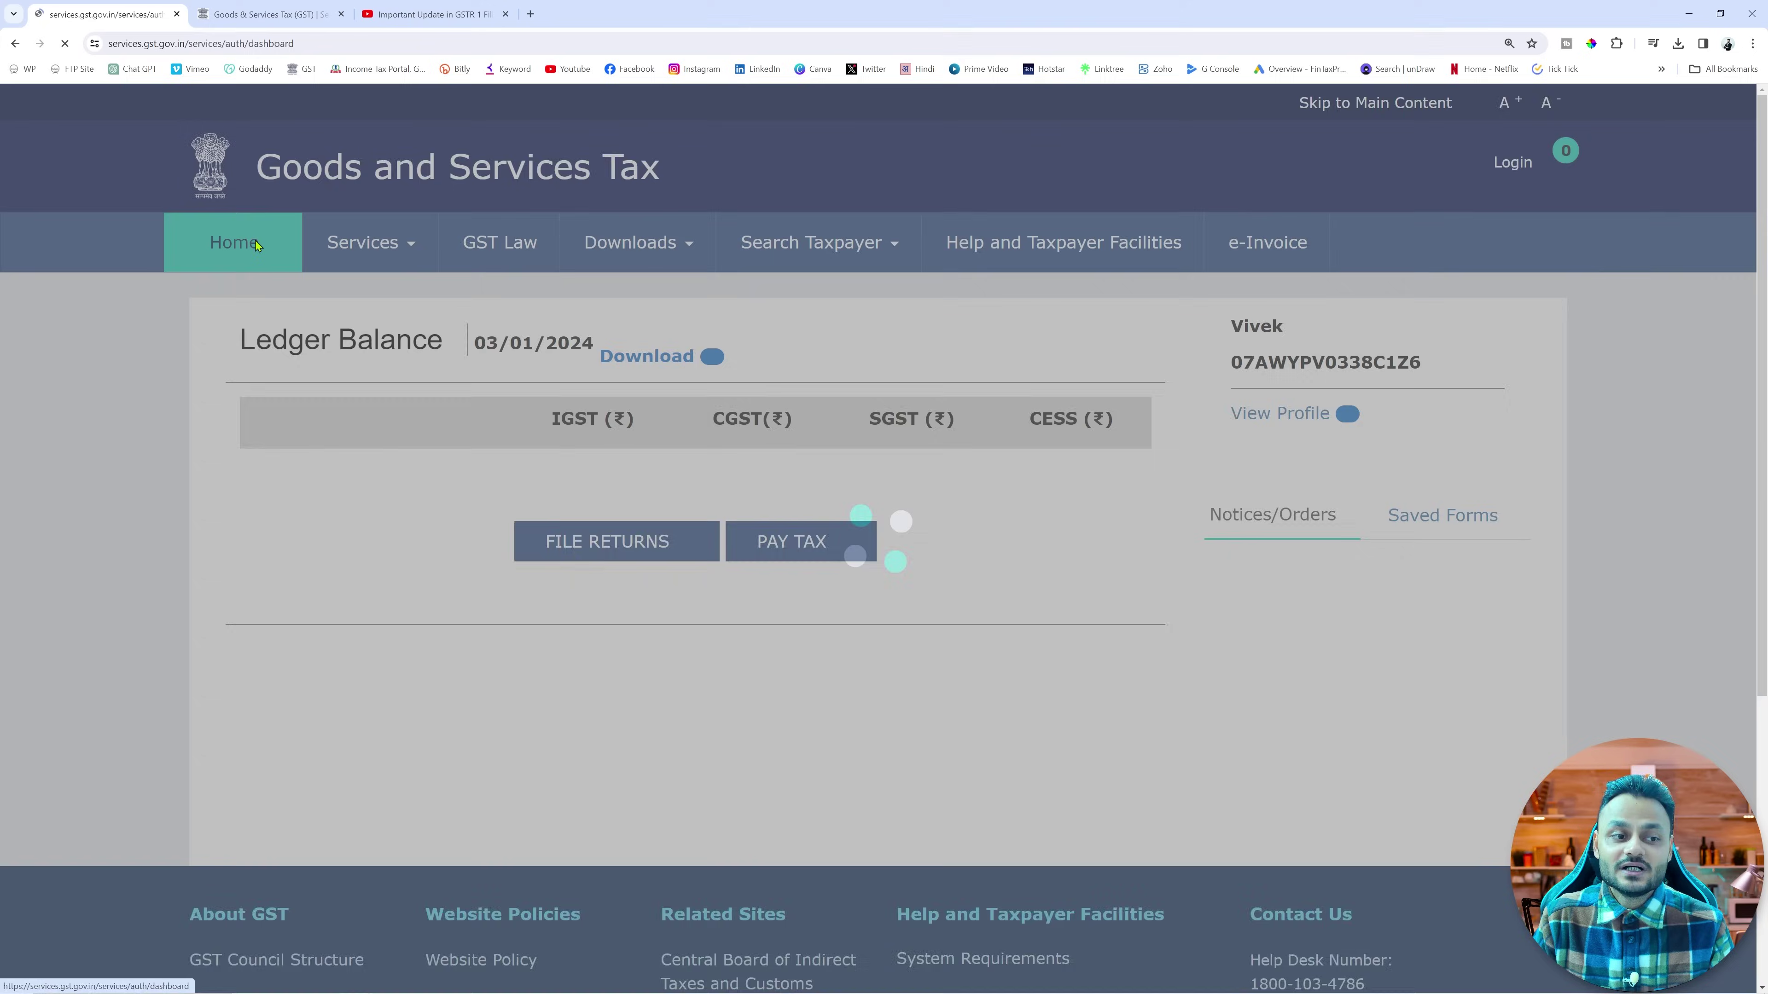
scroll(635, 378, "down", 5)
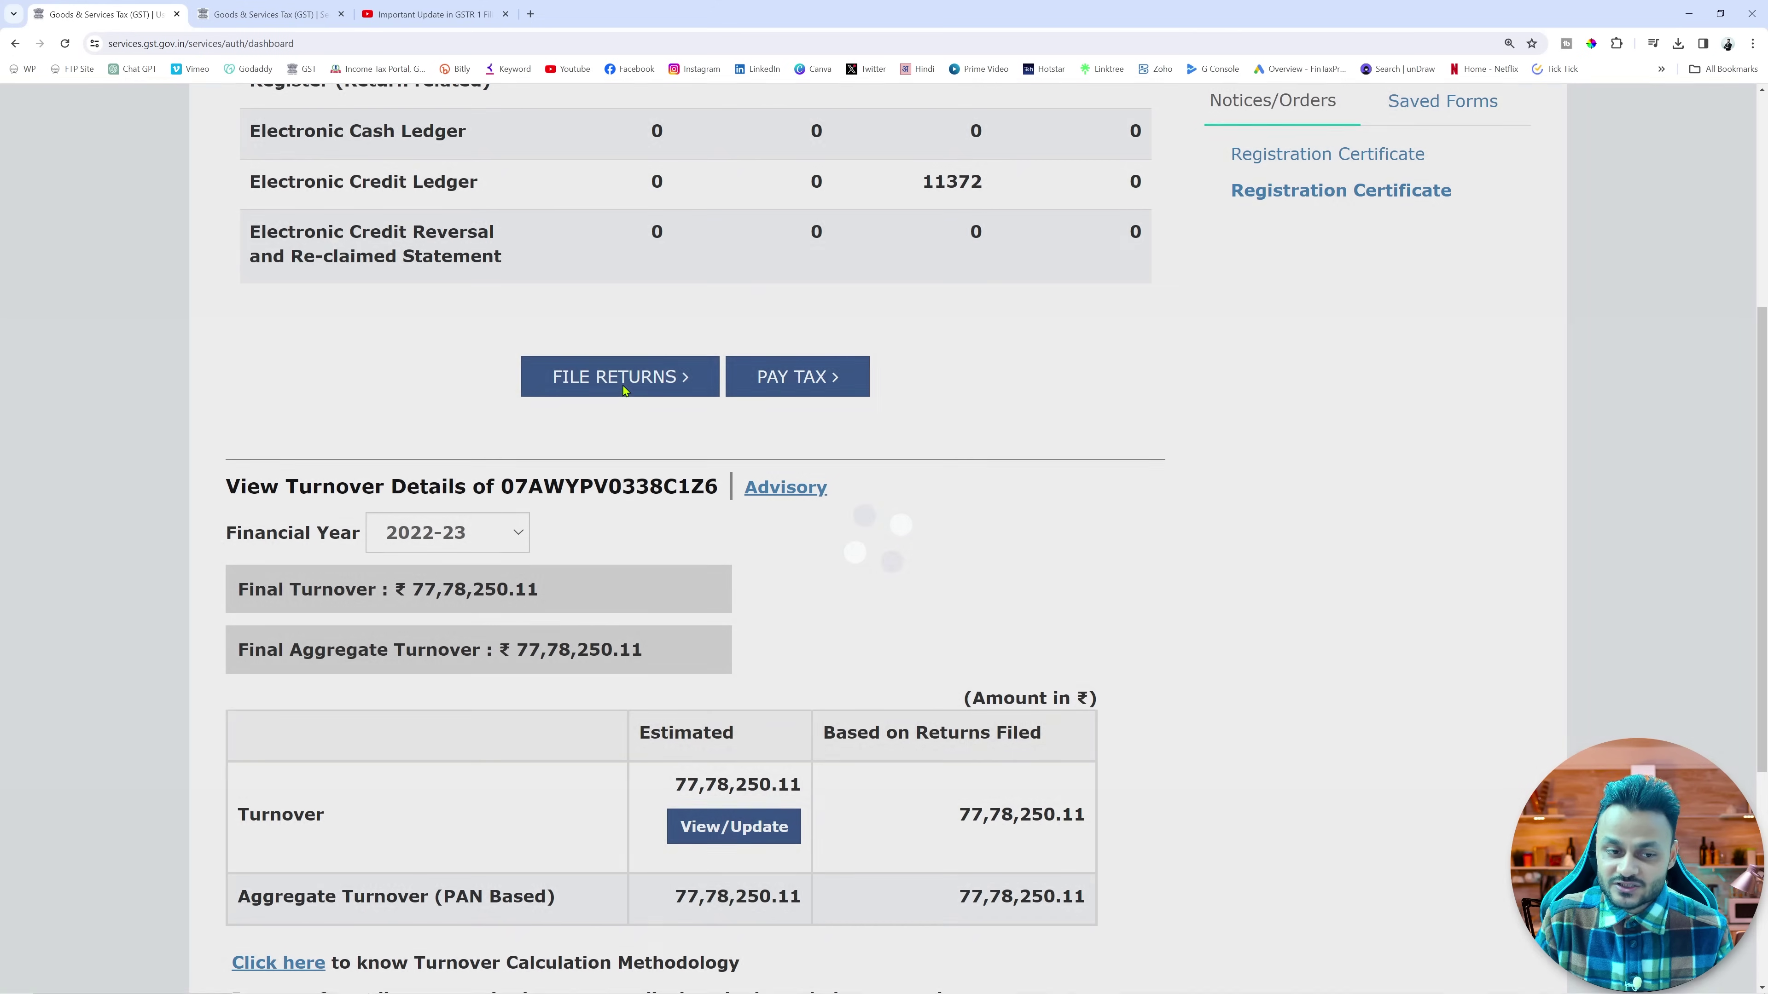
left_click(621, 385)
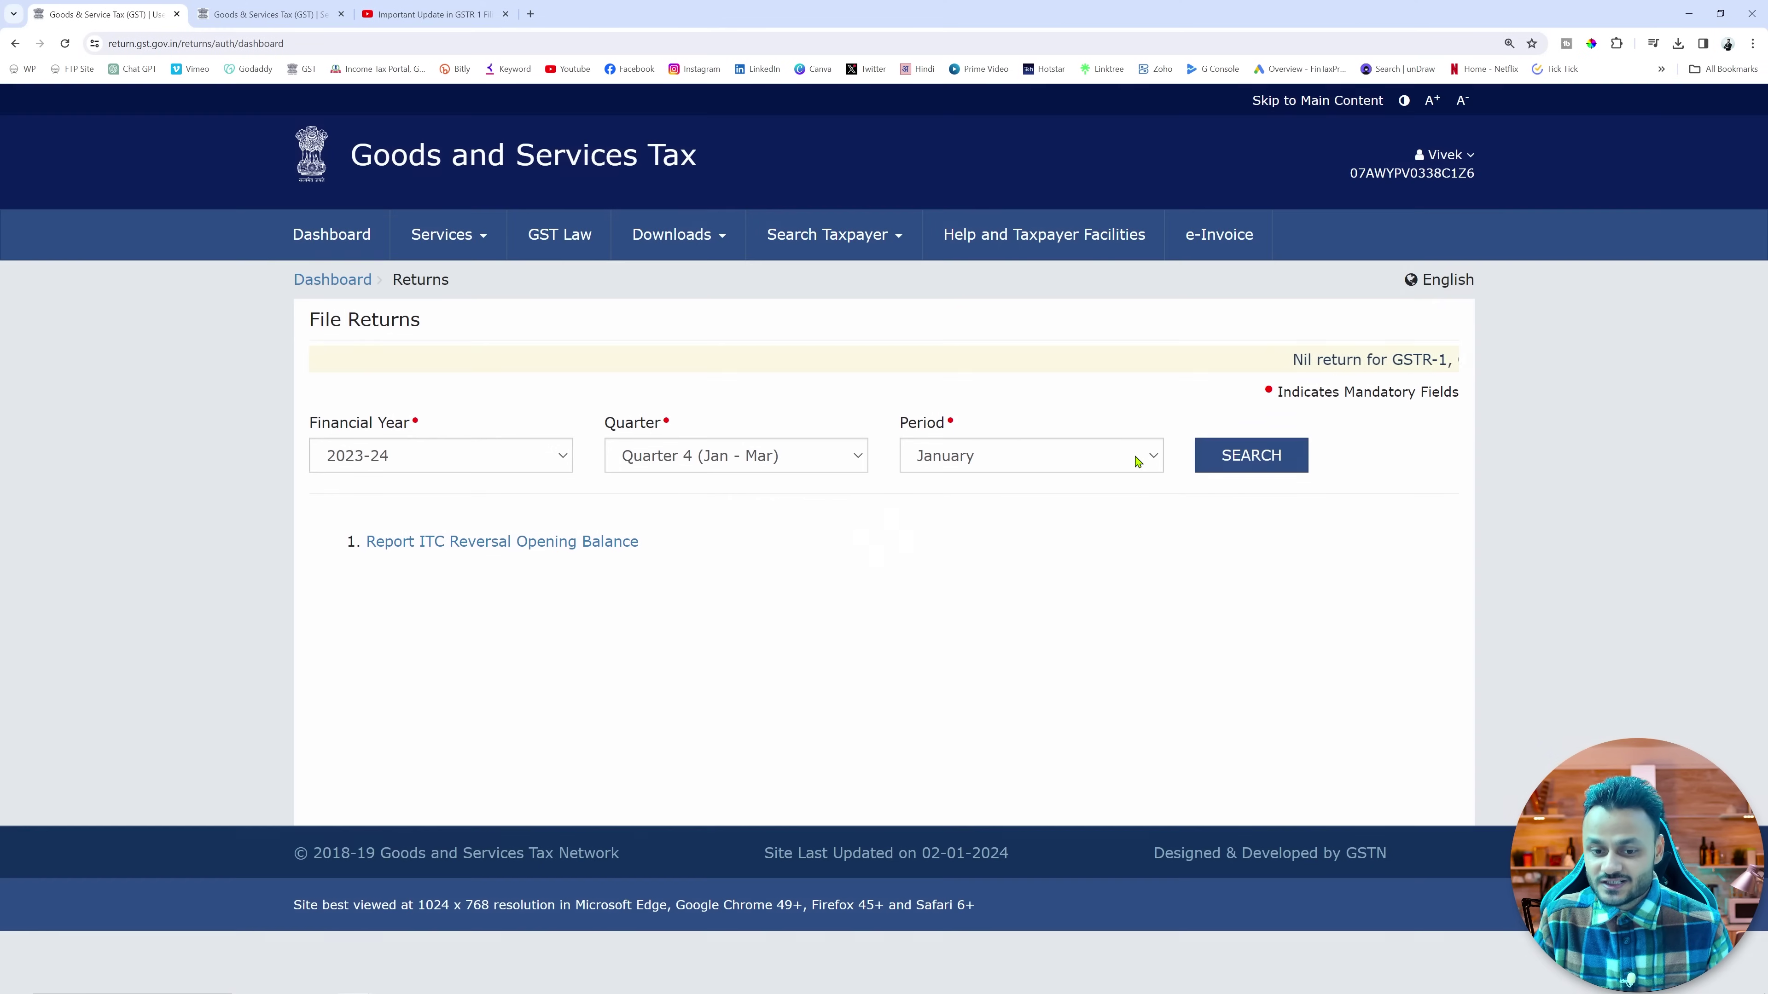
Step: Search the returns for January in Quarter 4 of 2023-24 and open GSTR-1 for online preparation
left_click(1137, 461)
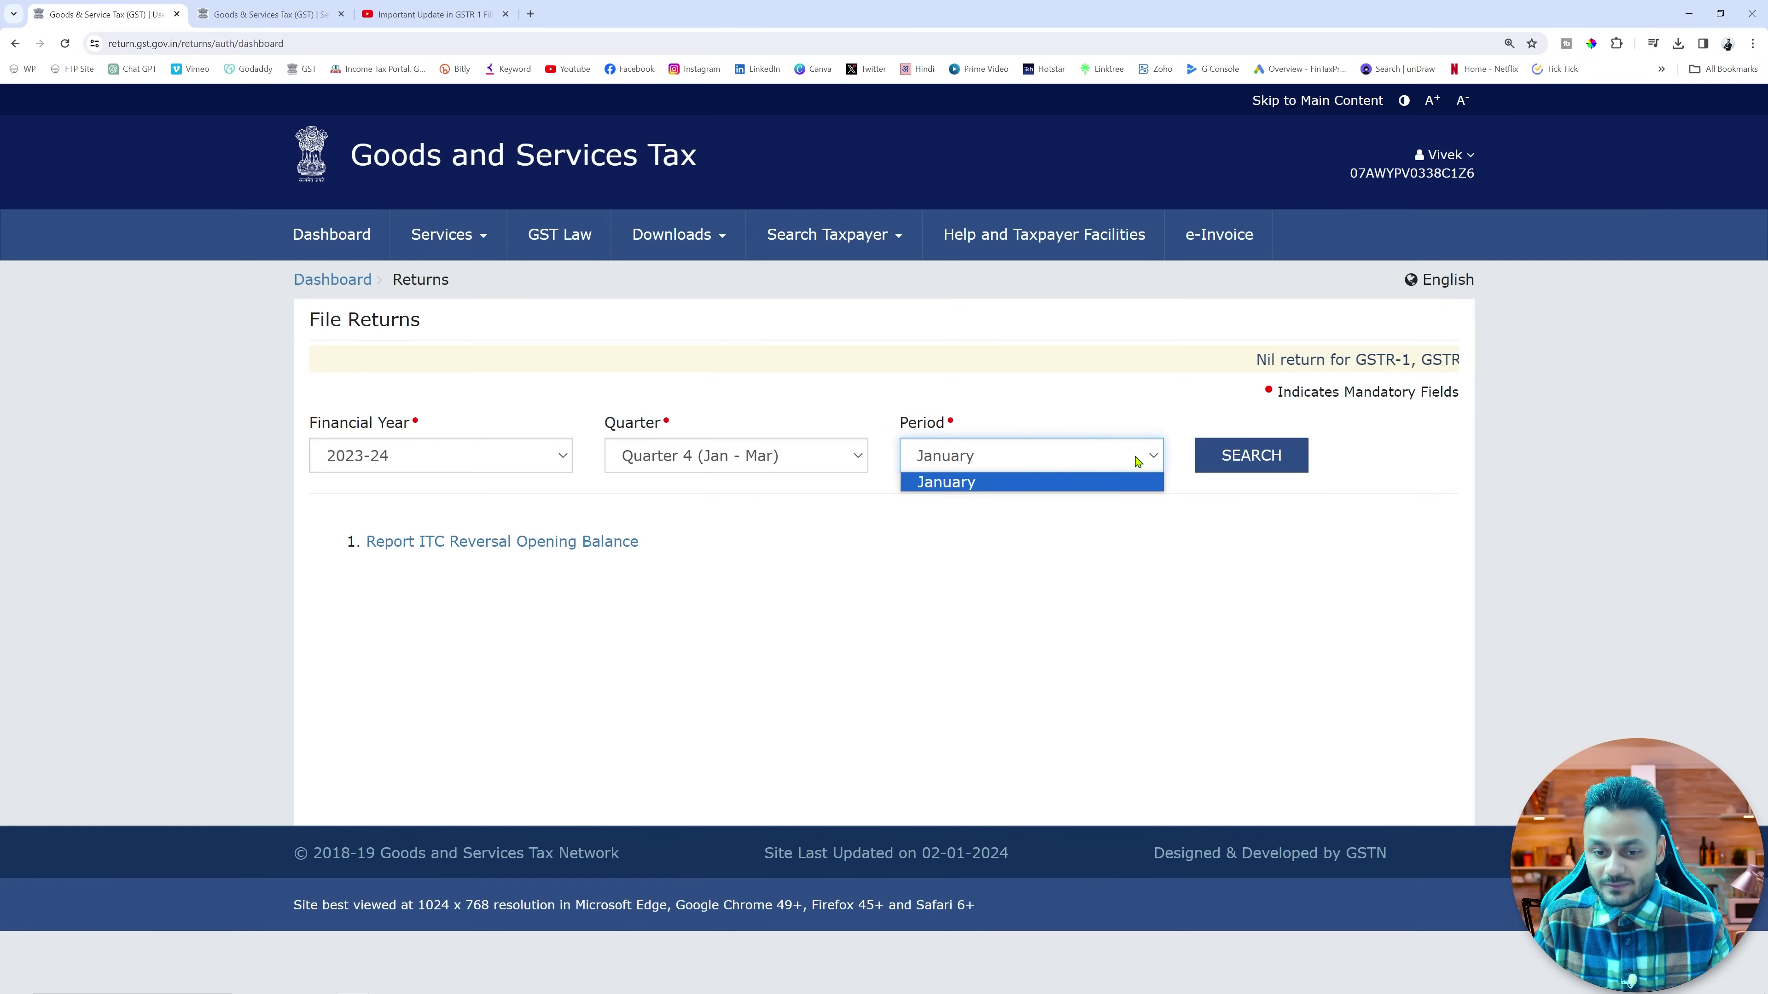
left_click(1125, 484)
left_click(1251, 455)
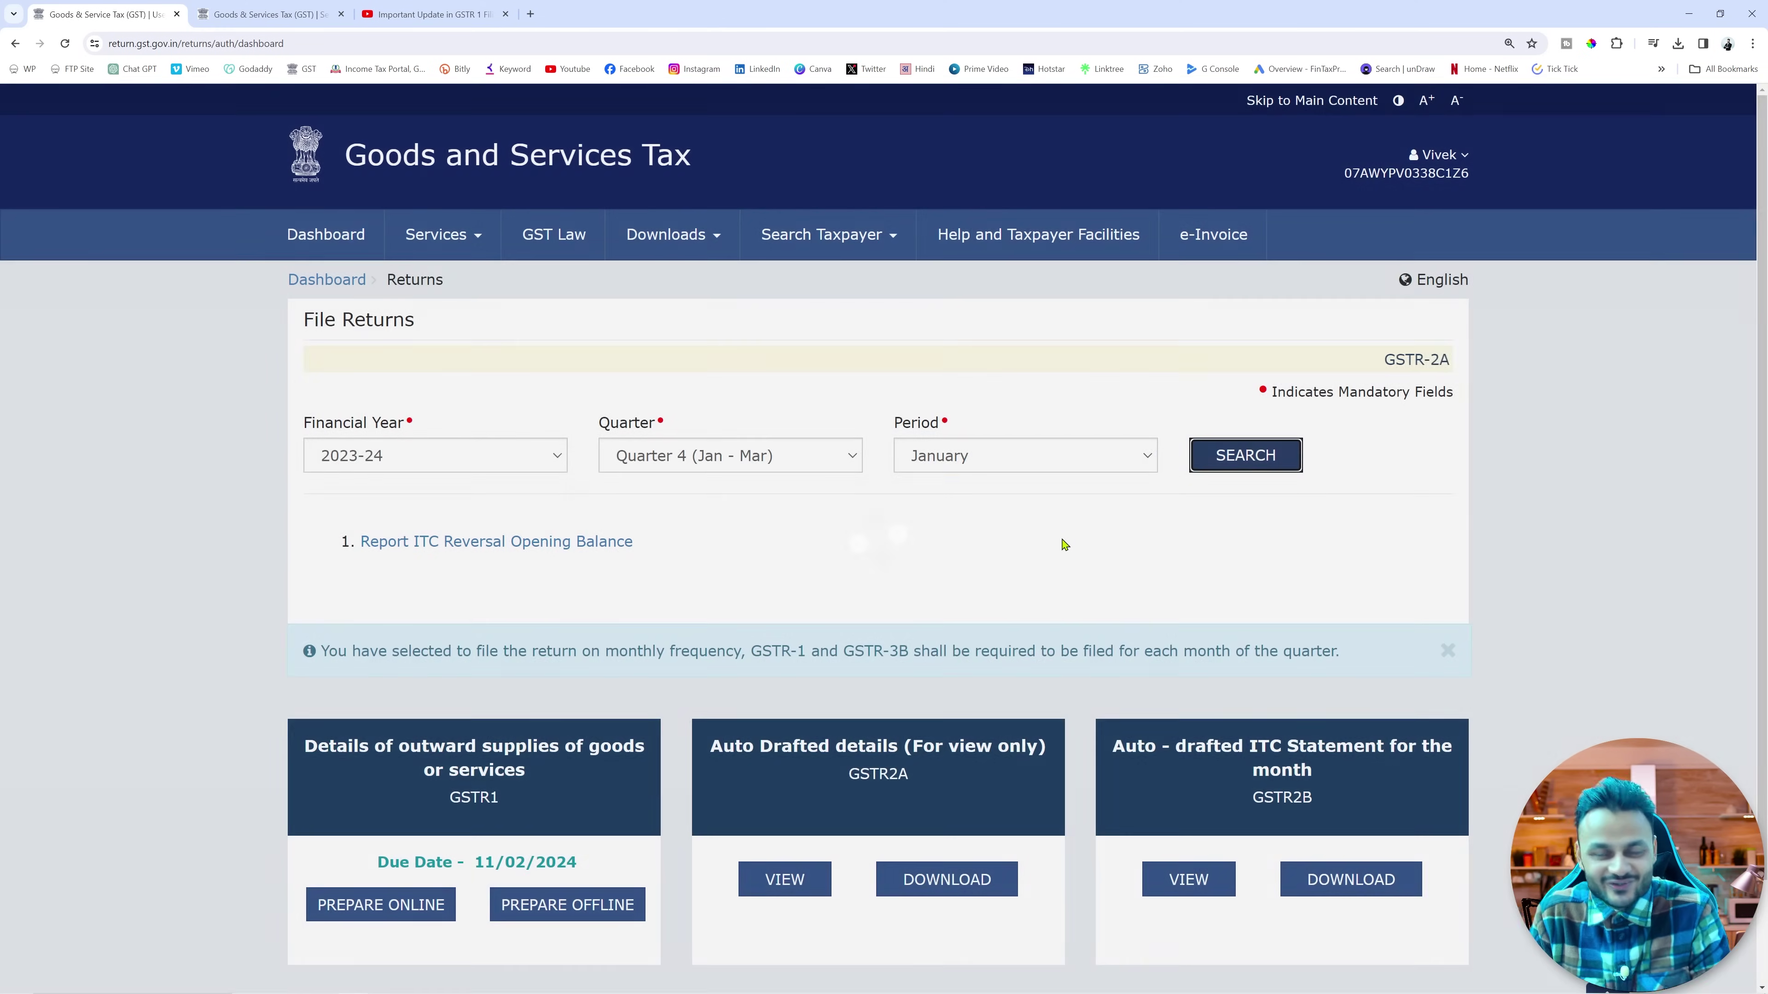
scroll(1058, 541, "down", 2)
left_click(381, 786)
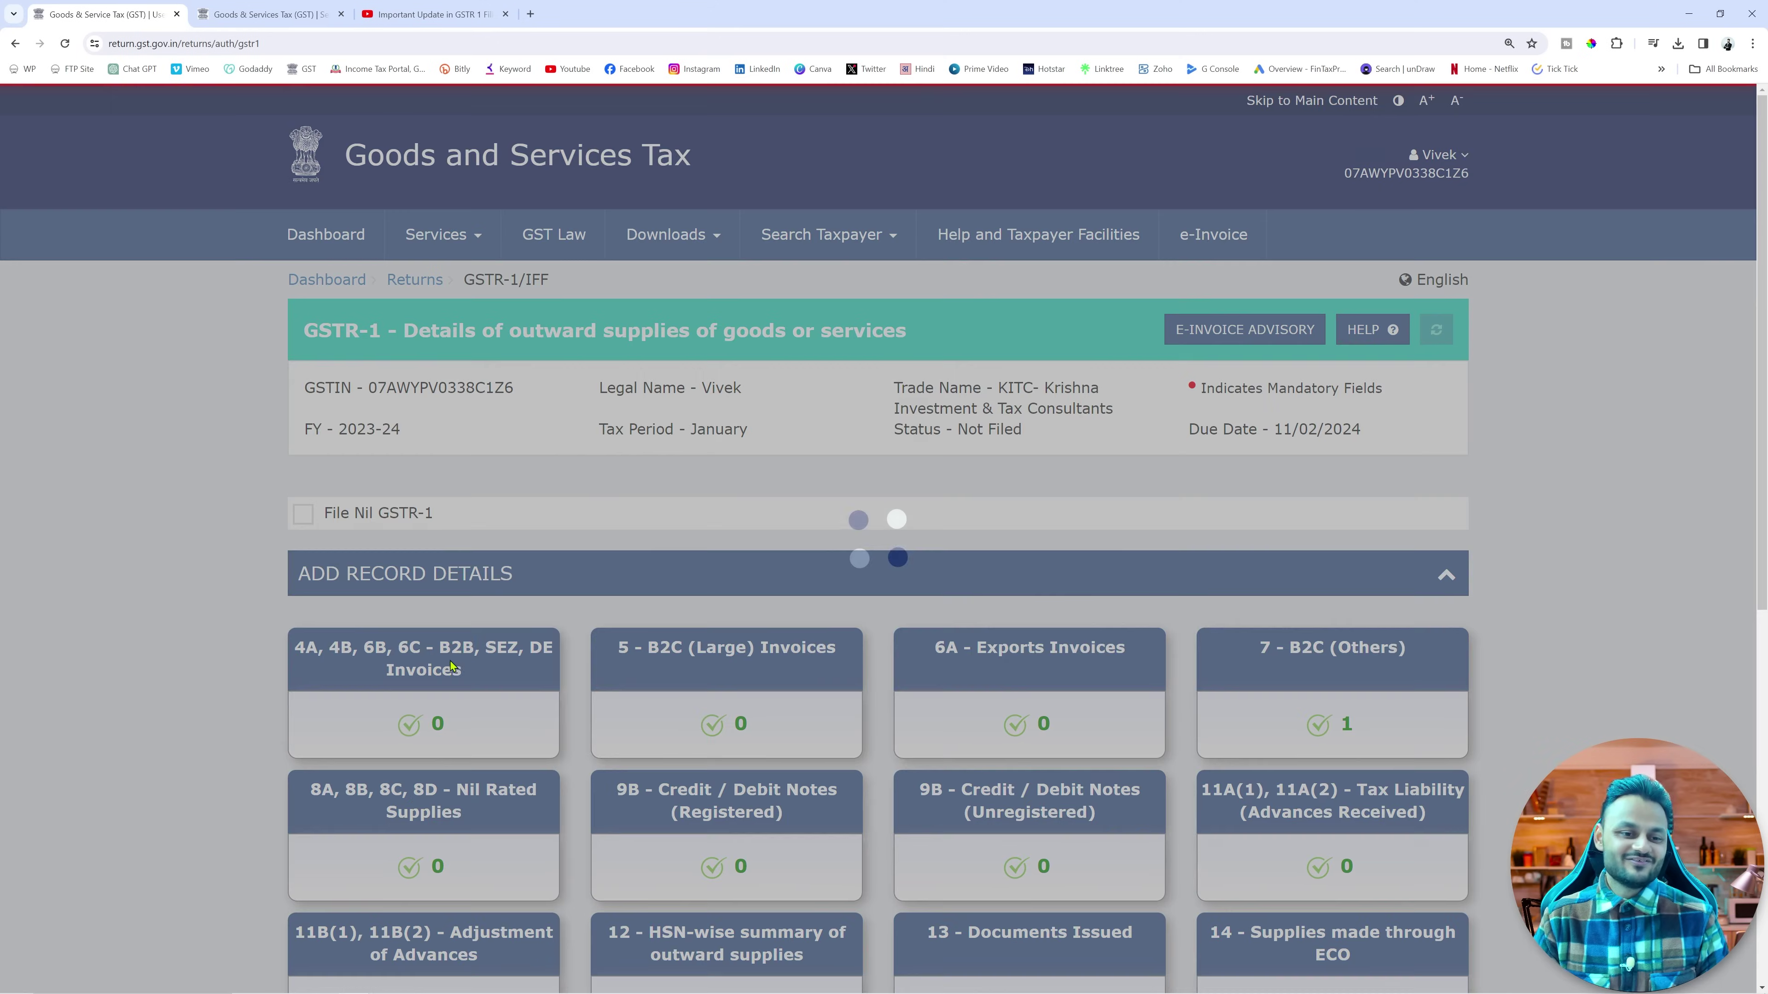
Step: Review the GSTR-1 record sections and look at the YouTube video about Table 14 and Table 15
scroll(714, 679, "down", 5)
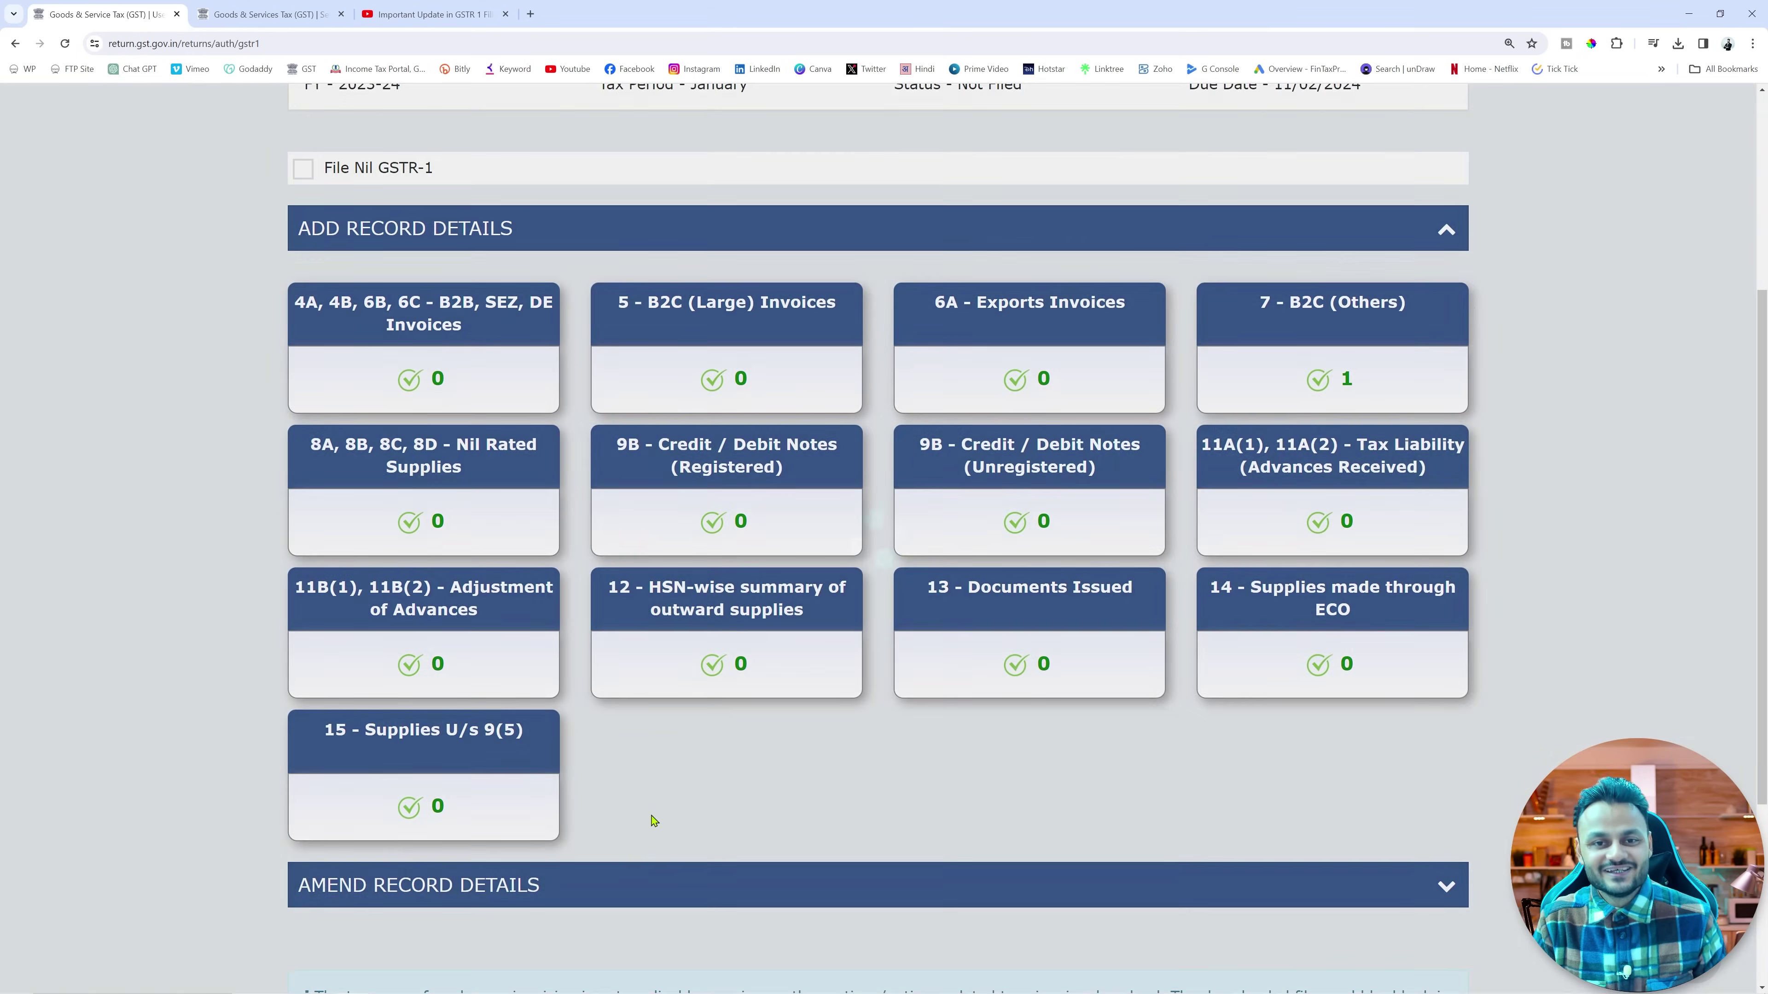
scroll(651, 821, "down", 1)
left_click(421, 21)
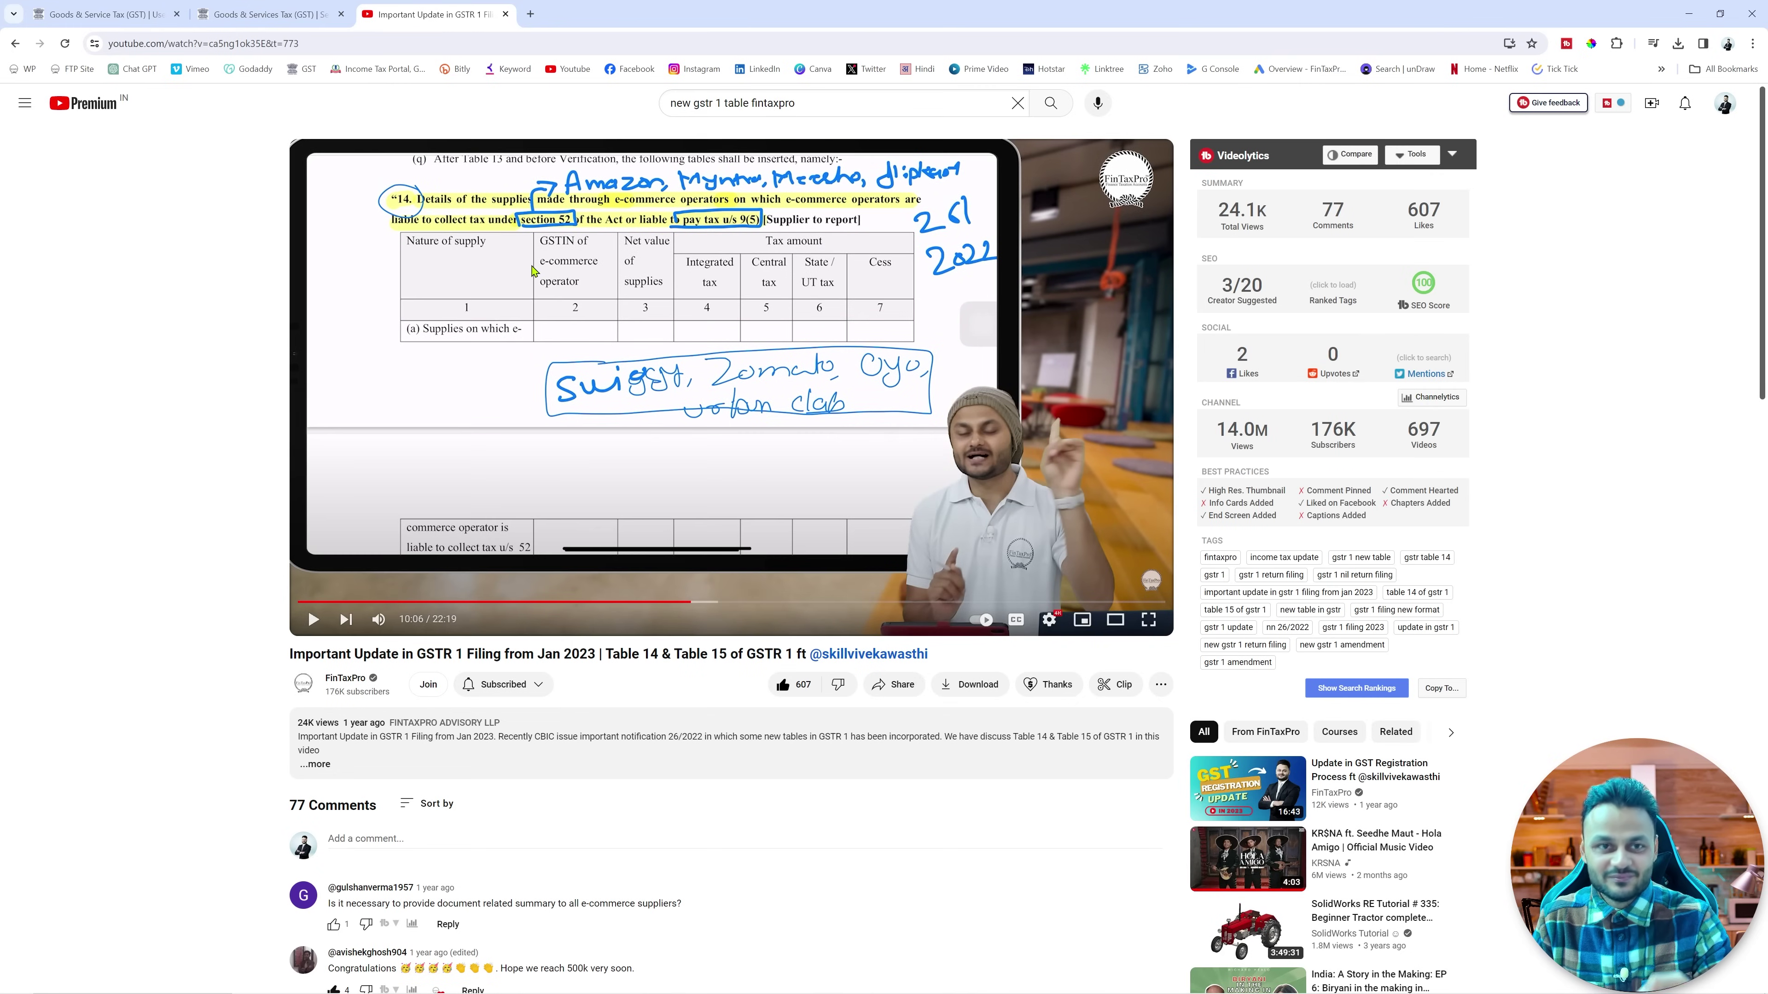
left_click(143, 15)
Step: Switch to the CBIC notification and examine the Table 7A wording on supplies through e-commerce operators attracting TCS
mouse_move(542, 986)
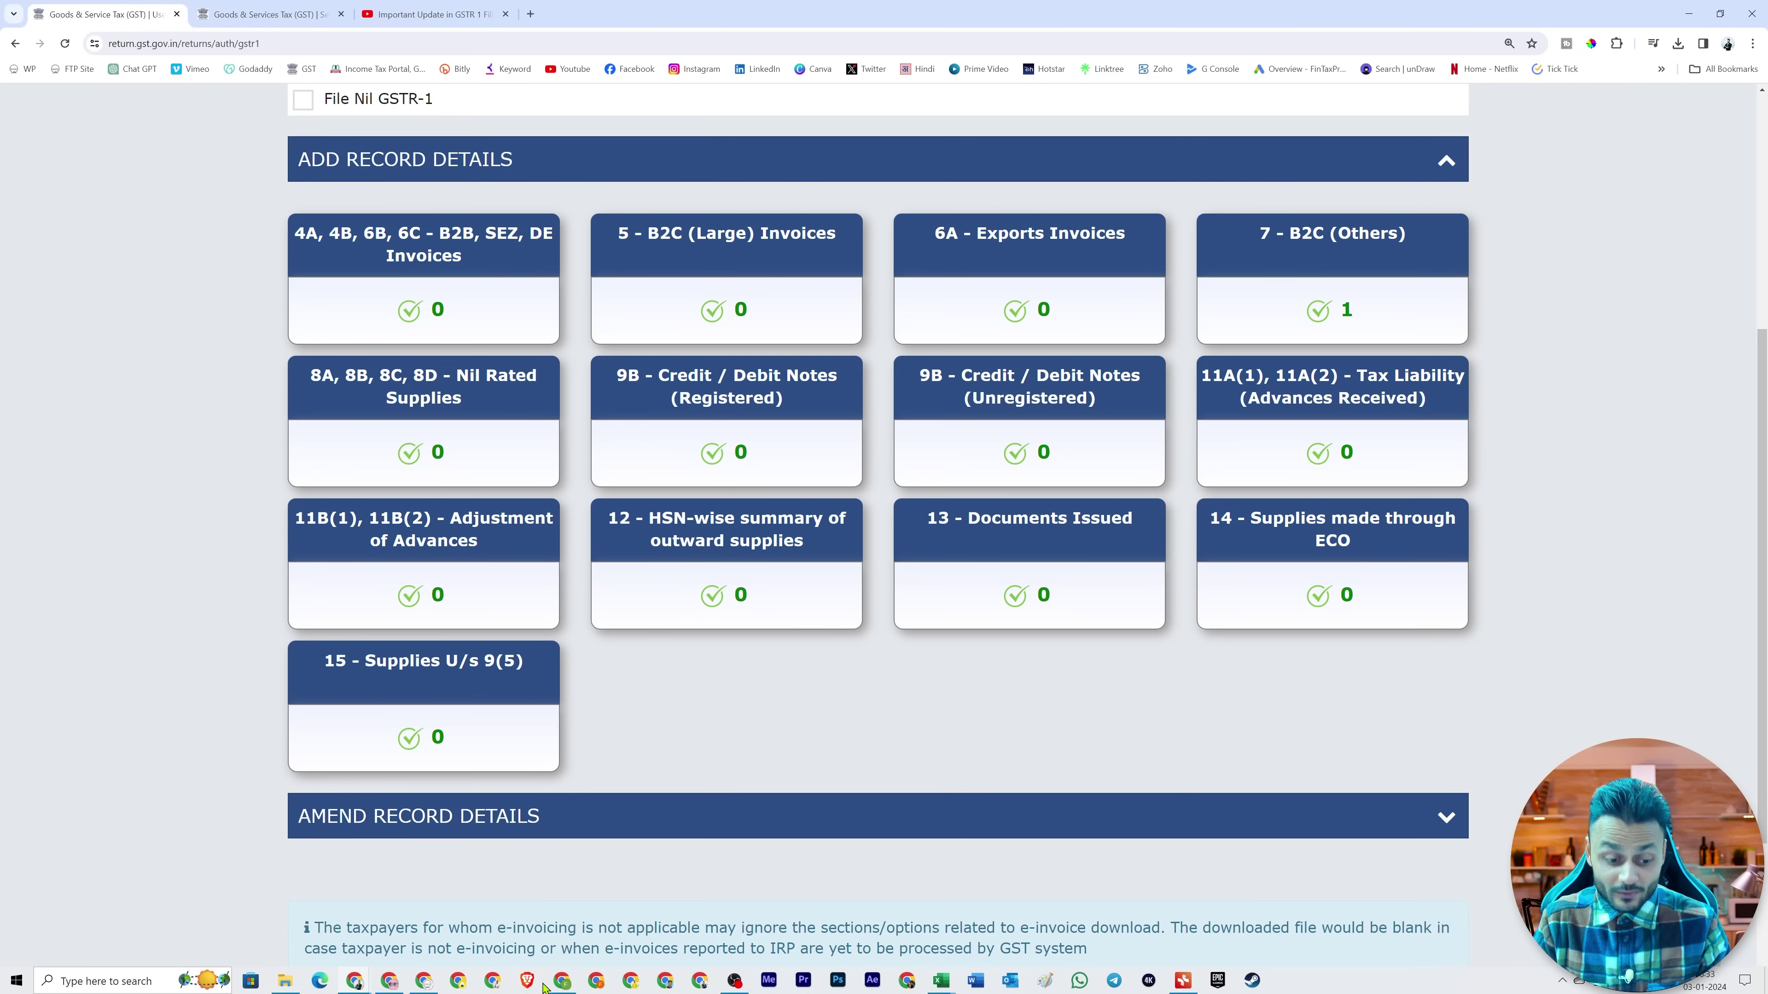
mouse_move(426, 987)
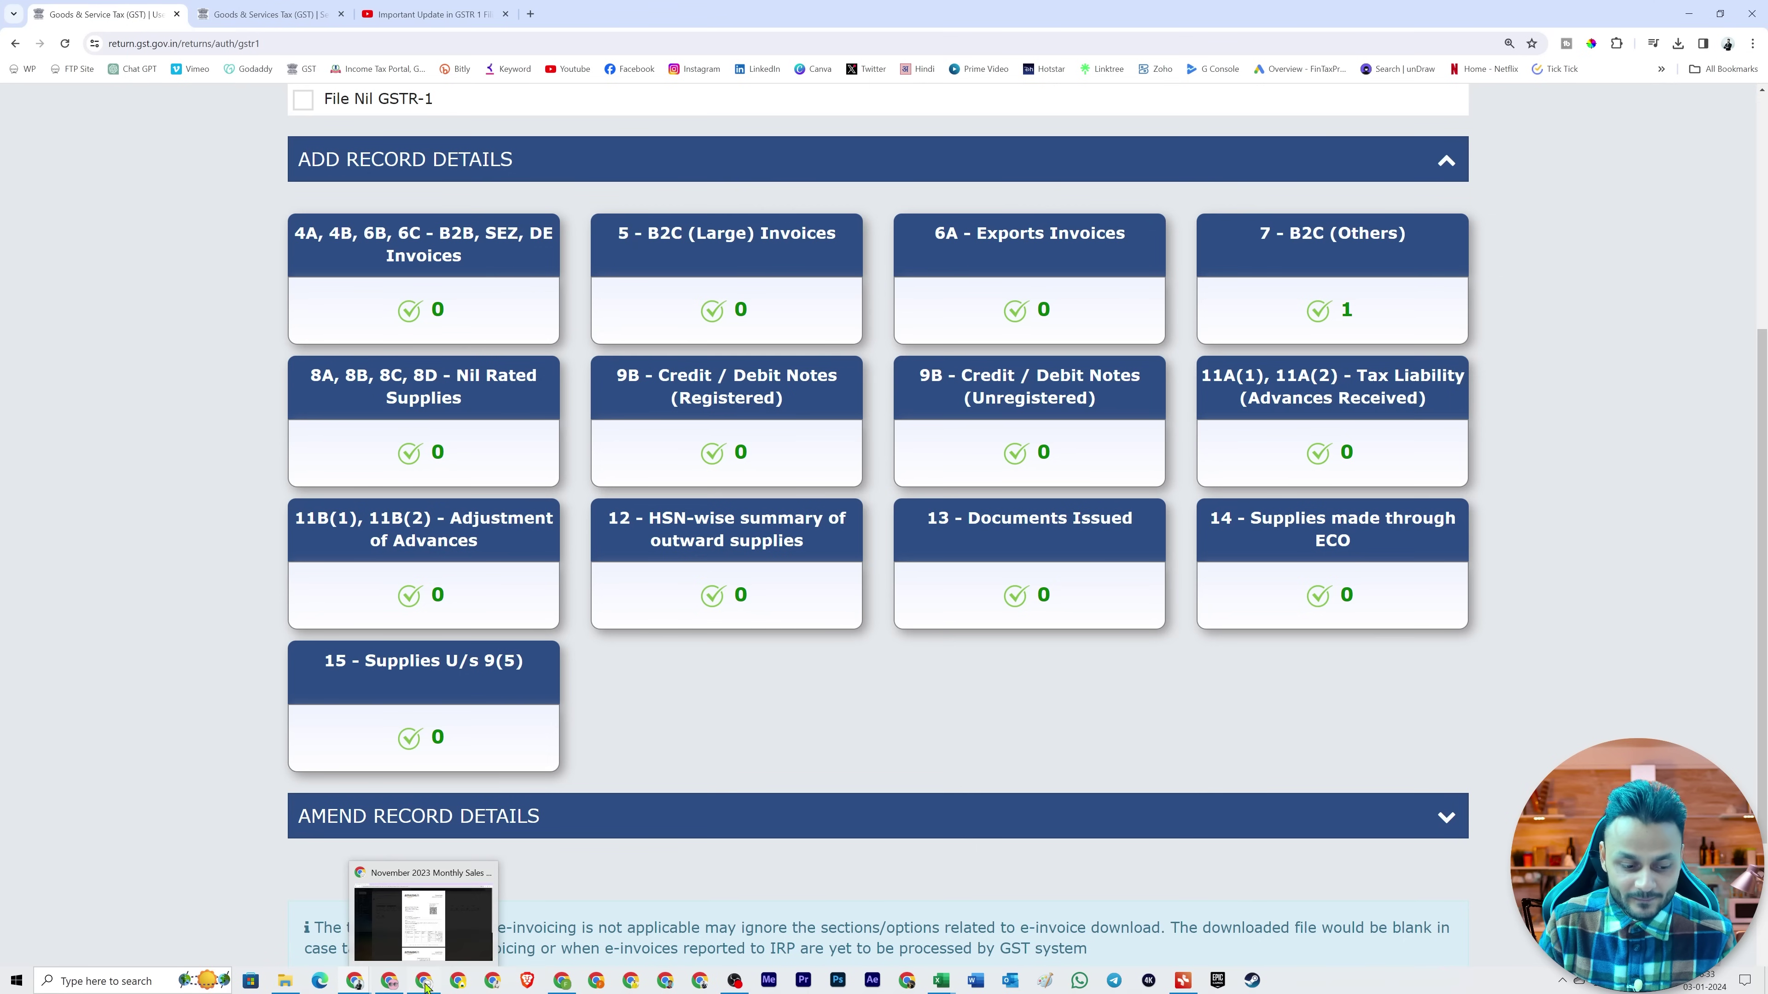
left_click(389, 981)
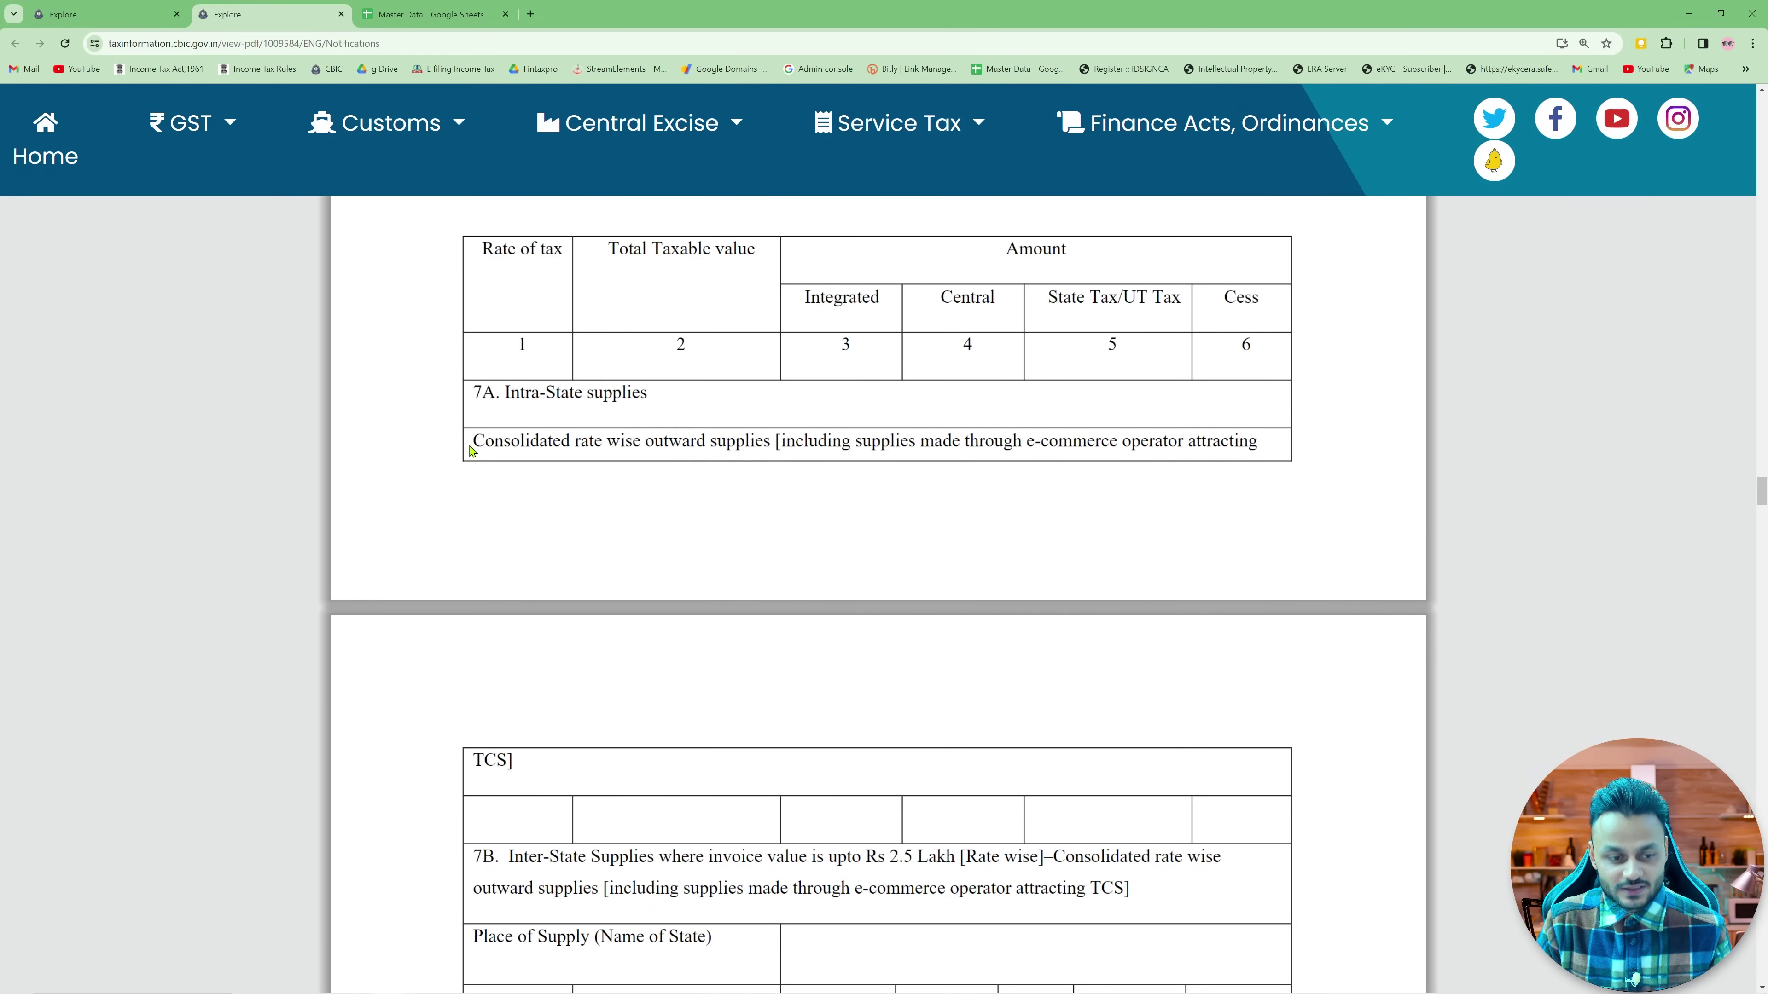
mouse_move(446, 424)
left_mouse_down()
mouse_move(691, 459)
mouse_move(1268, 465)
left_mouse_up()
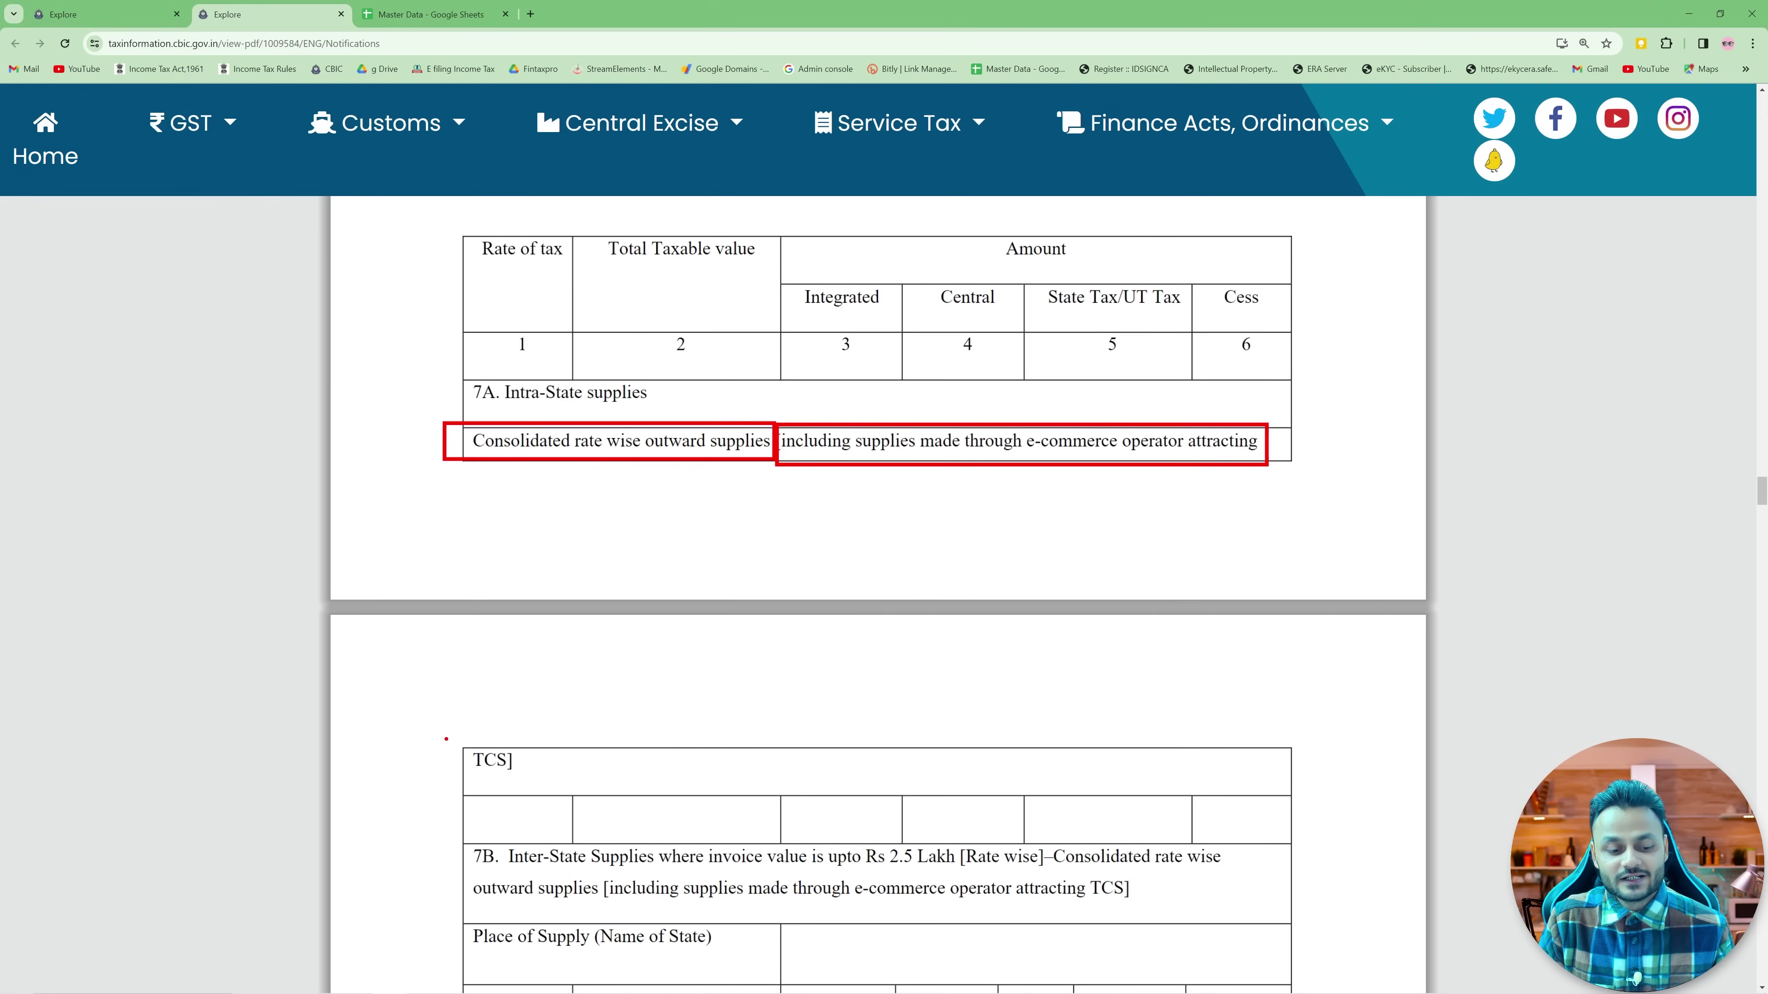
left_click_drag(446, 738, 588, 787)
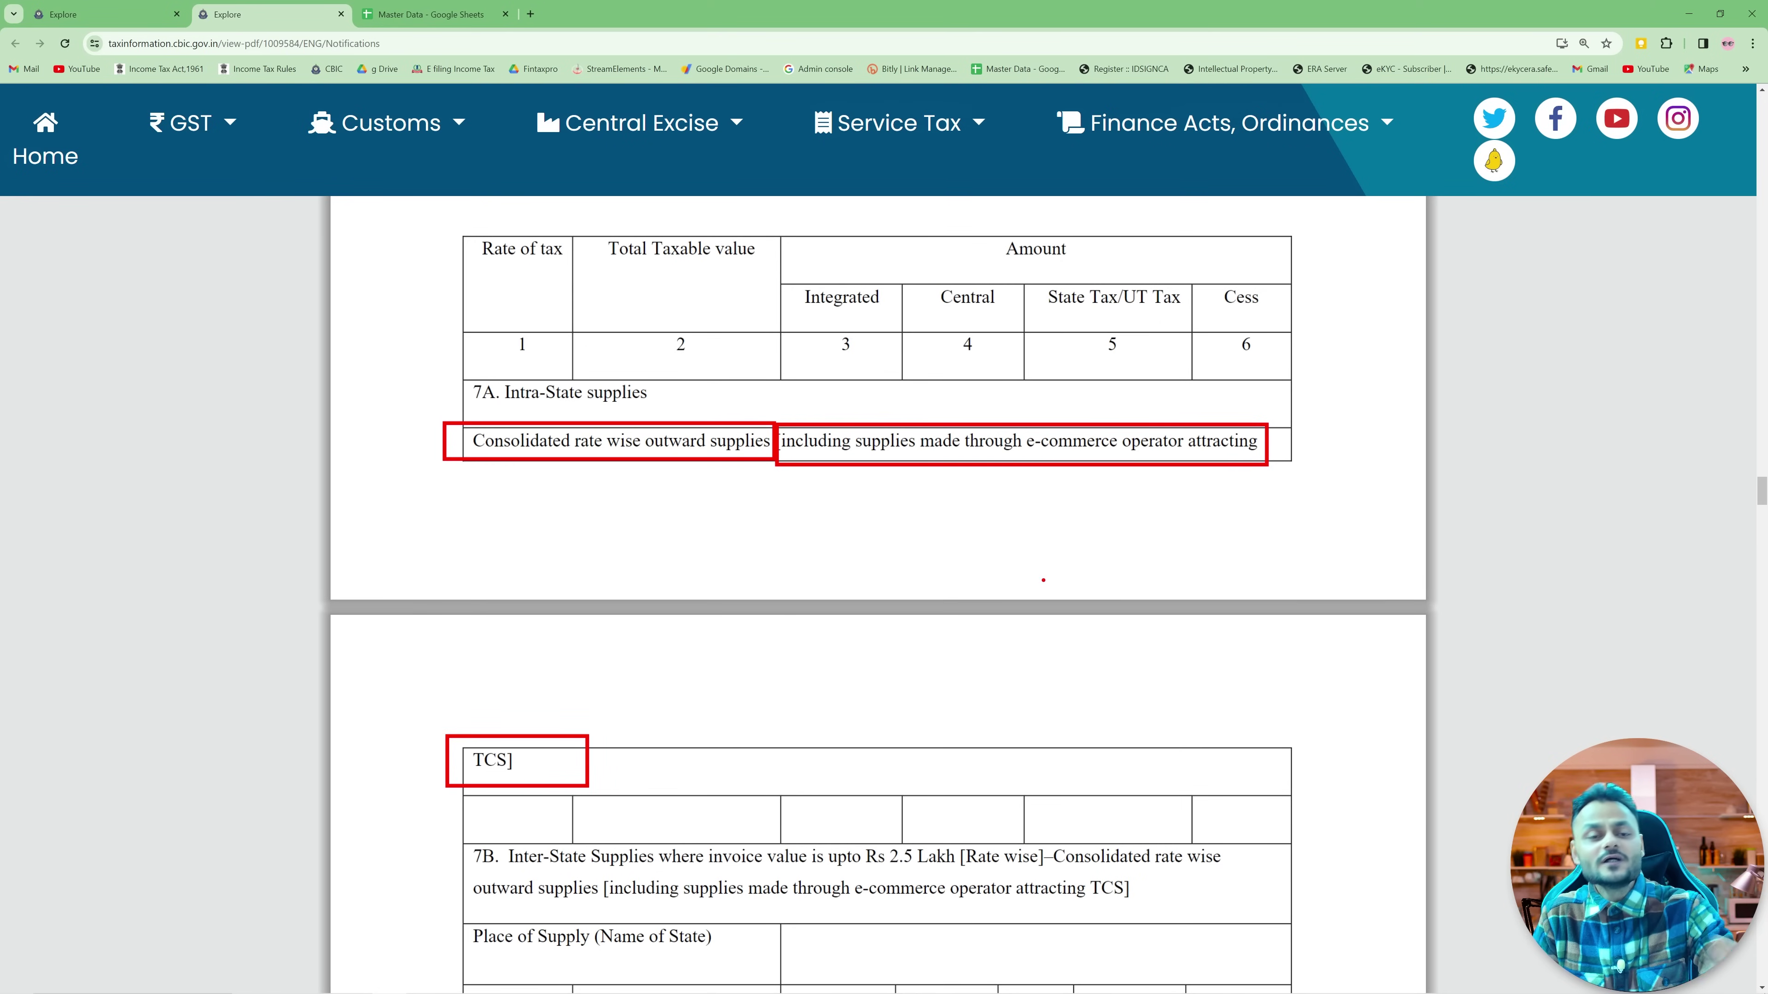
key("Escape")
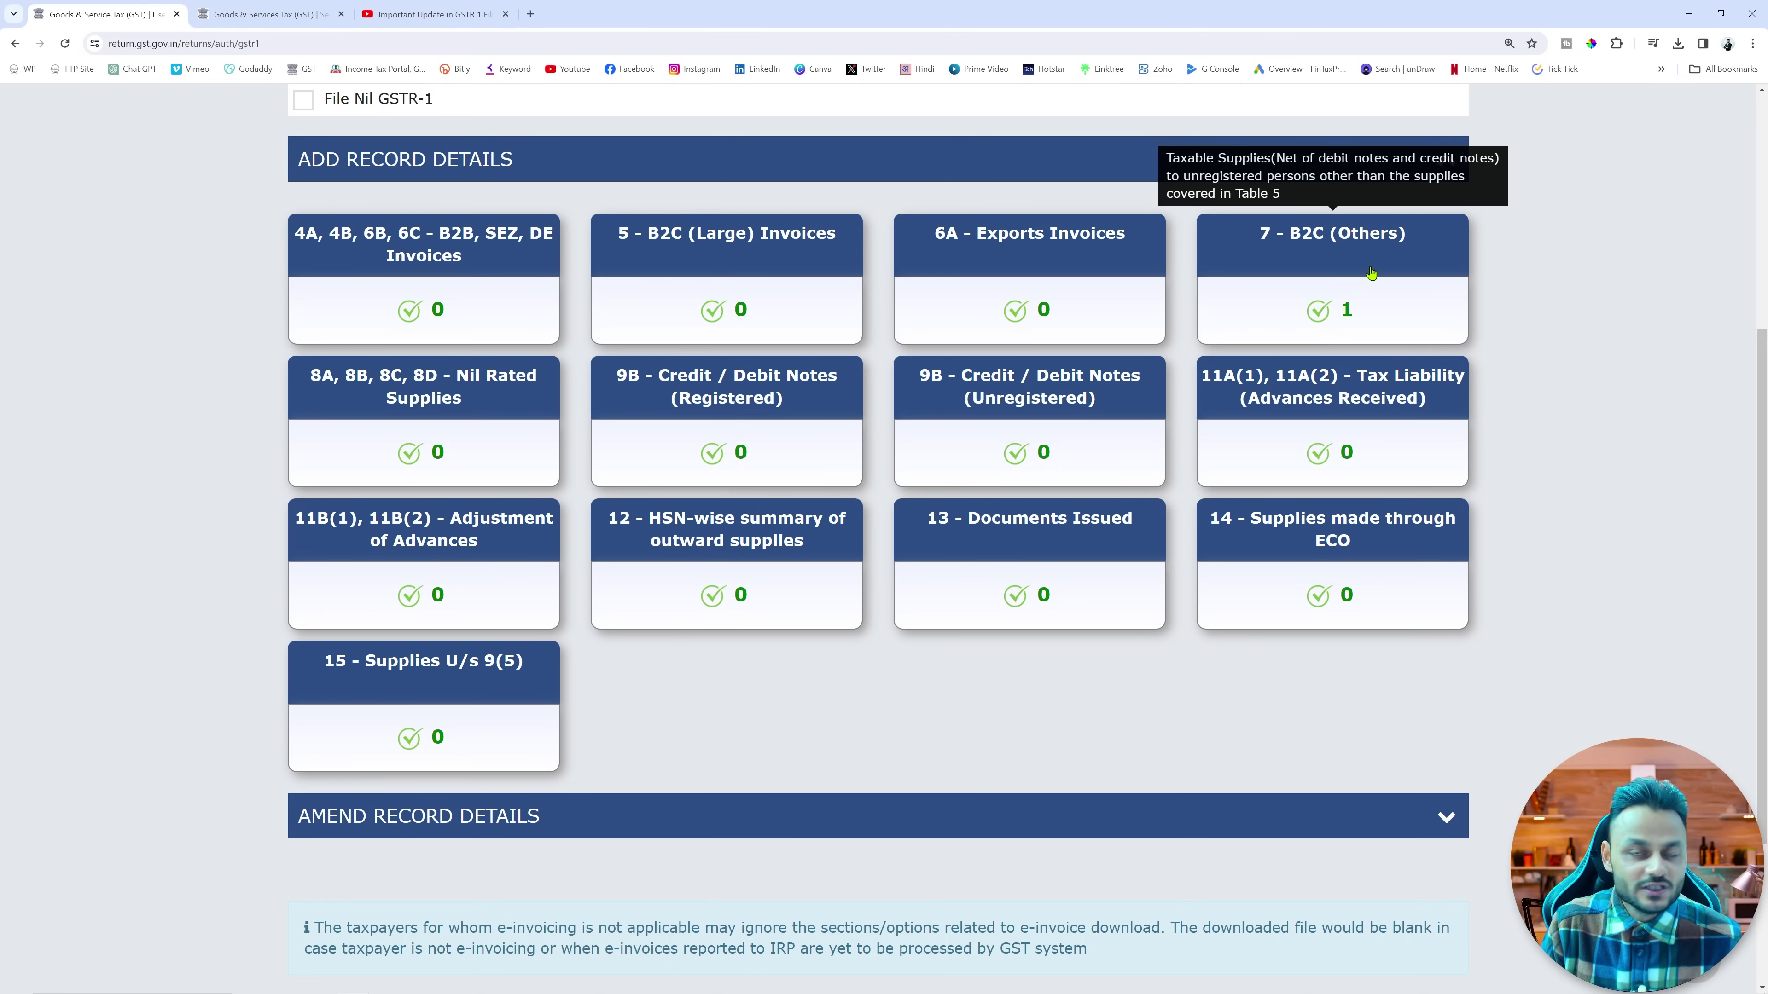
Step: Open the 7 - B2C (Others) section of GSTR-1 and check its record against the Example workbook
scroll(1370, 272, "up", 1)
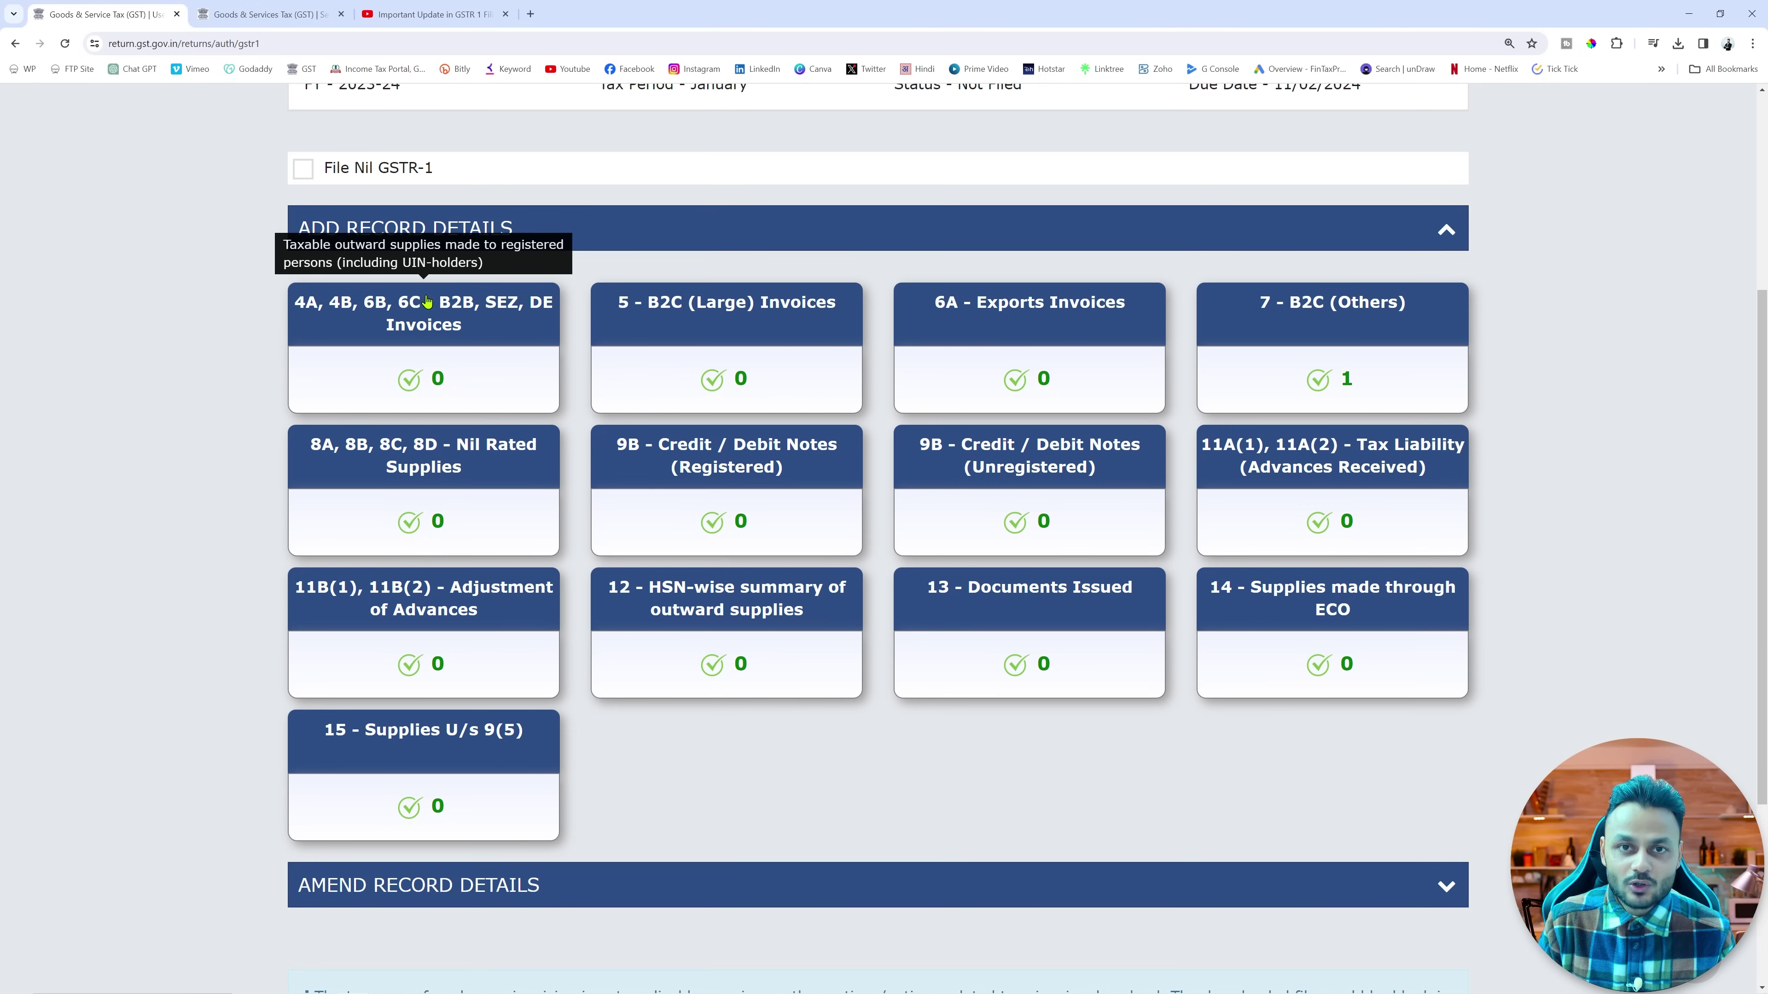
left_click(1334, 330)
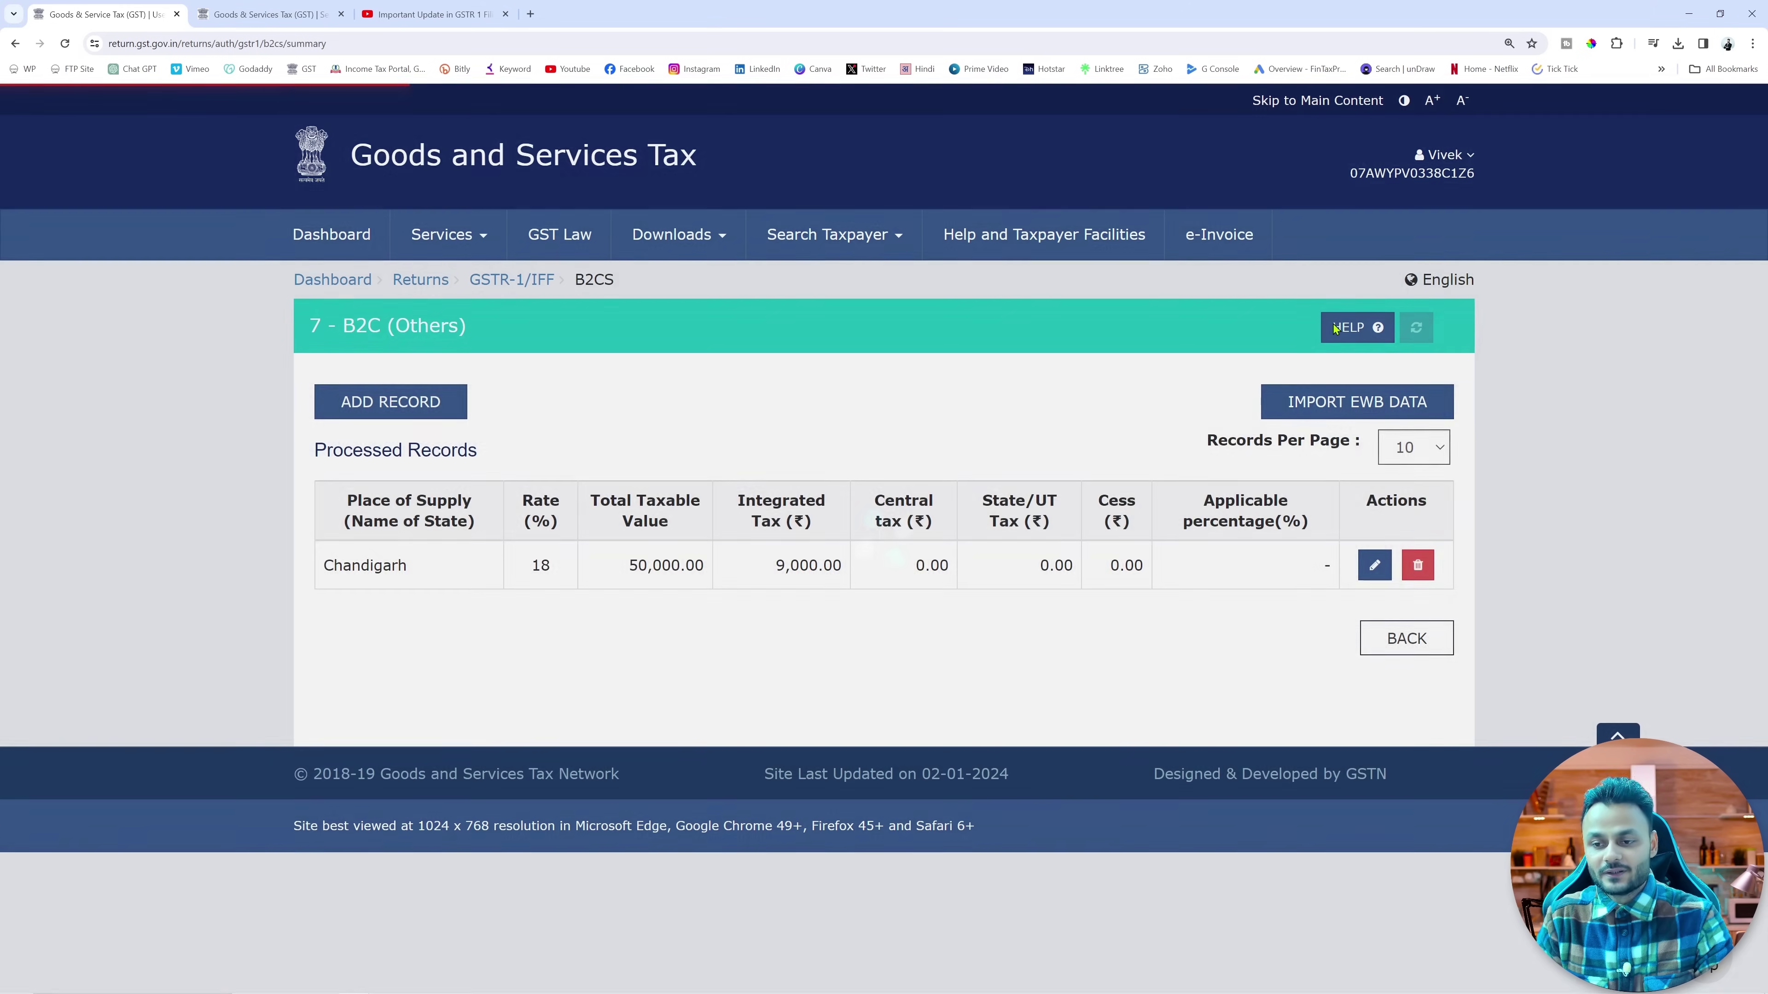
key("alt+Tab")
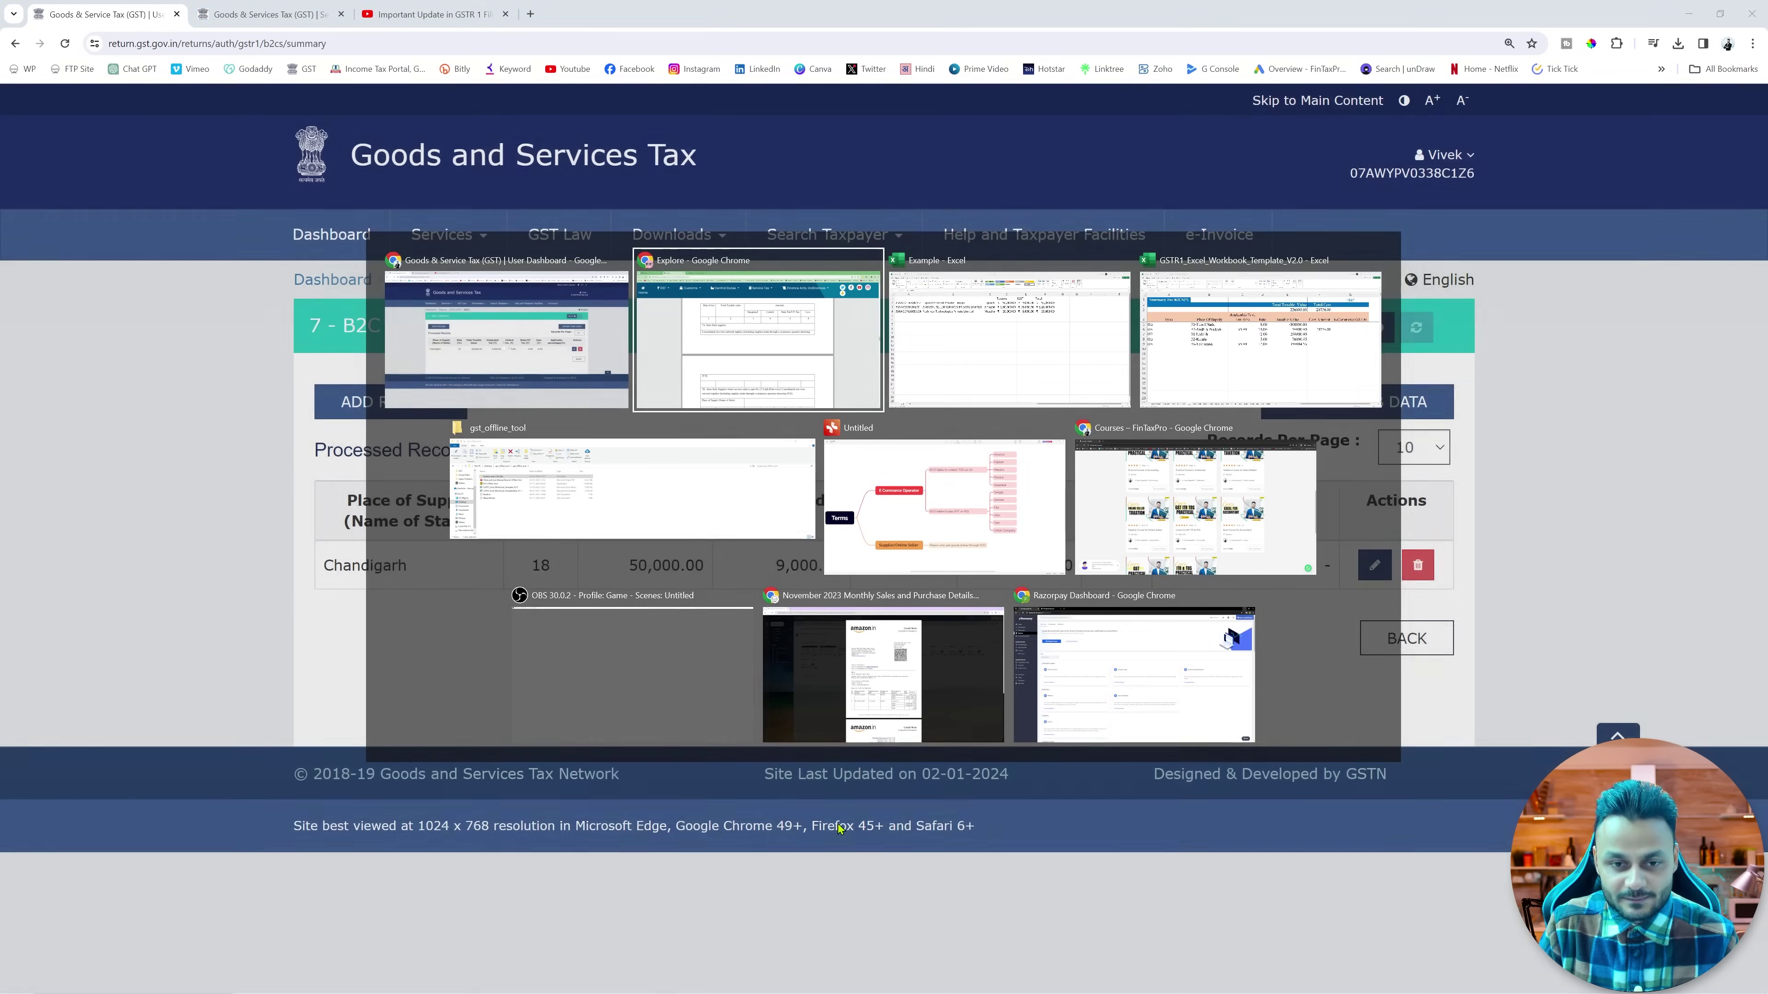
key("alt+Tab")
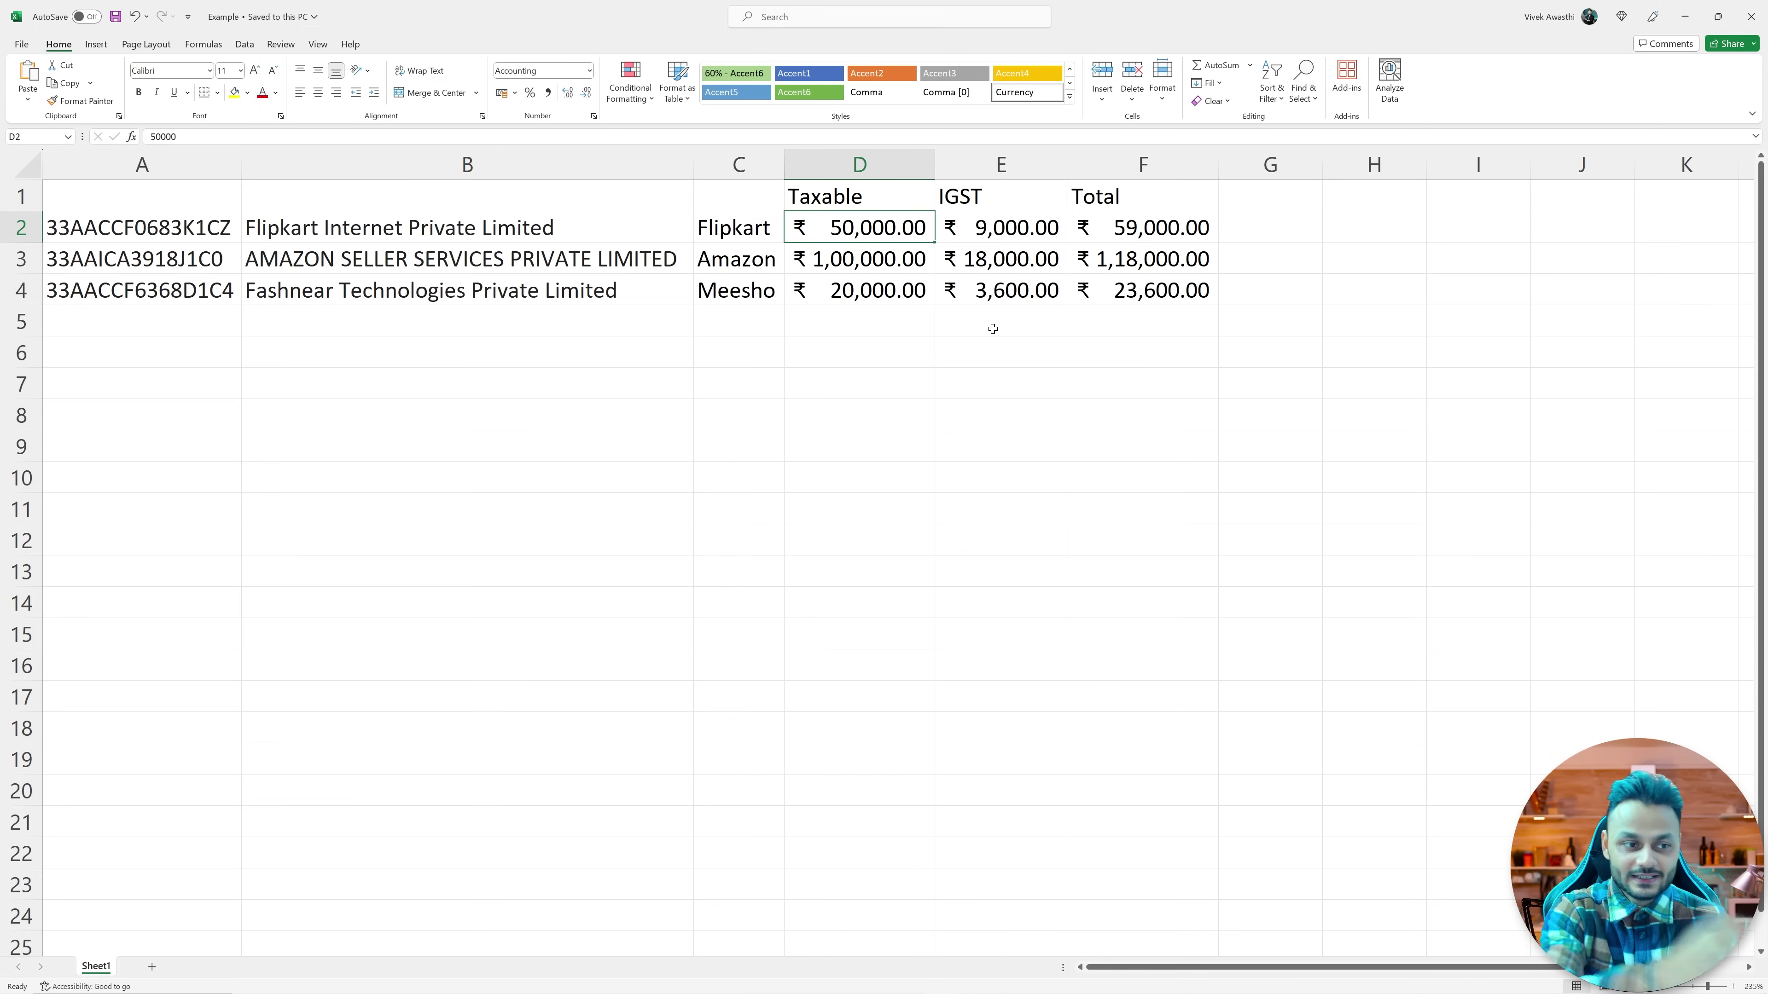
key("alt+Tab")
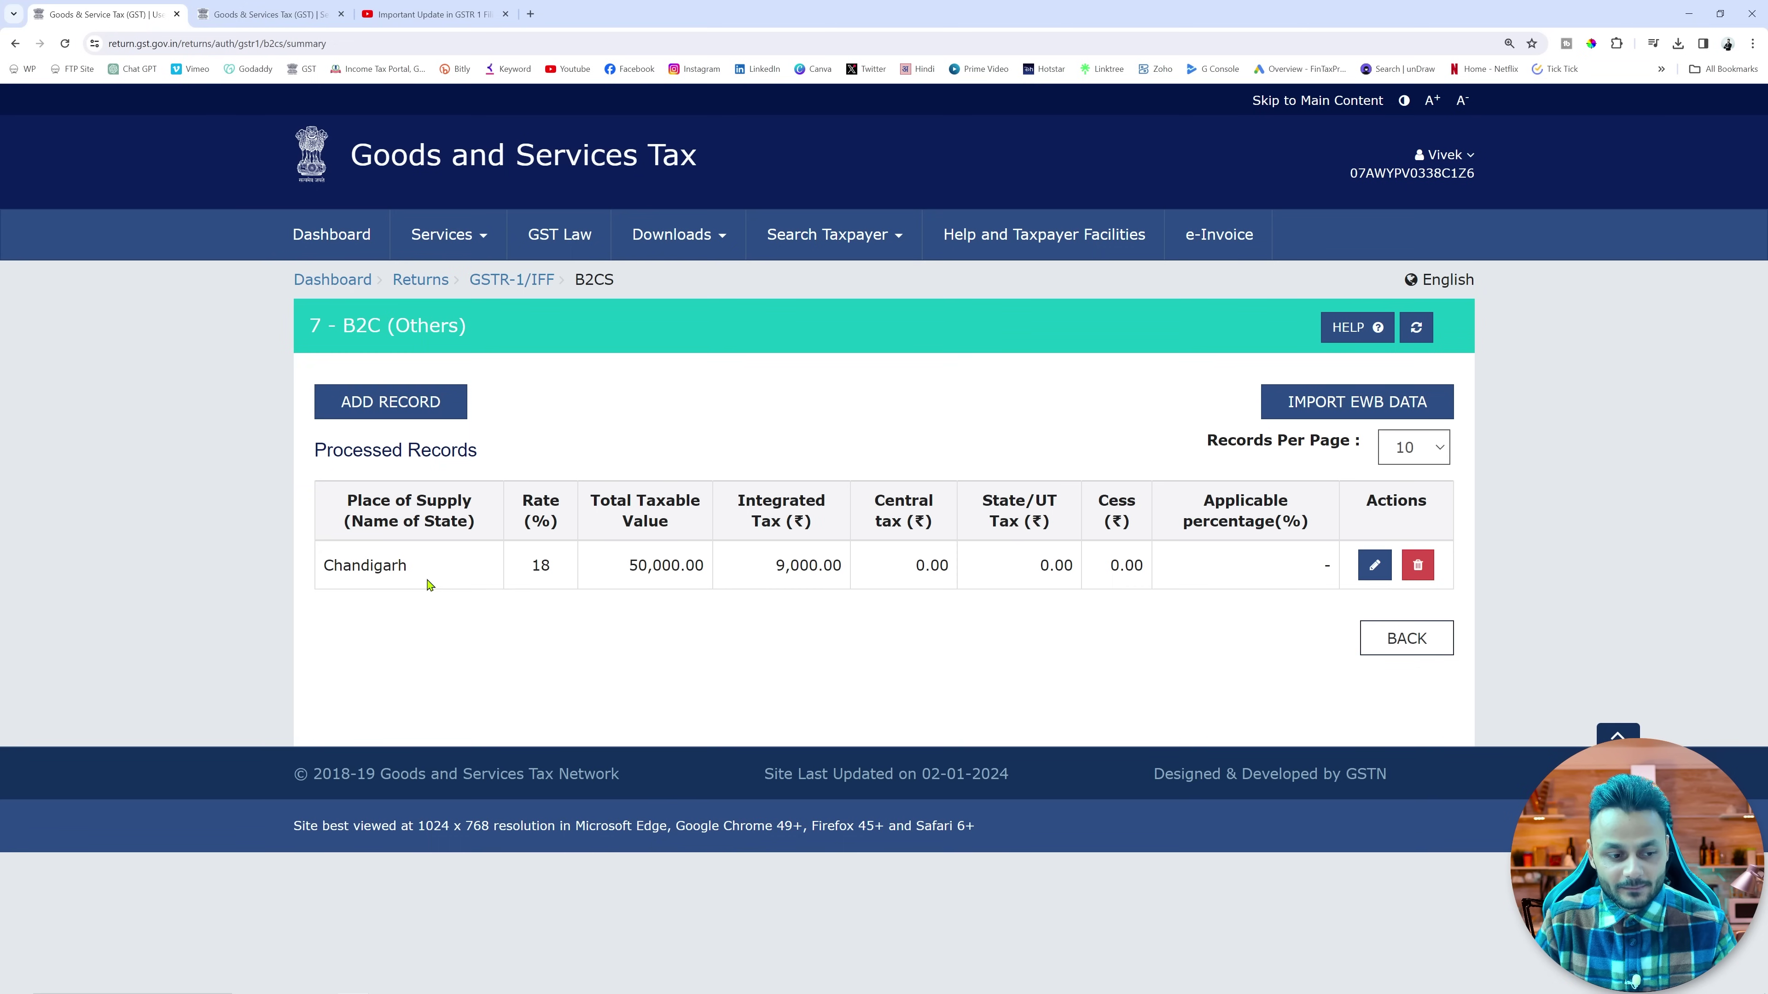
Step: Add a B2C (Others) record with place of supply 18-Assam and the Amazon taxable value of 100000 from the Example workbook
left_click(412, 404)
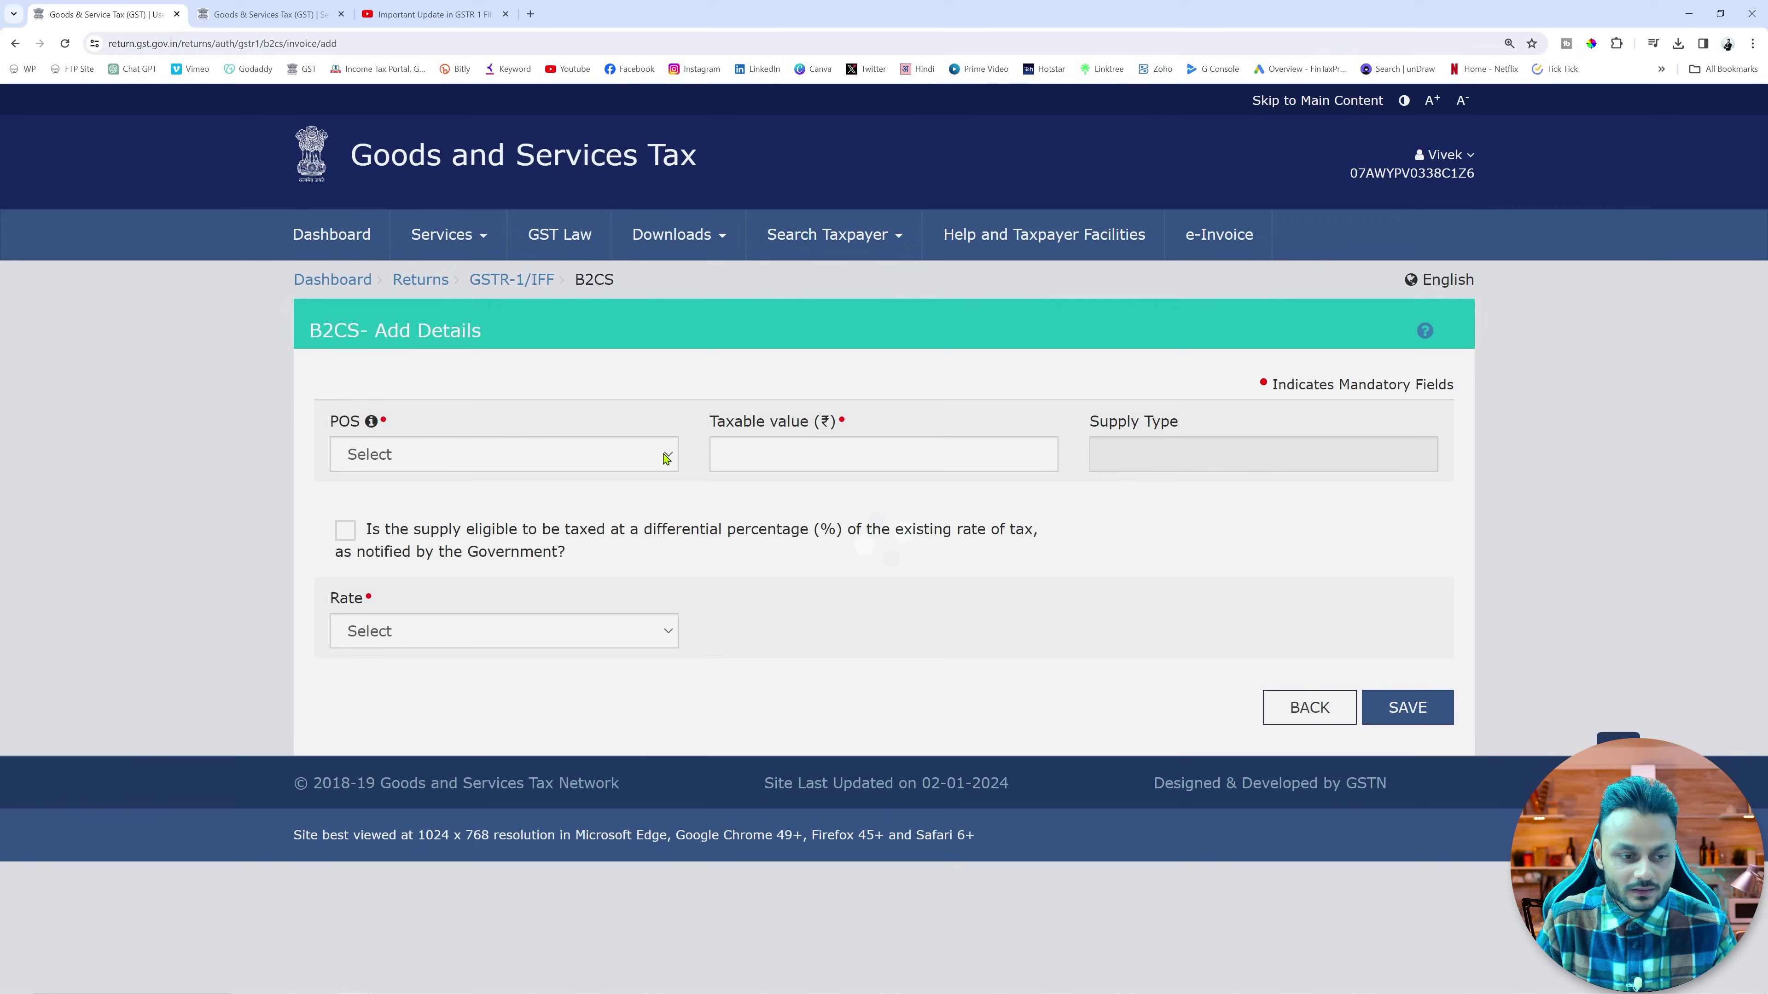
left_click(665, 457)
left_click(556, 561)
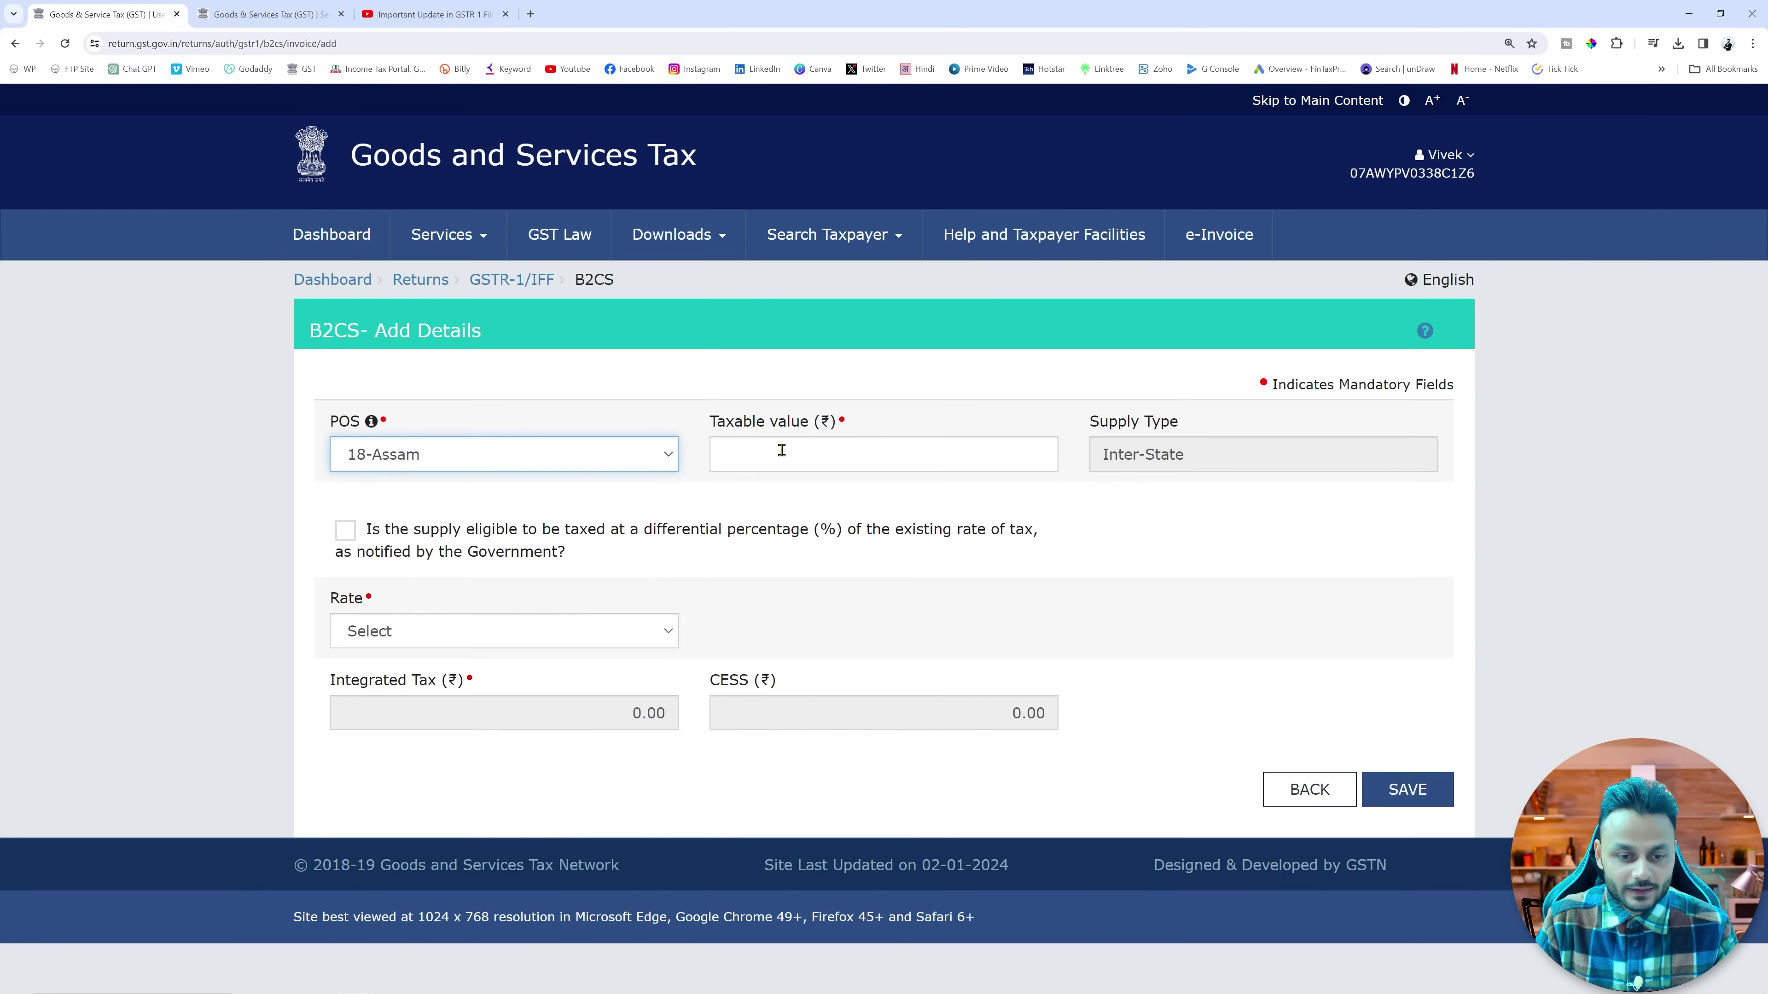
left_click(799, 441)
key("alt+Tab")
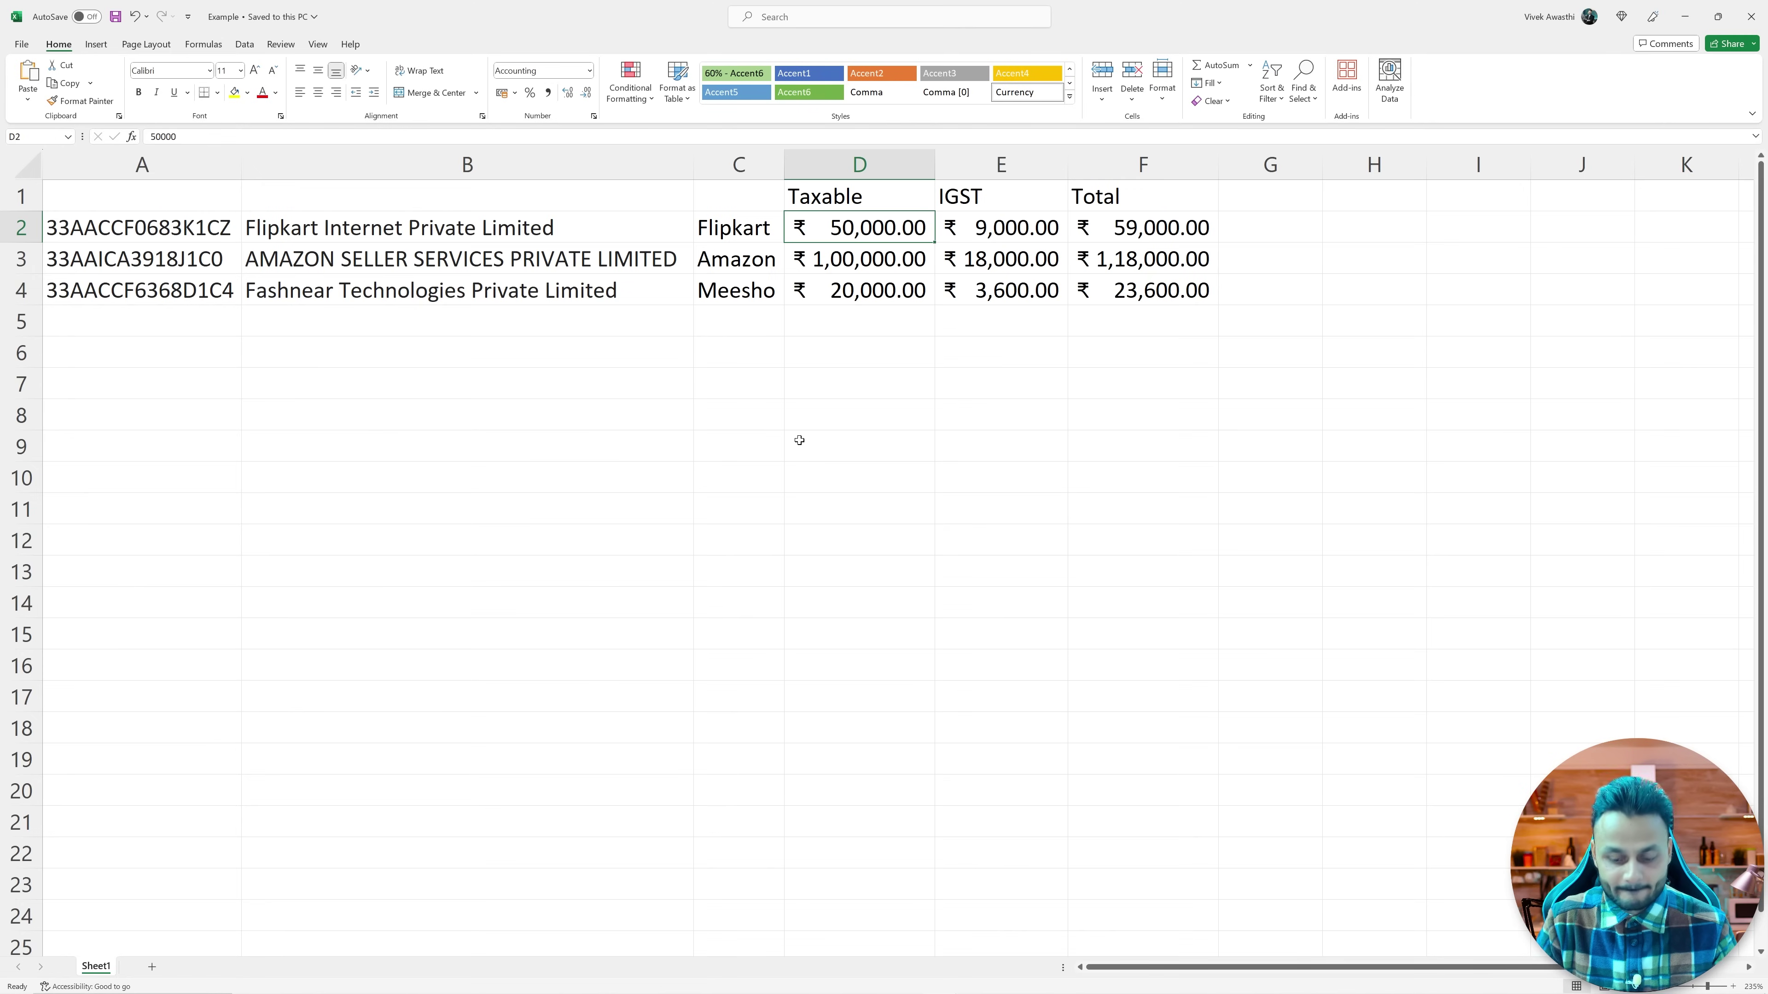
key("Down")
key("alt+Tab")
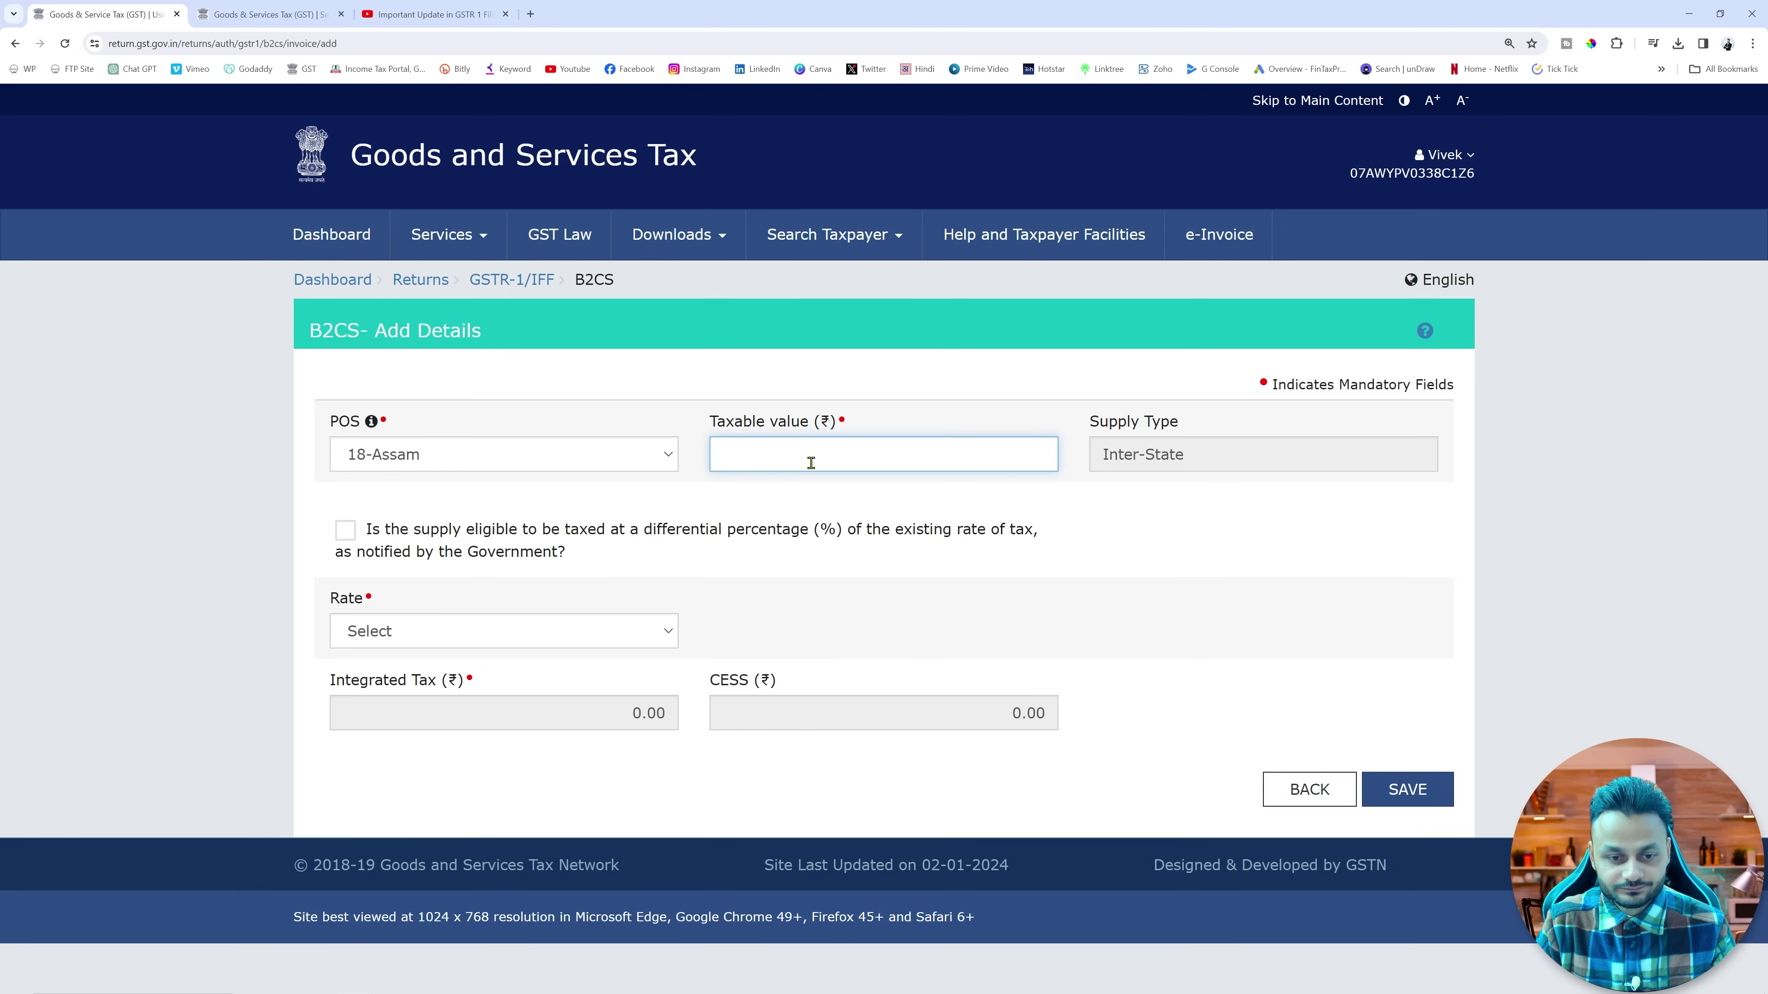
type("100000")
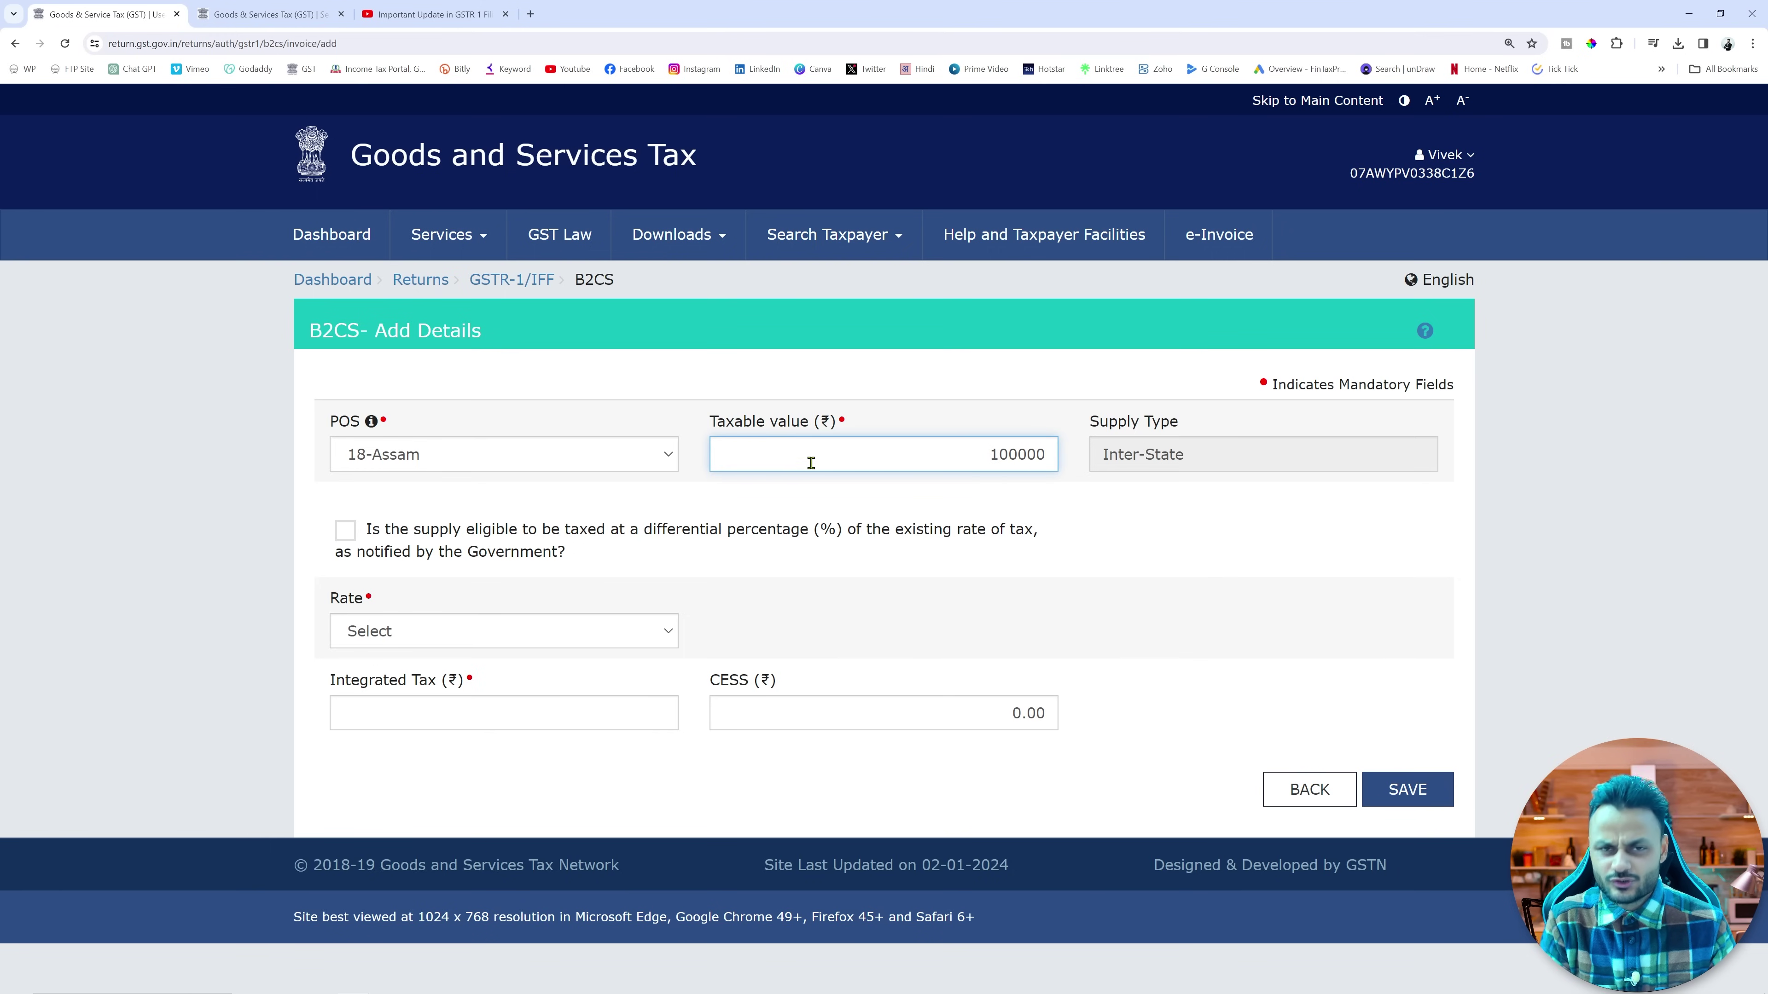
Step: Set the Assam record's tax rate to 18% and save the record
left_click(655, 632)
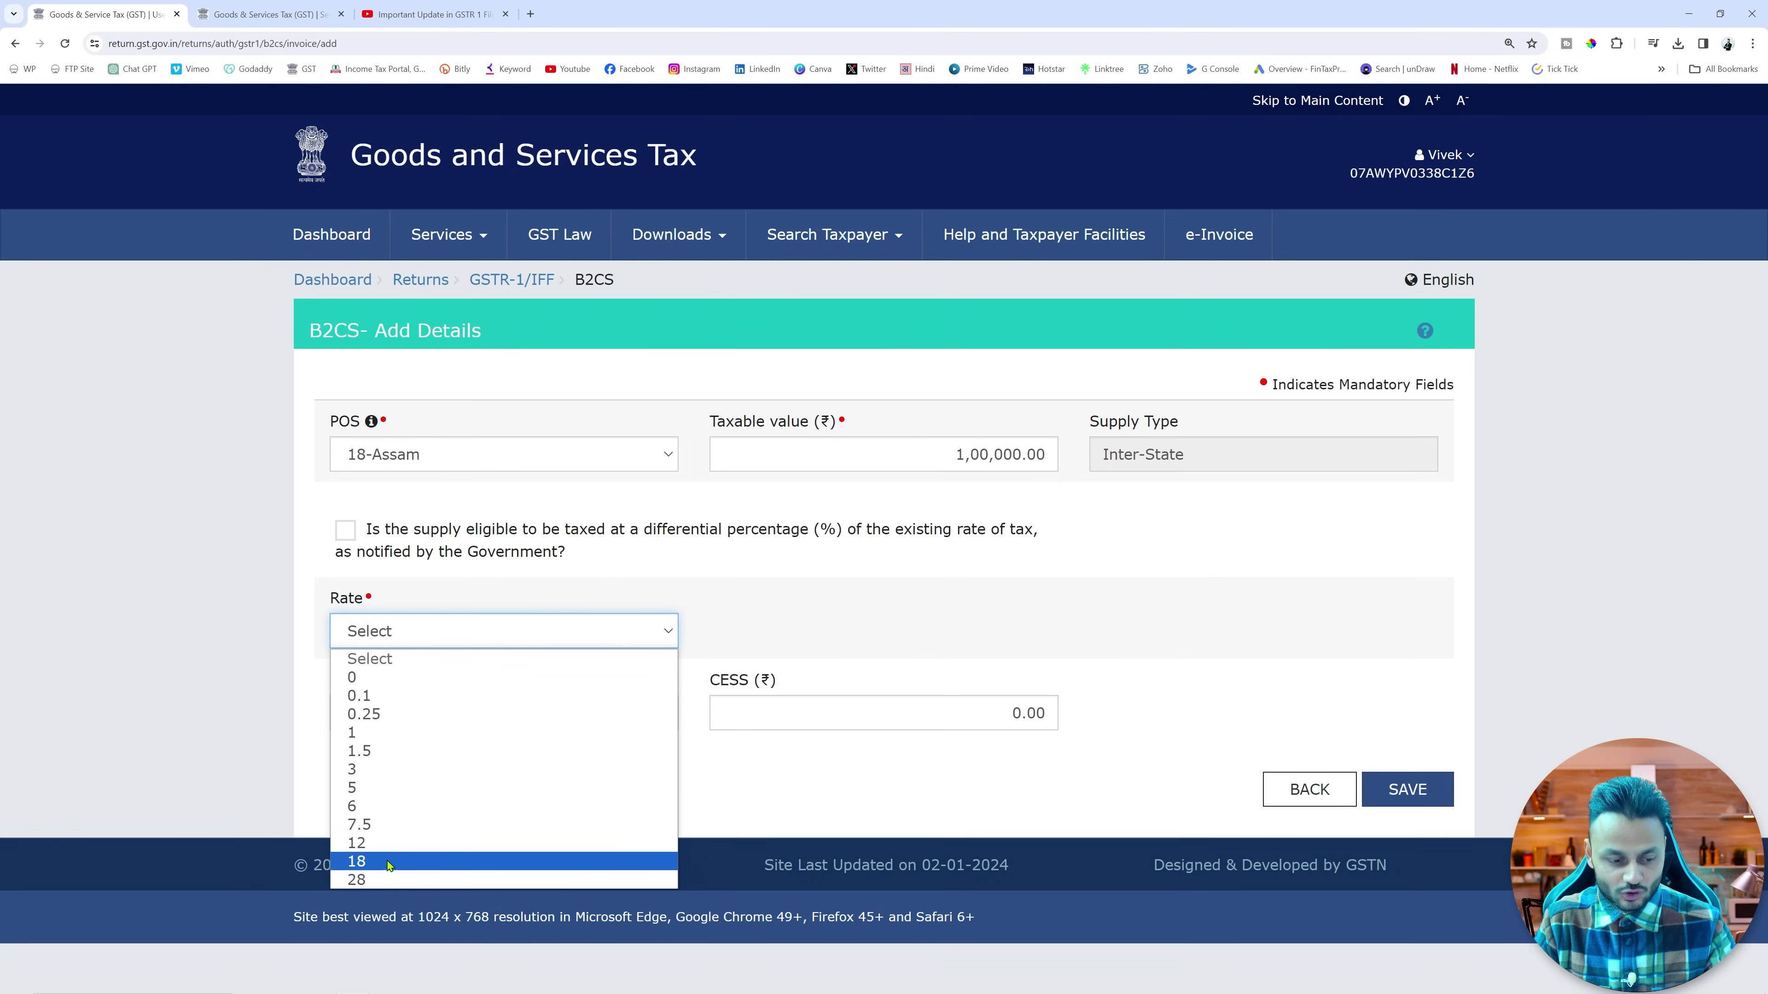
left_click(372, 864)
left_click(1408, 789)
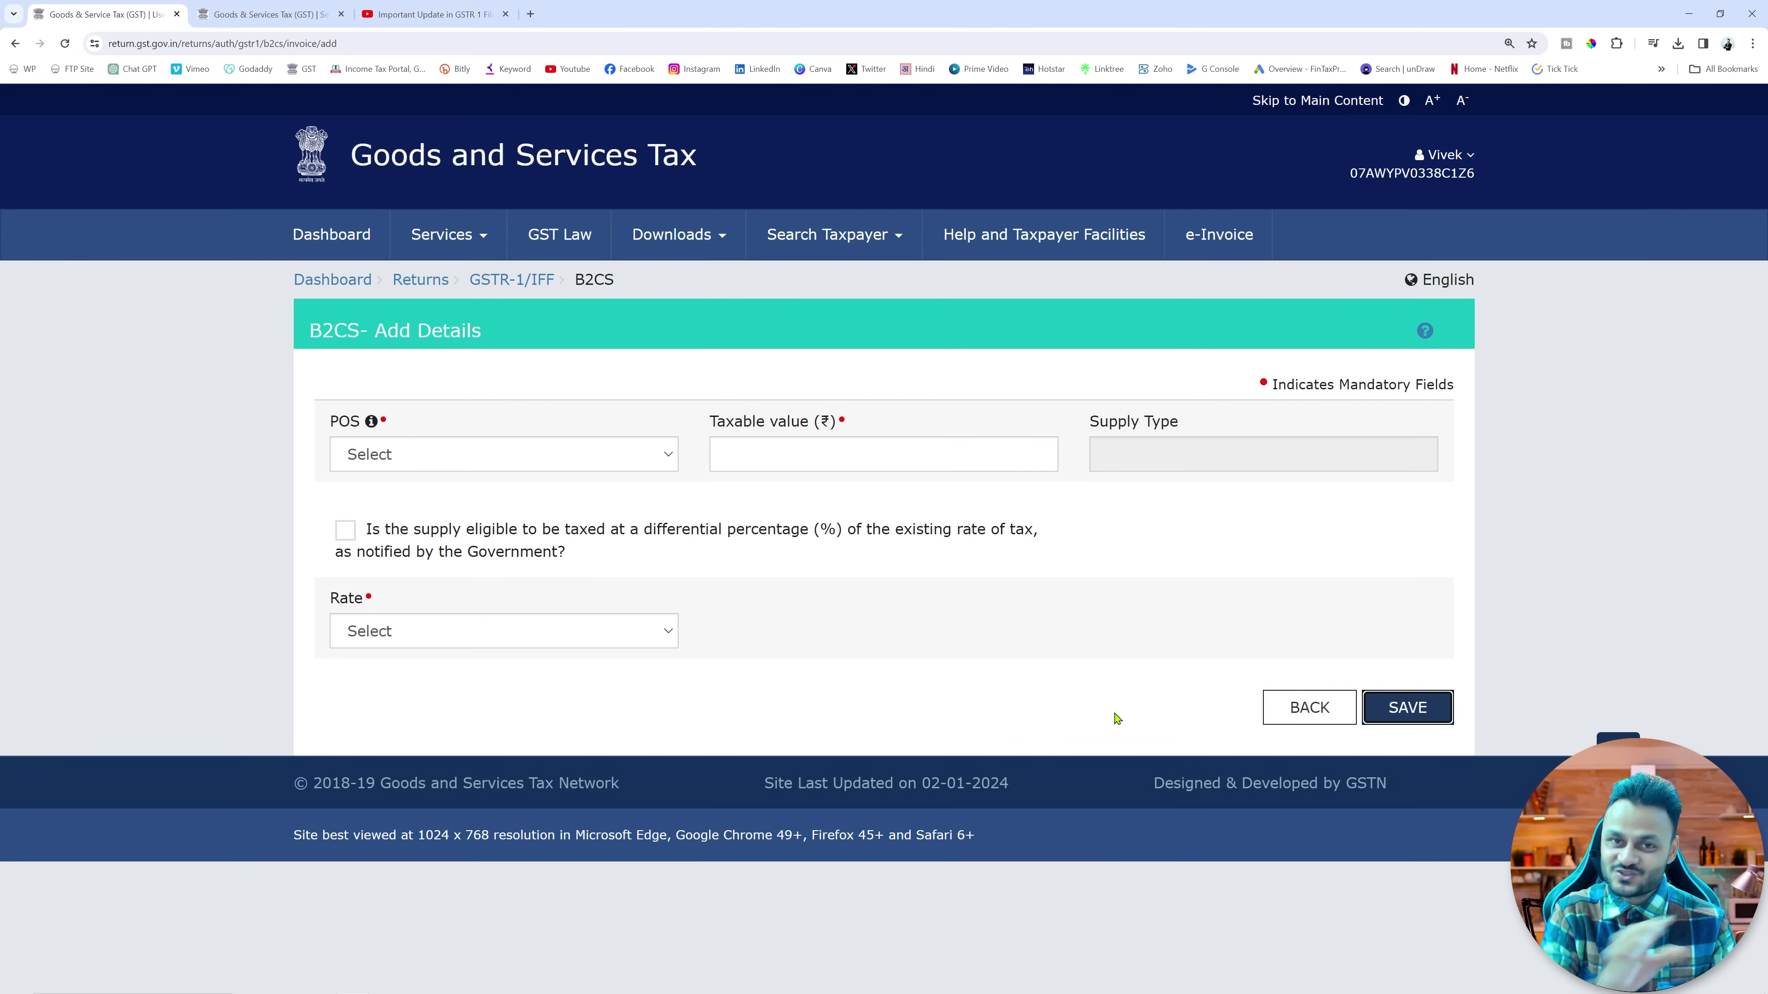
Step: Fill in a B2C (Others) record with place of supply 24-Gujarat and the Meesho taxable value of 20000 from the Example workbook
key("alt+Tab")
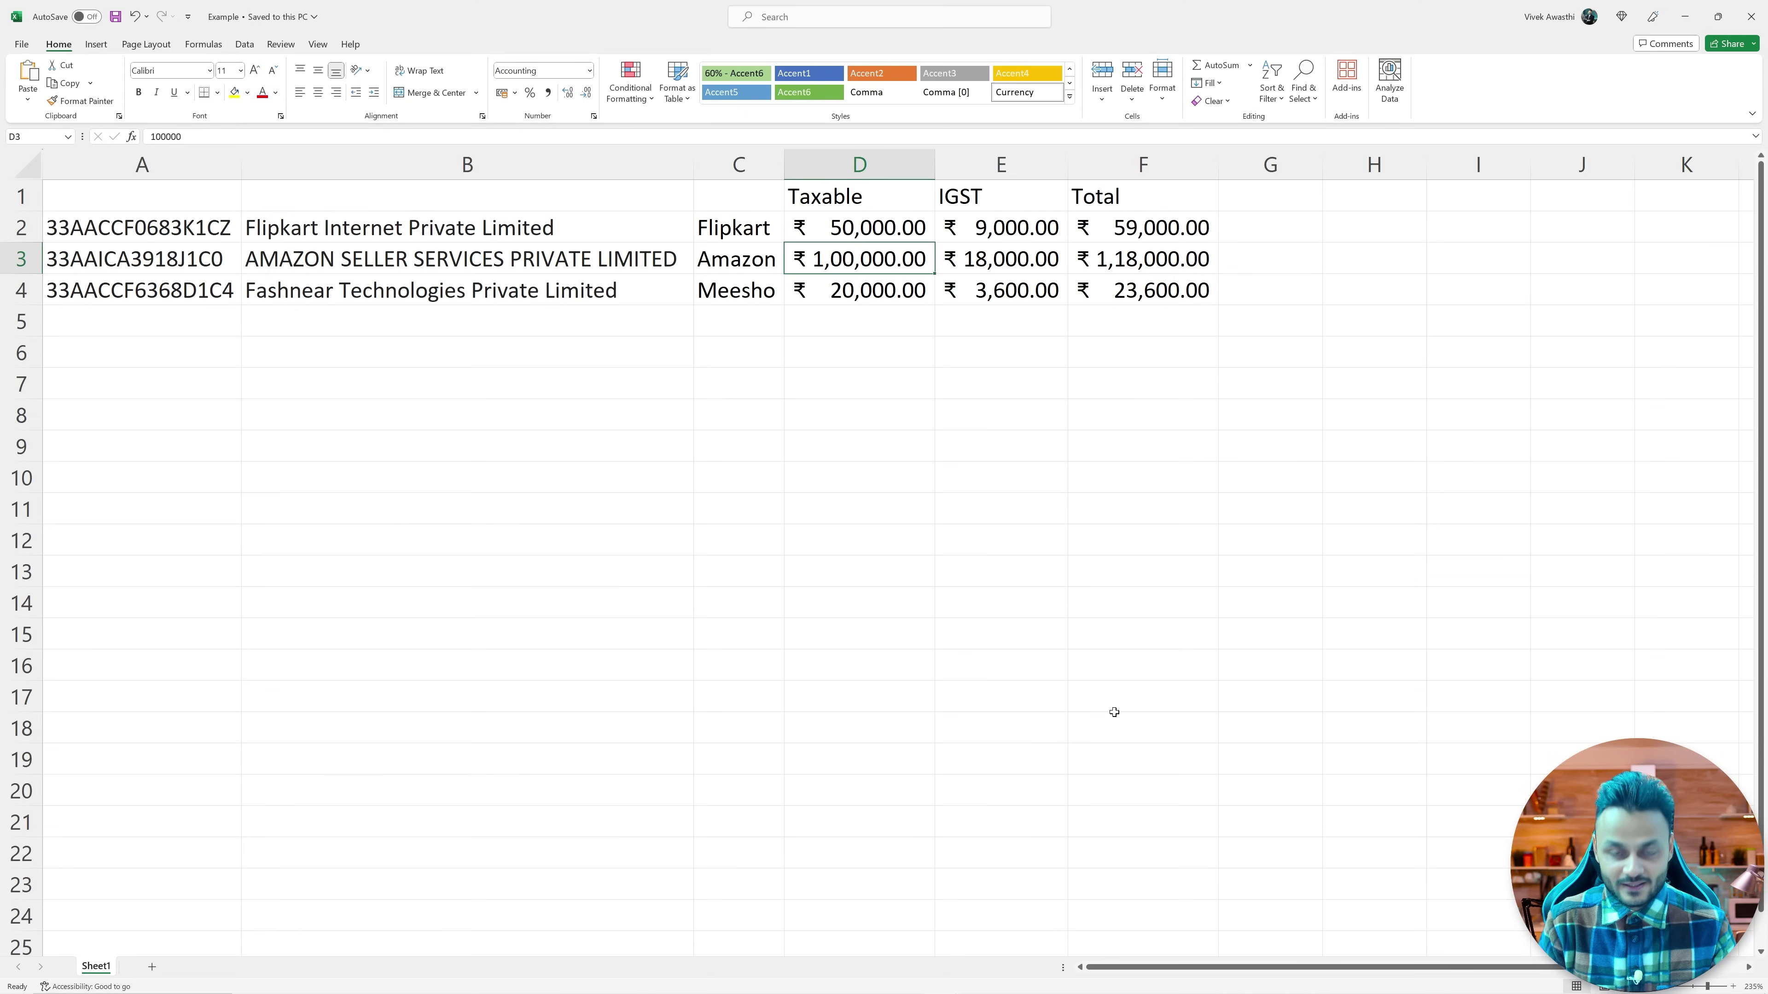
key("Down")
key("alt+Tab")
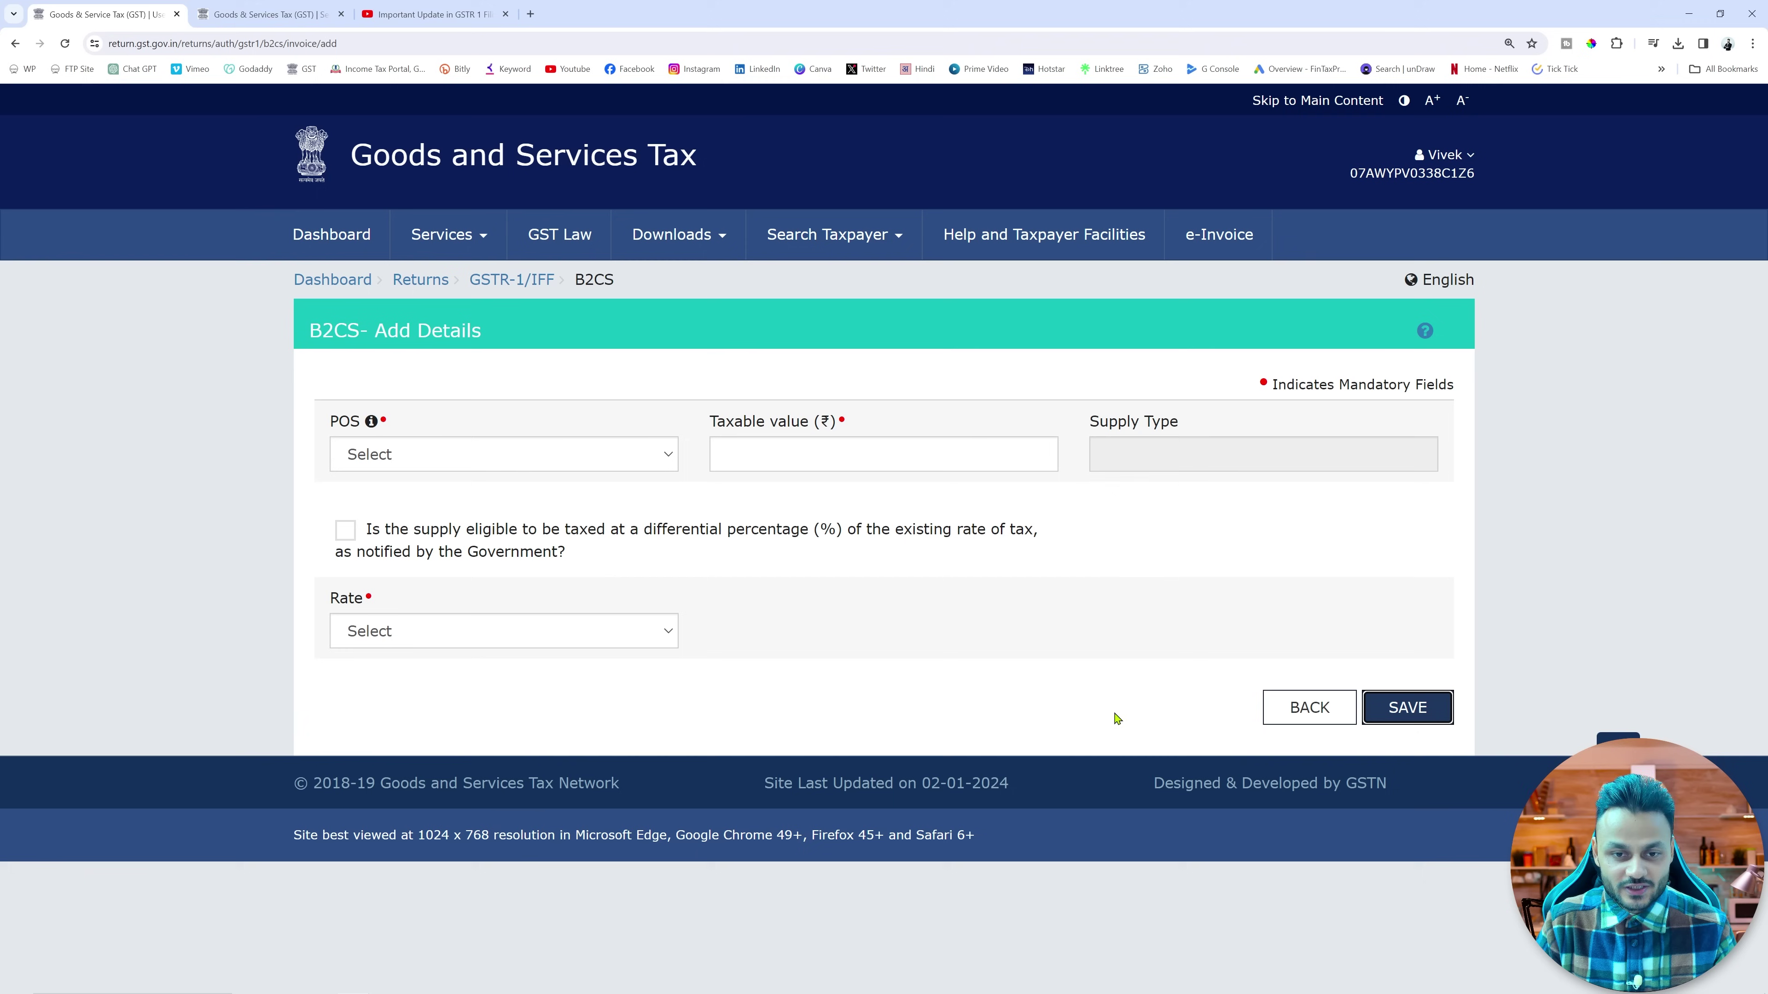
left_click(653, 462)
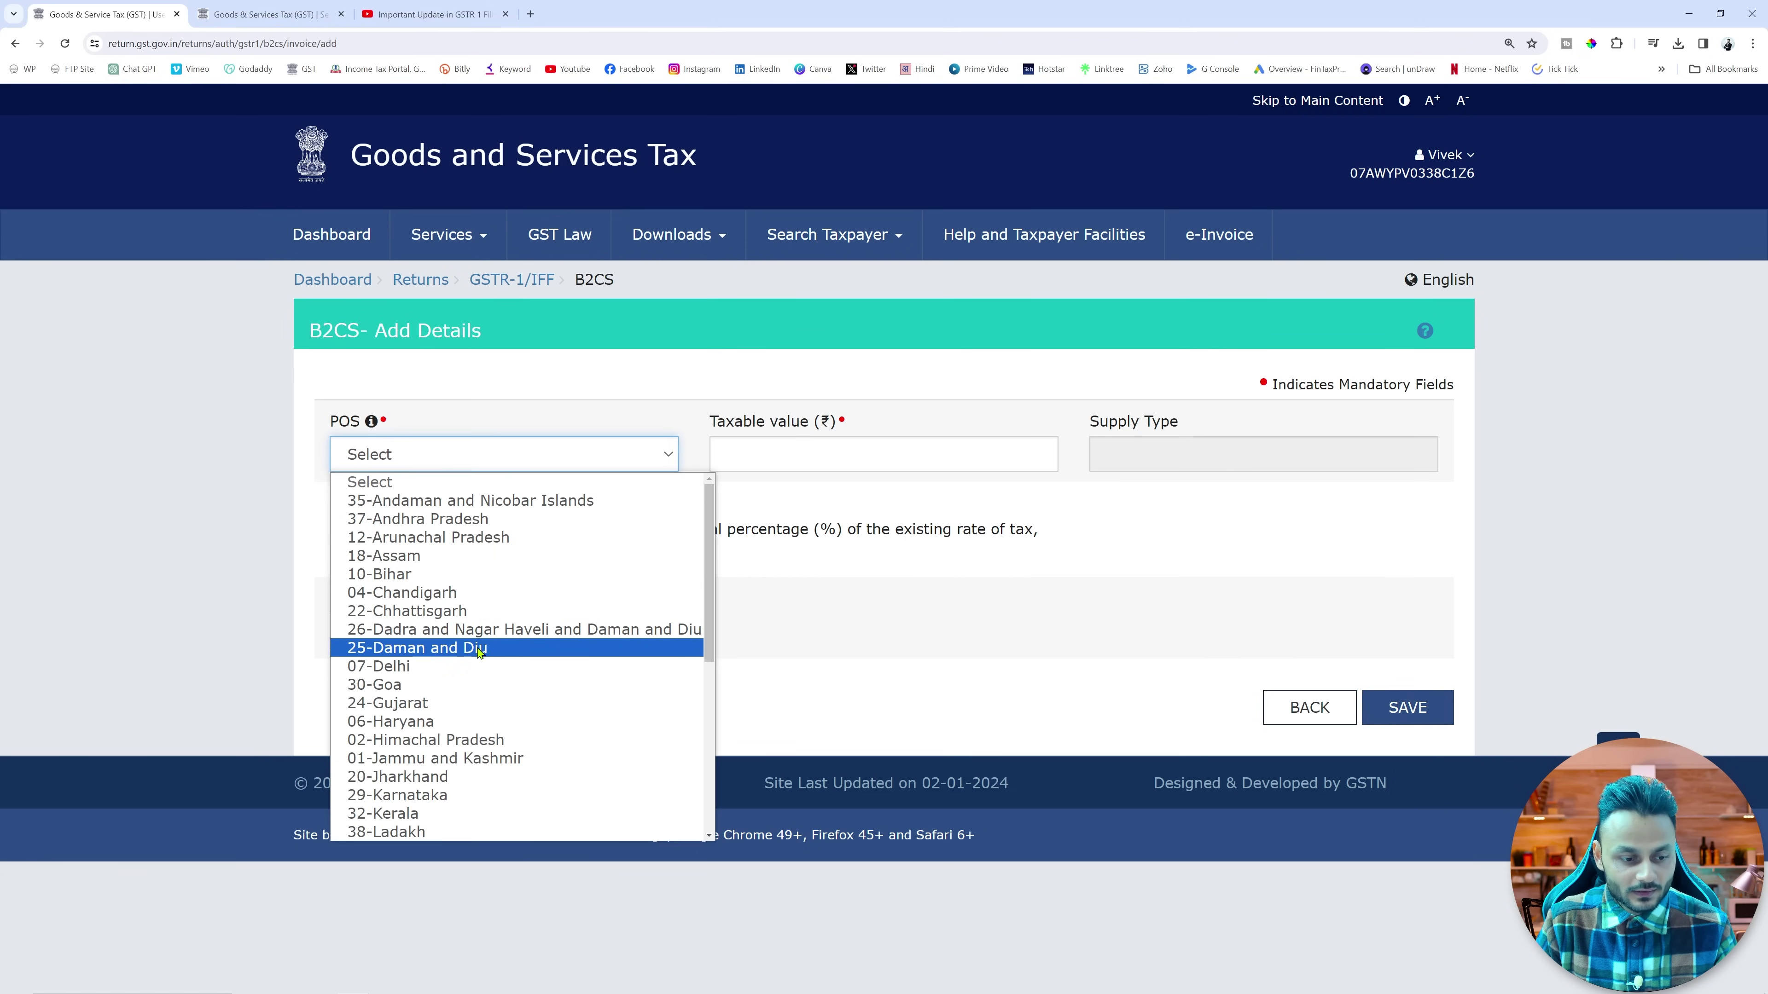
left_click(471, 704)
left_click(797, 456)
key("alt+Tab")
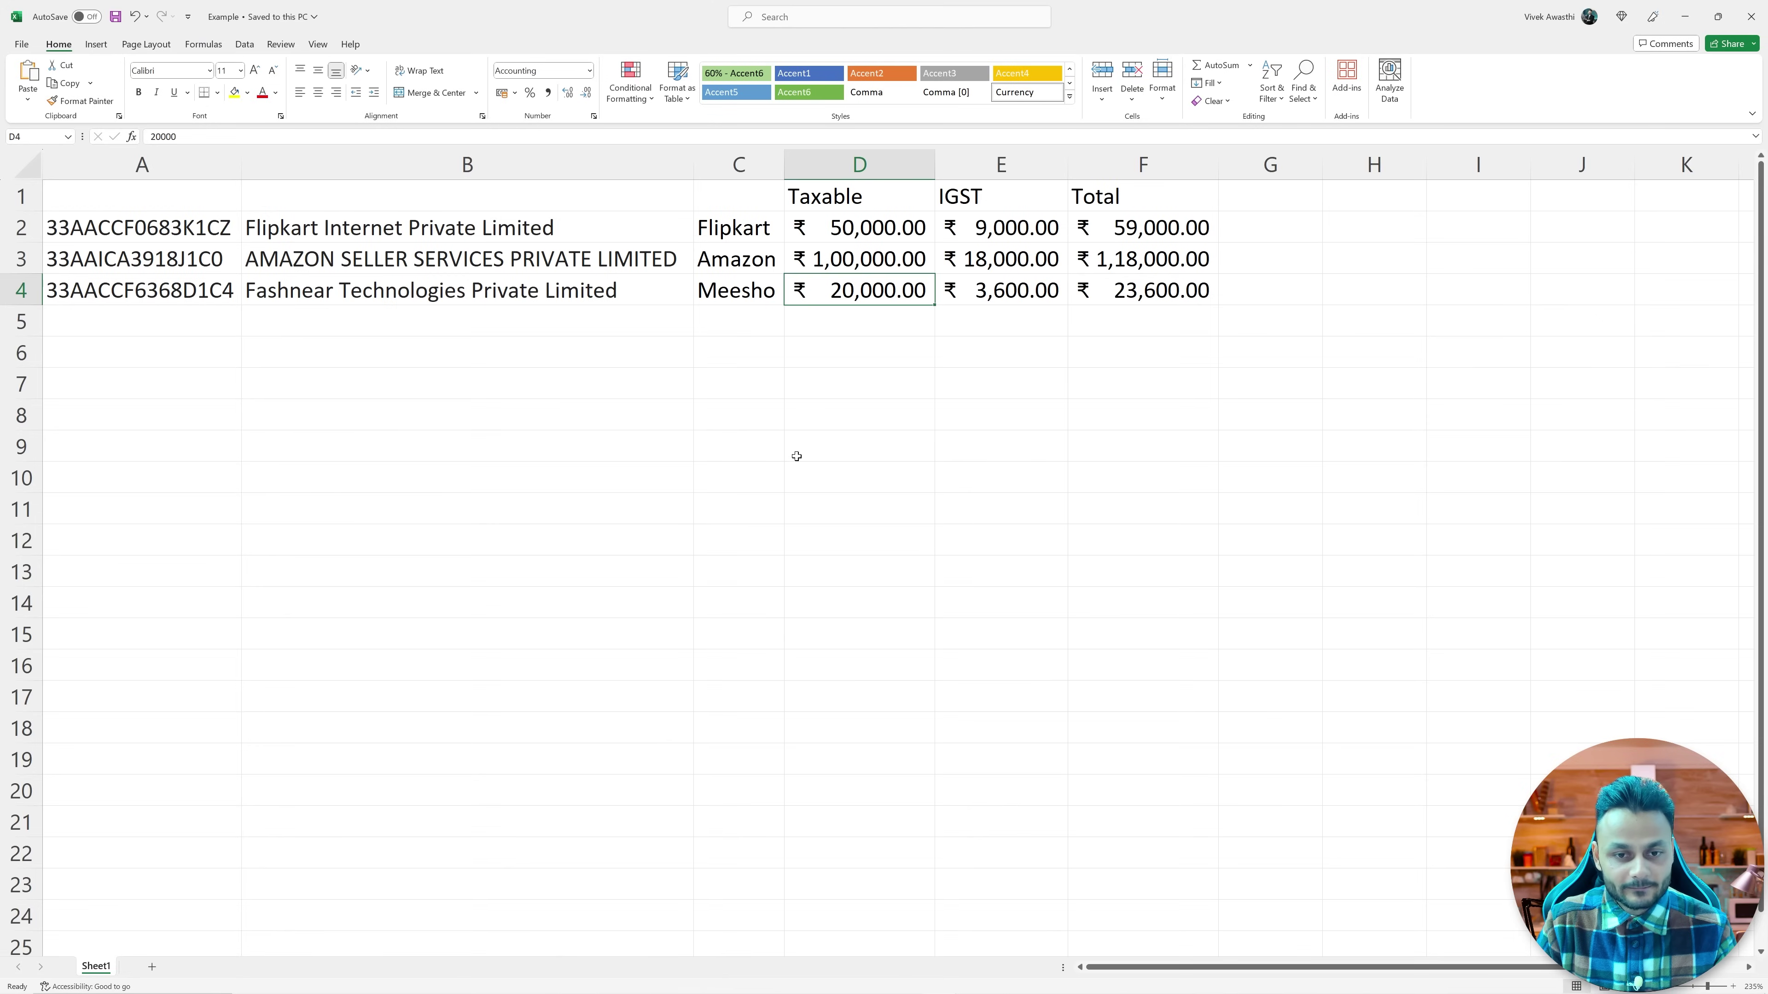
key("alt+Tab")
type("20000")
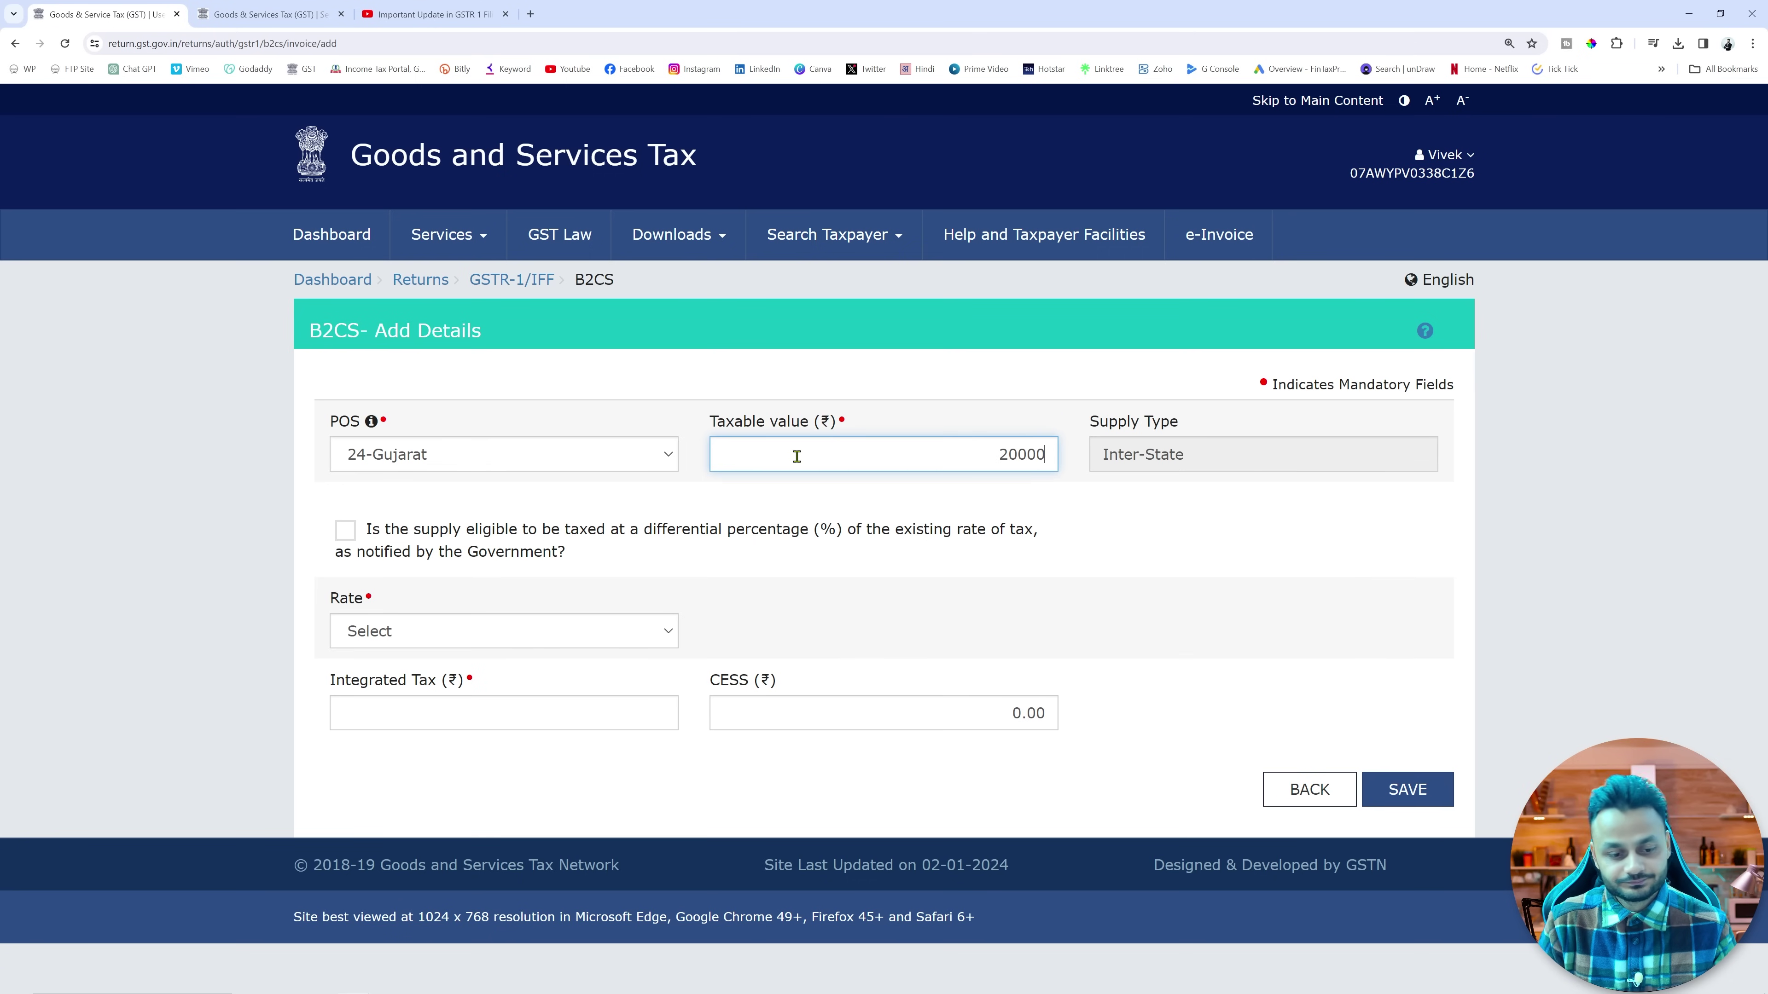
Step: Set the Gujarat record's tax rate to 18%, save it and return to the B2C (Others) record list
left_click(640, 640)
left_click(446, 865)
left_click(1406, 790)
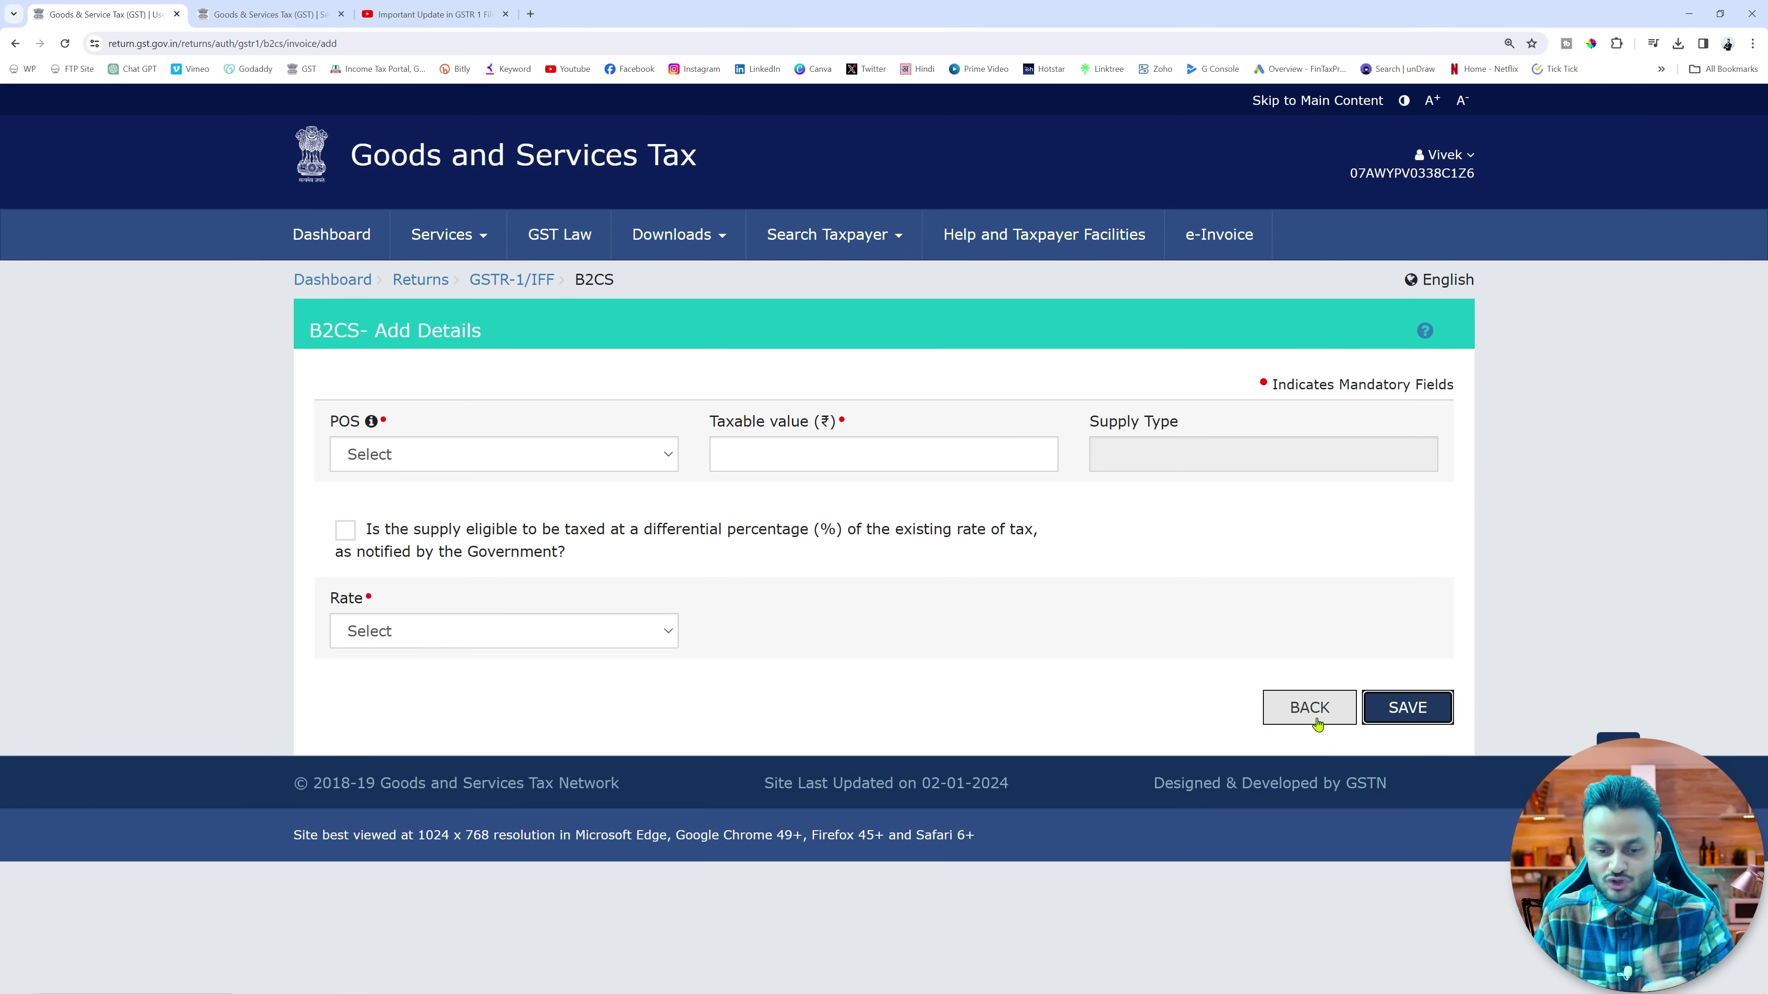
left_click(1309, 708)
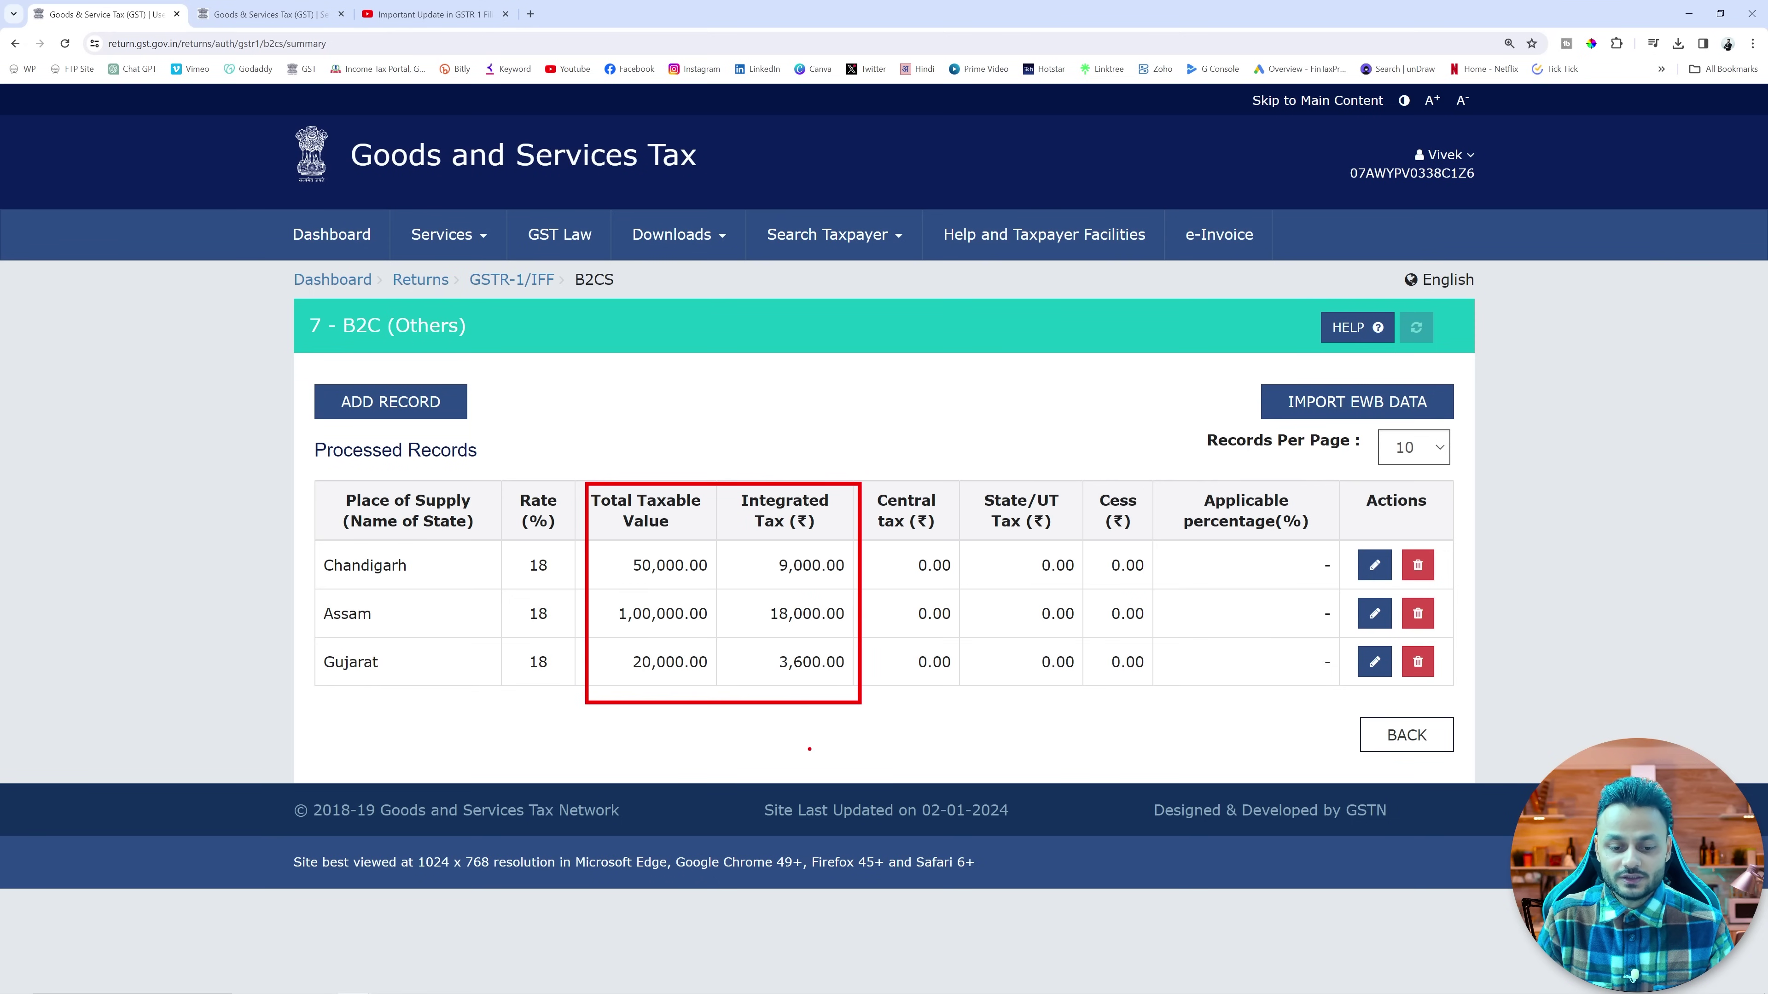
Step: Check the taxable values and integrated tax of the B2C (Others) records against the operators listed in the Example workbook
left_click_drag(810, 748, 923, 713)
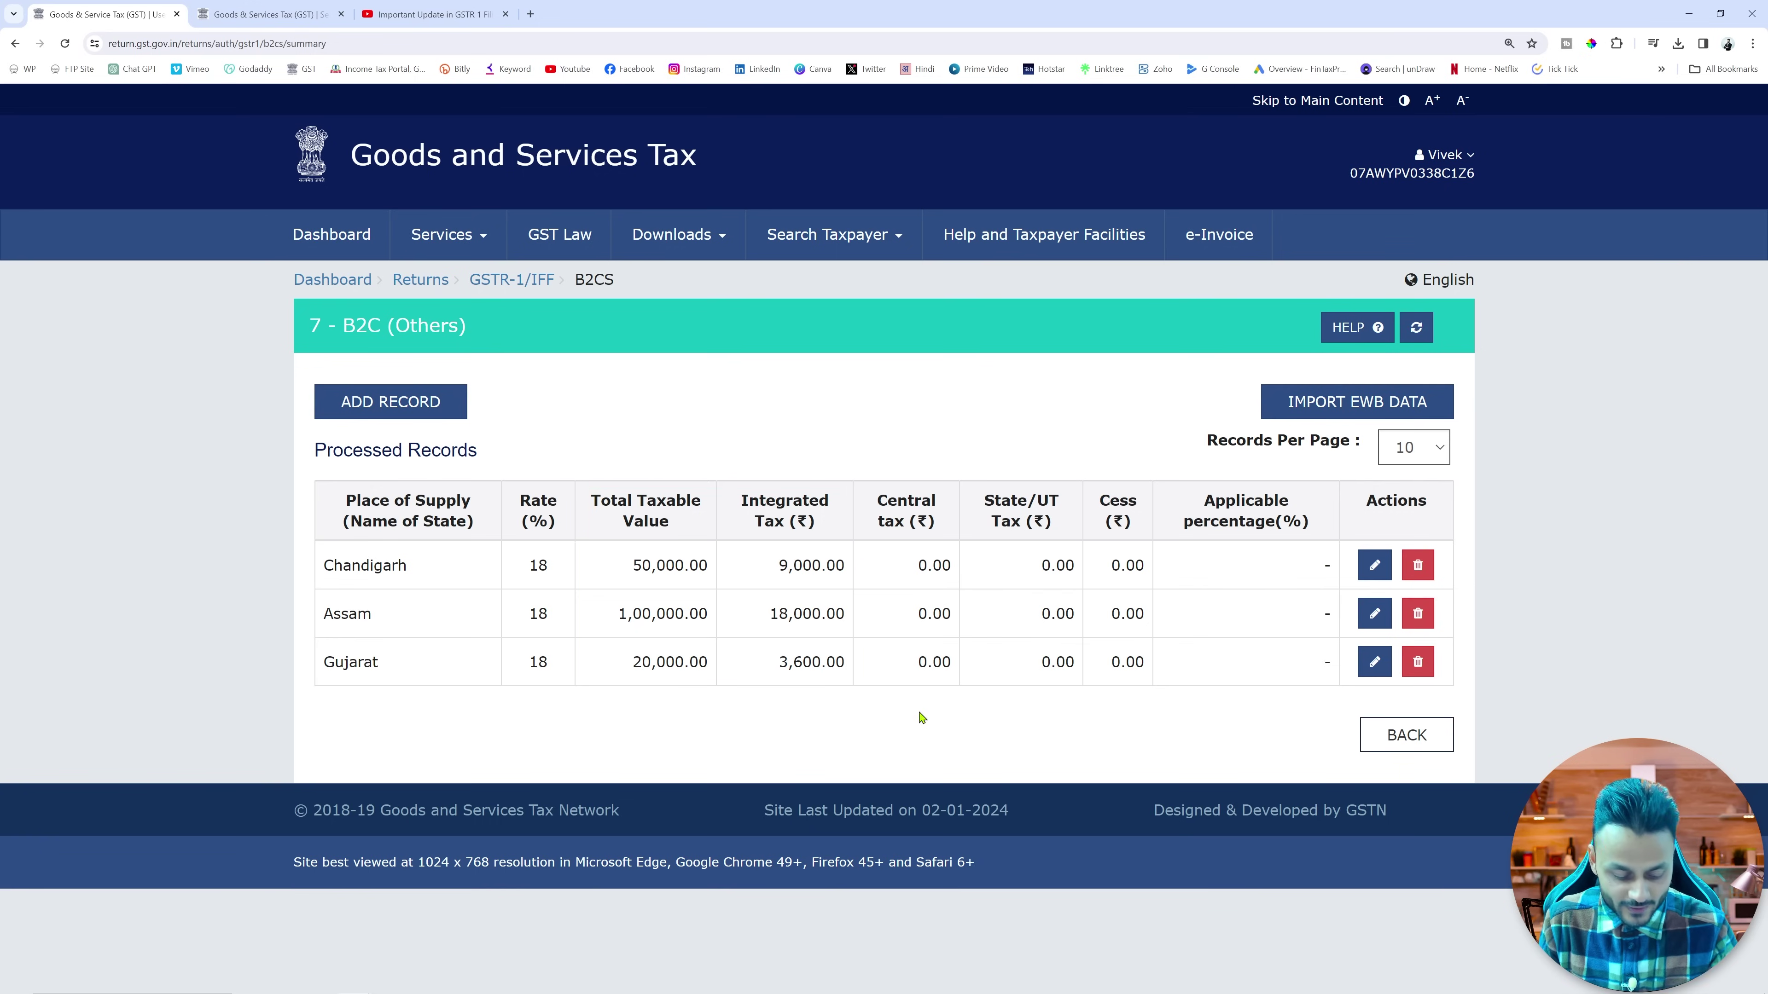
key("alt+Tab")
left_click(354, 289)
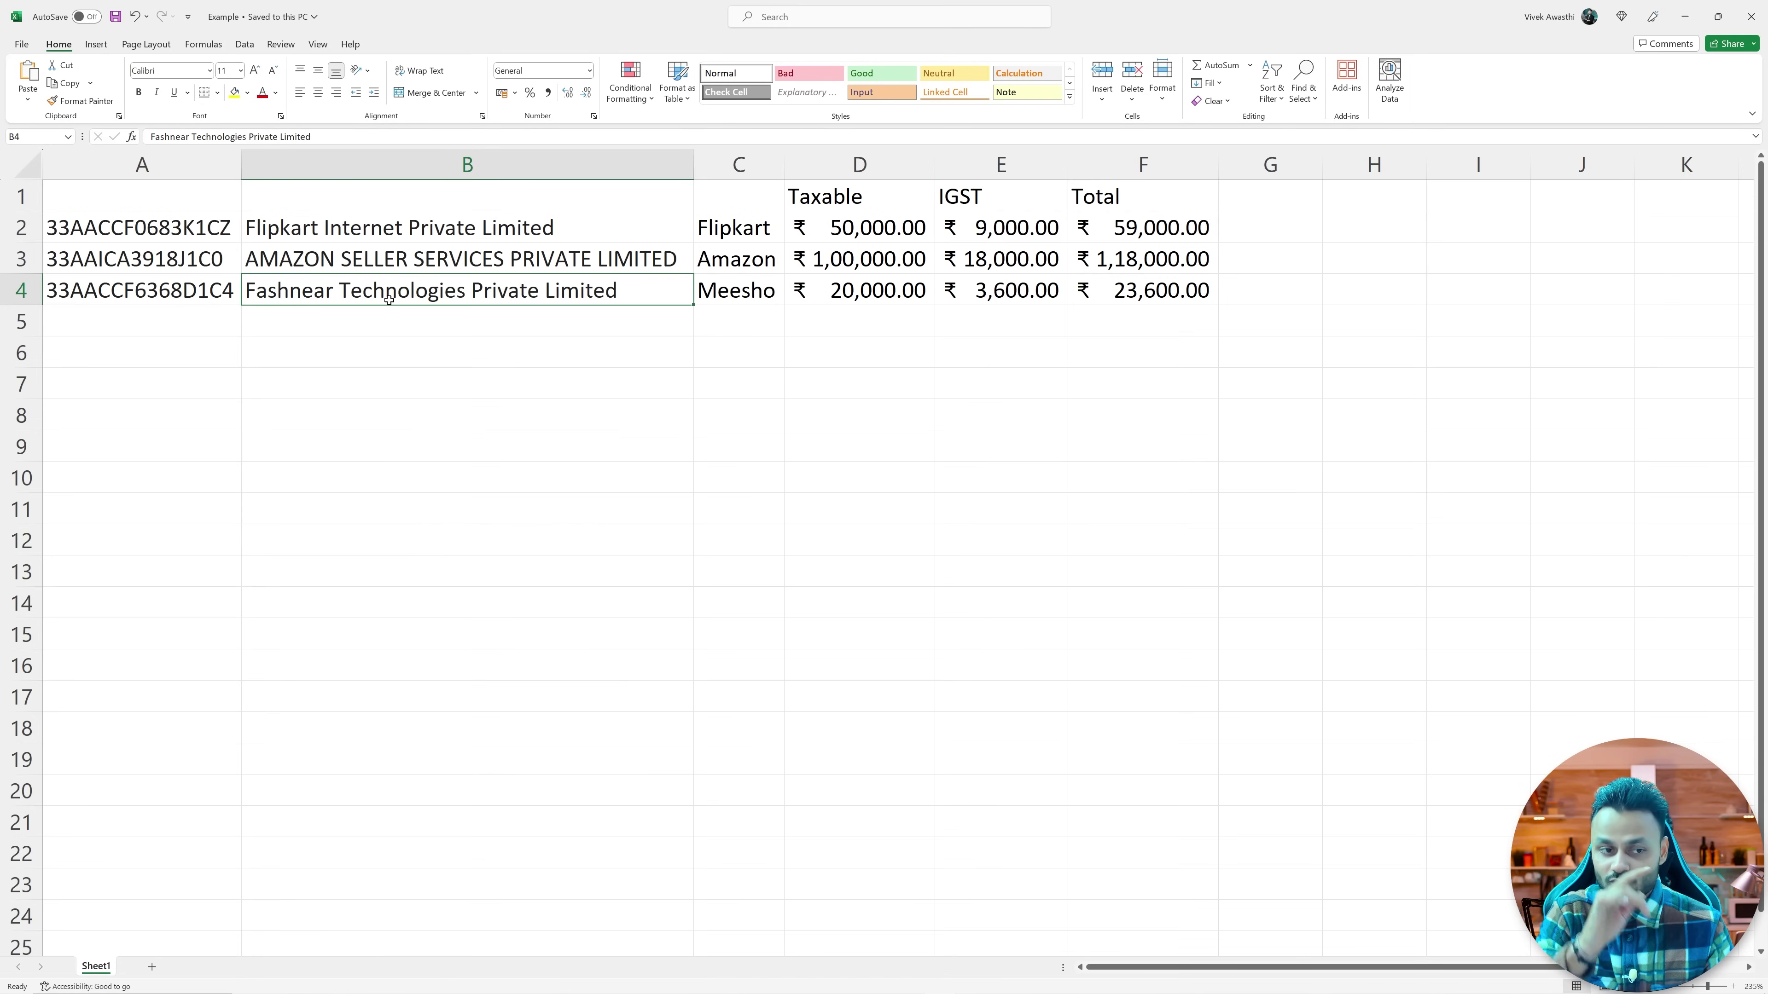
key("alt+Tab")
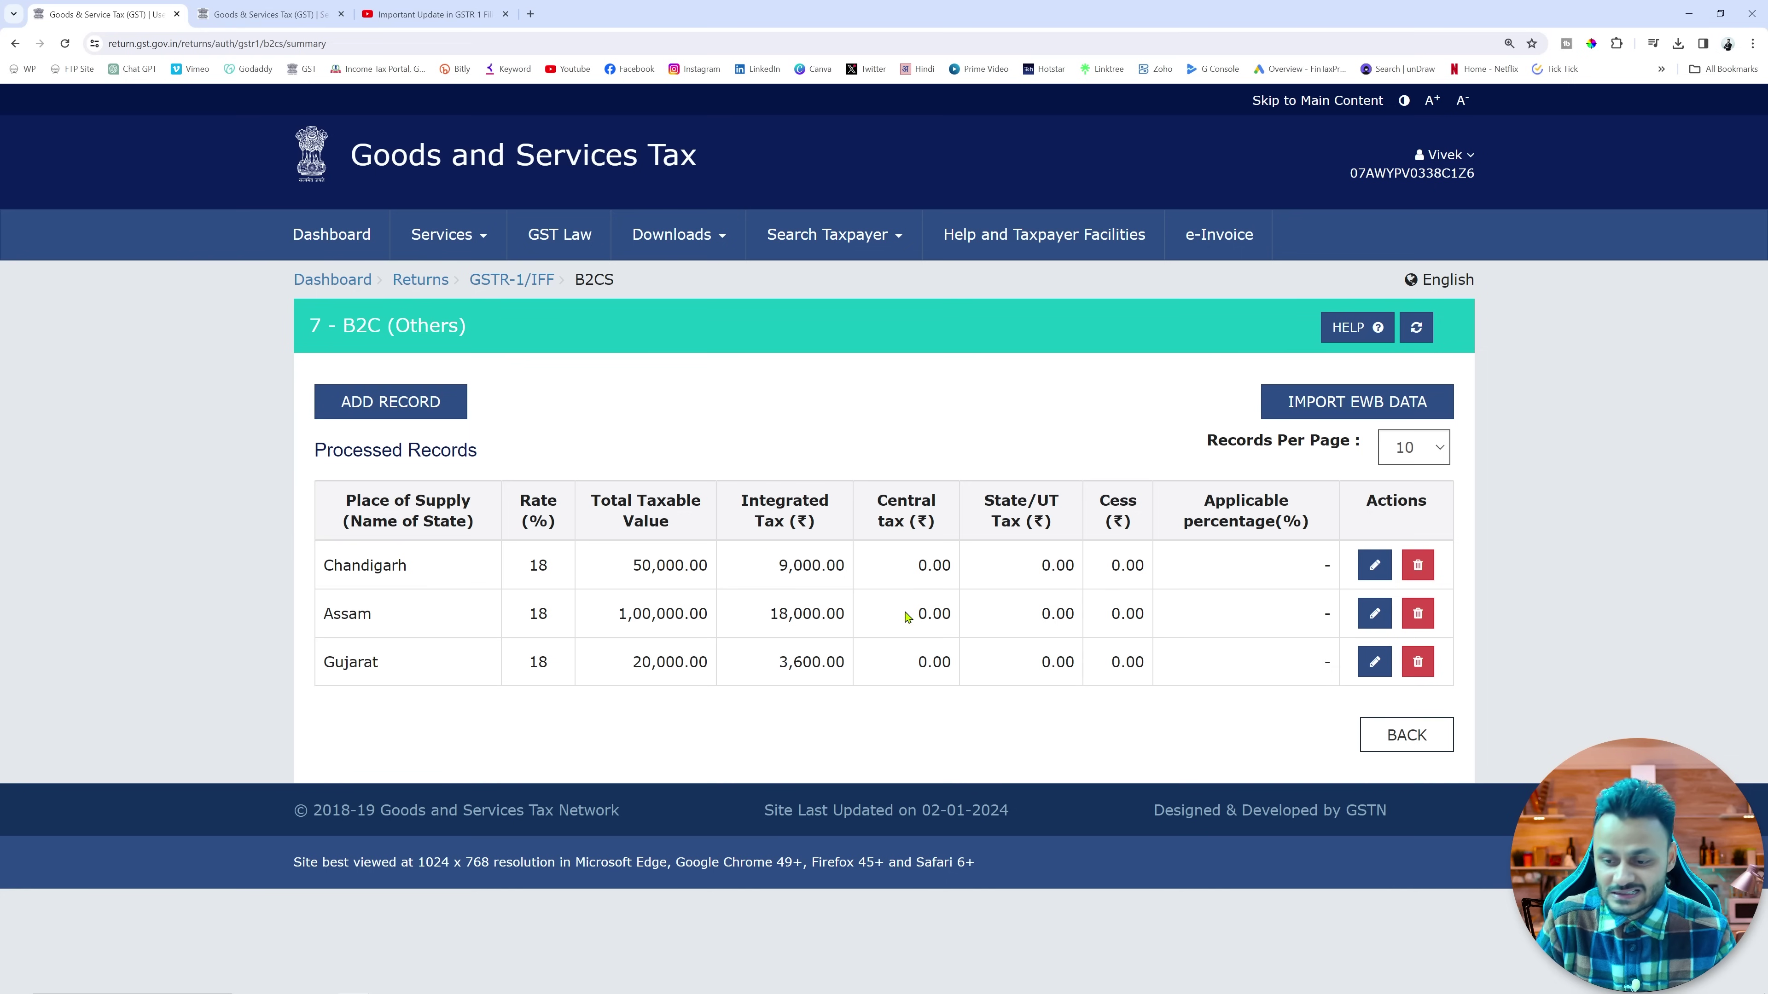
Step: Return to the GSTR-1 overview and open section 14 - Supplies made through ECO
left_click(1406, 735)
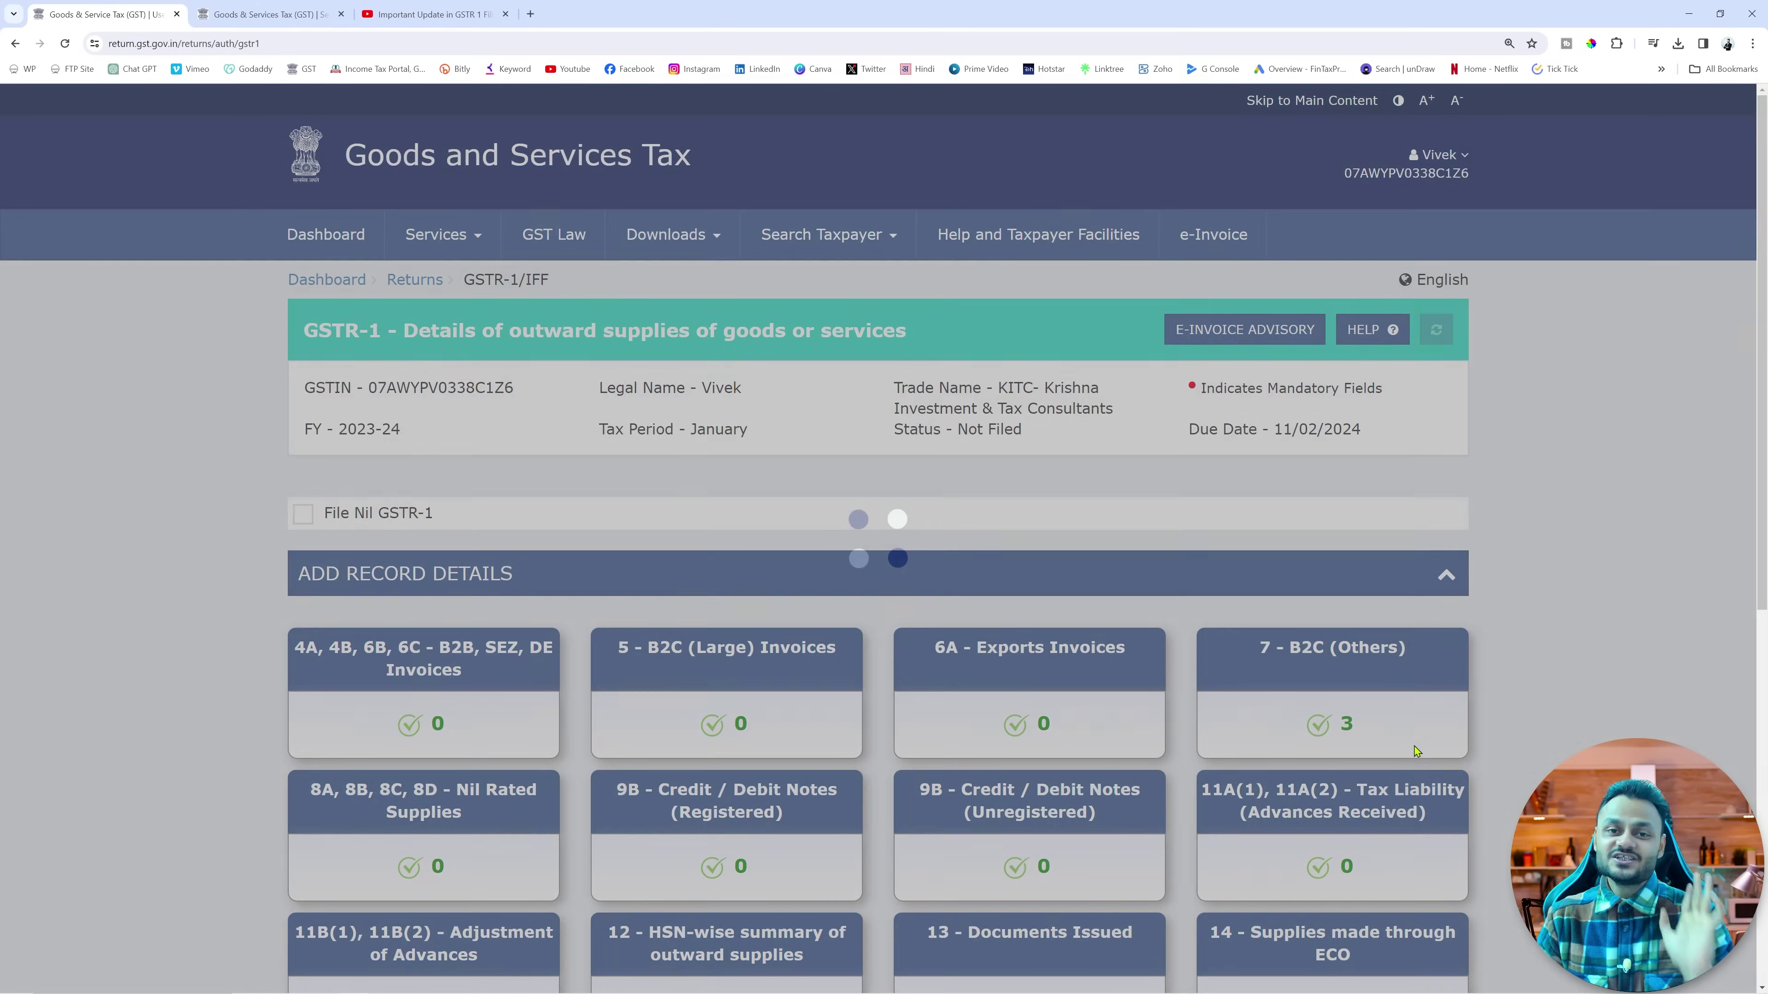
scroll(1406, 744, "down", 3)
scroll(1406, 744, "down", 1)
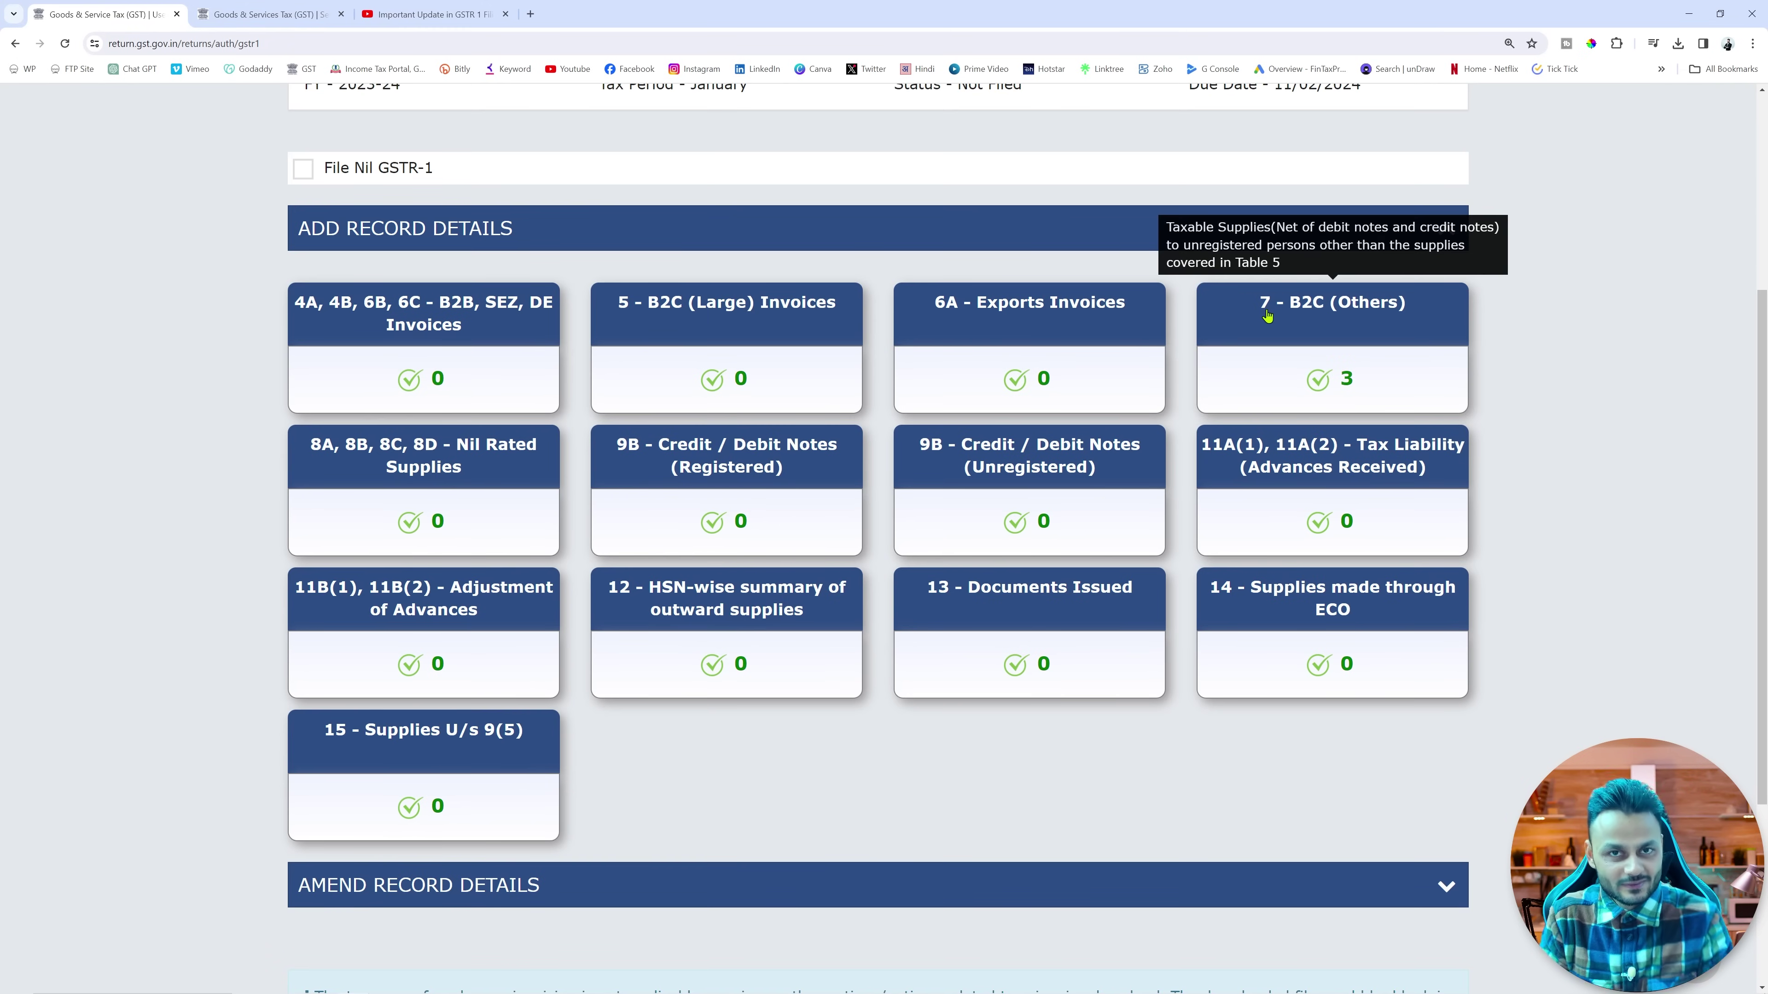
mouse_move(1341, 619)
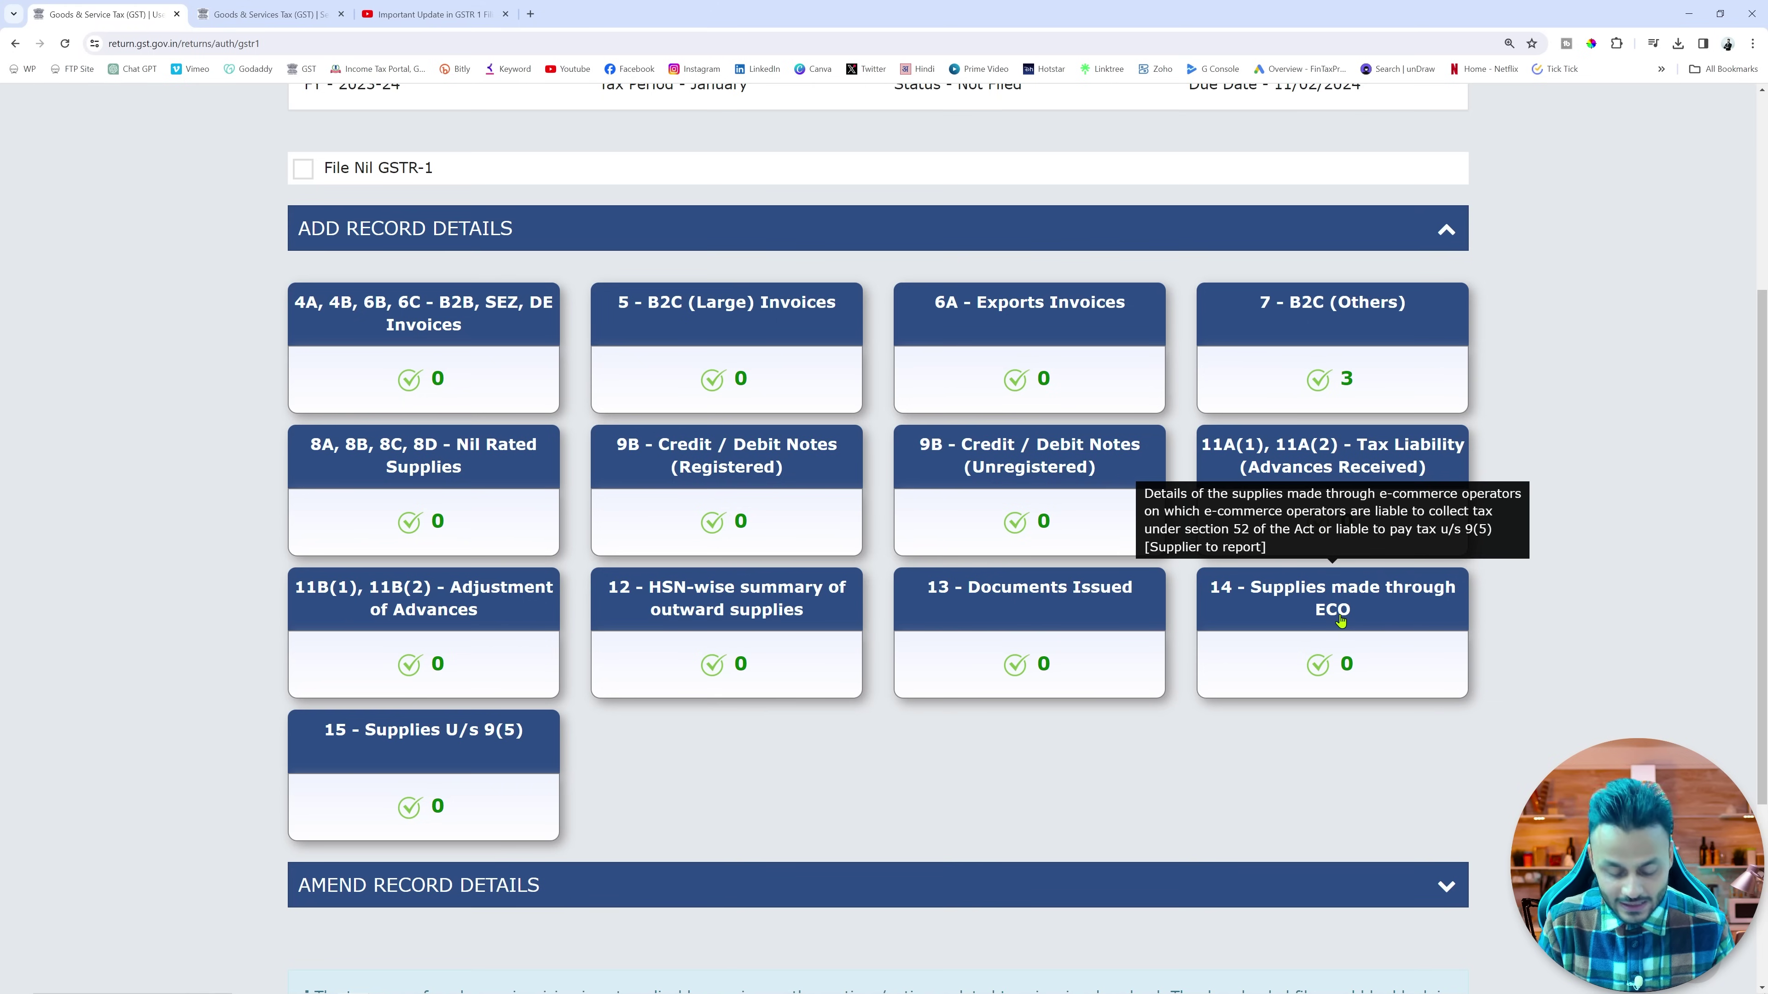
left_click(1338, 614)
left_click_drag(1191, 568, 1489, 724)
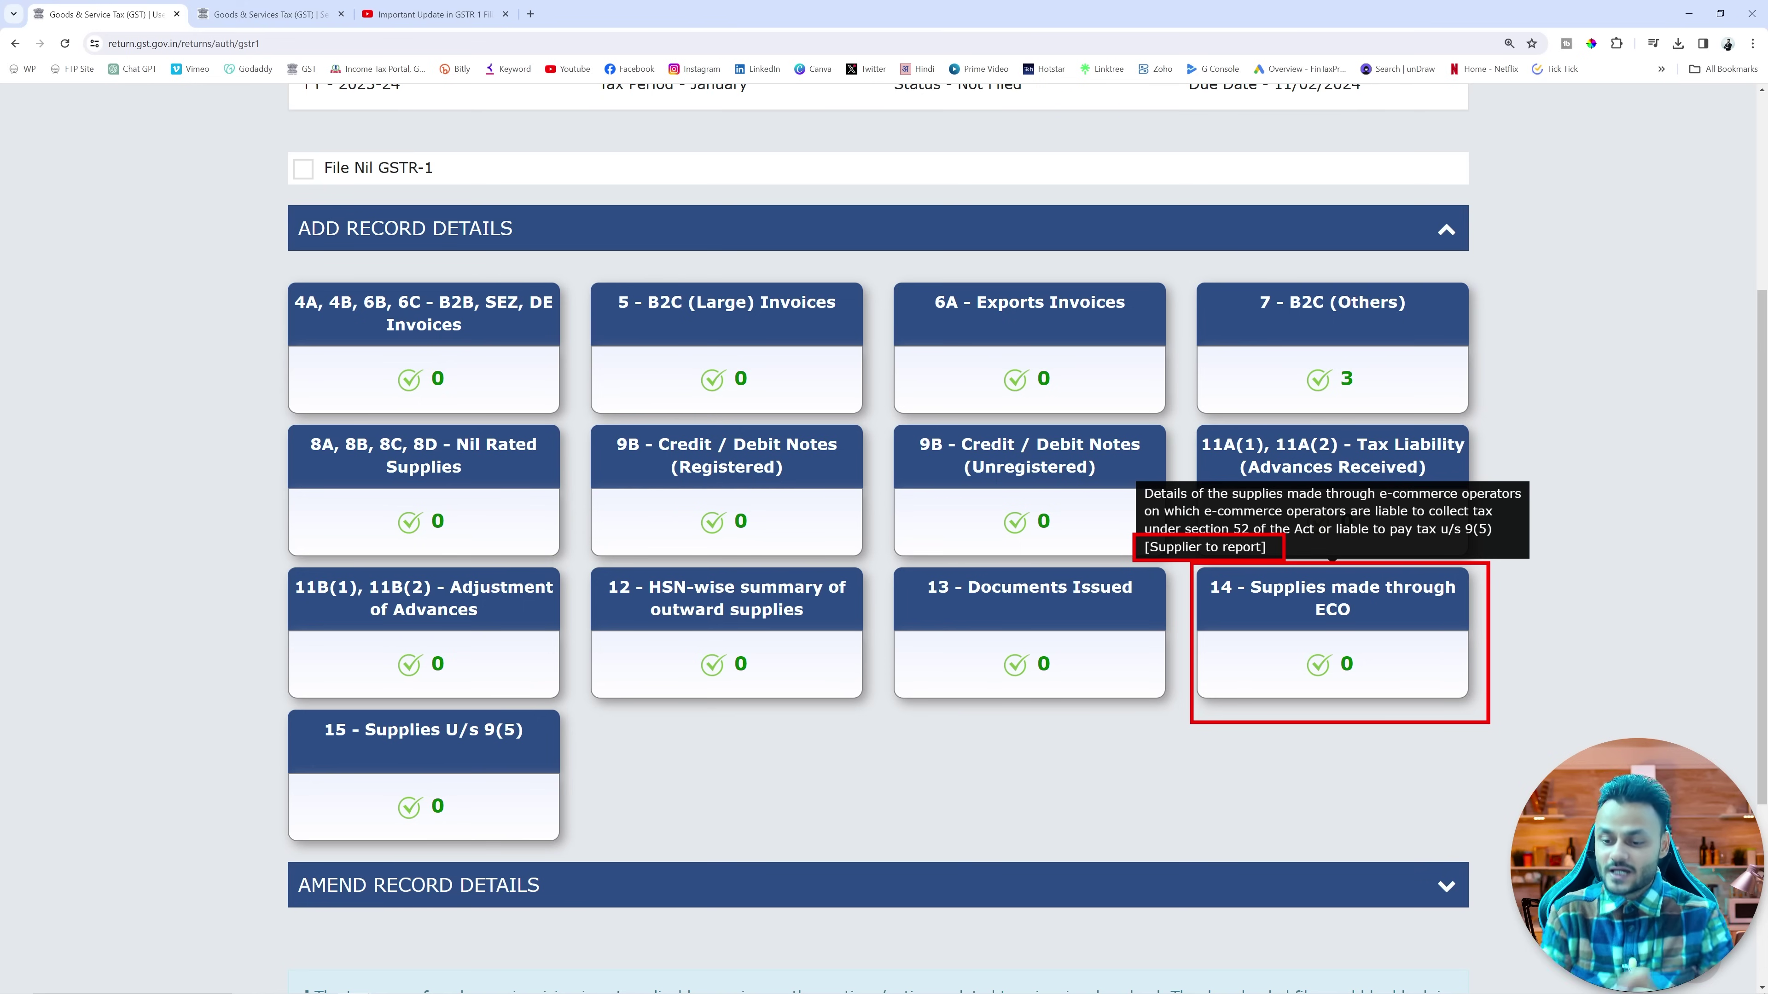
left_click(1368, 622)
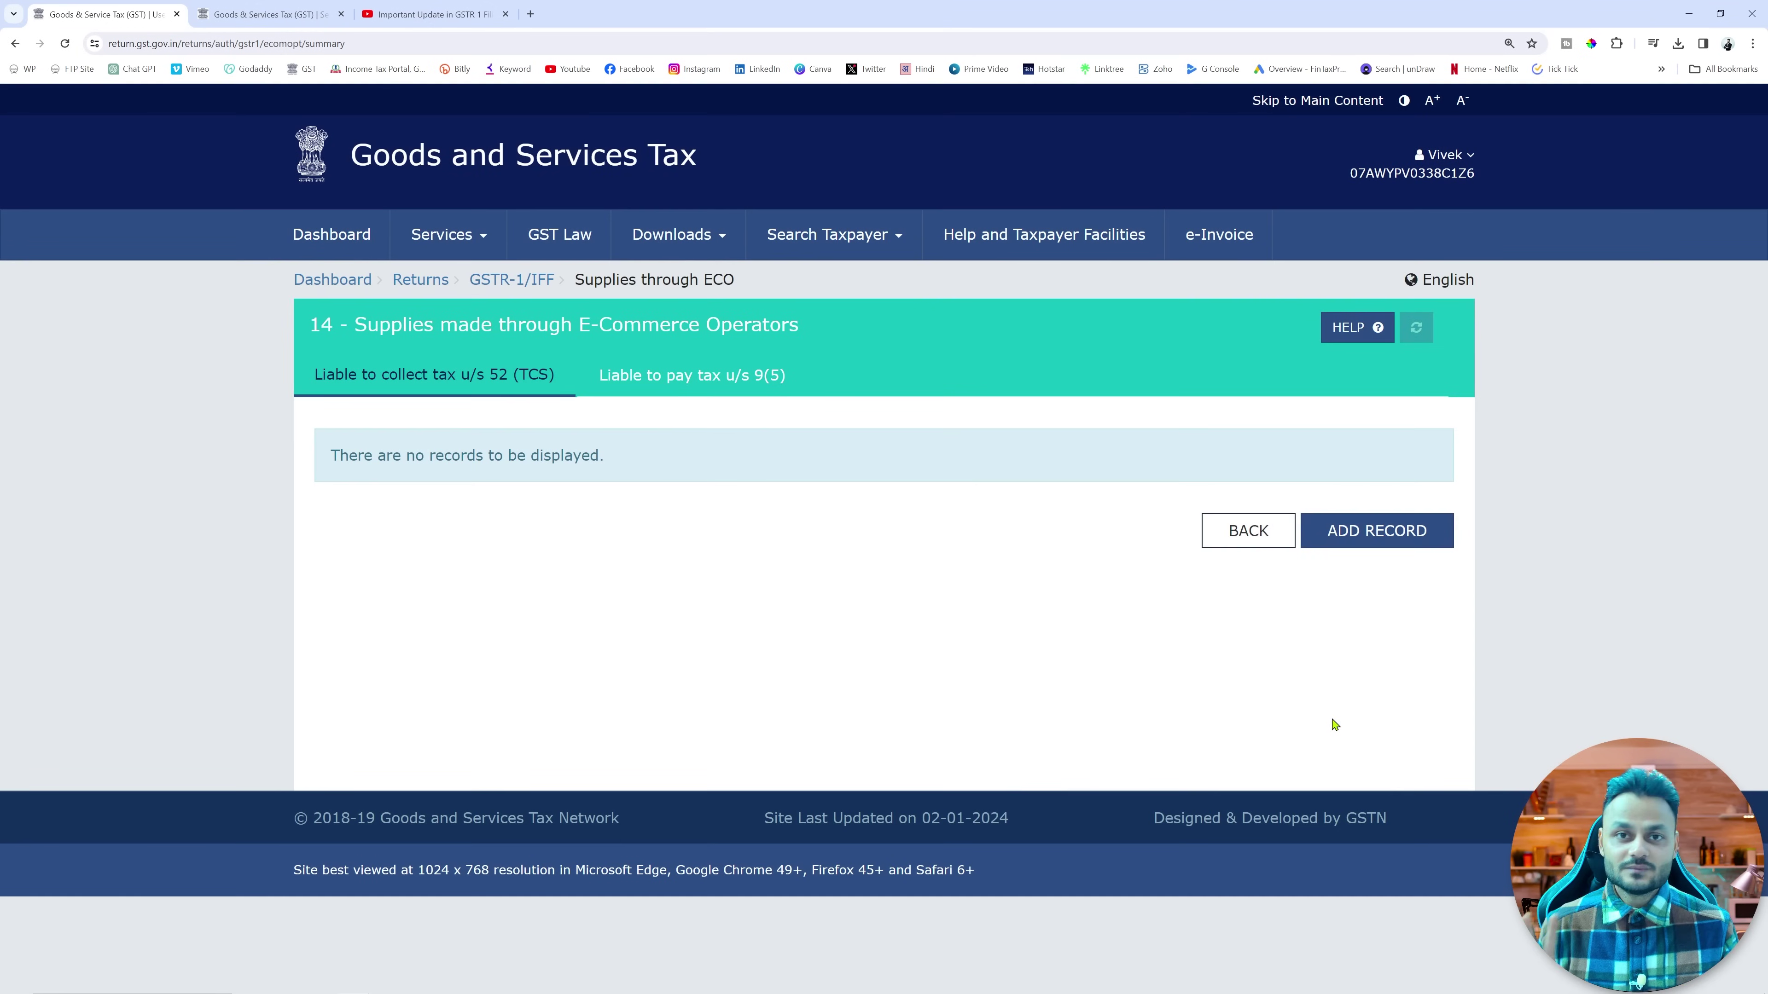
Step: Examine the two Table 14 categories, liable to collect tax u/s 52 (TCS) and liable to pay tax u/s 9(5)
key("ctrl+plus")
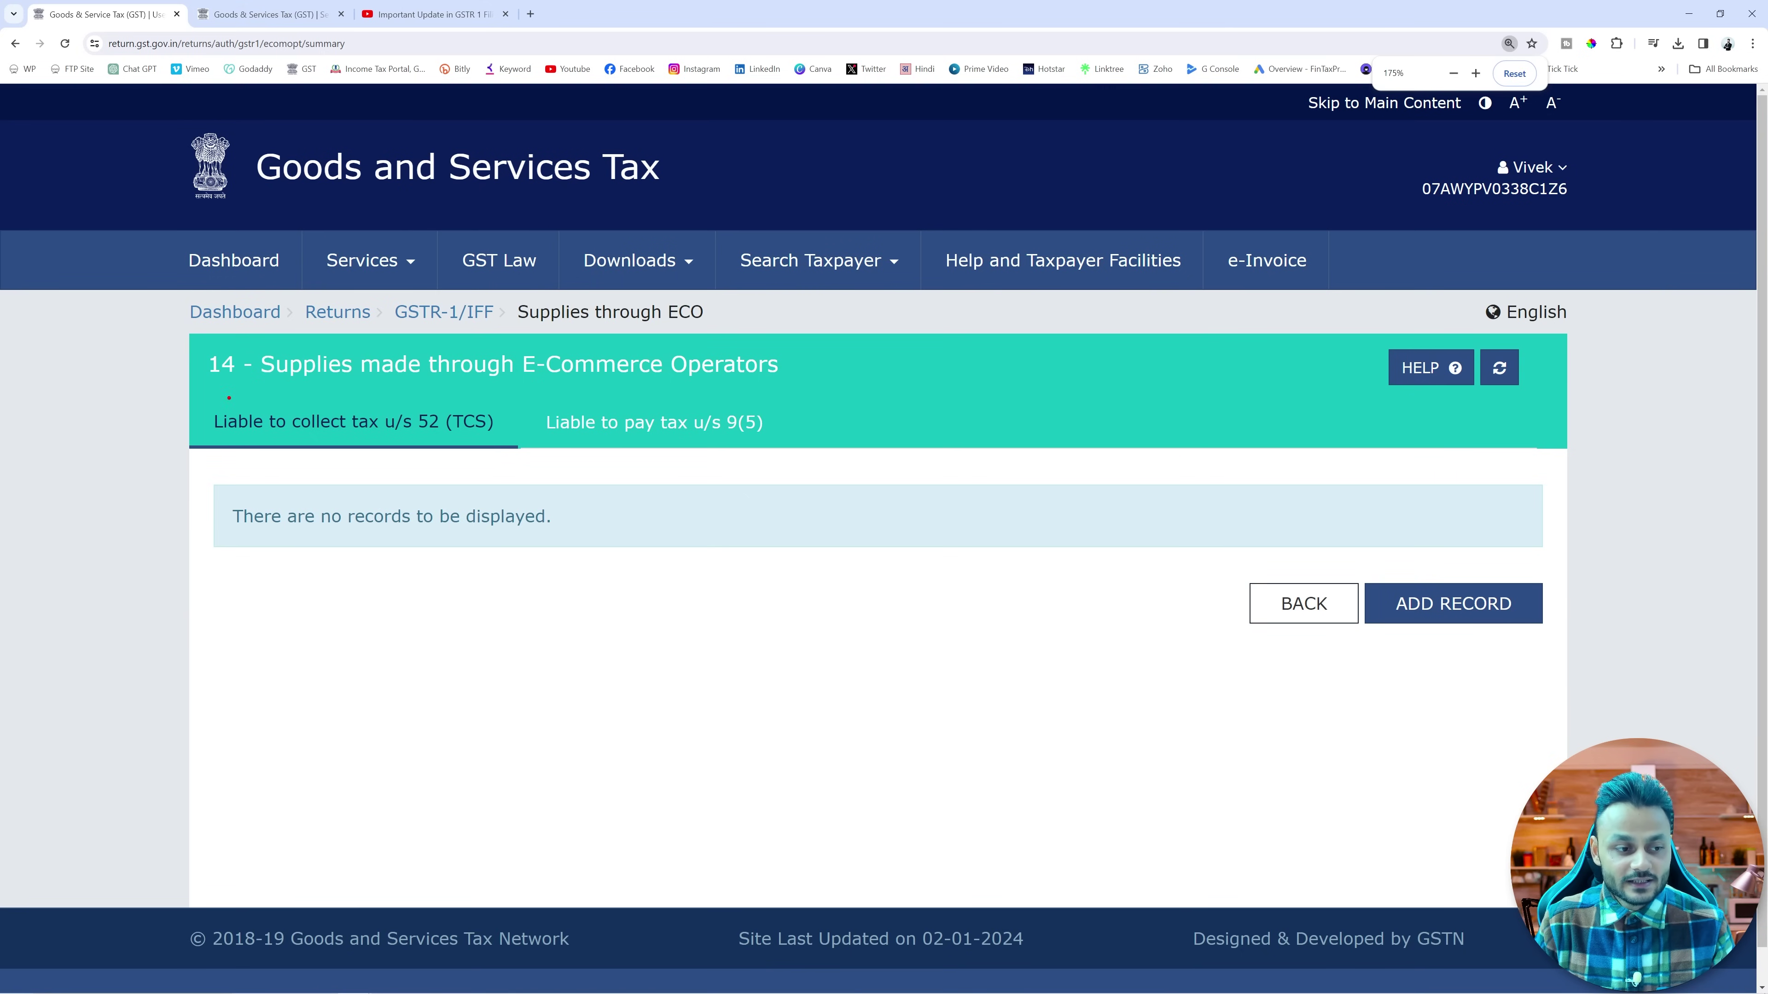
left_click_drag(166, 397, 507, 447)
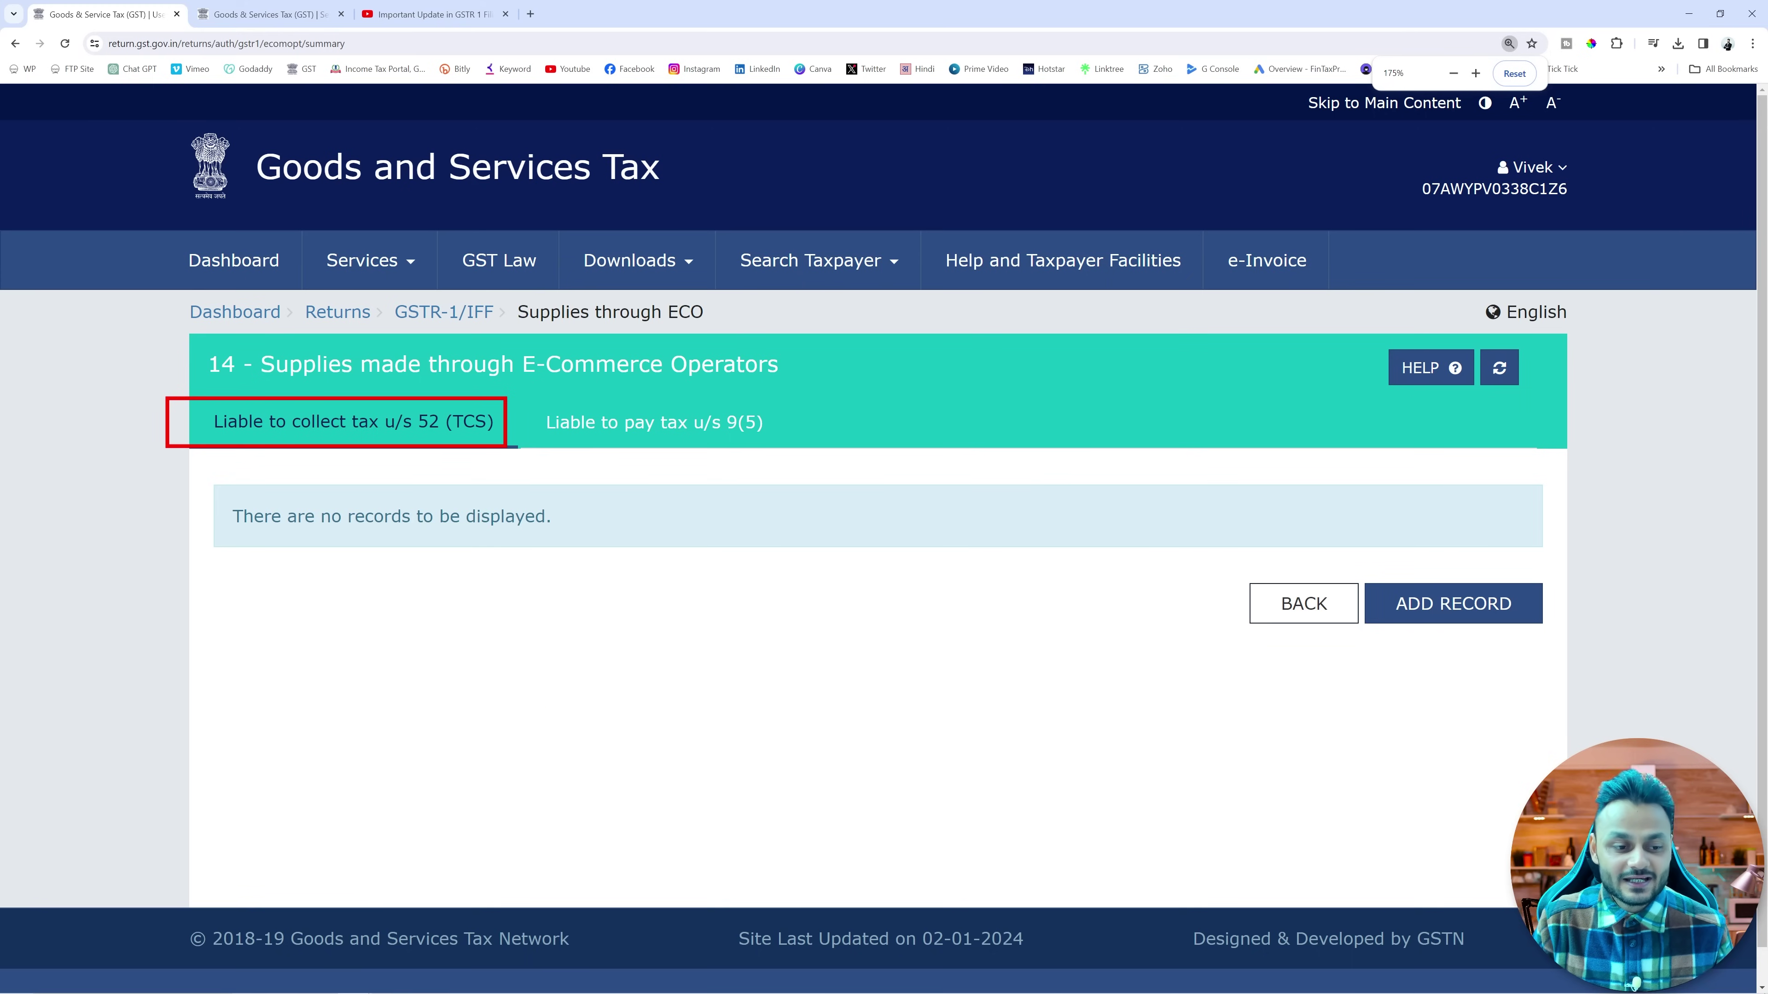
left_click_drag(374, 401, 443, 444)
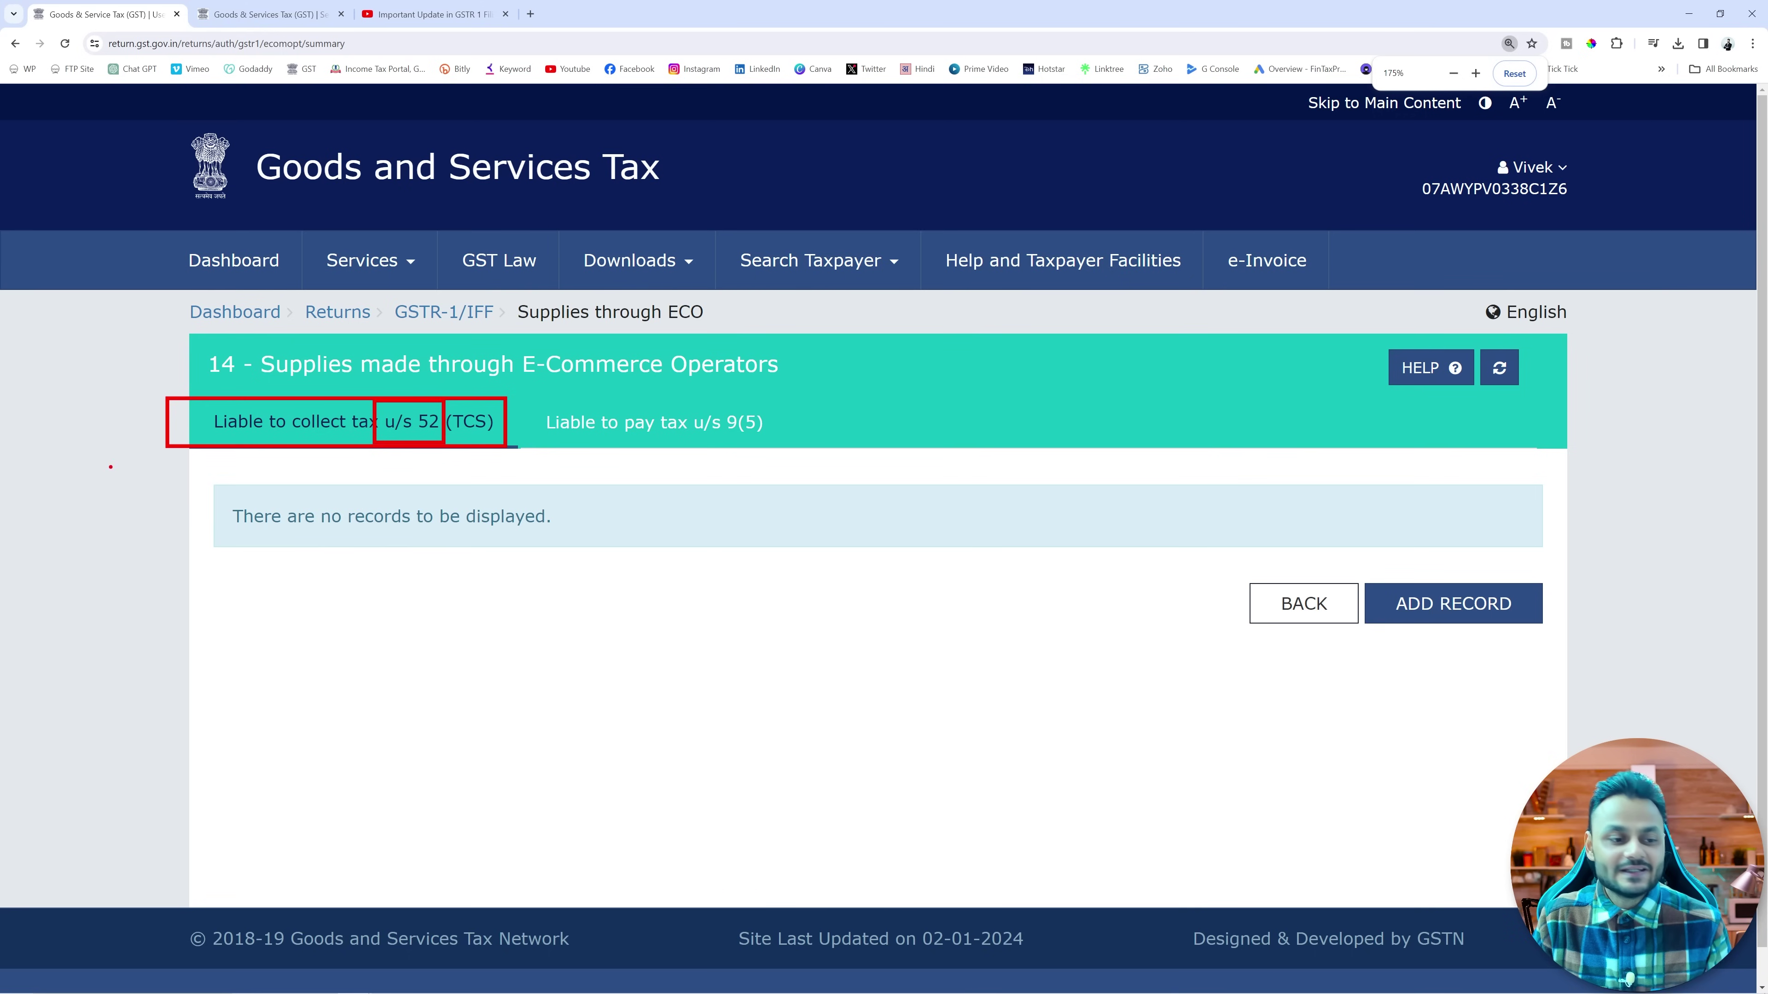
mouse_move(165, 430)
left_mouse_down()
mouse_move(147, 497)
mouse_move(167, 477)
left_mouse_up()
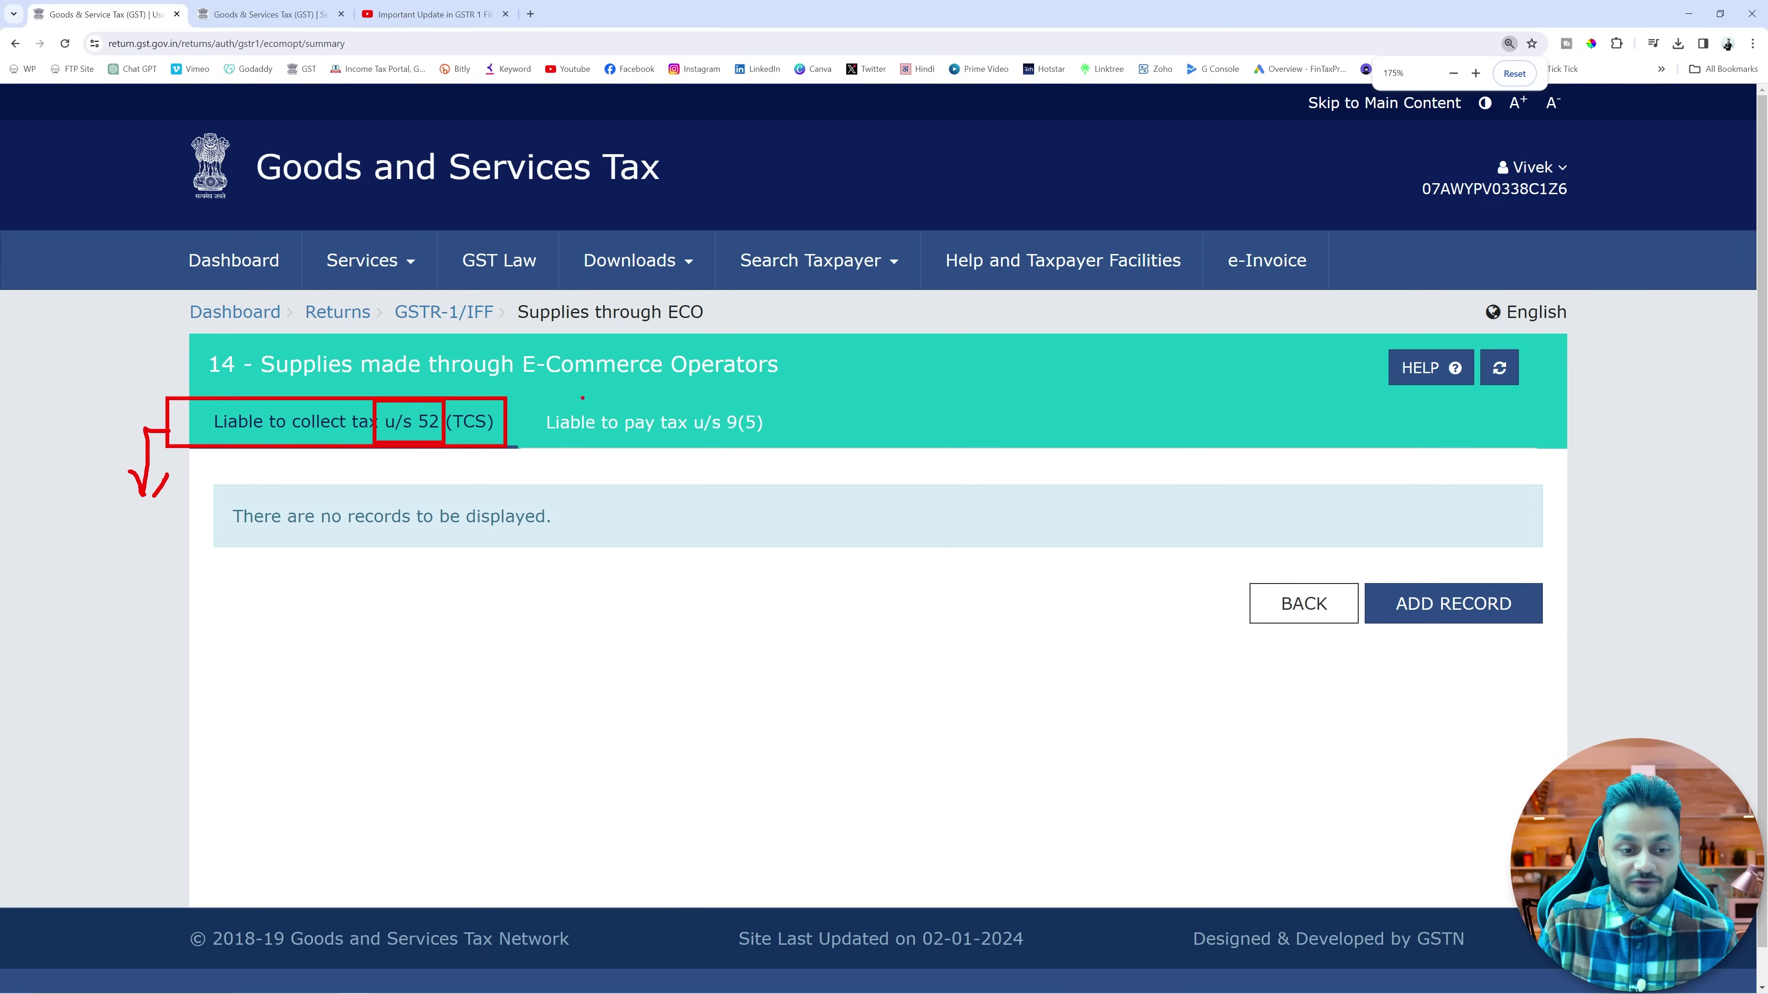
mouse_move(542, 403)
left_mouse_down()
mouse_move(789, 451)
mouse_move(835, 434)
mouse_move(861, 456)
mouse_move(964, 418)
left_mouse_up()
mouse_move(975, 412)
left_mouse_down()
mouse_move(979, 432)
mouse_move(1100, 403)
mouse_move(1159, 411)
left_mouse_up()
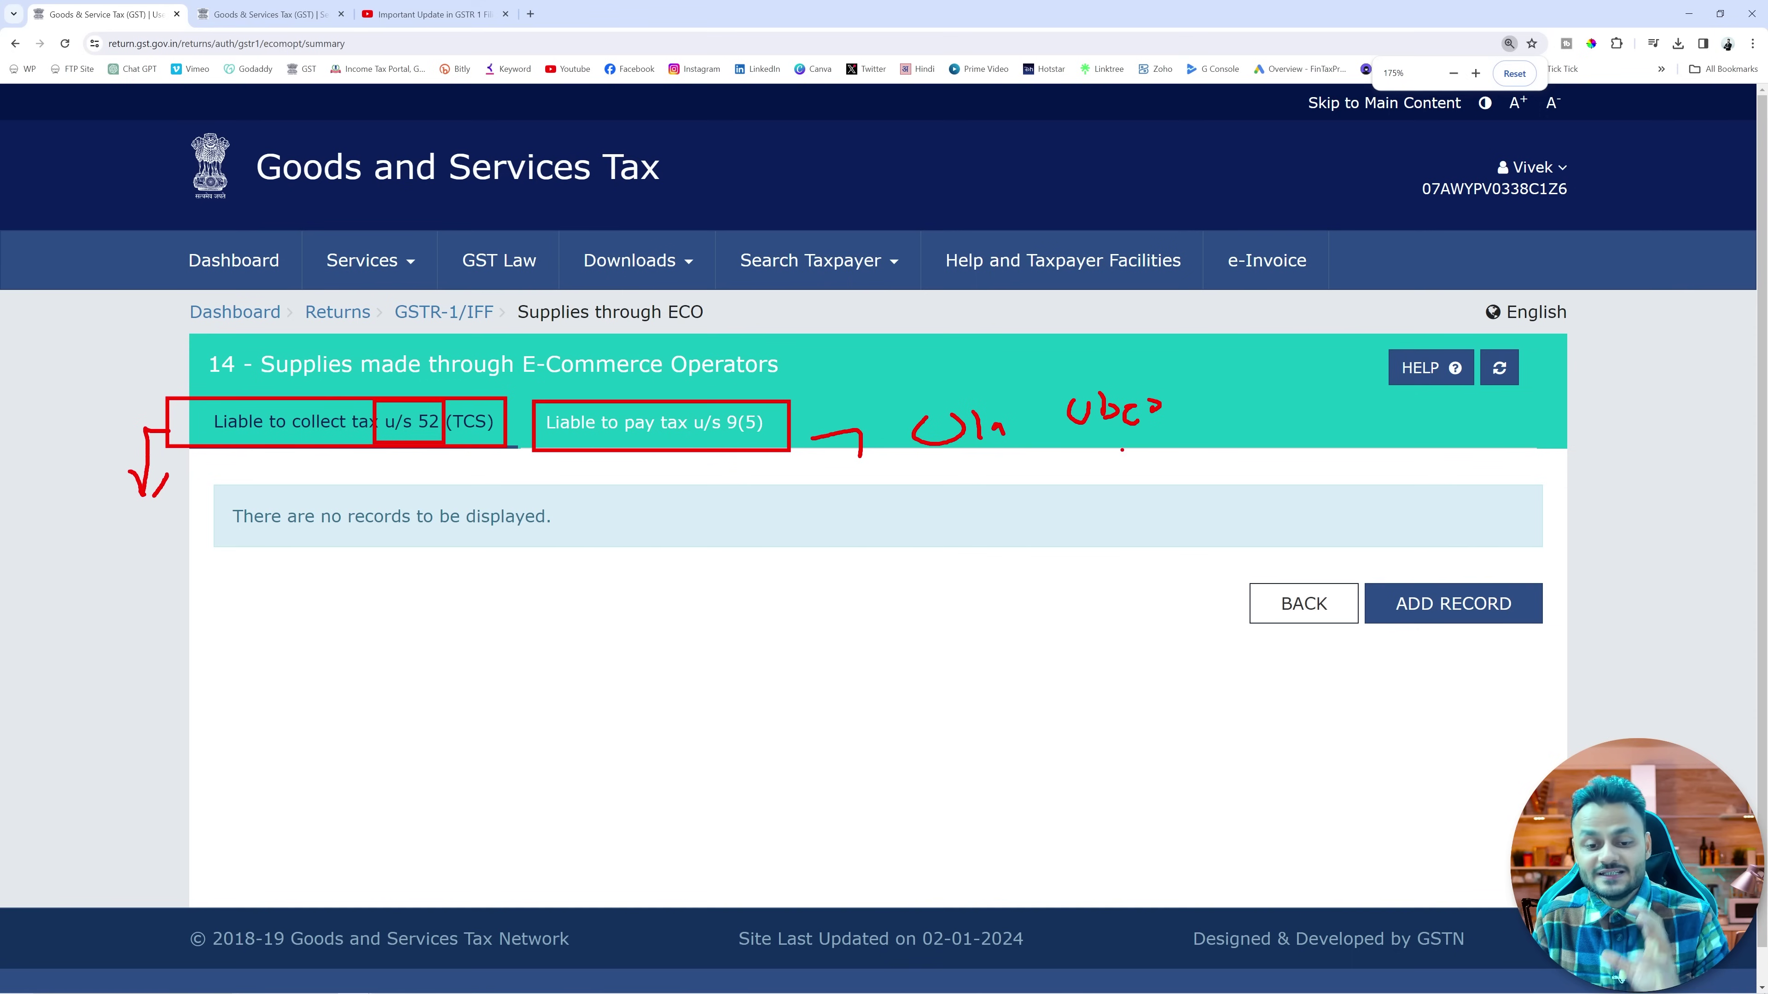
mouse_move(771, 413)
left_mouse_down()
mouse_move(745, 446)
mouse_move(750, 408)
left_mouse_up()
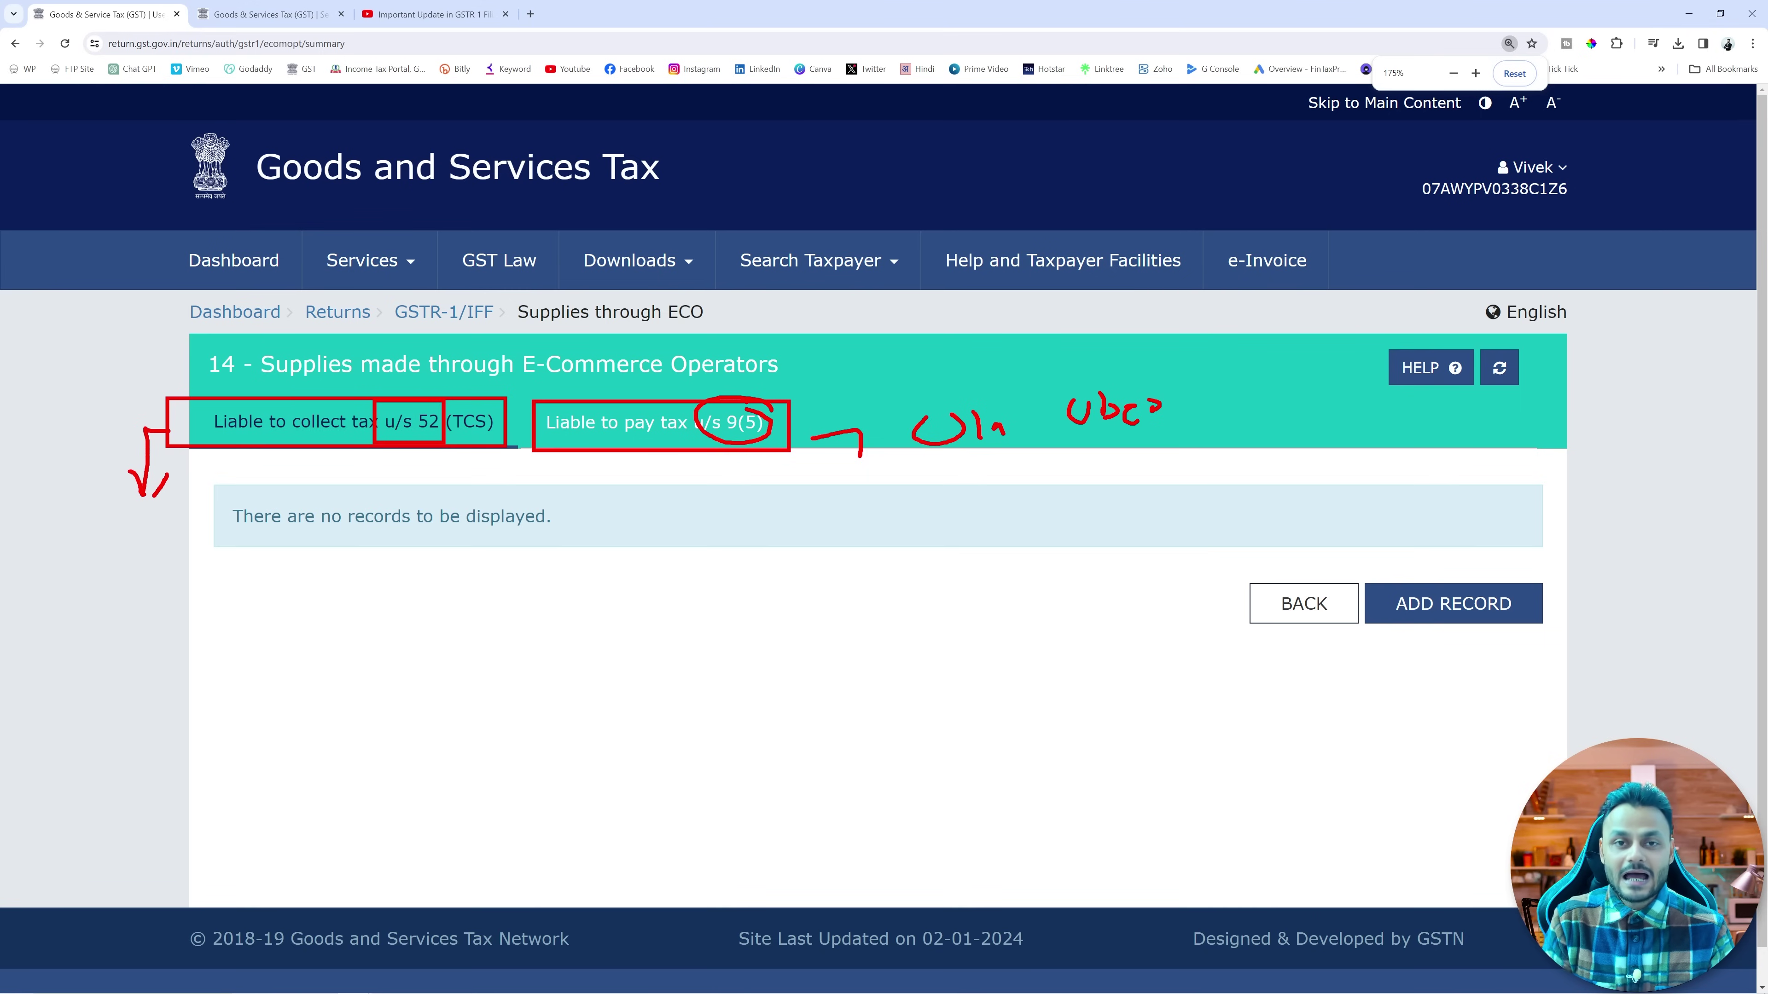
mouse_move(342, 391)
left_mouse_down()
mouse_move(275, 390)
mouse_move(234, 454)
mouse_move(541, 432)
mouse_move(306, 382)
left_mouse_up()
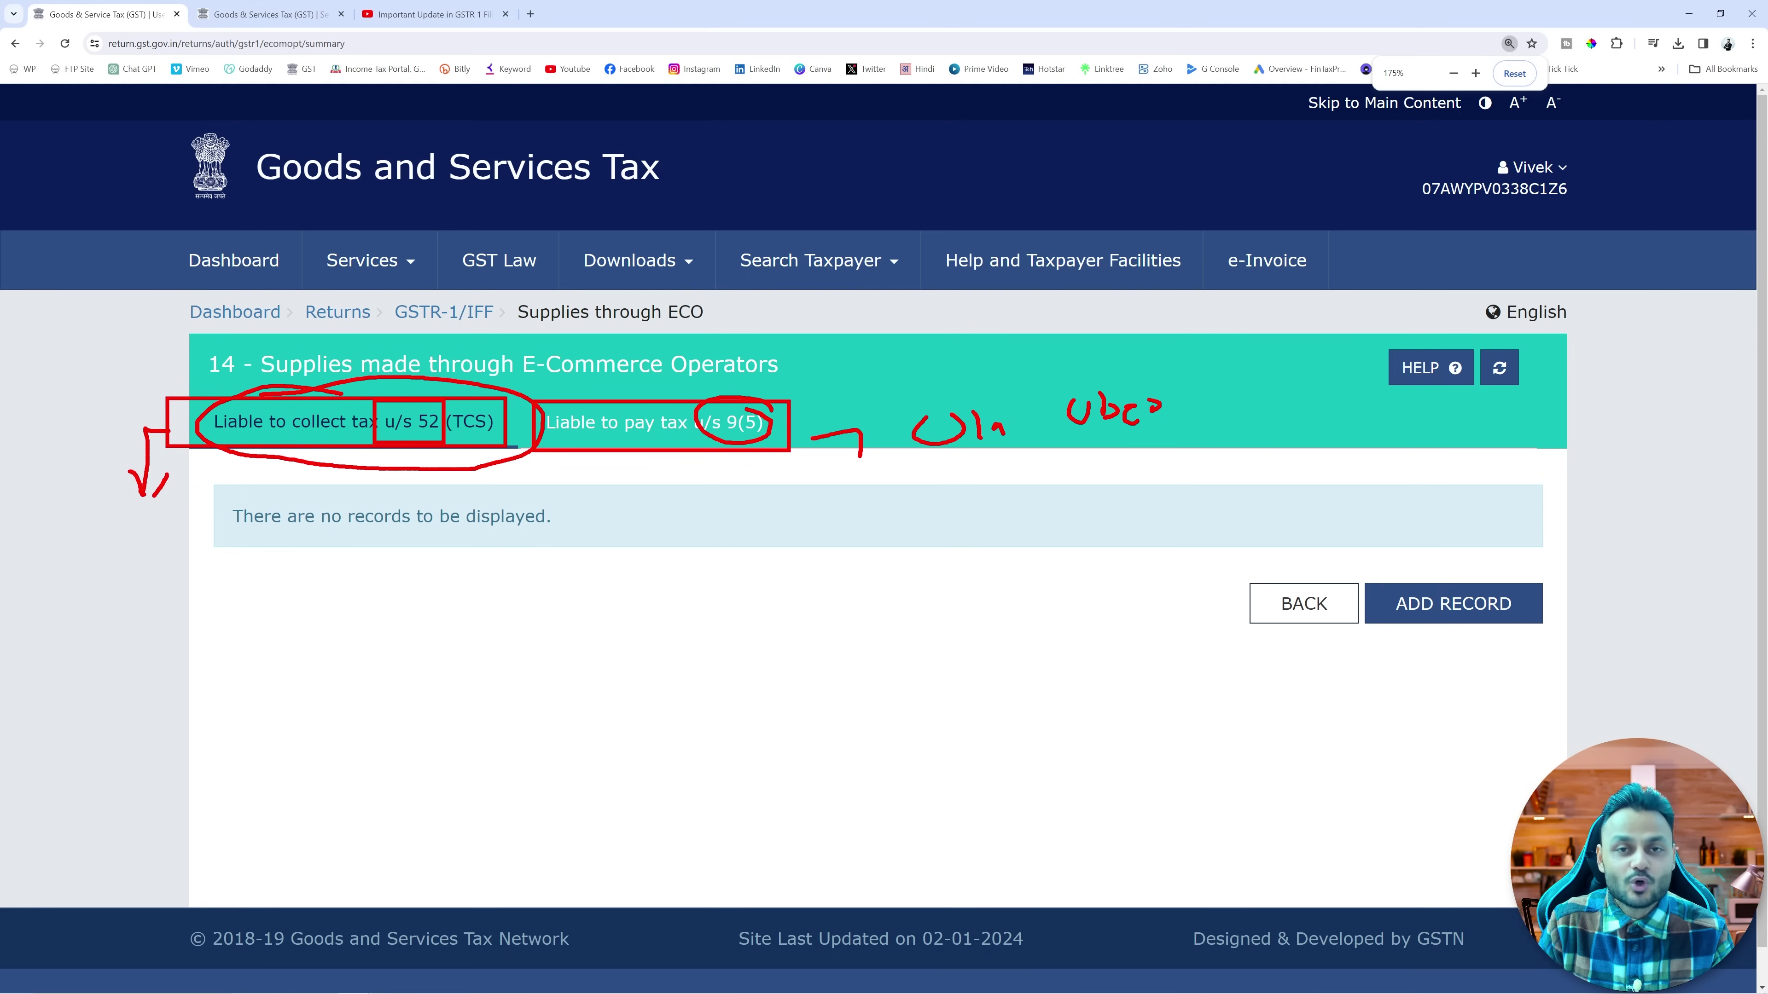
key("Escape")
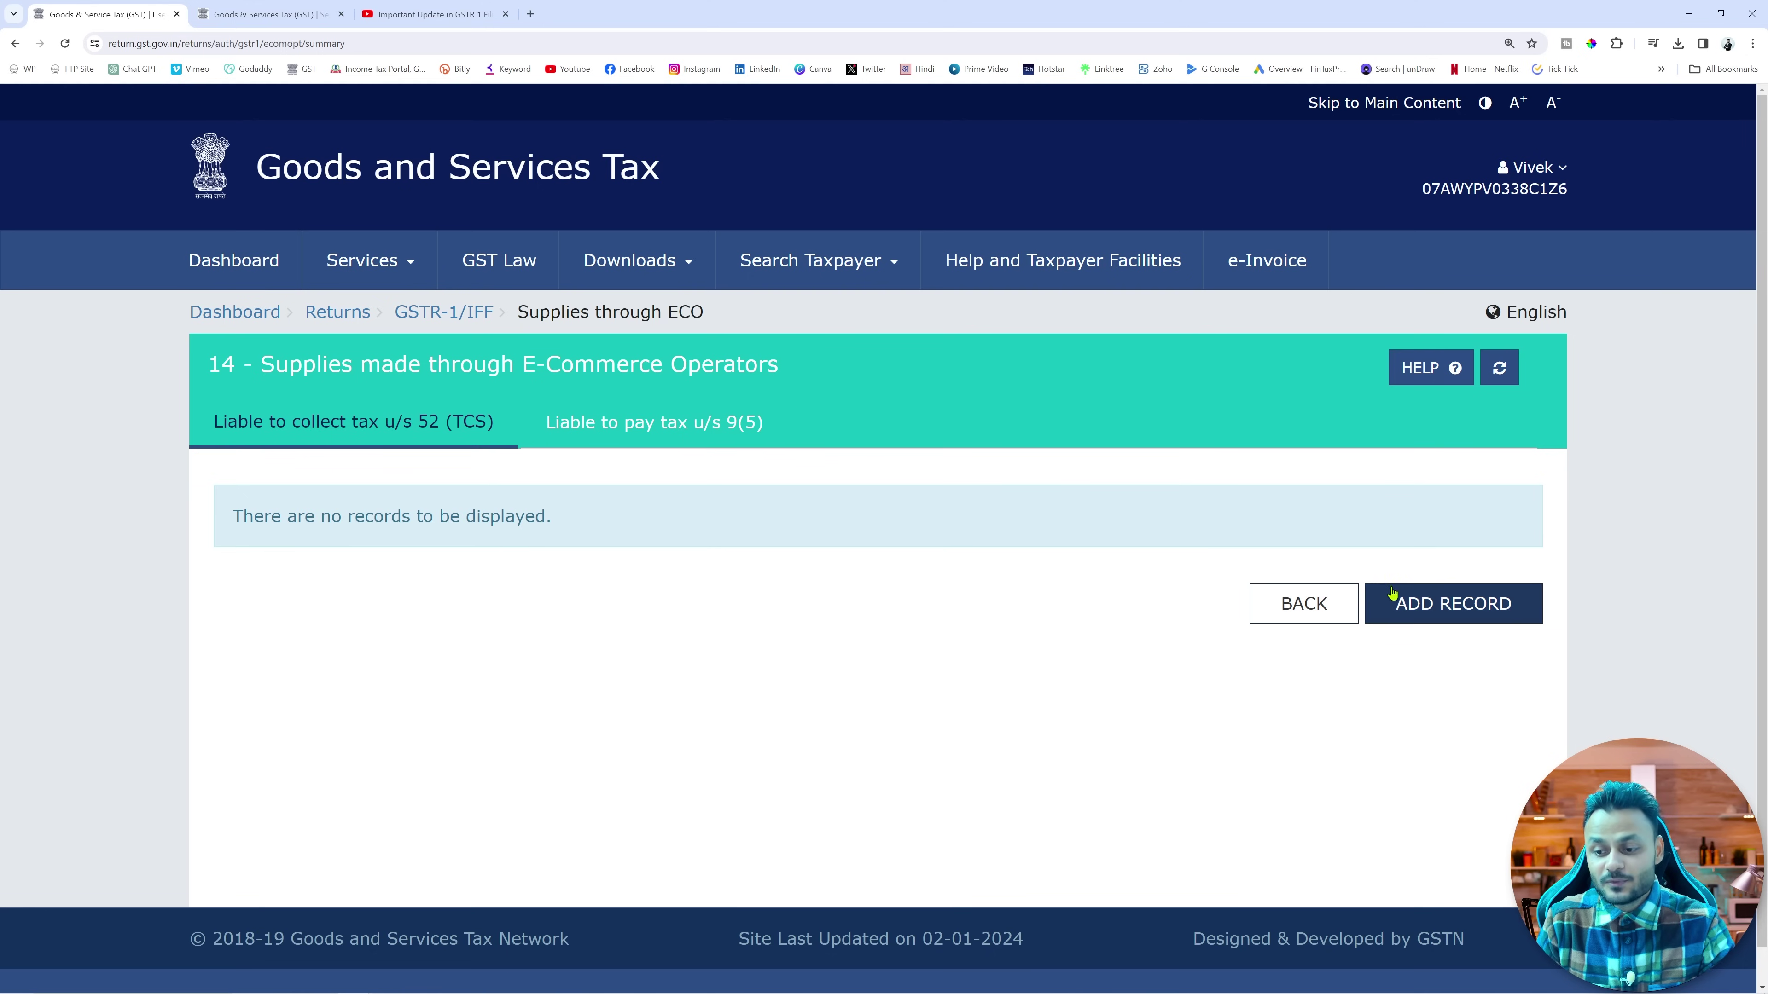
Step: Start a u/s 52 (TCS) record in Table 14 and enter Flipkart's GSTIN copied from the Example workbook
left_click(1485, 614)
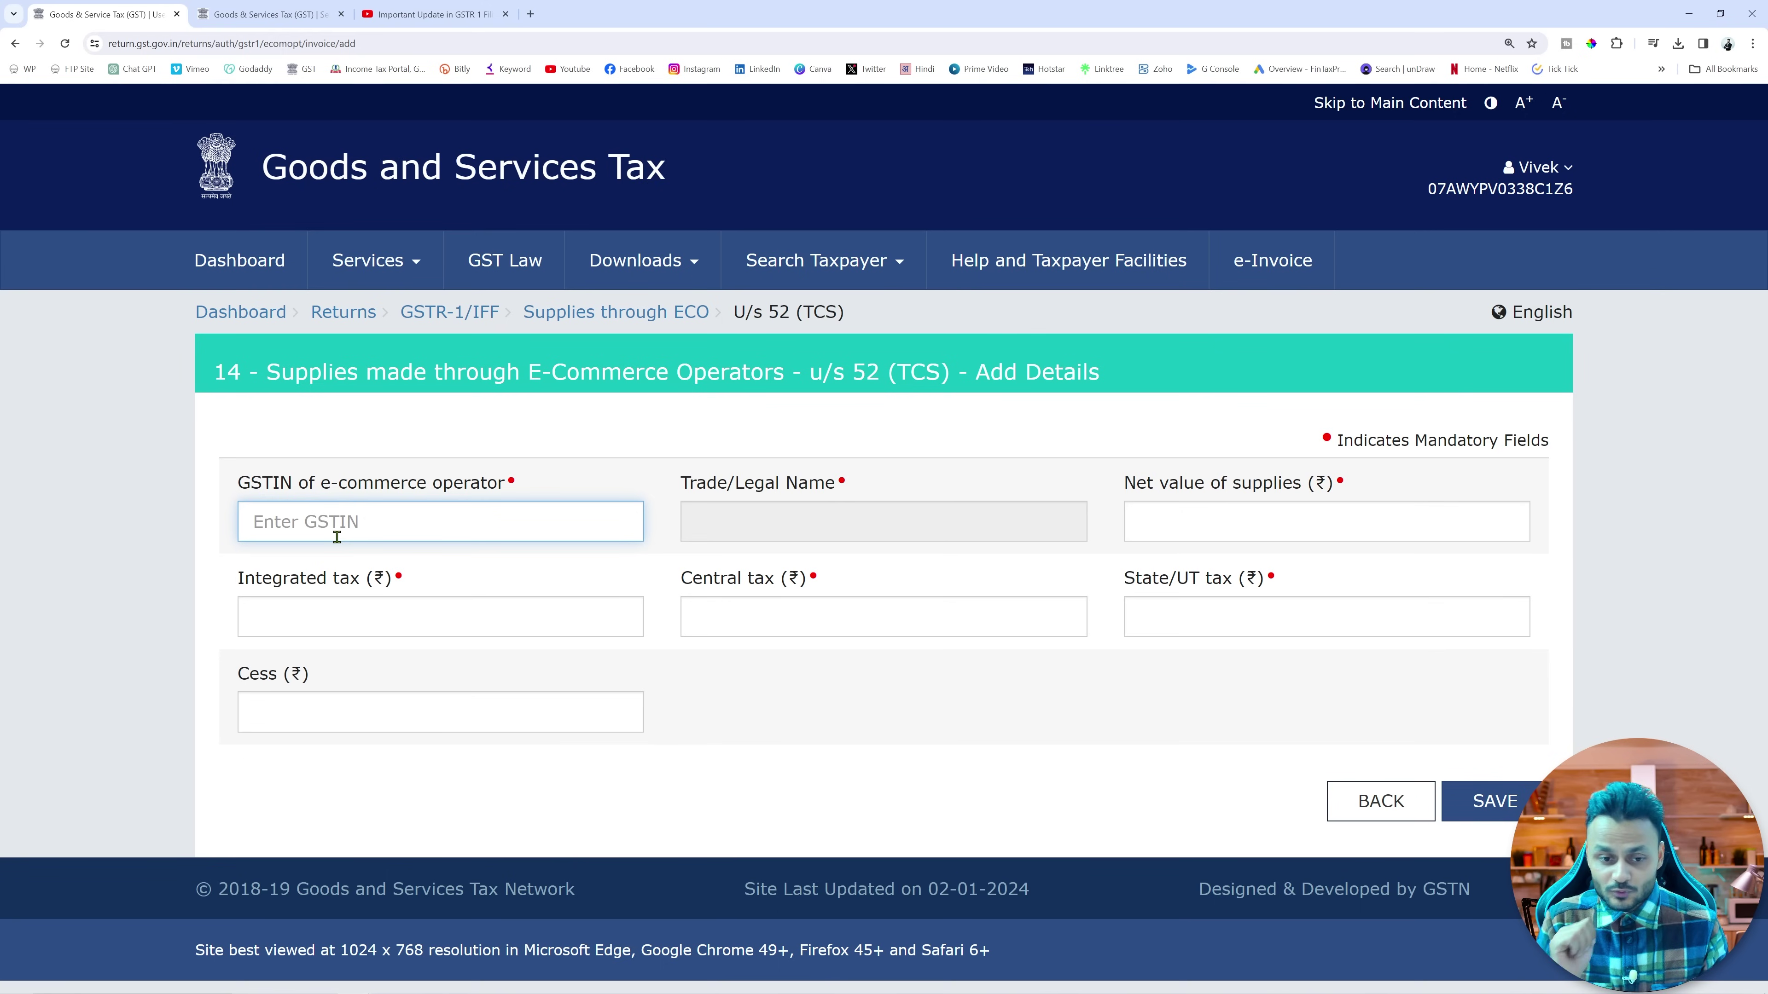
key("alt+Tab")
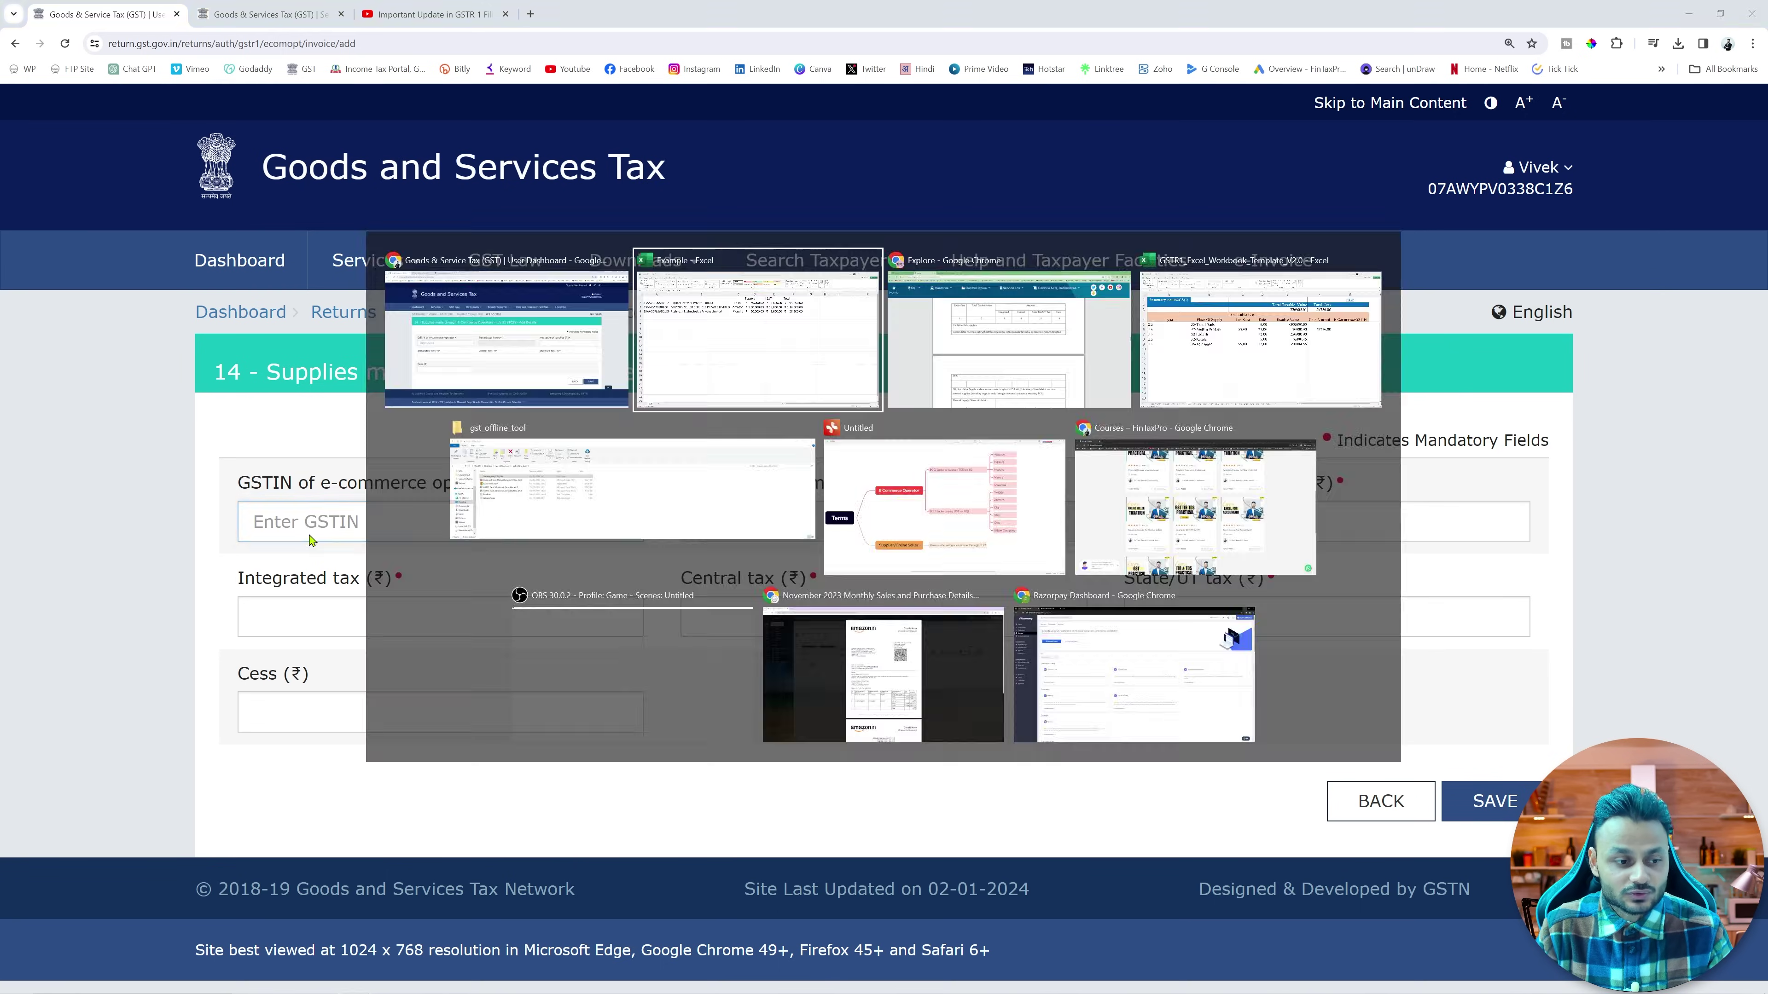
key("Up")
key("Up")
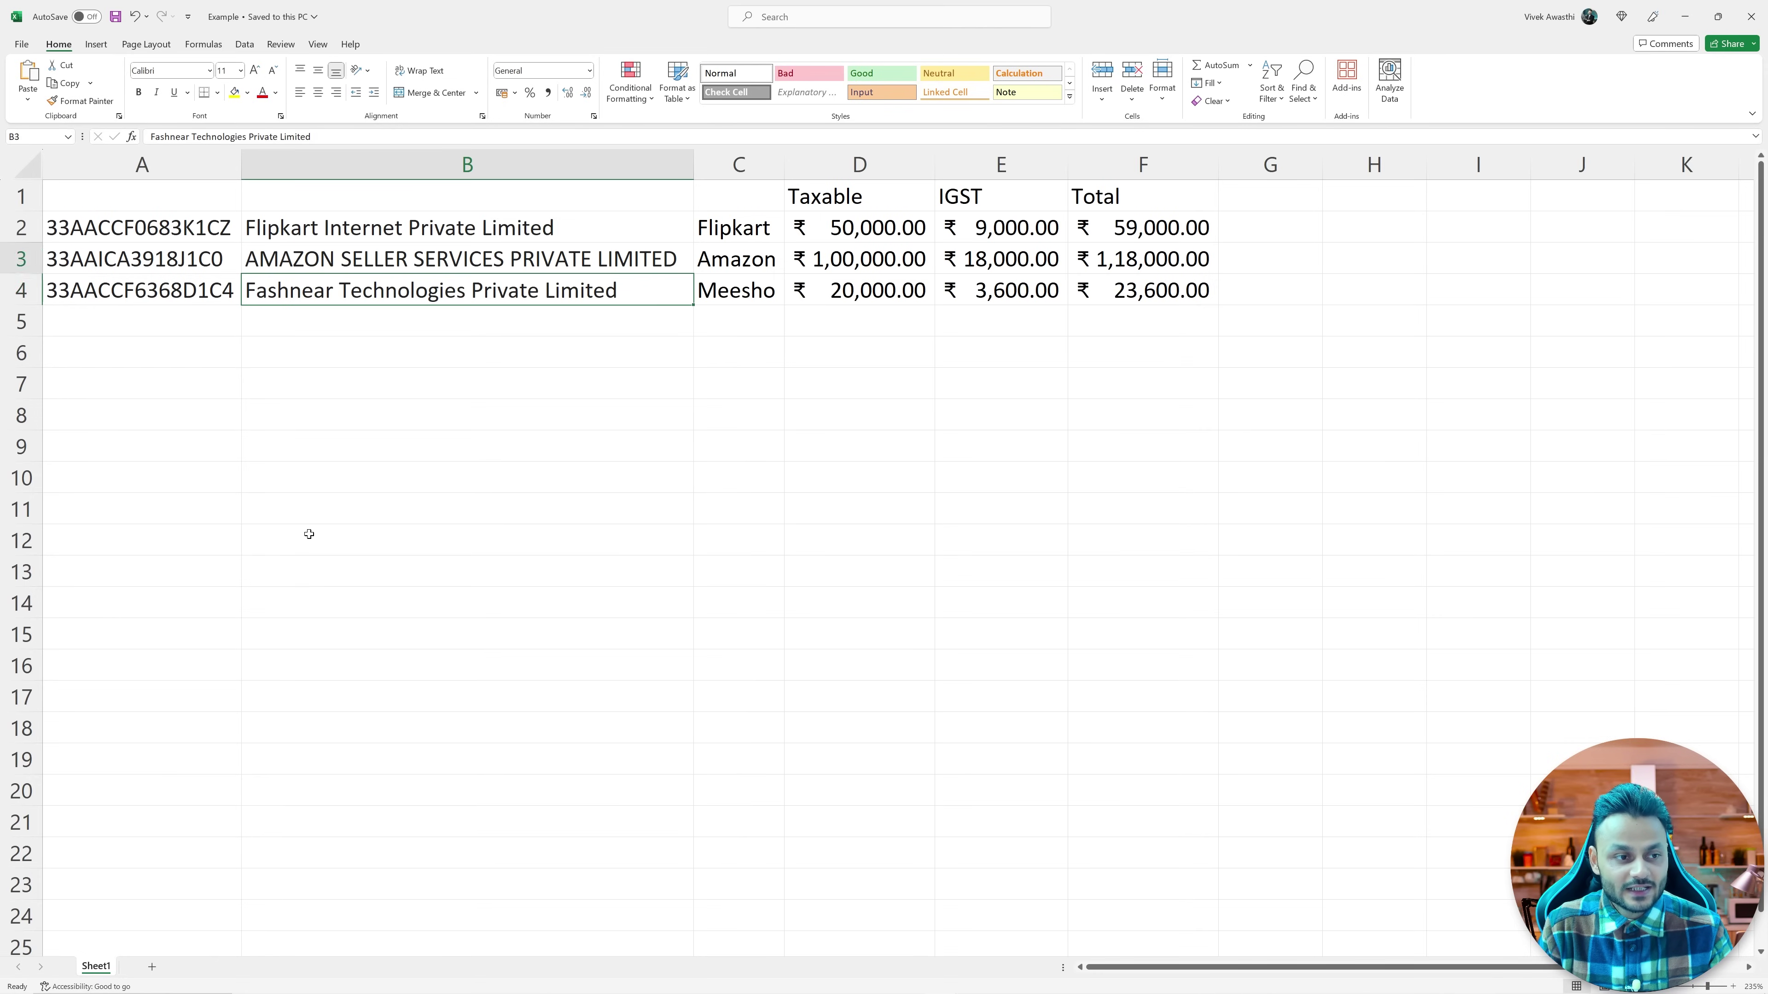
key("Left")
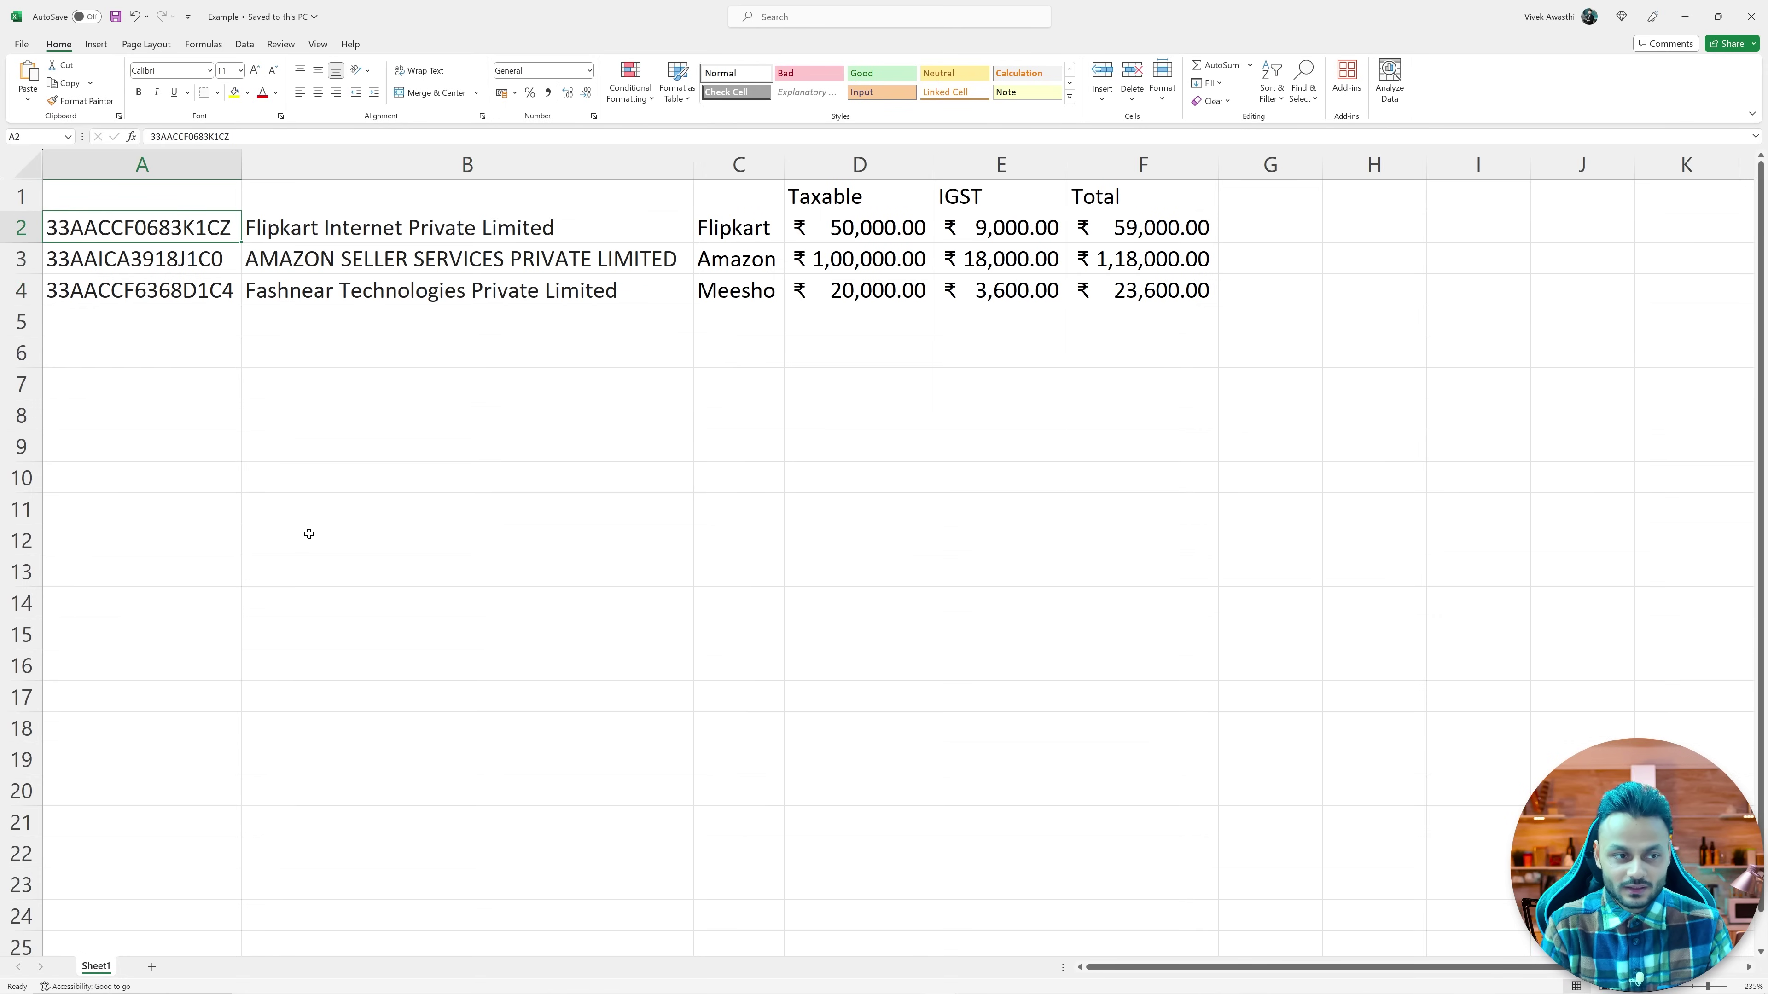
scroll(309, 534, "up", 1)
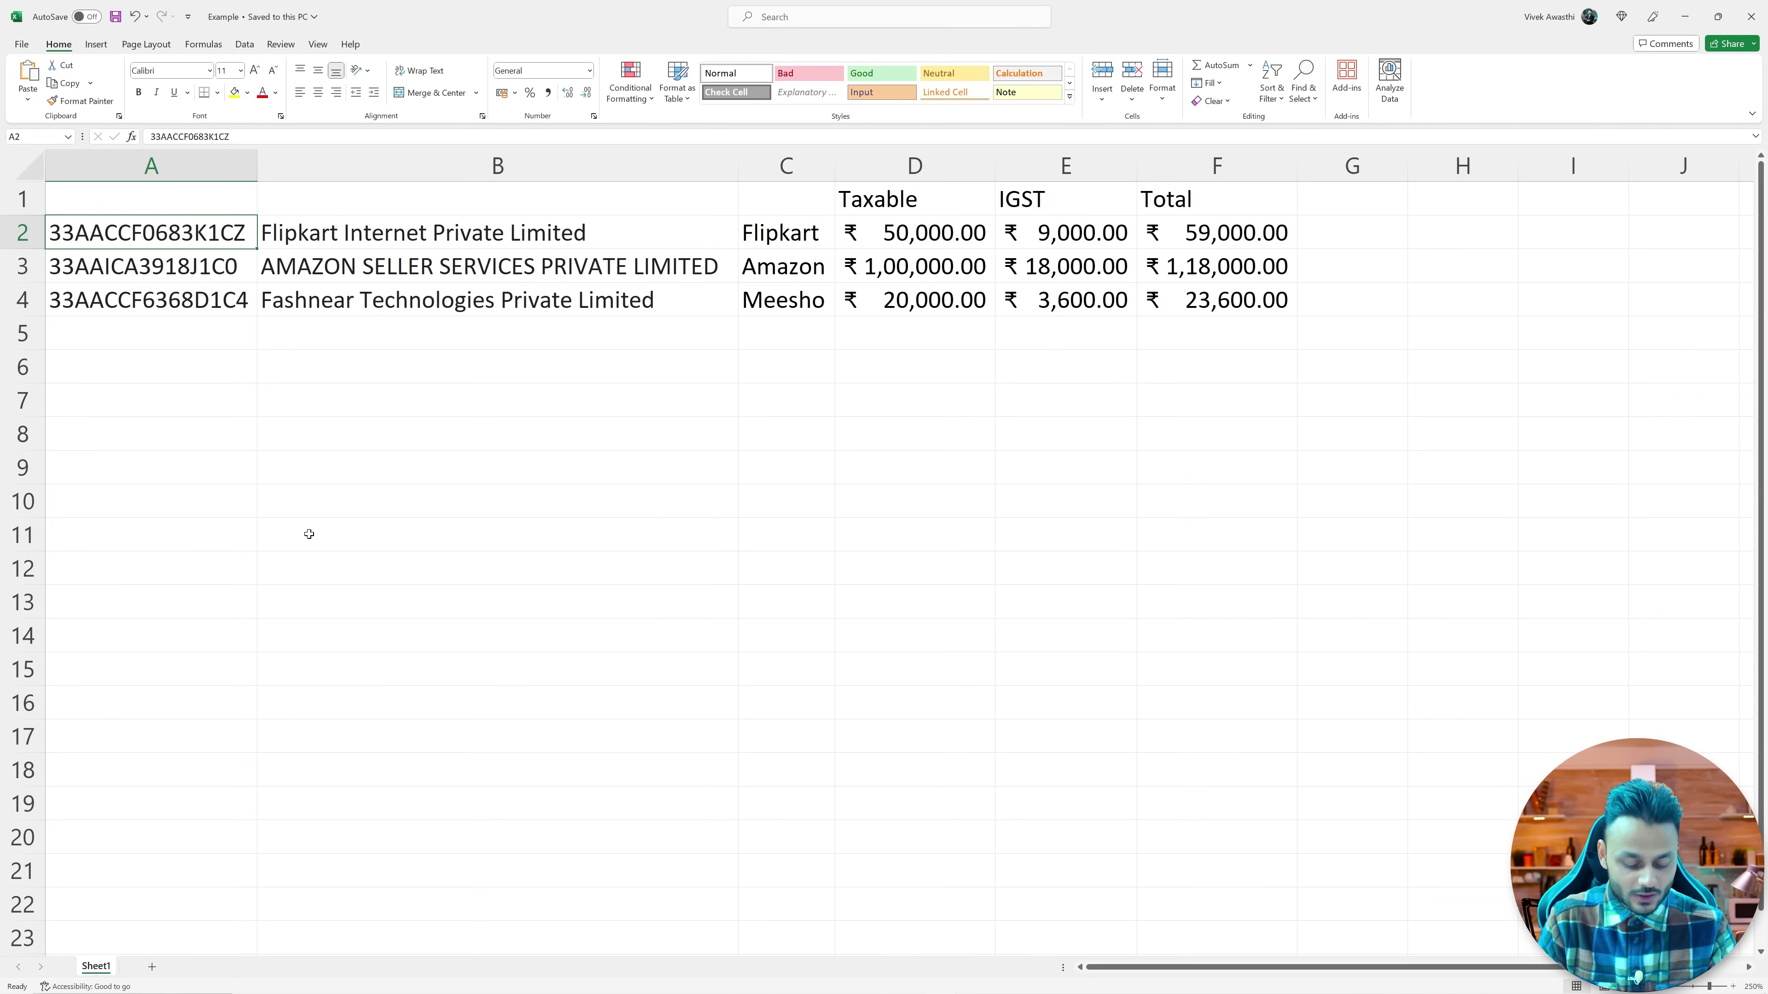
key("ctrl+c")
key("alt+Tab")
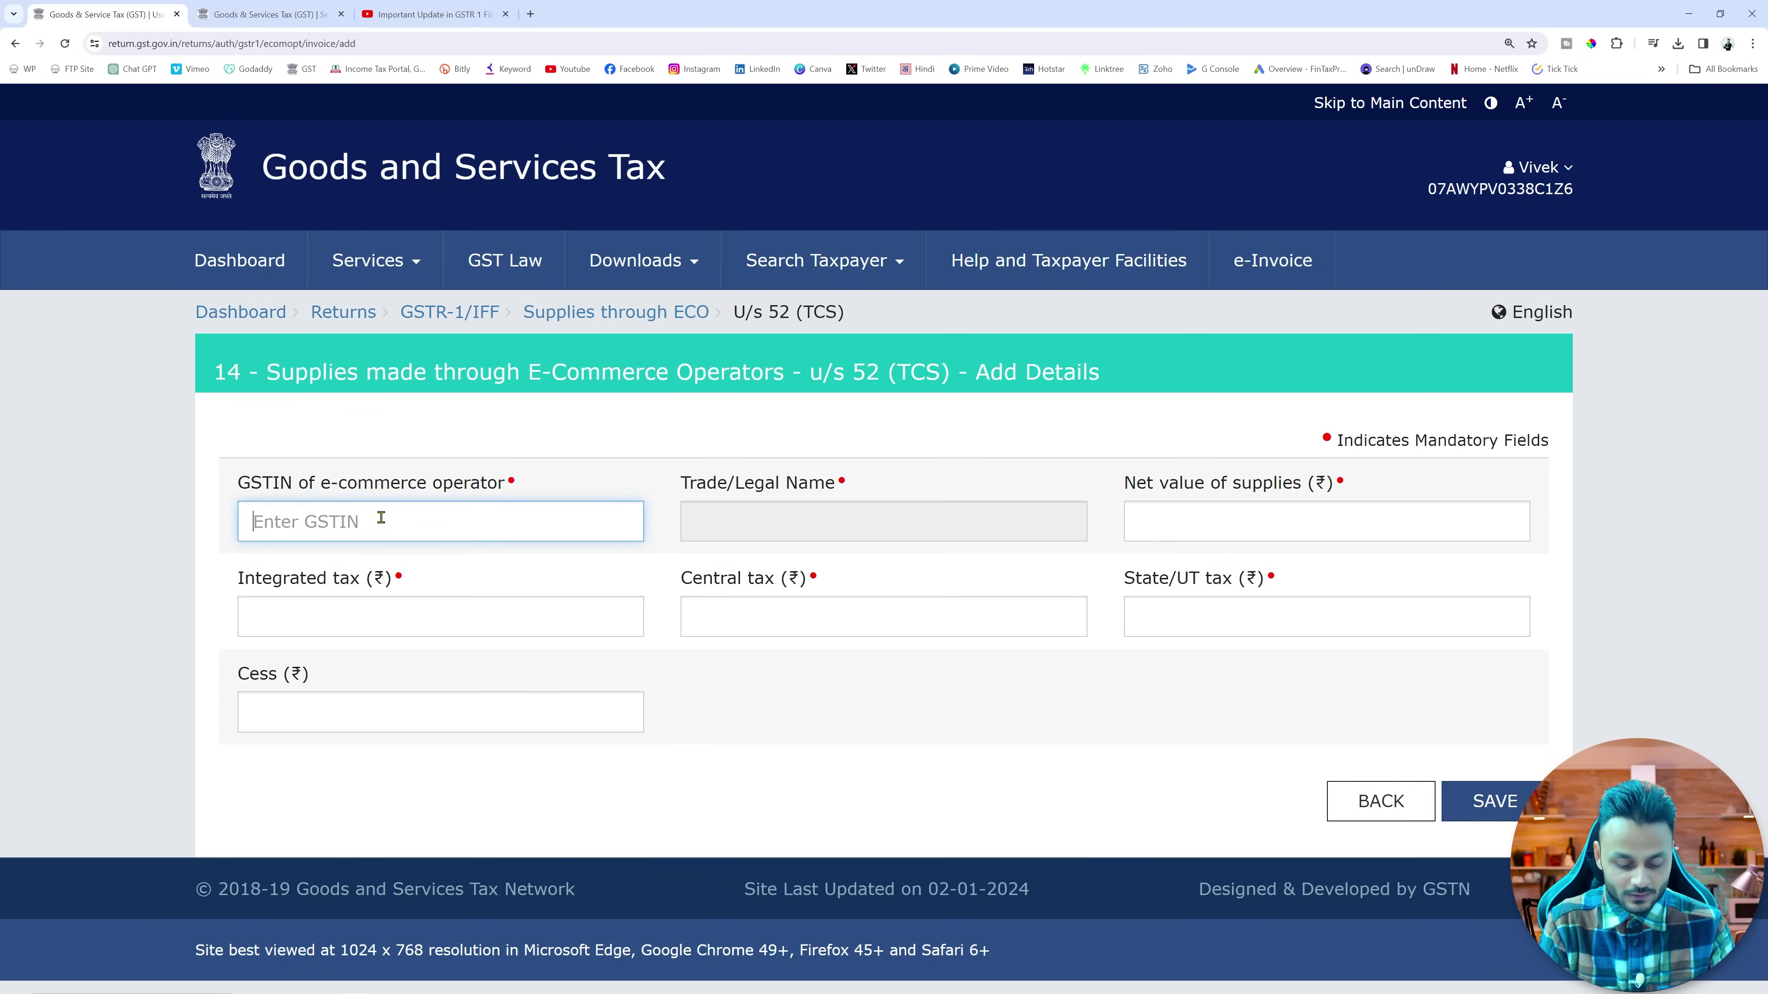
key("ctrl+v")
left_click(971, 472)
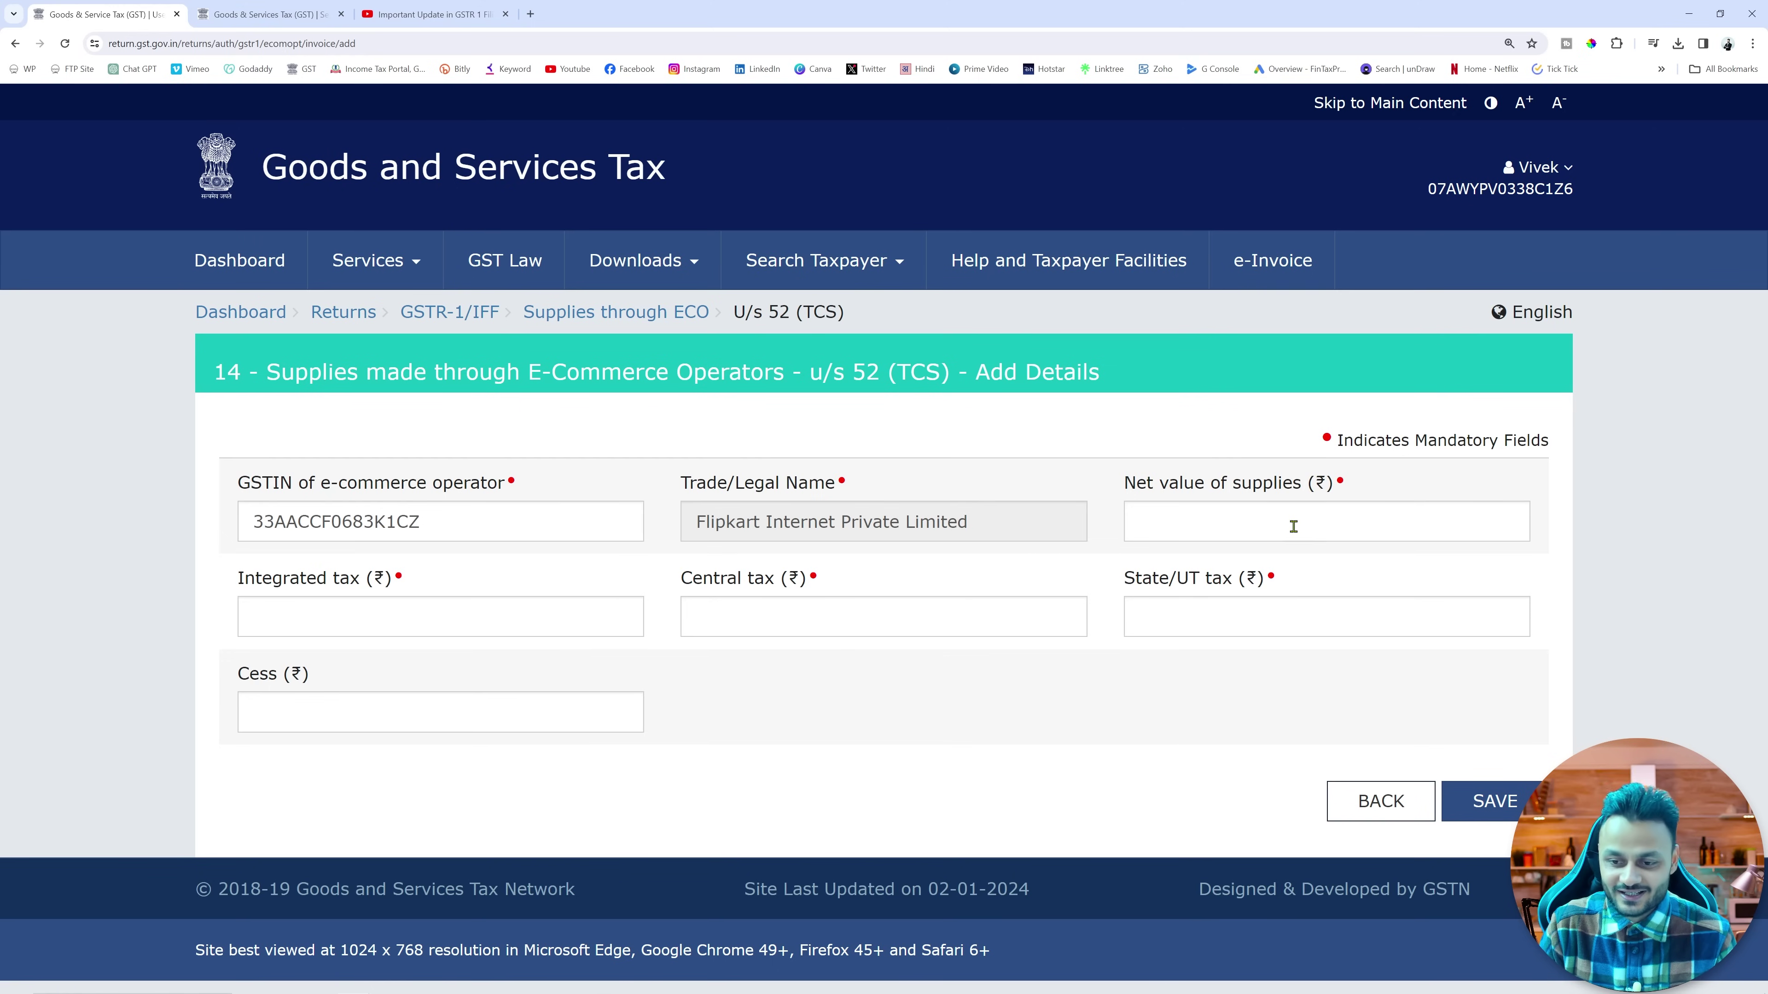
Step: Set Flipkart's net value of supplies to 50,000, integrated tax to 90,000 and central tax to 0, and save the Table 14 record
left_click(1141, 520)
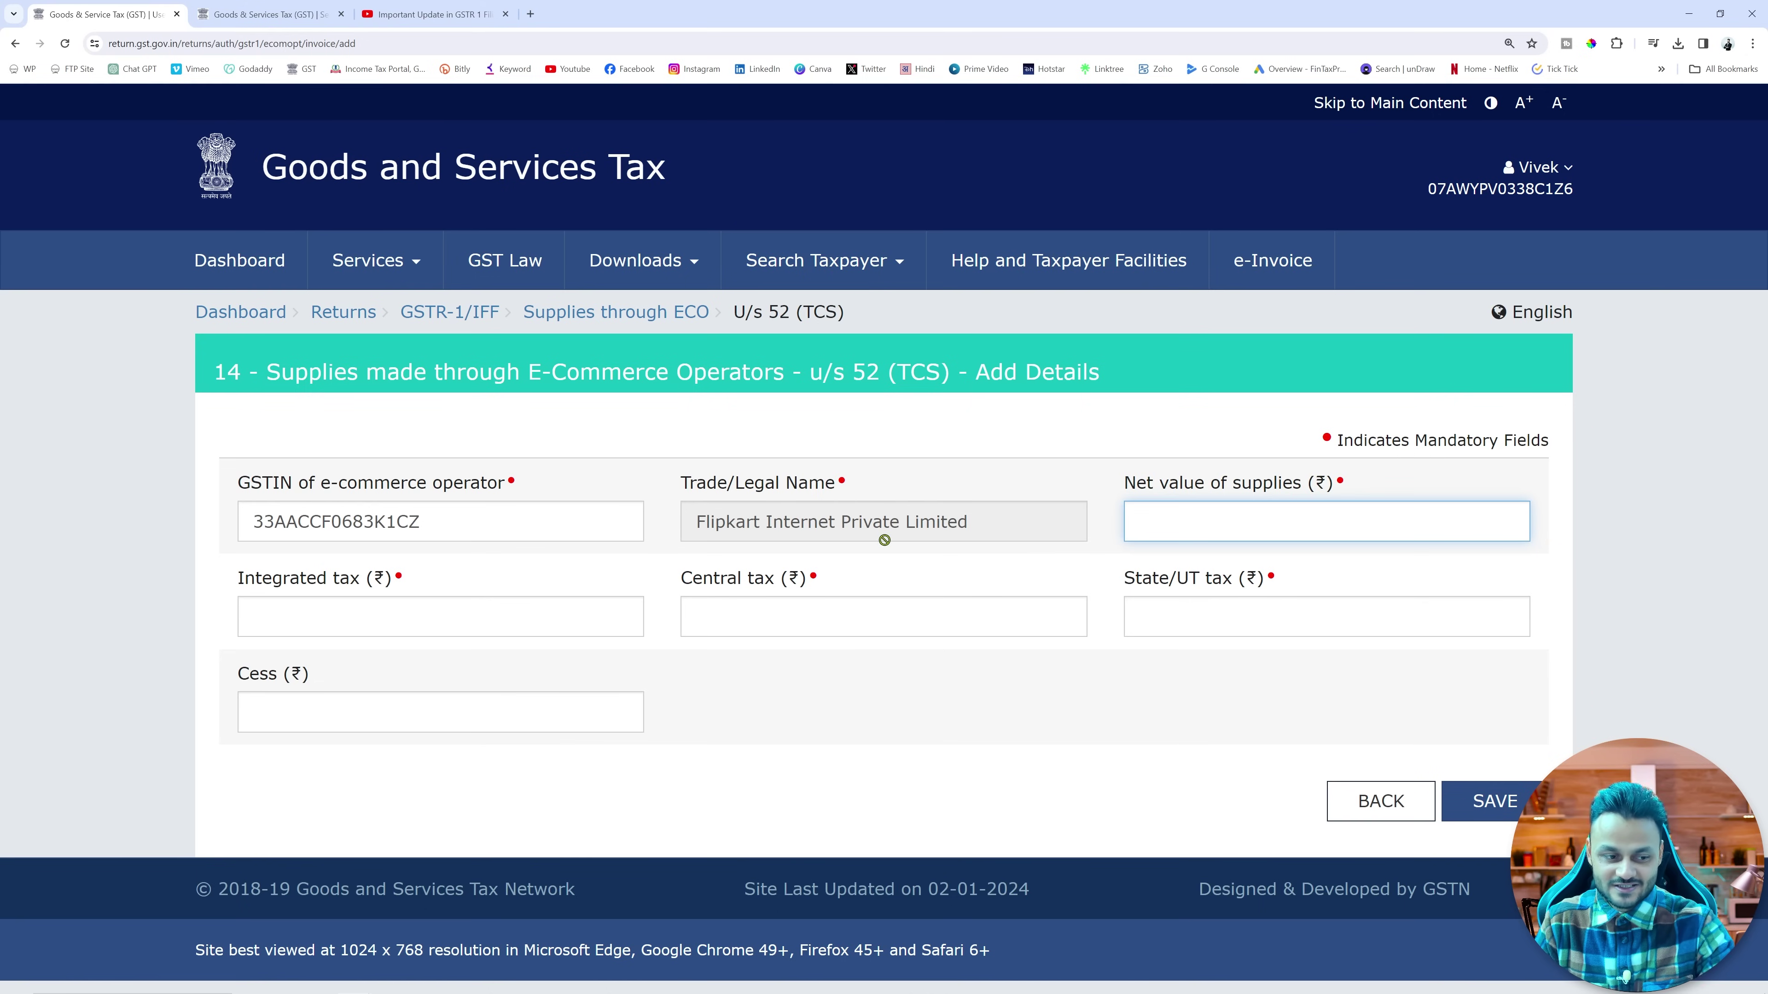
key("alt+Tab")
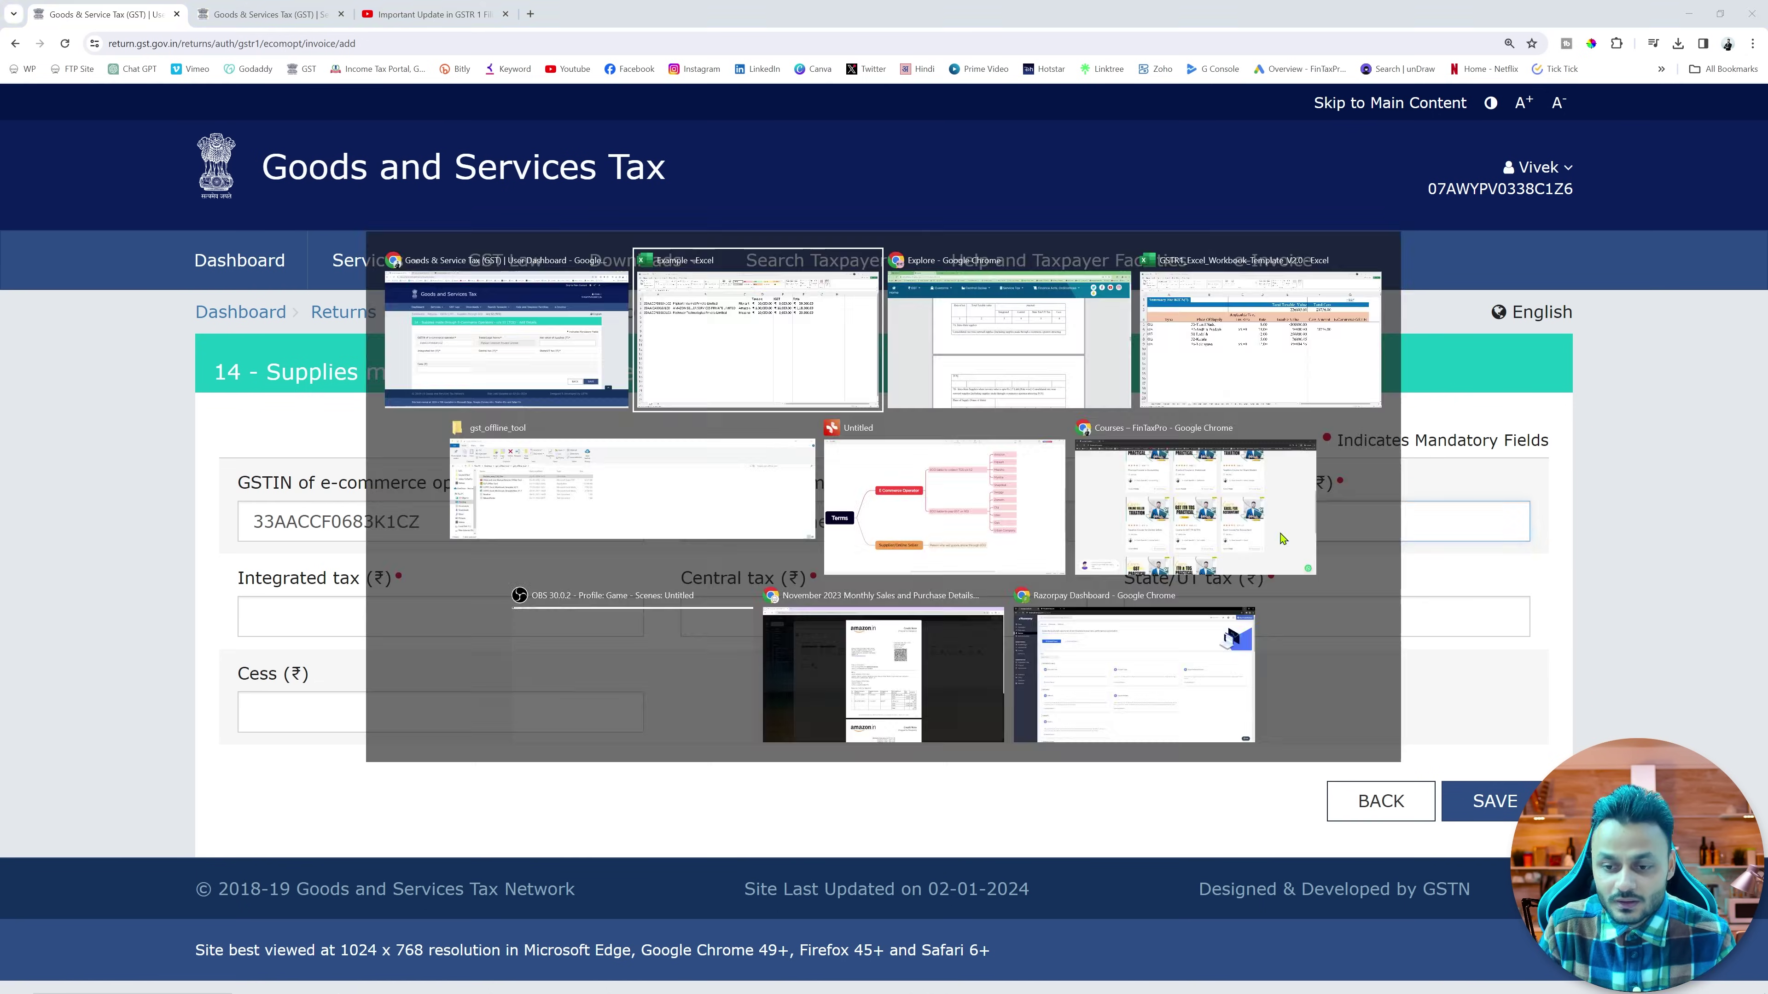
left_click(937, 240)
key("alt+Tab")
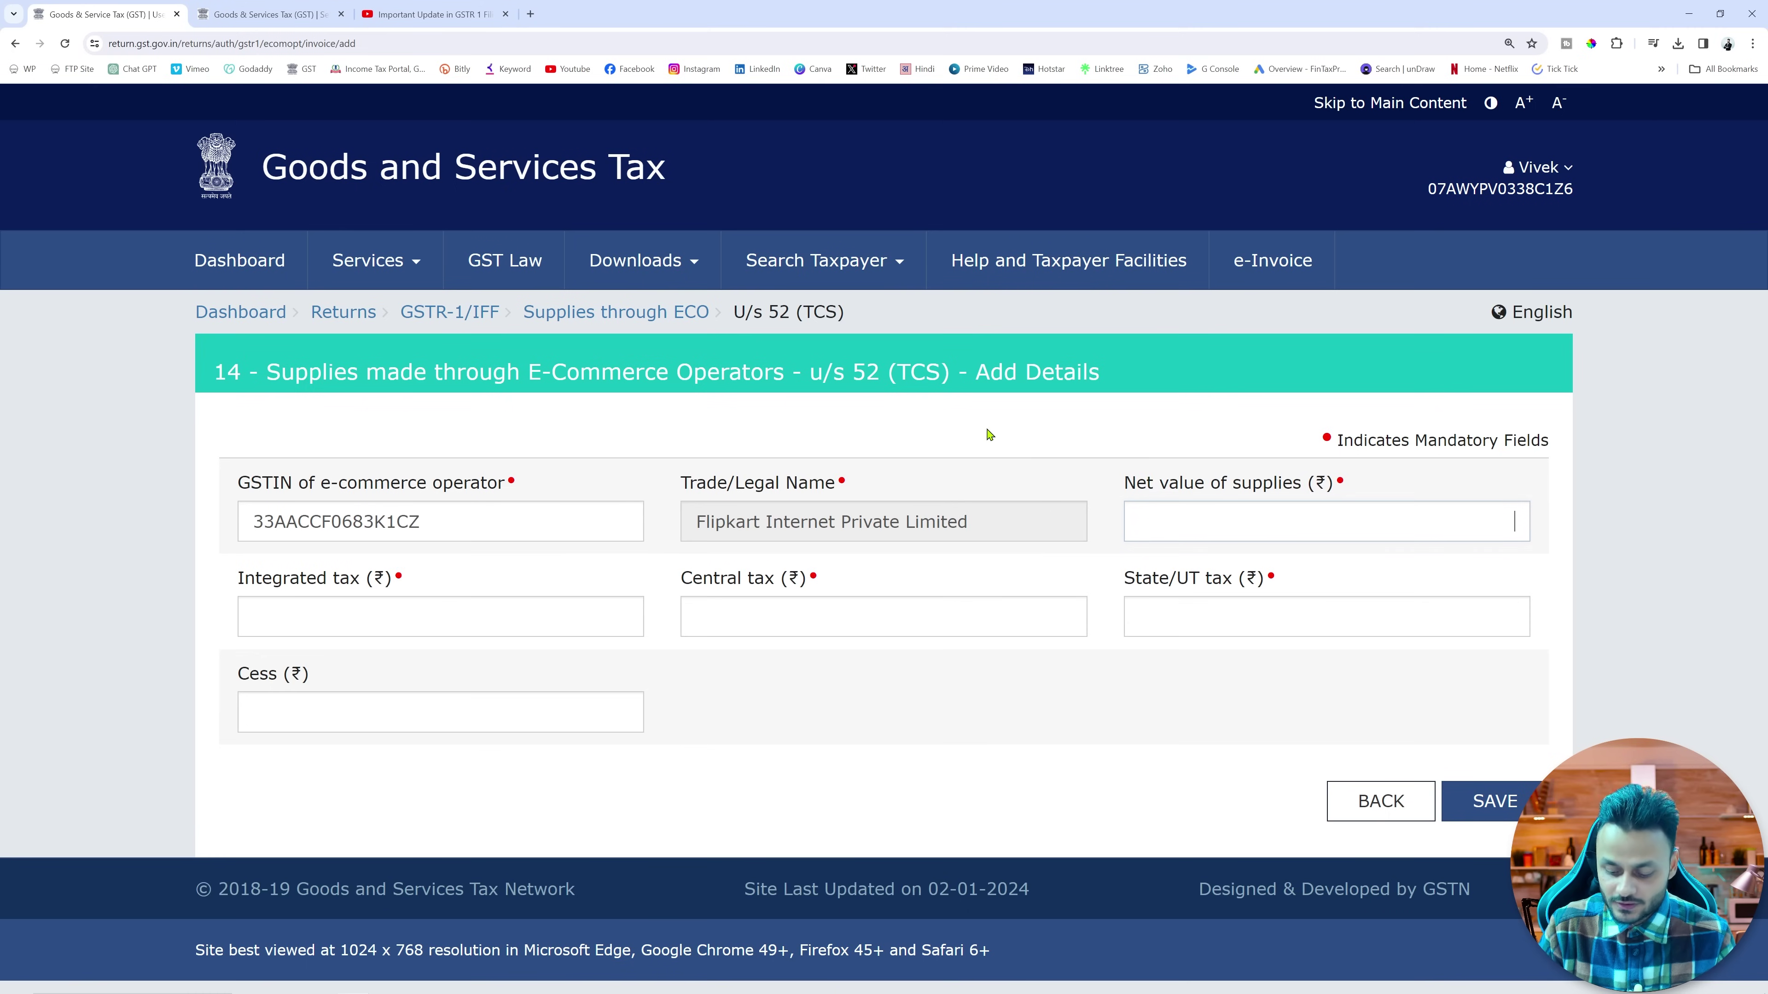
type("50000")
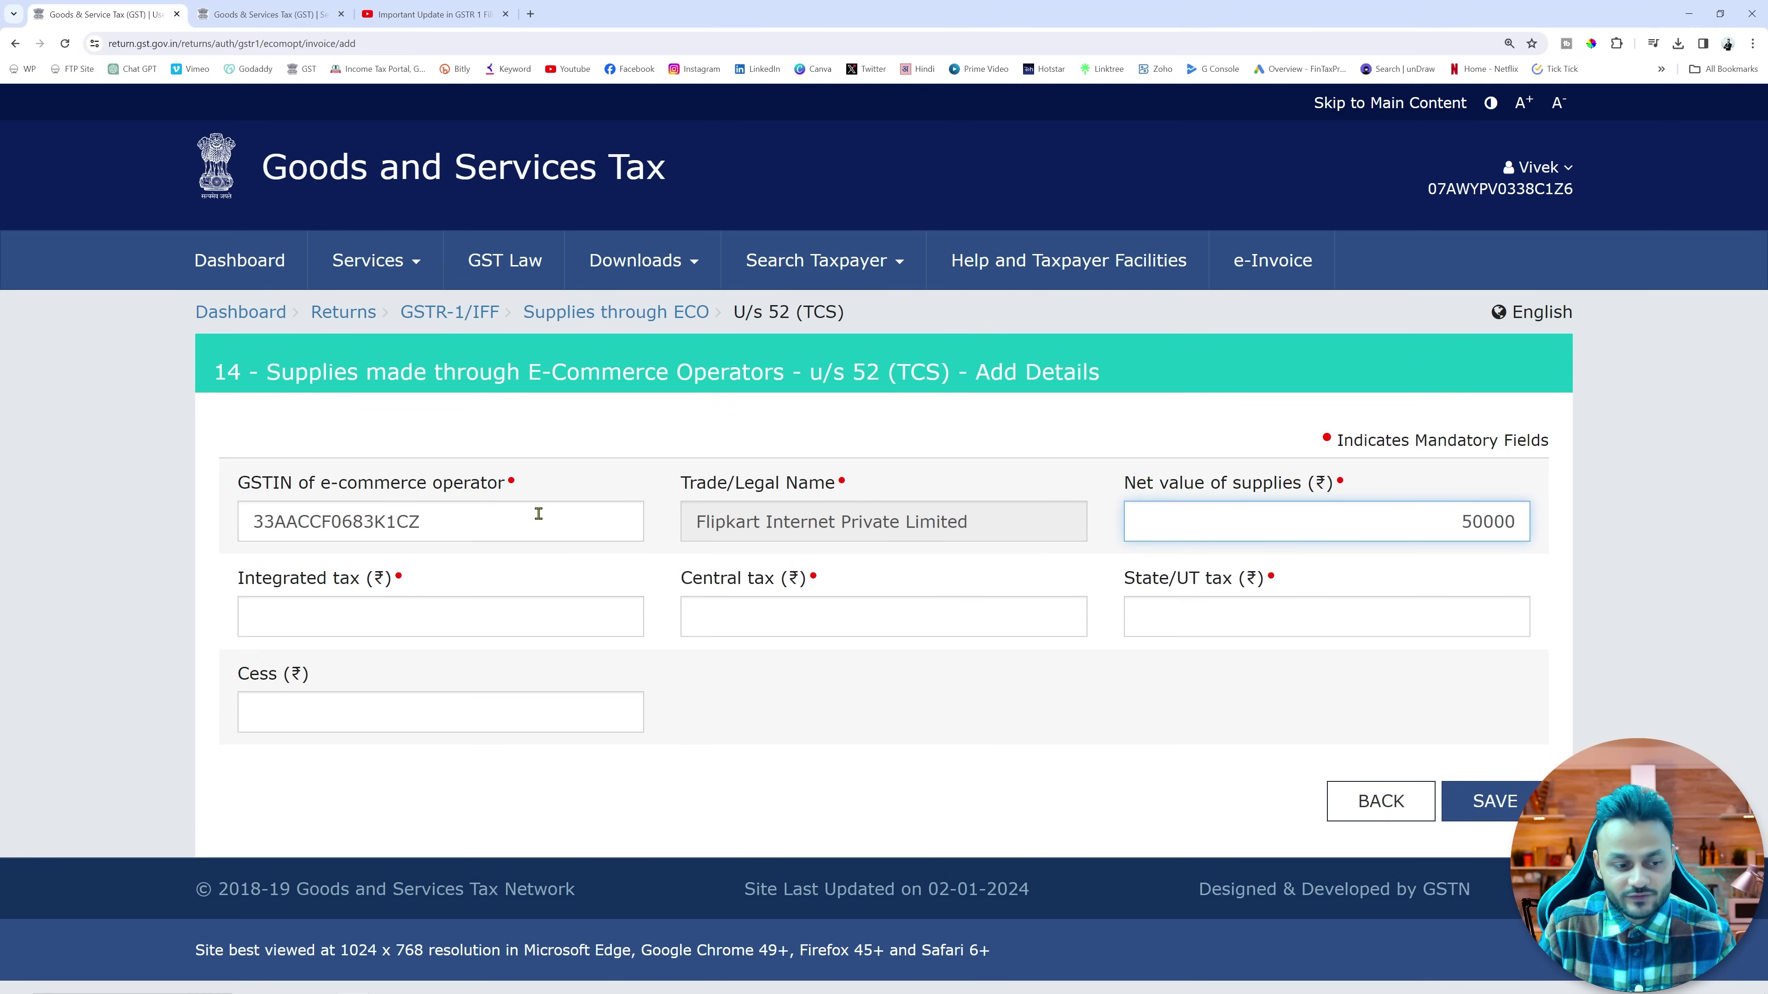
left_click(389, 615)
type("90000")
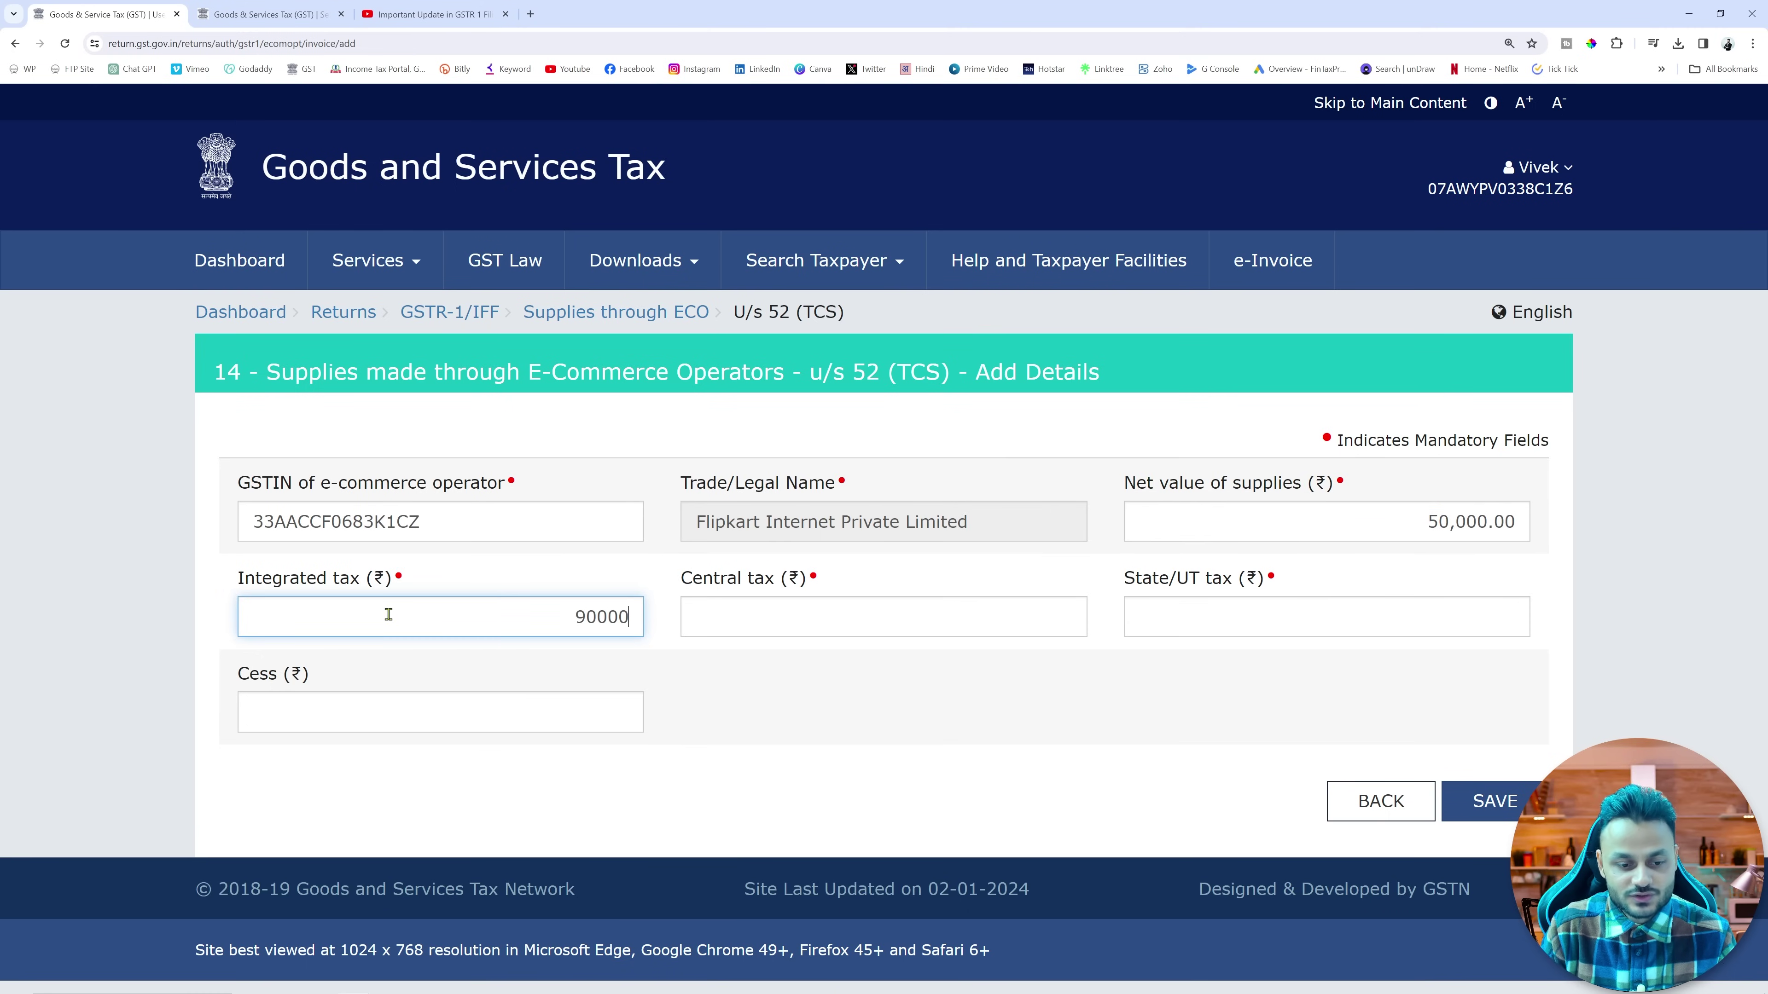
left_click(758, 627)
key("Tab")
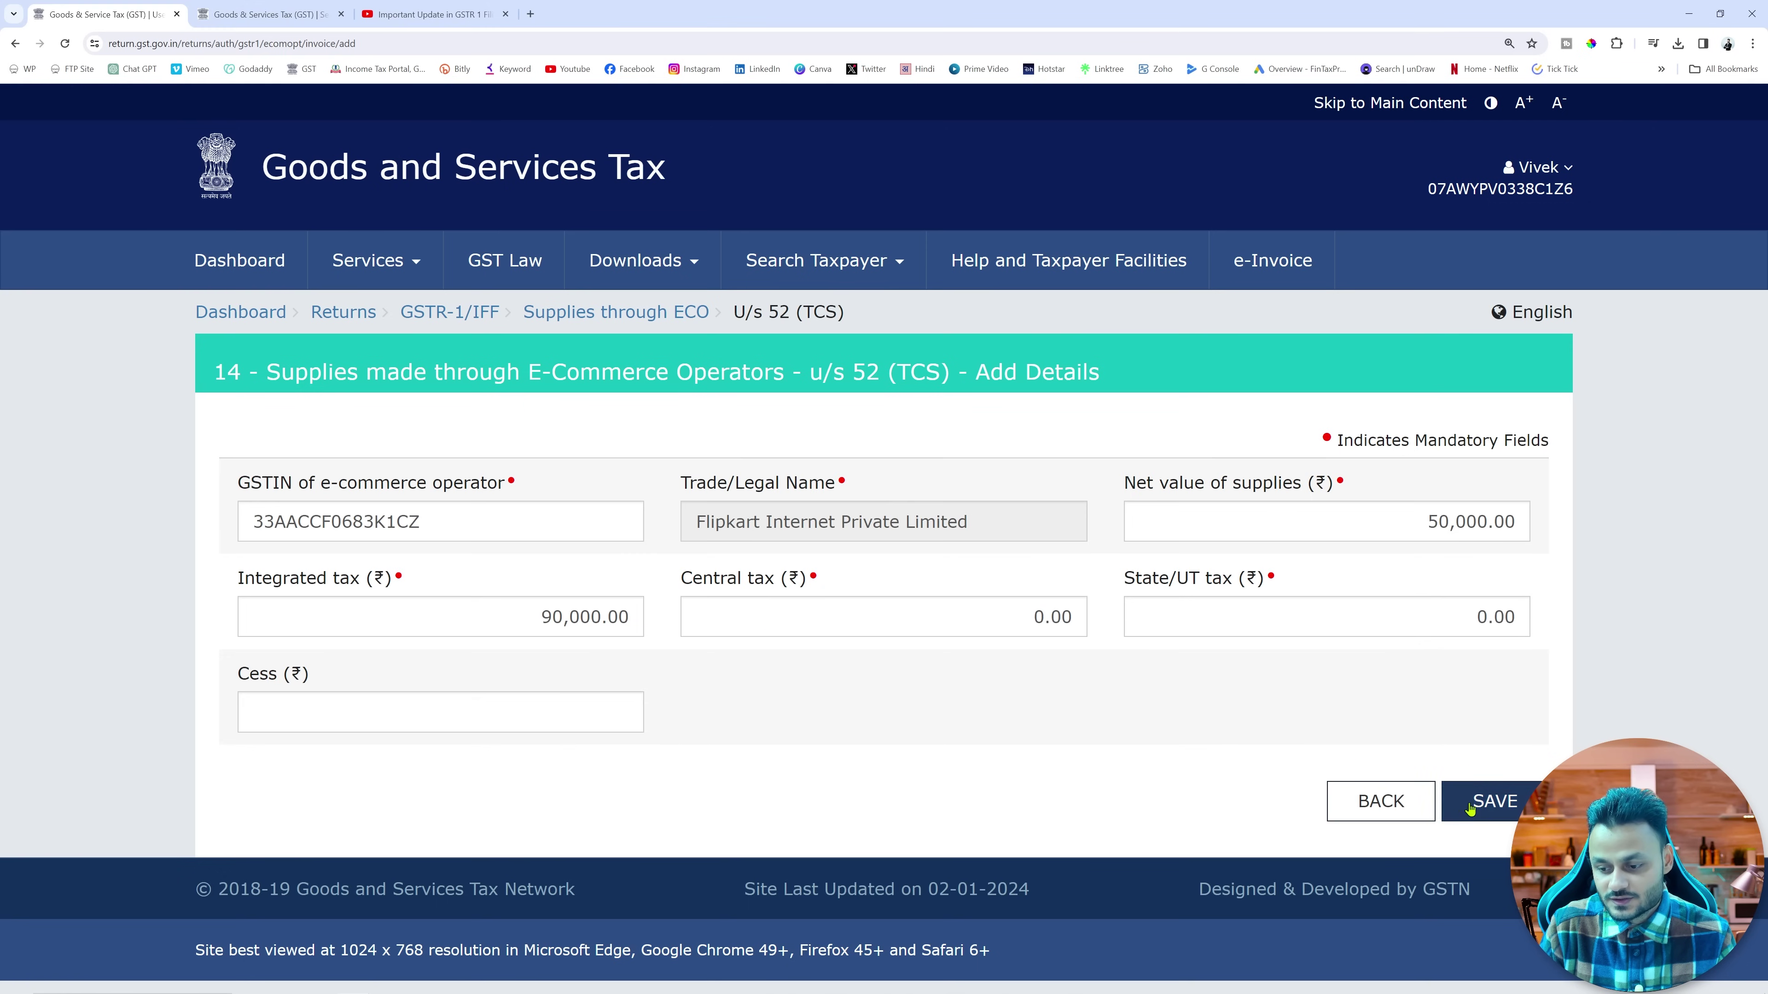
left_click(1486, 800)
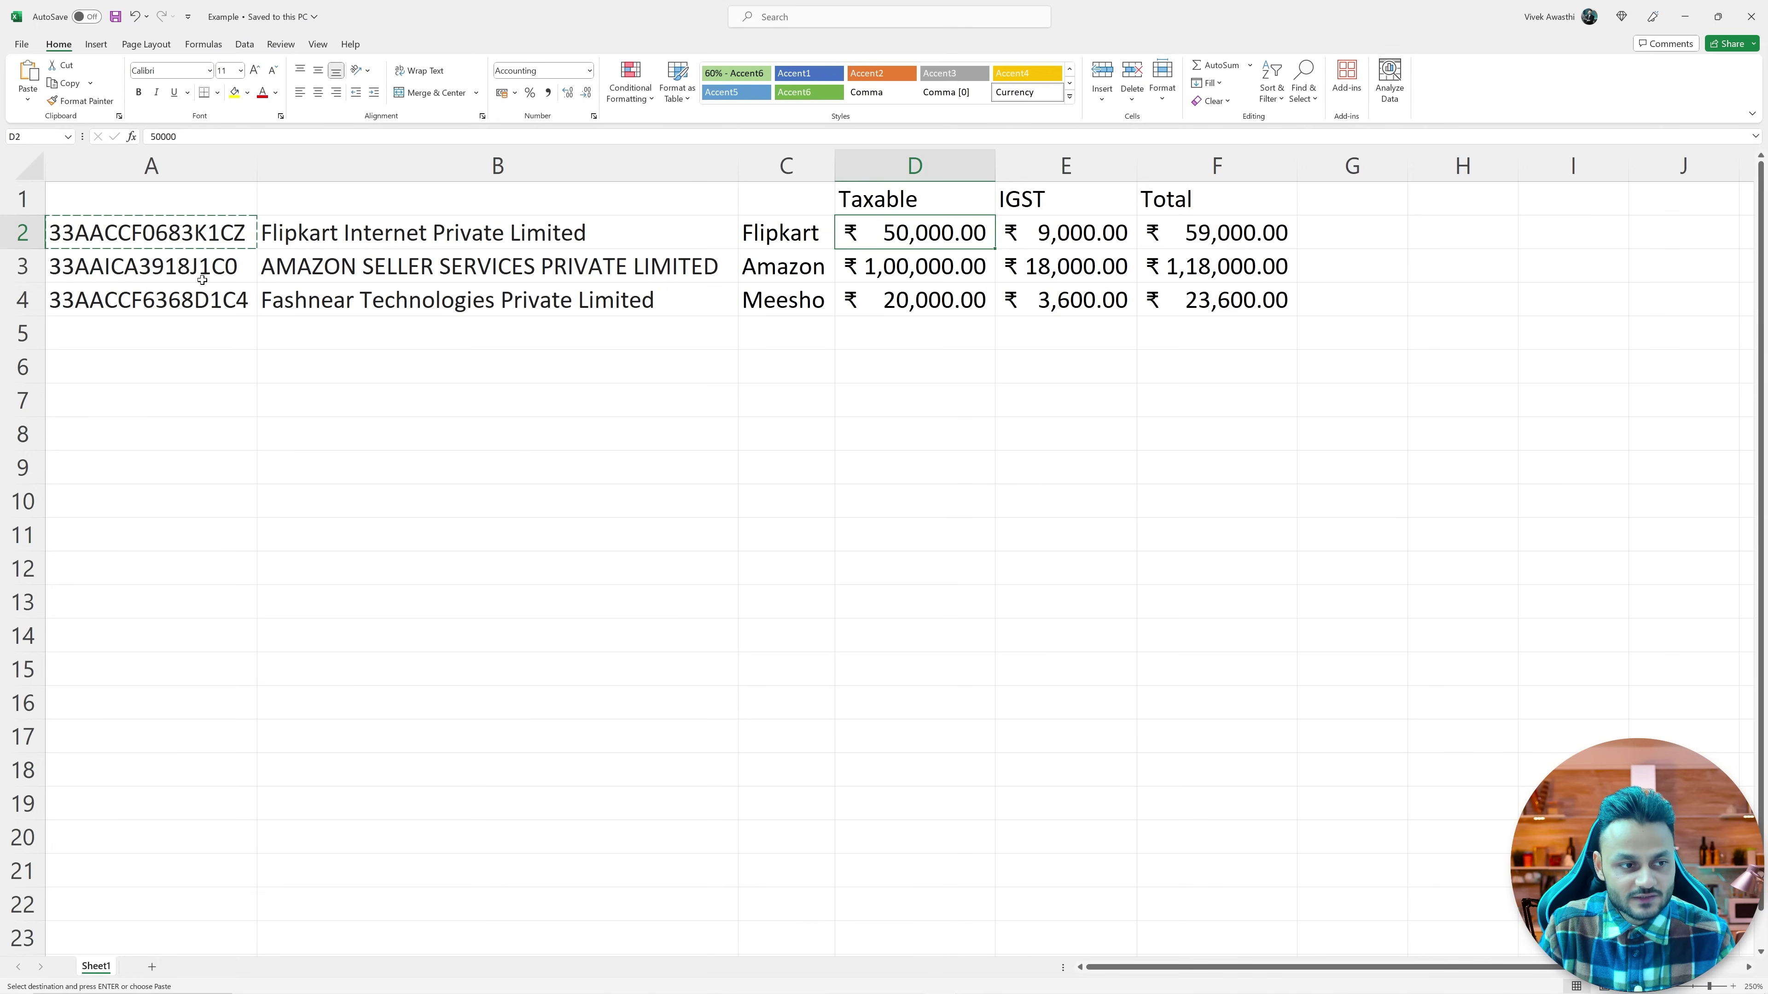
Step: Enter Amazon's GSTIN from the Example workbook in a new u/s 52 (TCS) record and set its net value of supplies to 1,00,000
key("Home")
key("ctrl+c")
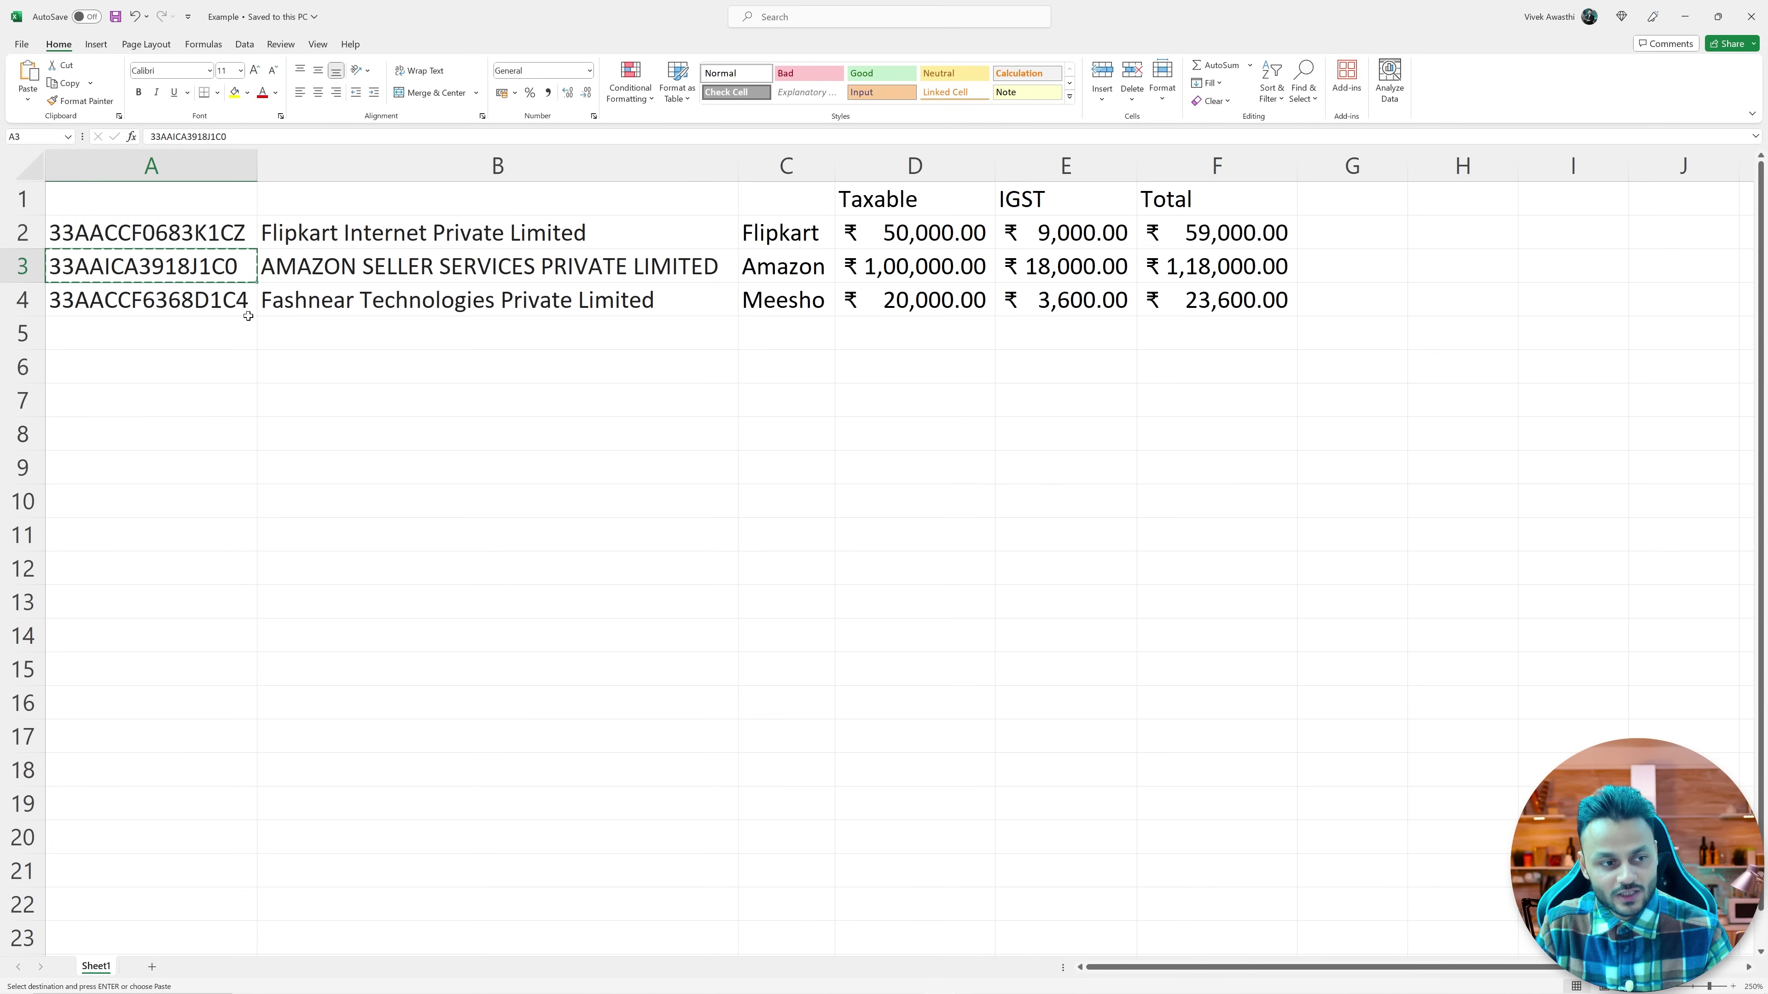
key("alt+Tab")
left_click(357, 521)
key("ctrl+v")
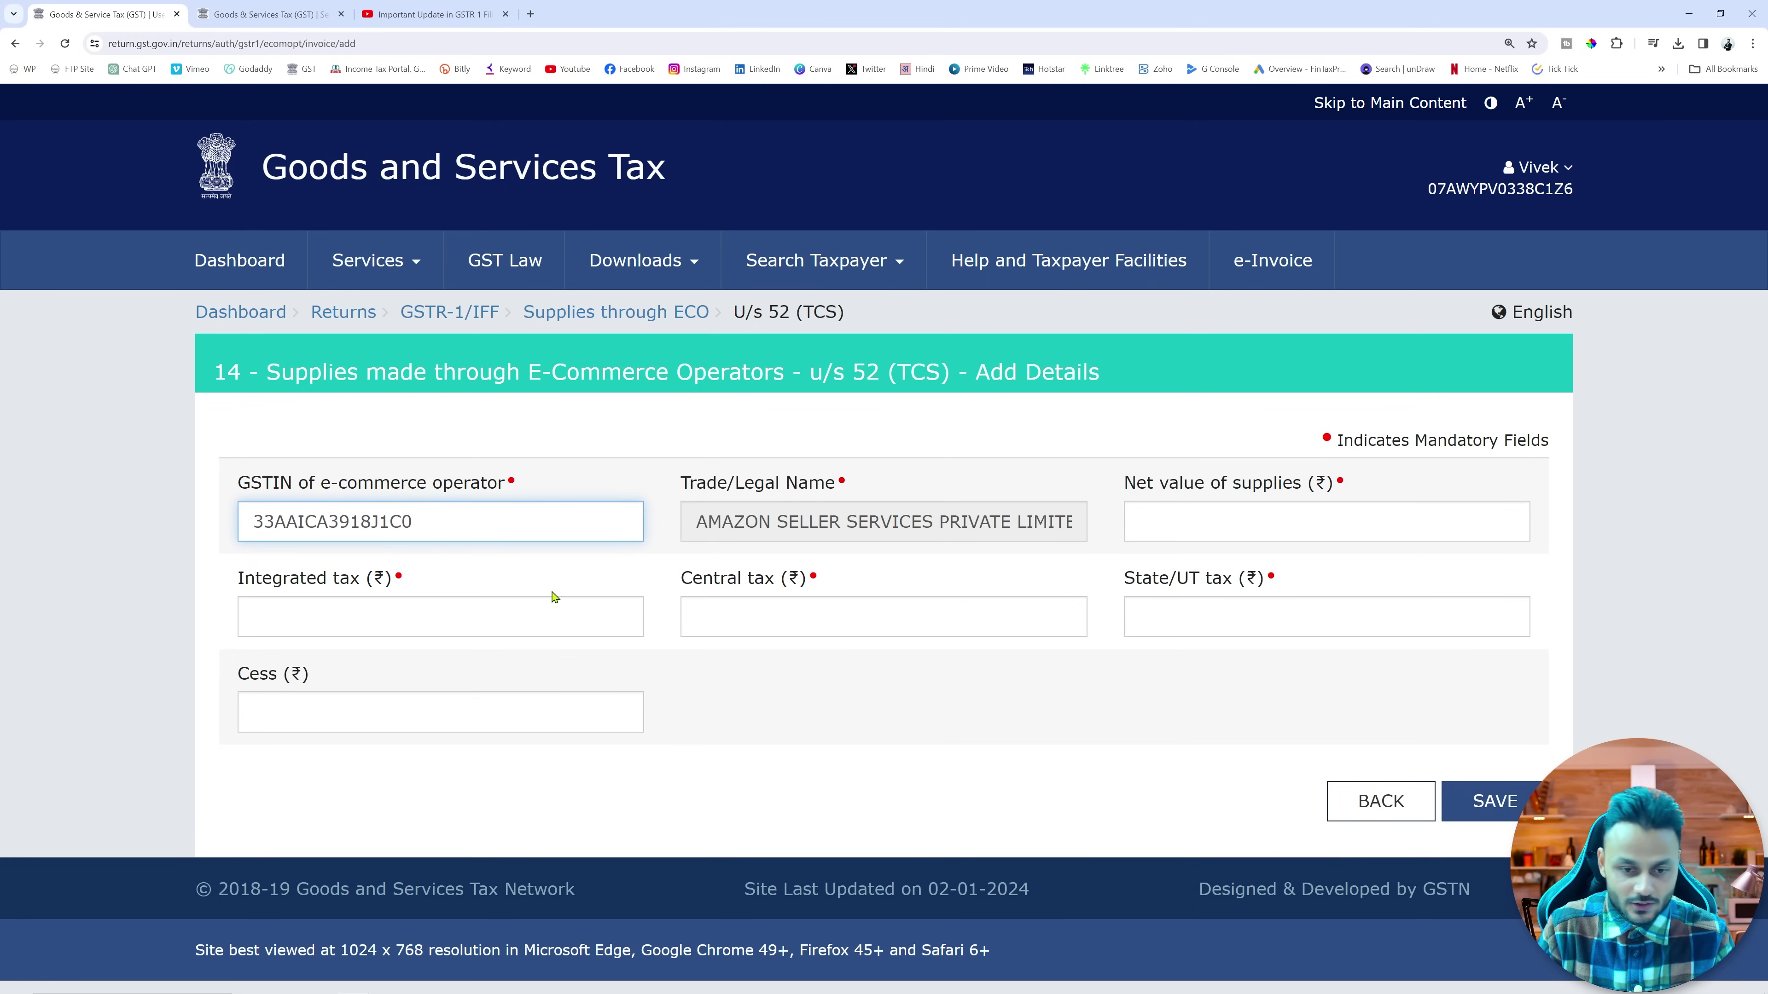
left_click(1303, 525)
key("alt+Tab")
key("alt+Tab")
type("100000")
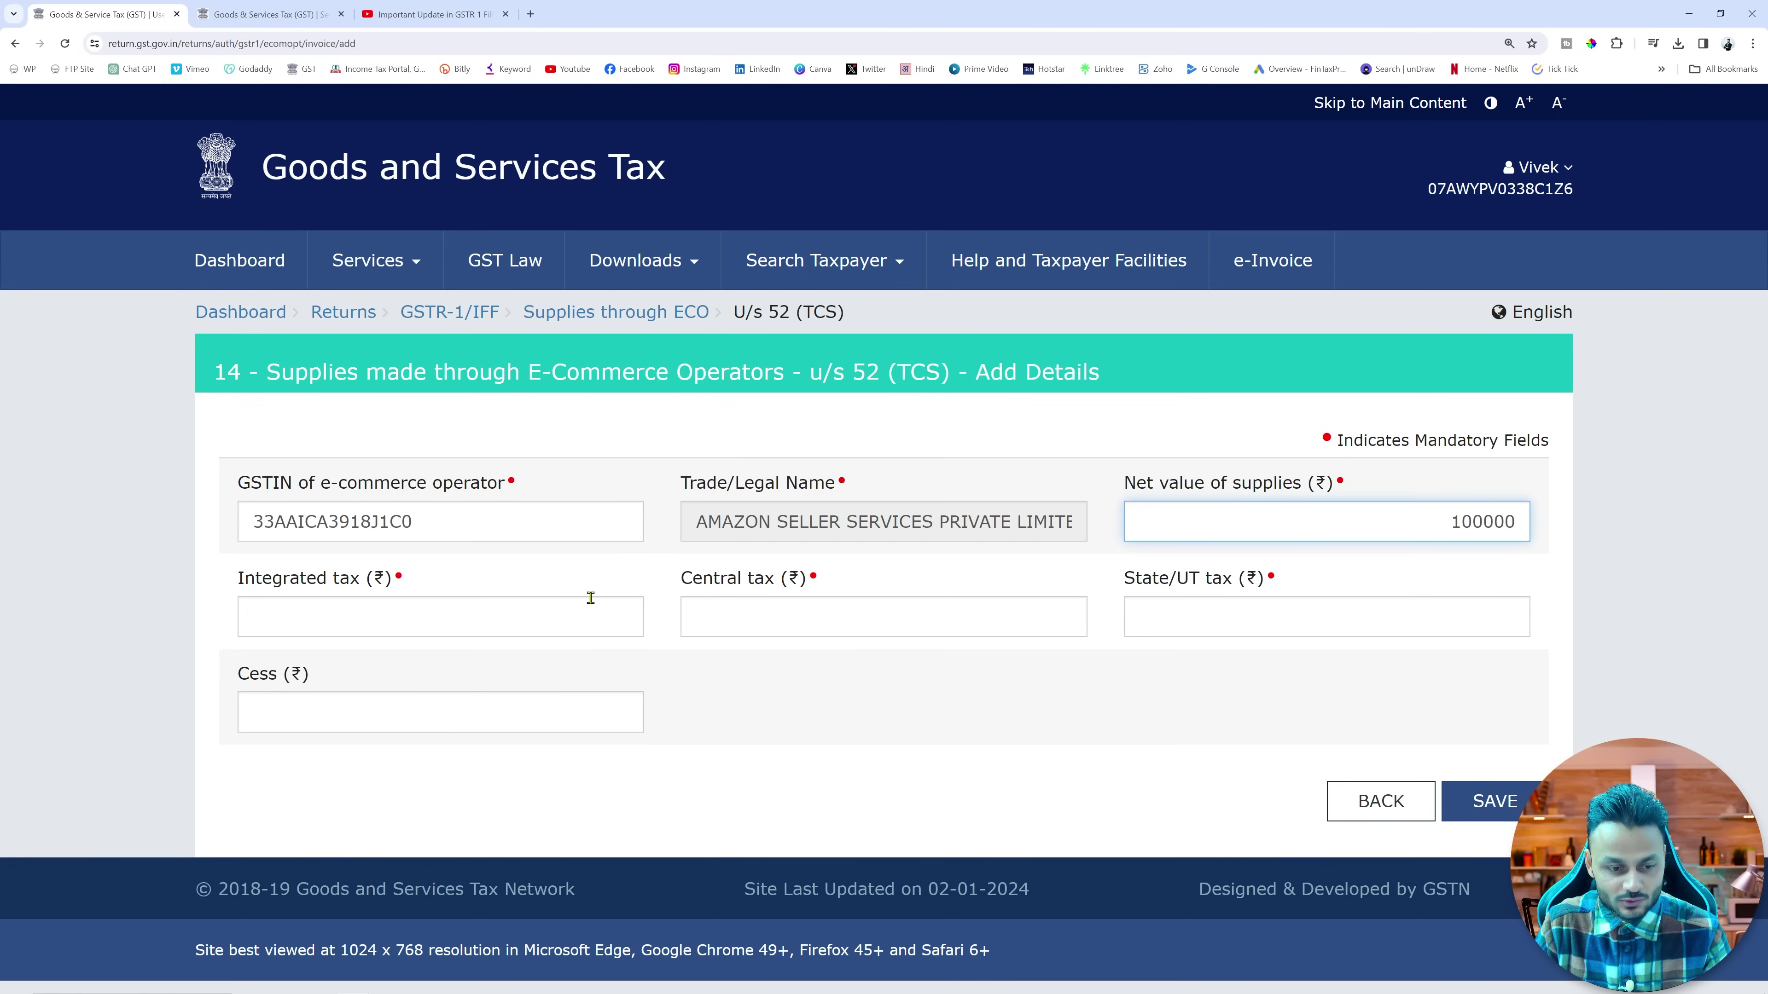
Step: Set Amazon's integrated tax to 18,000 and central tax to 0, and save the record
left_click(586, 615)
key("alt+Tab")
key("alt+Tab")
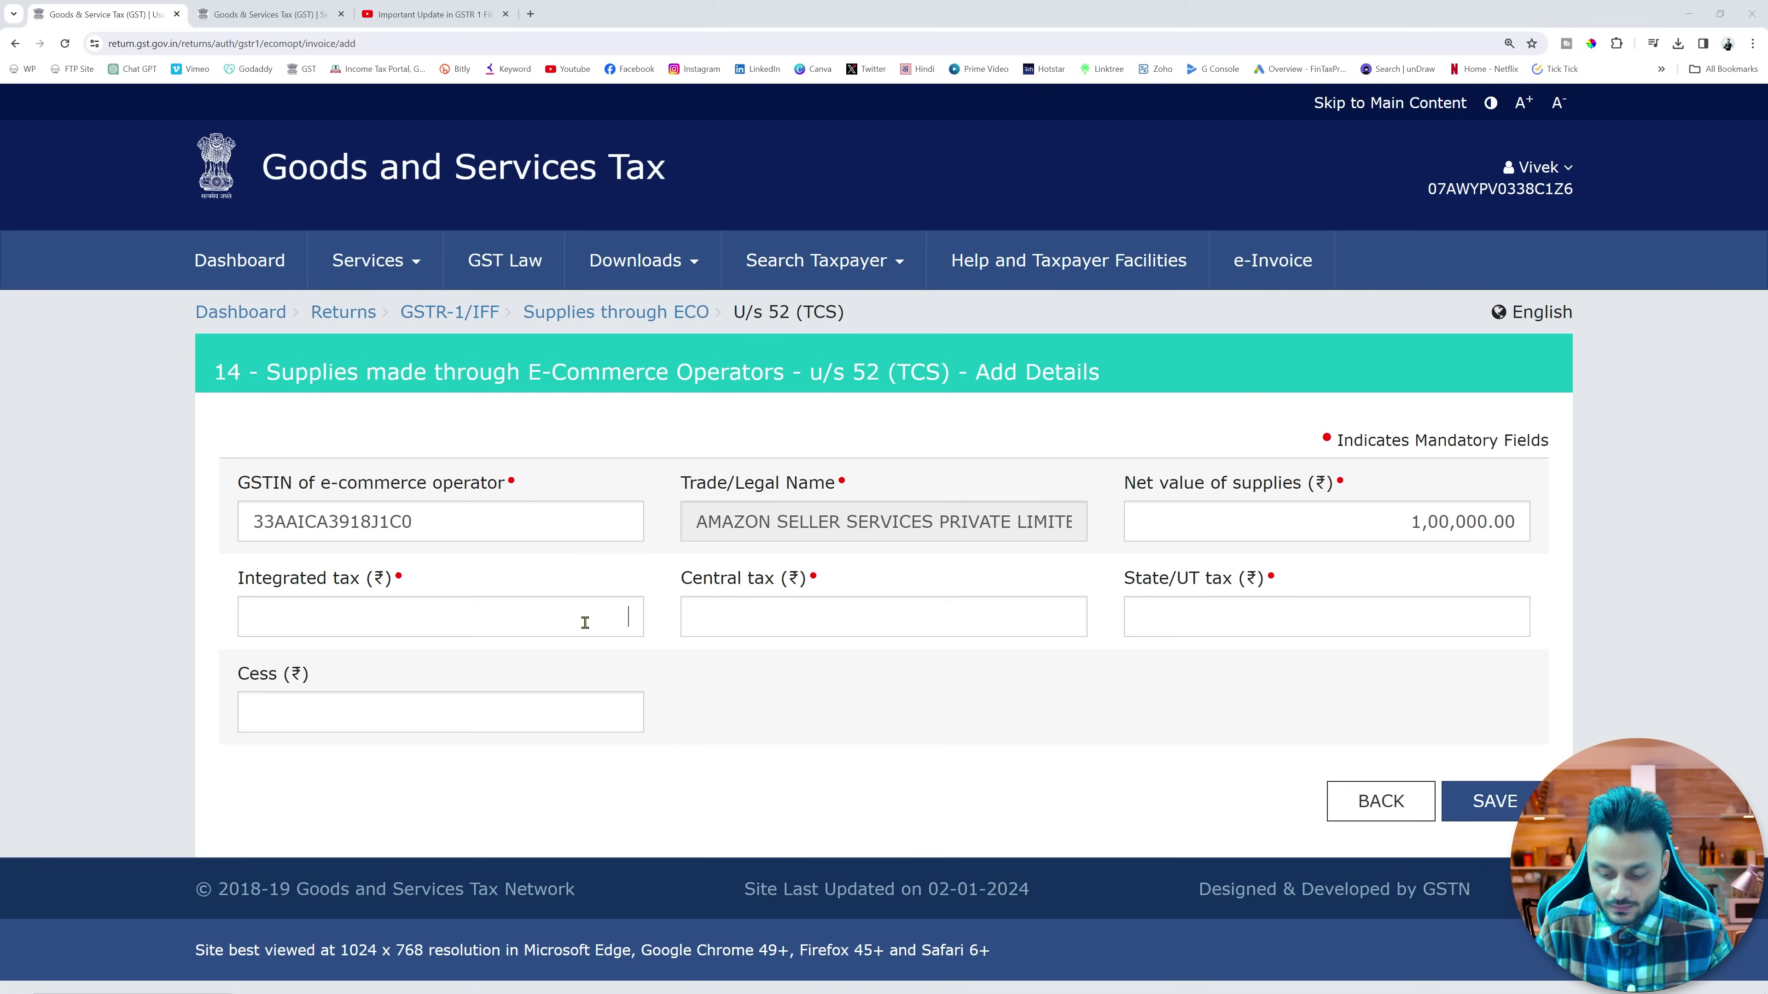
type("18000")
key("Tab")
type("0")
key("Tab")
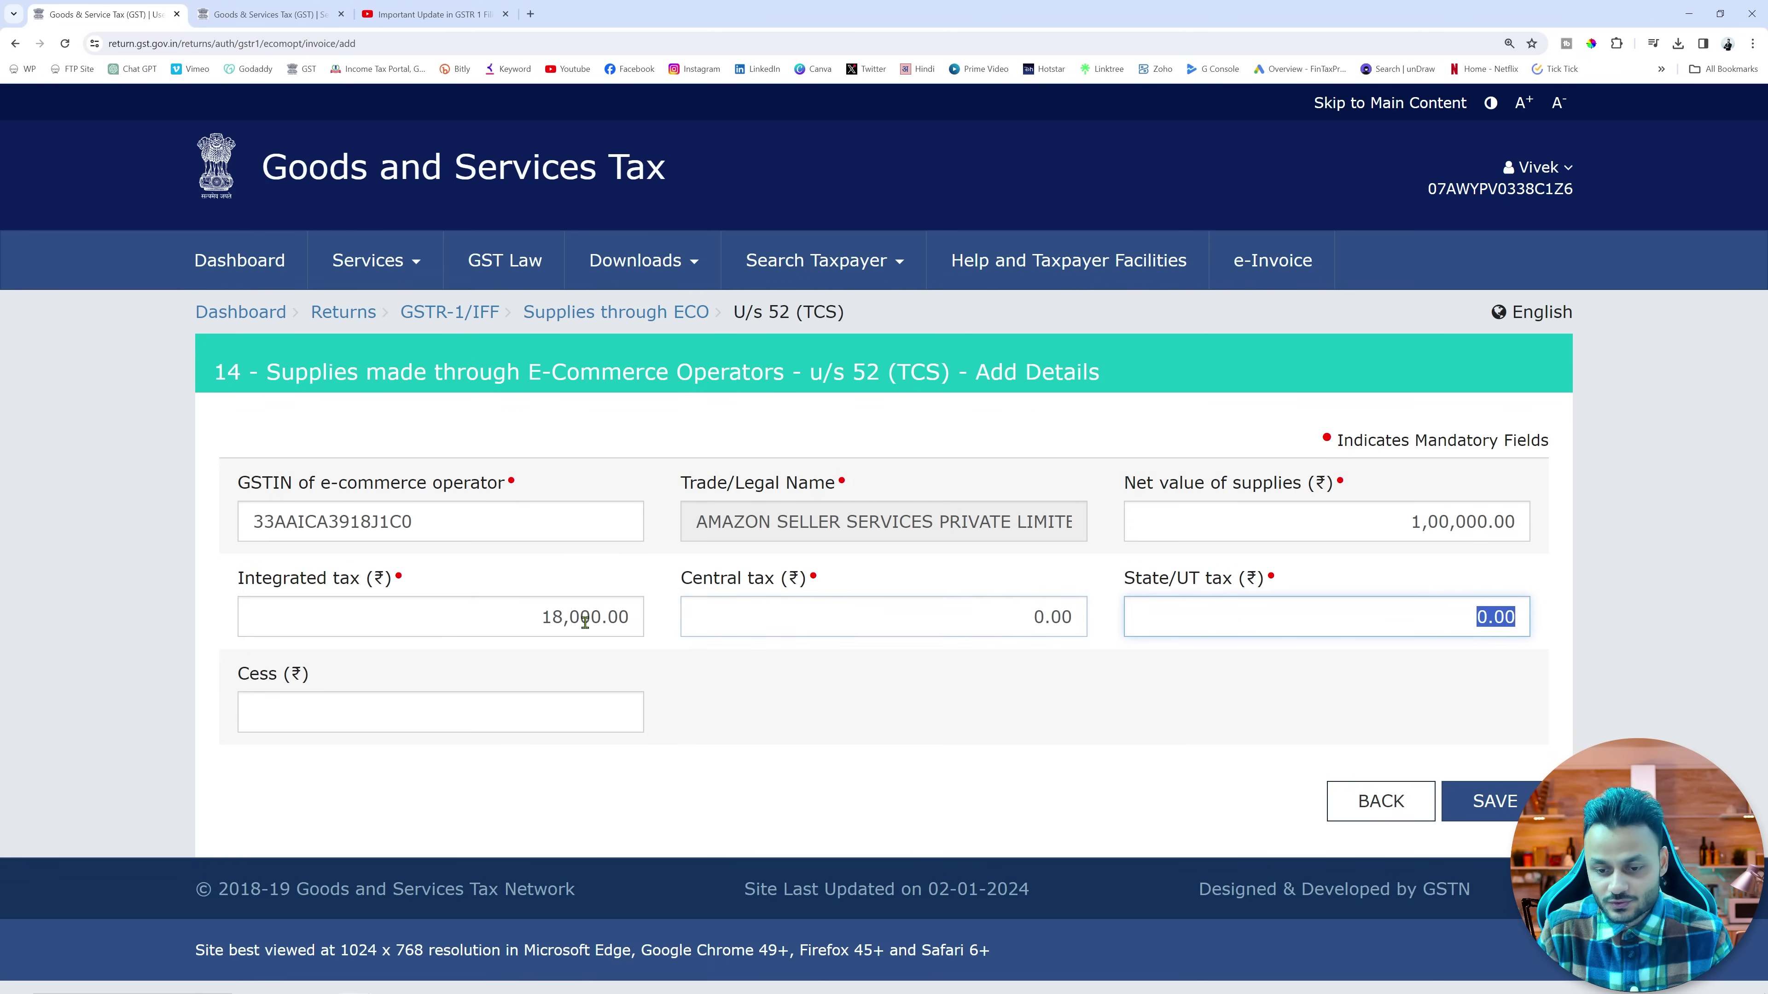
left_click(904, 712)
left_click(1504, 784)
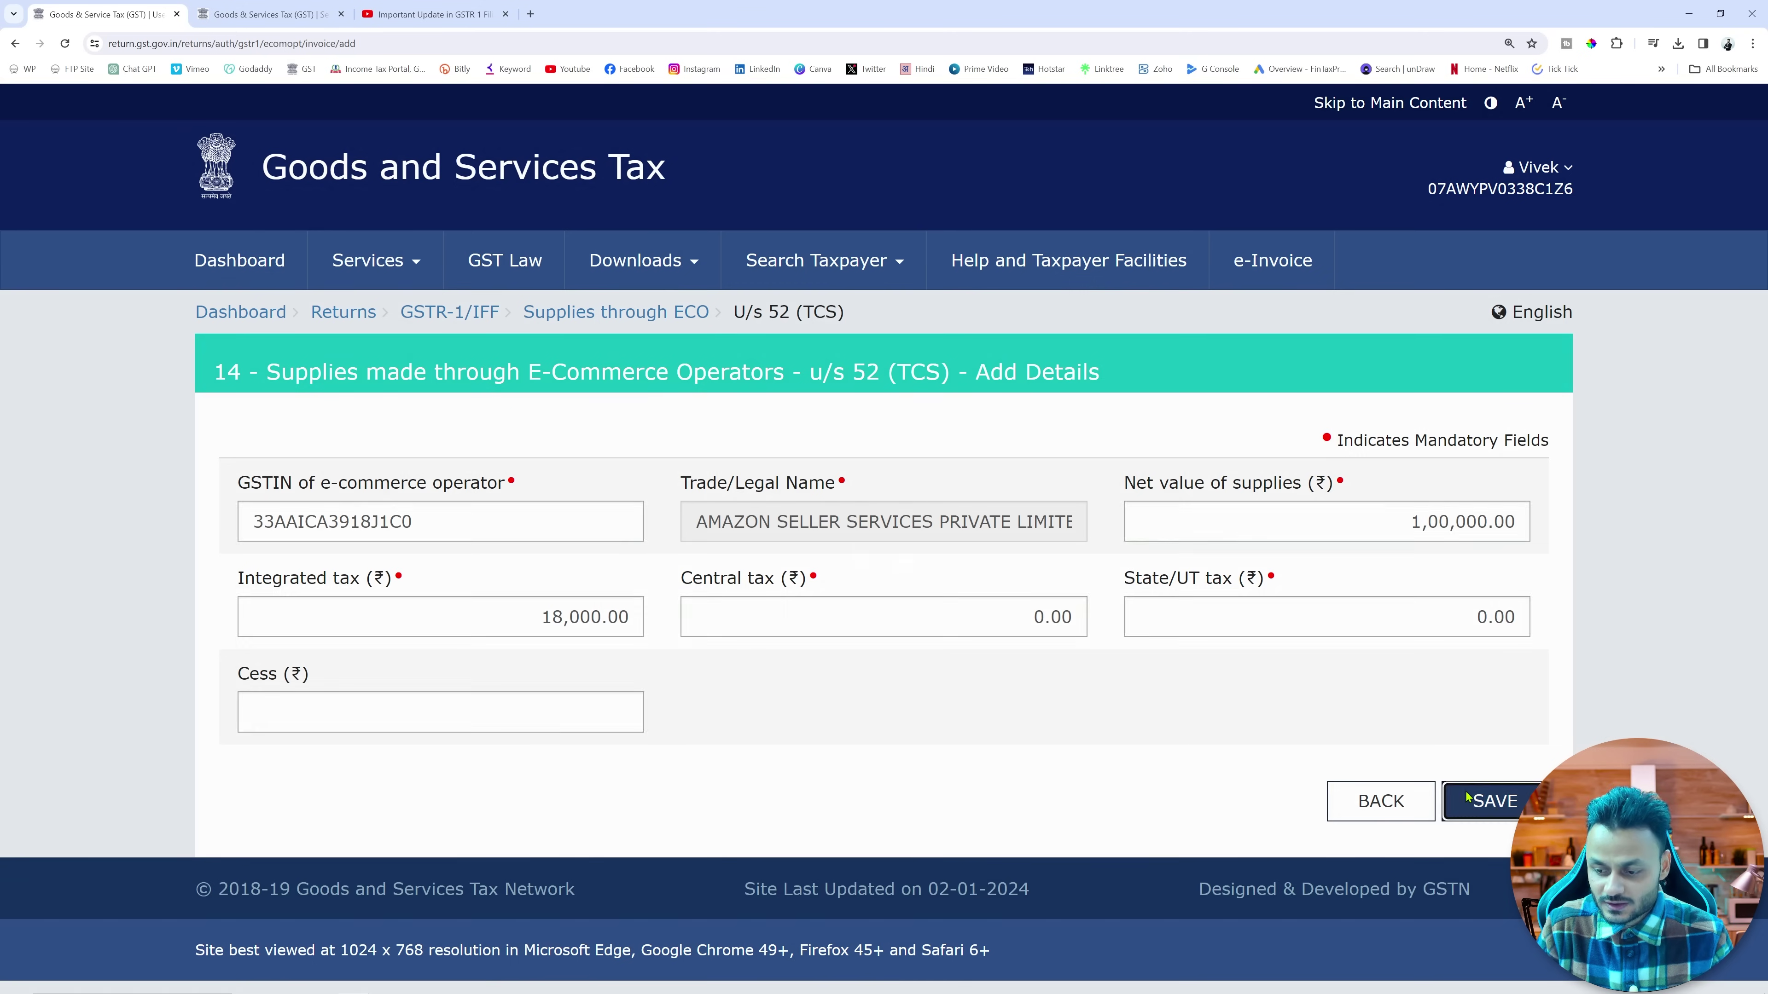
Step: Take Meesho's GSTIN from the Example workbook for its u/s 52 (TCS) record in Table 14
key("alt+Tab")
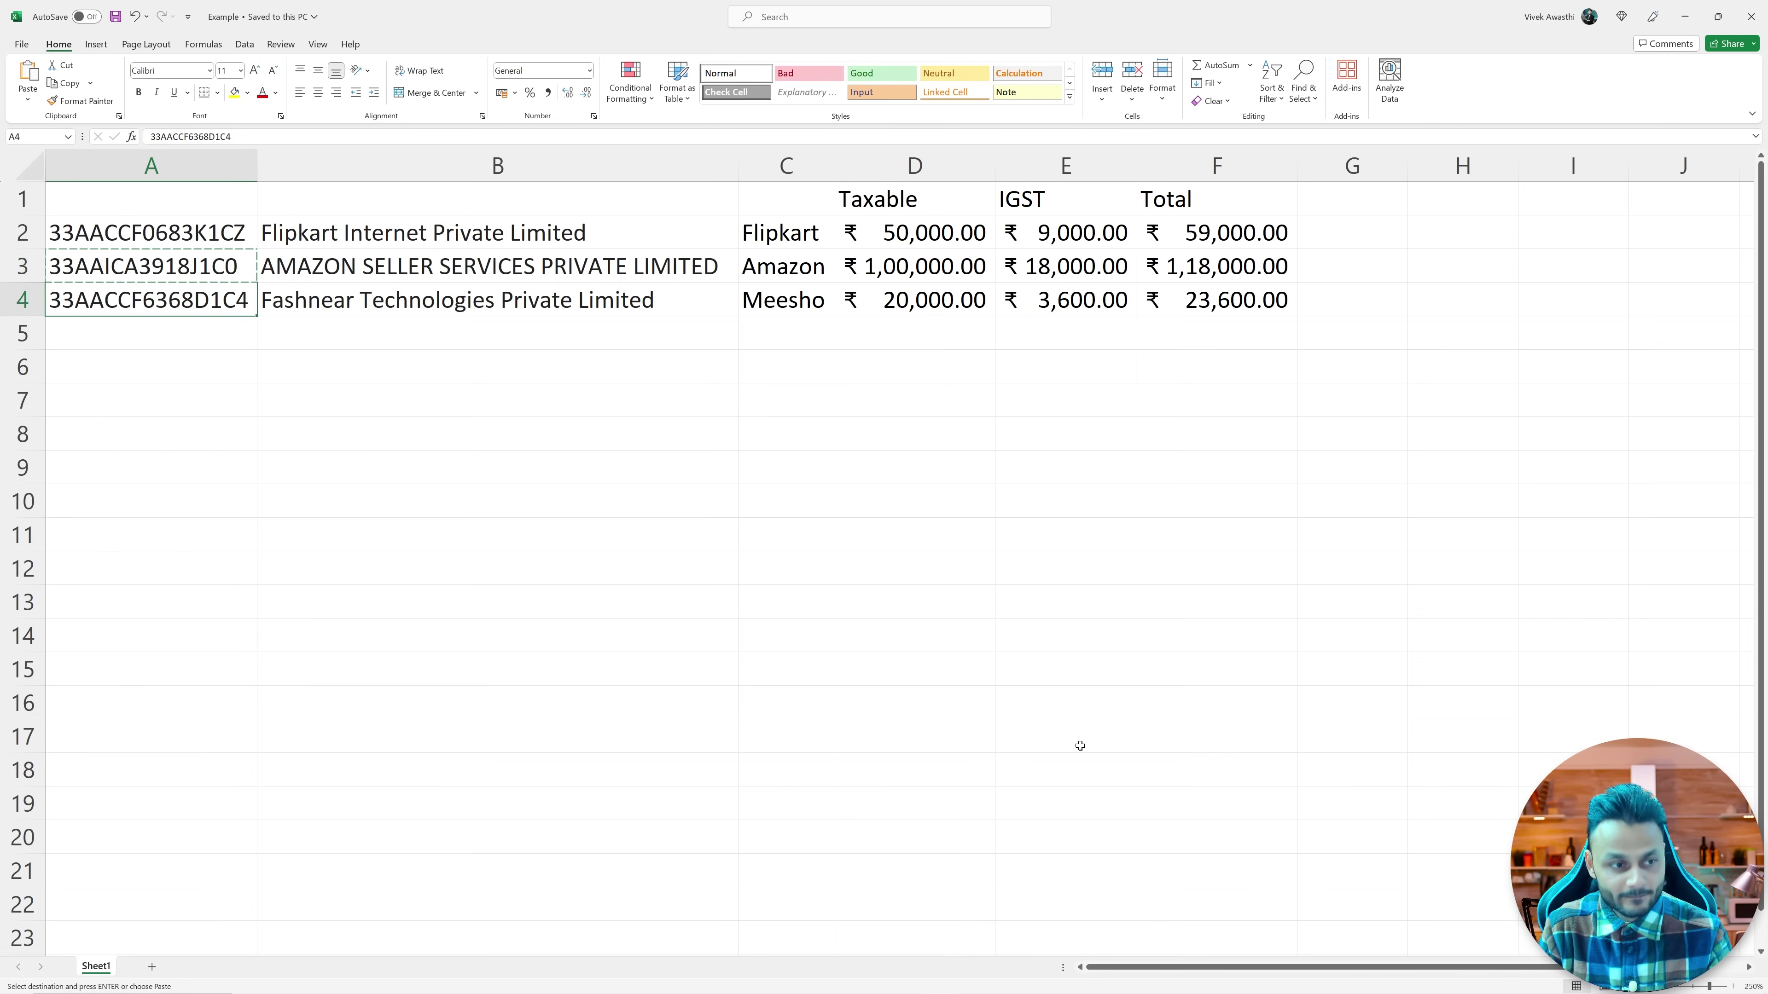
key("alt+Tab")
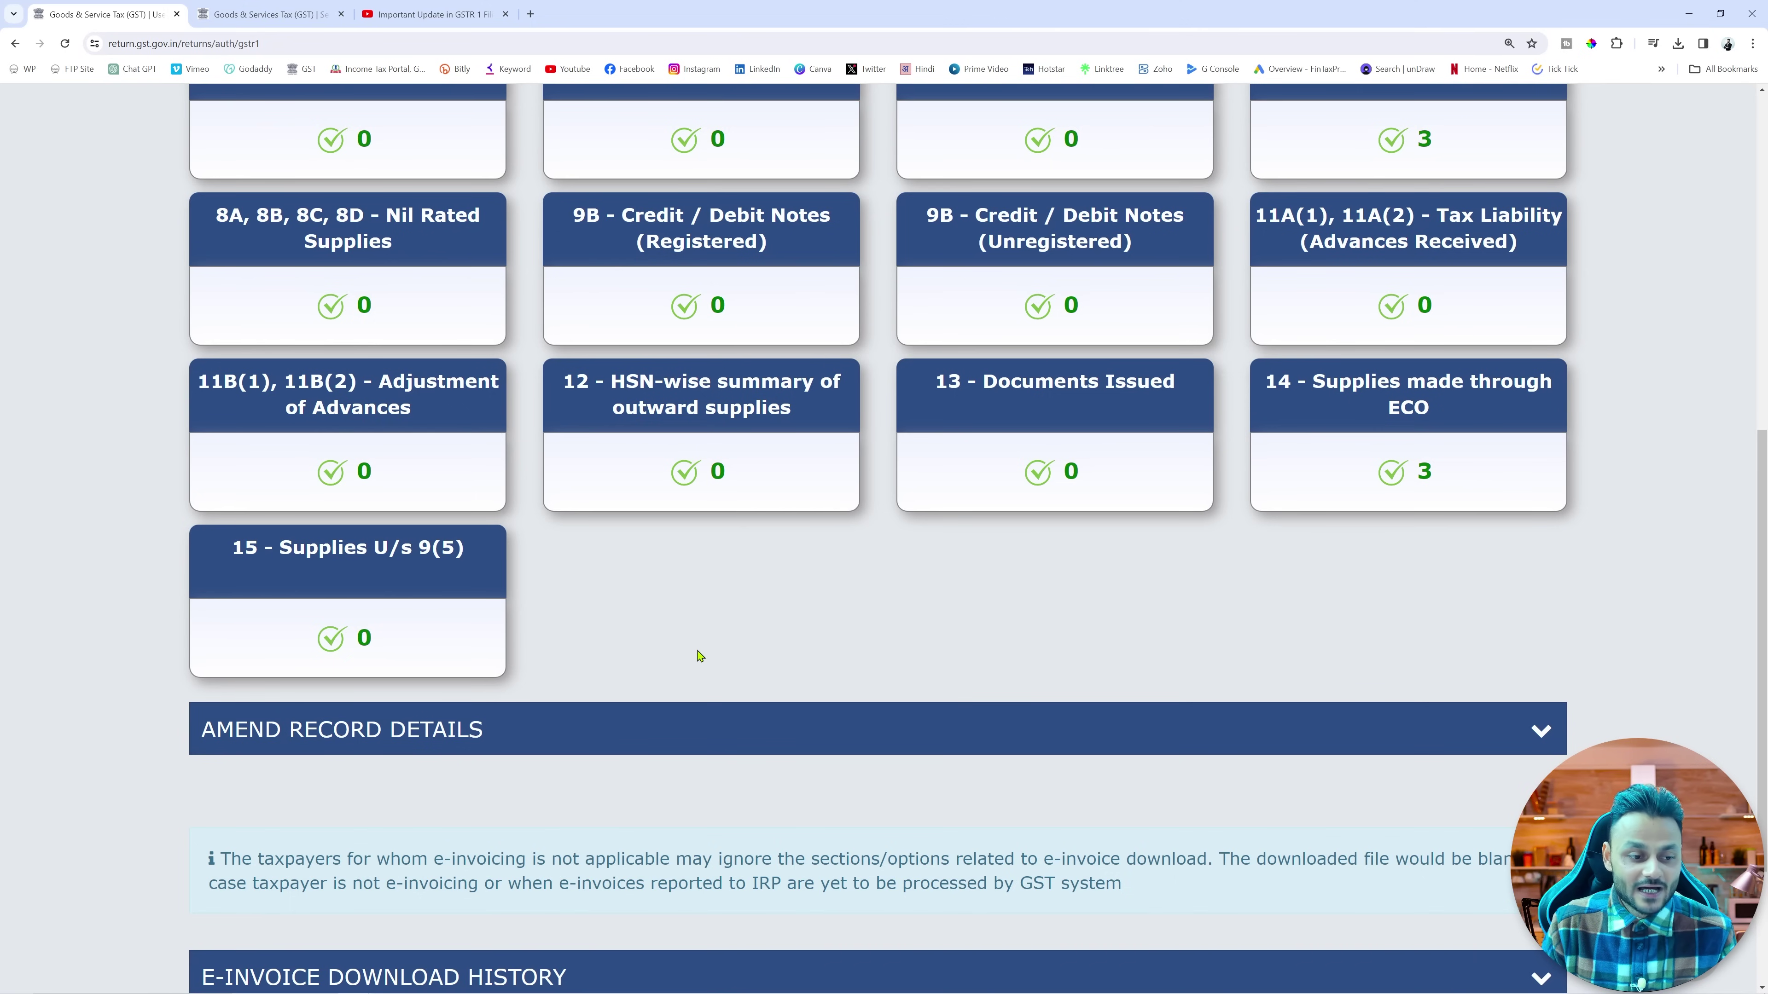
Step: Look into section 15 - Supplies U/s 9(5), return to the GSTR-1 overview and examine who has to report that section
left_click(431, 561)
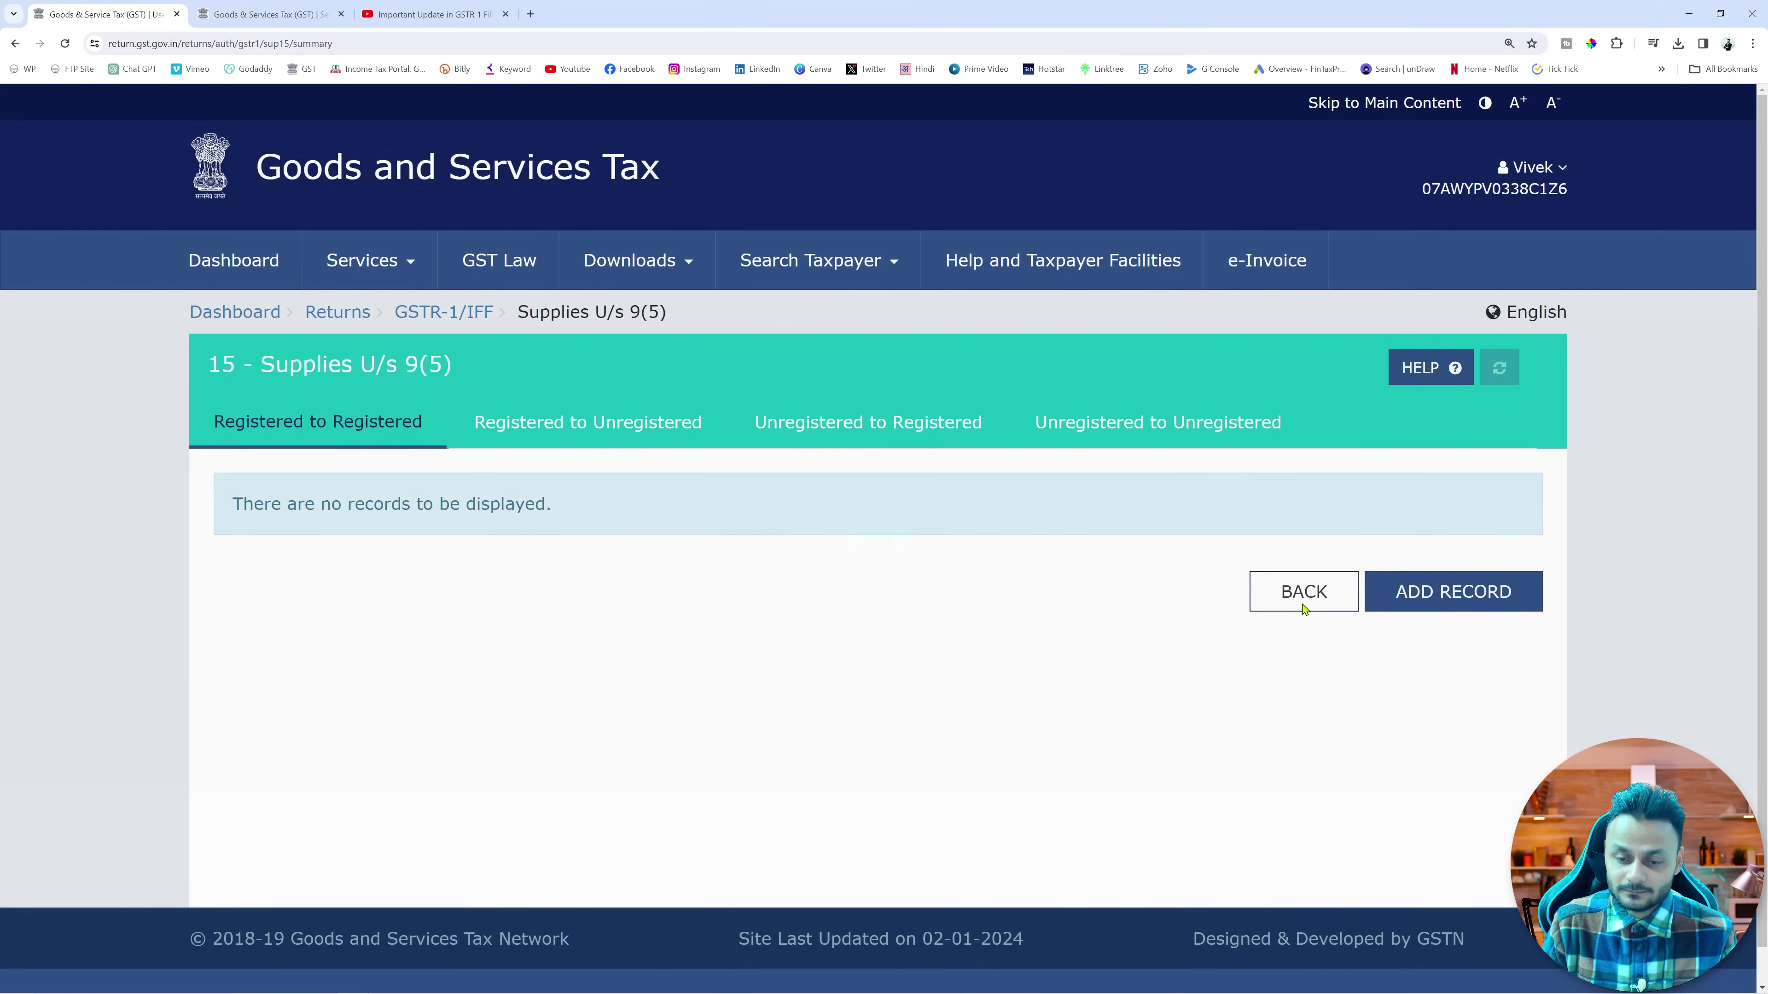
left_click(1289, 600)
scroll(1311, 610, "down", 10)
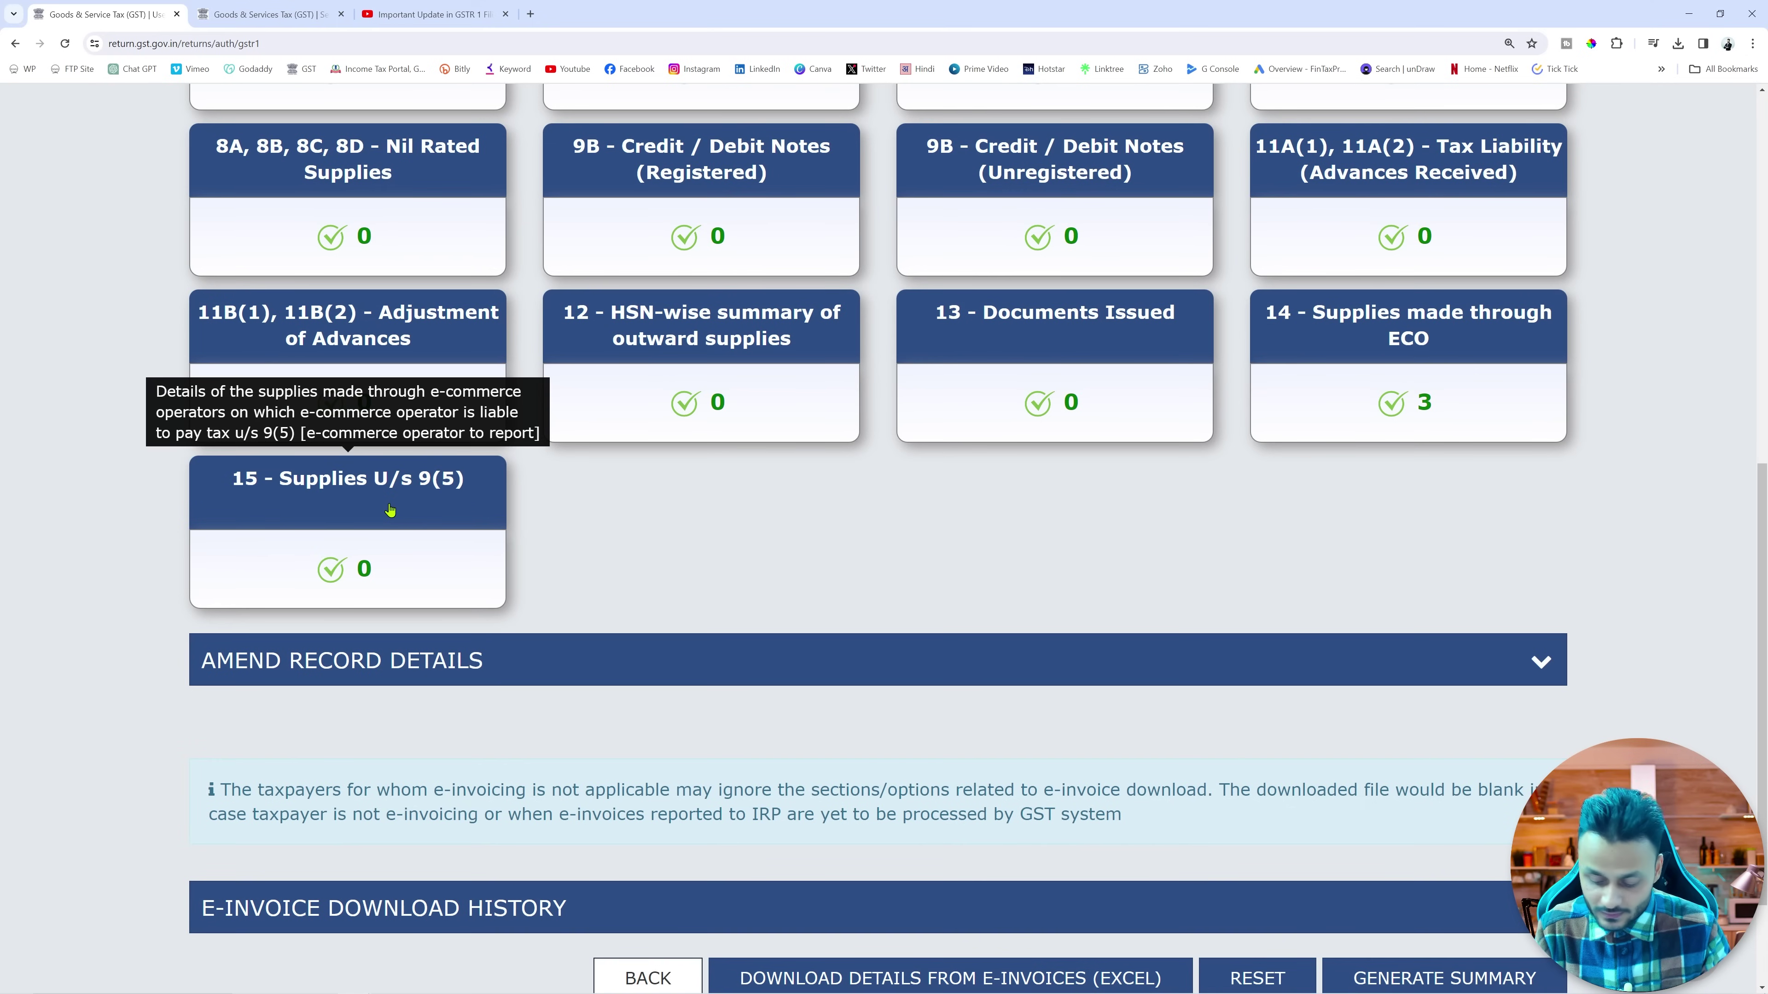
left_click(389, 504)
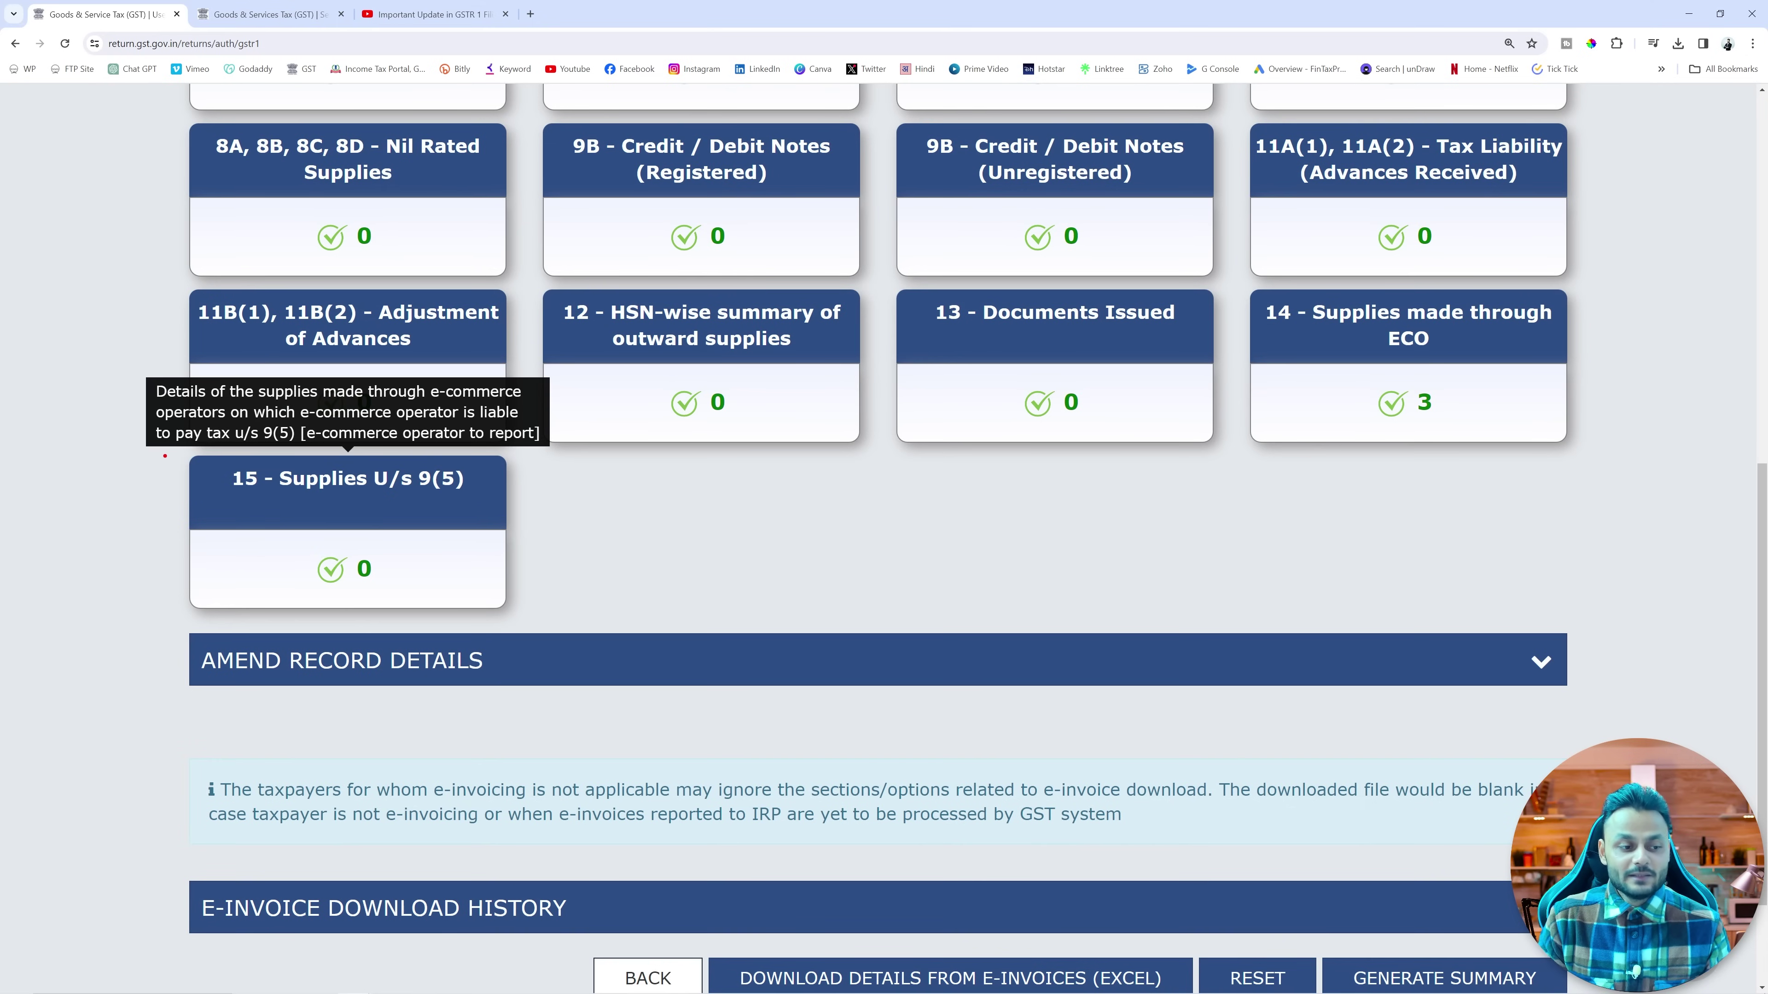
mouse_move(156, 452)
left_mouse_down()
mouse_move(317, 500)
mouse_move(540, 617)
left_mouse_up()
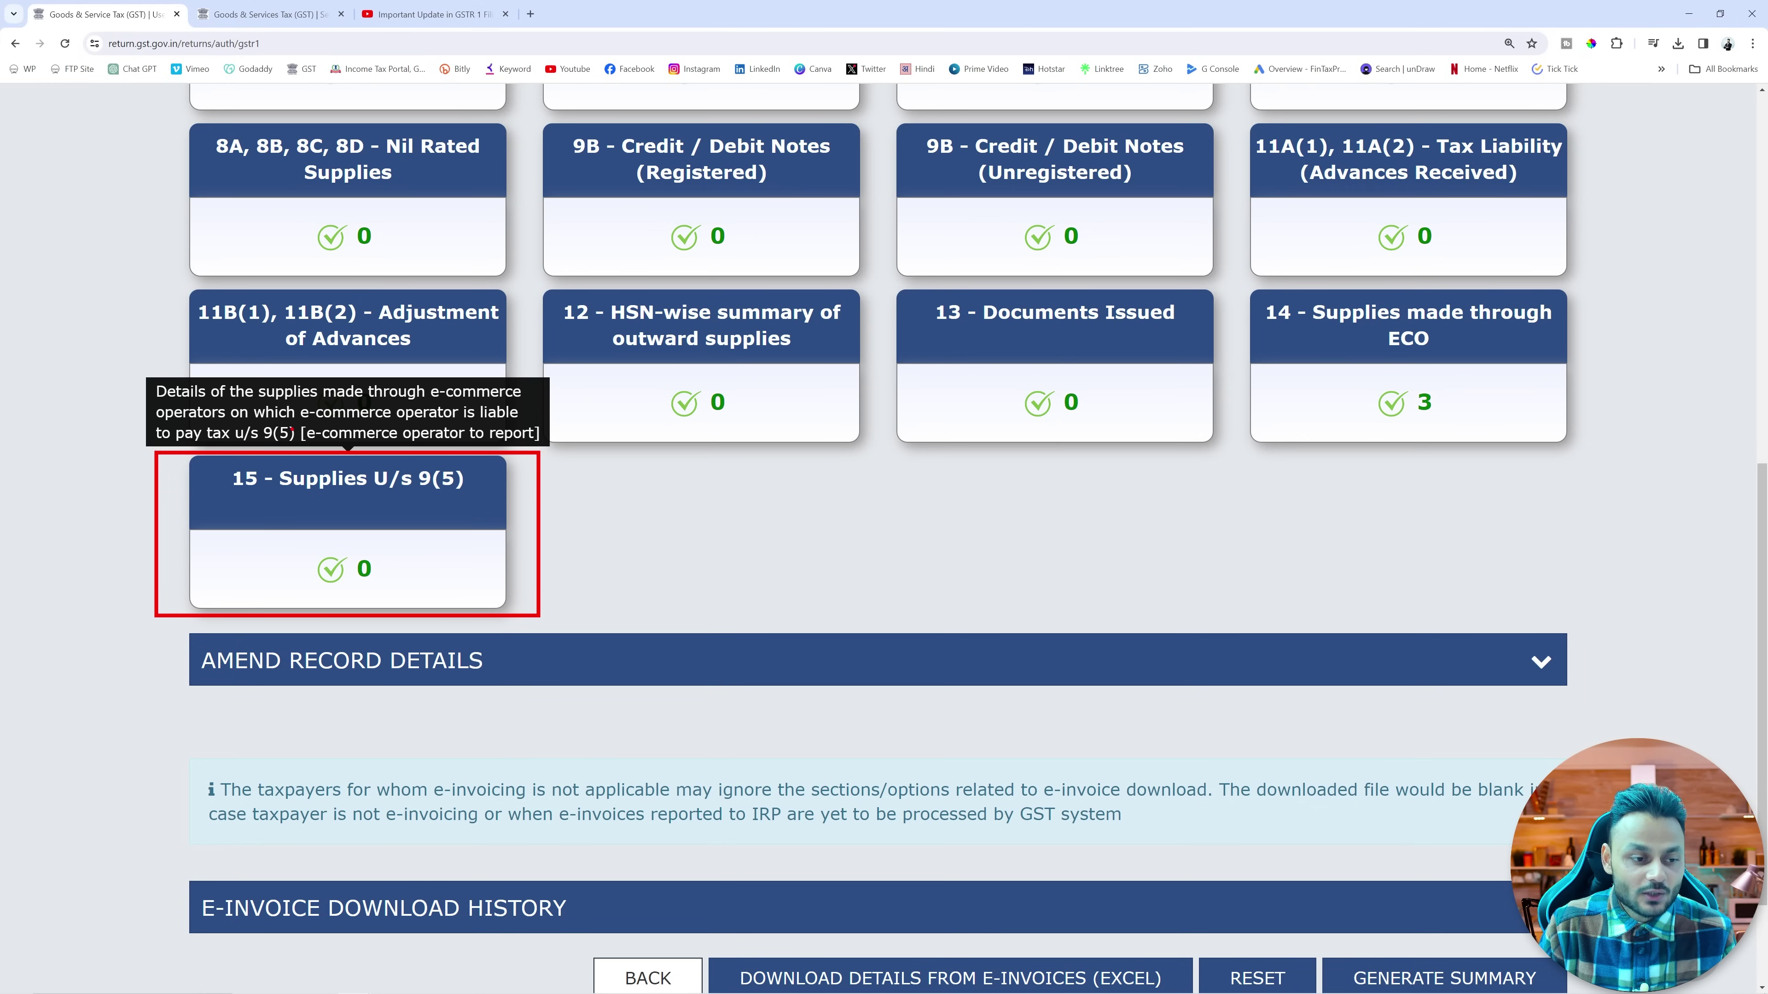
left_click_drag(296, 422, 558, 450)
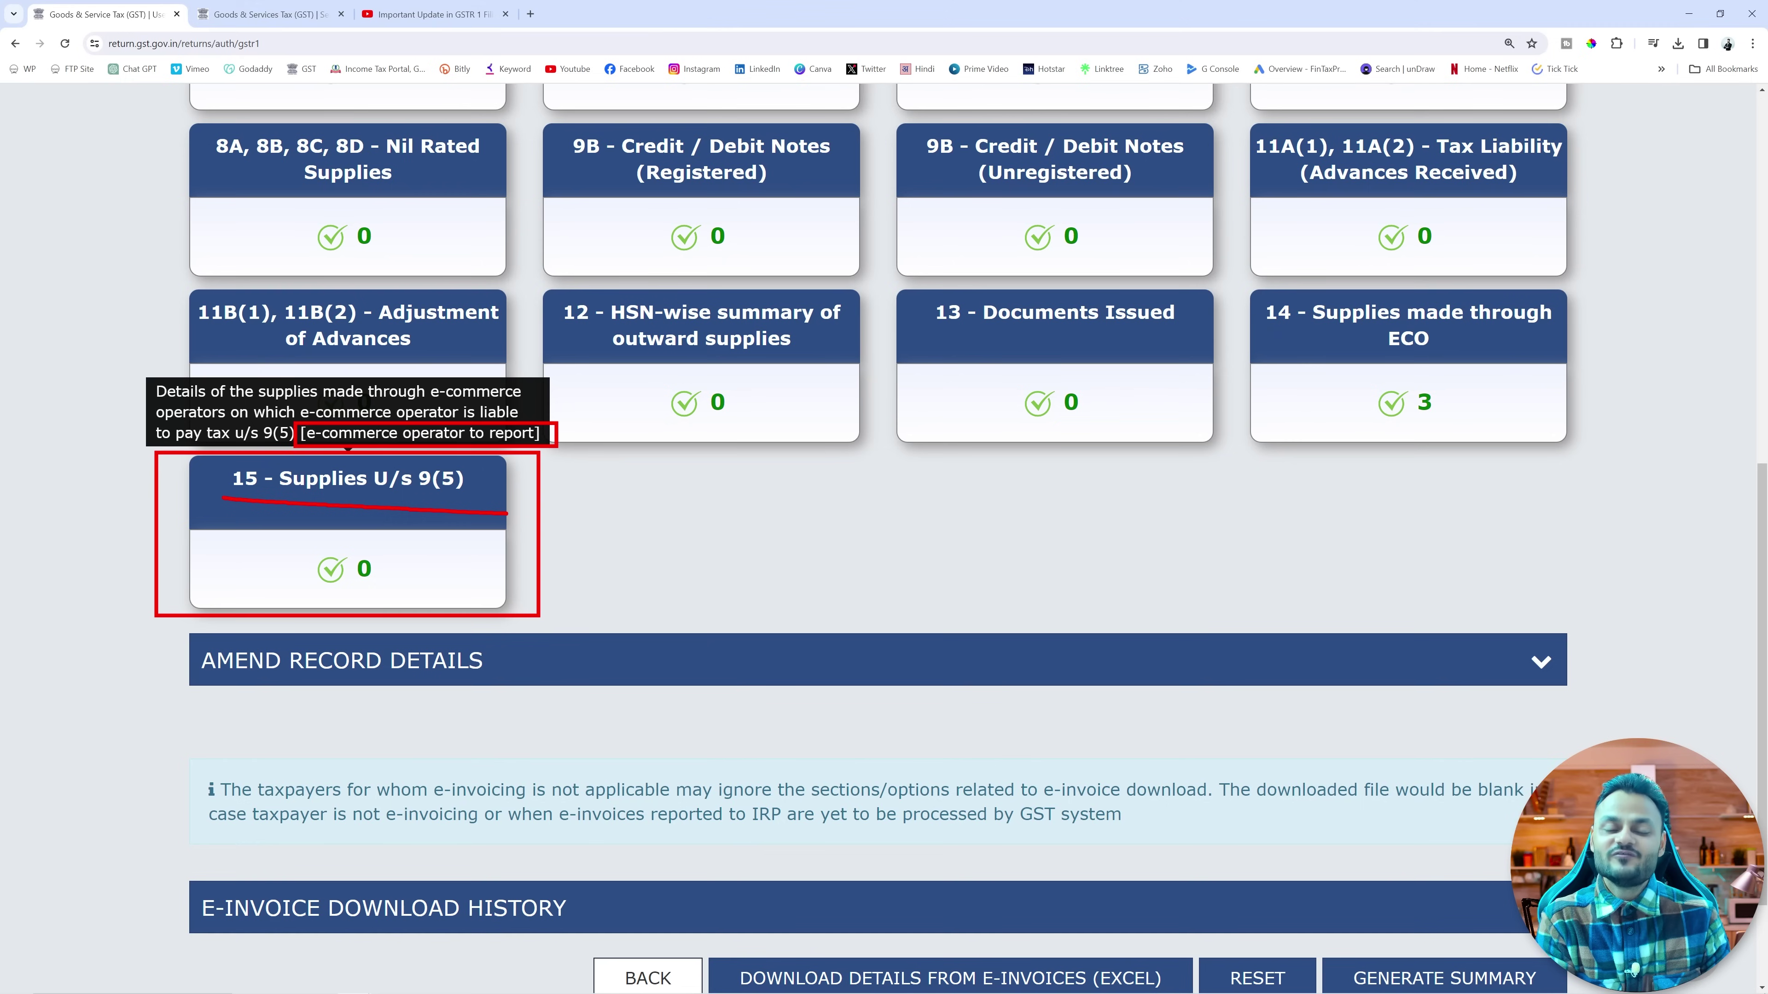
mouse_move(488, 563)
left_mouse_down()
mouse_move(565, 559)
mouse_move(513, 611)
left_mouse_up()
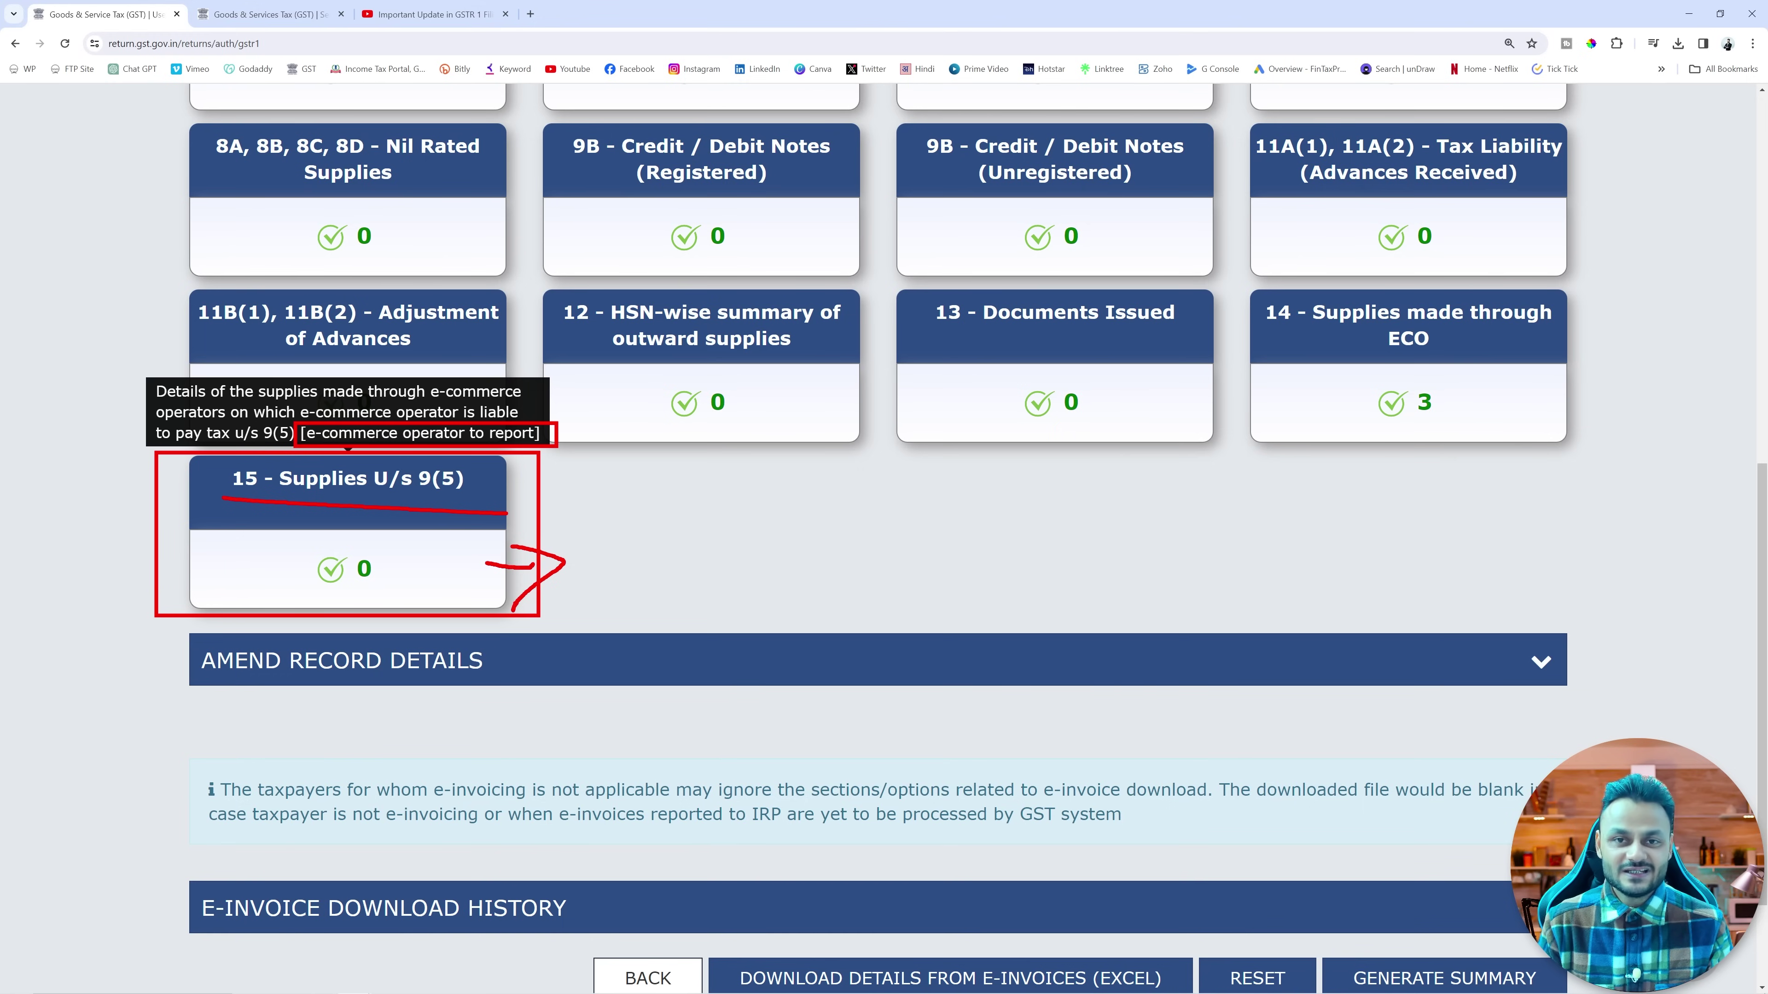
Step: Open the Returns page in a new browser tab and search the returns for 2023-24, Quarter 3 (Oct - Dec), November
scroll(849, 671, "down", 2)
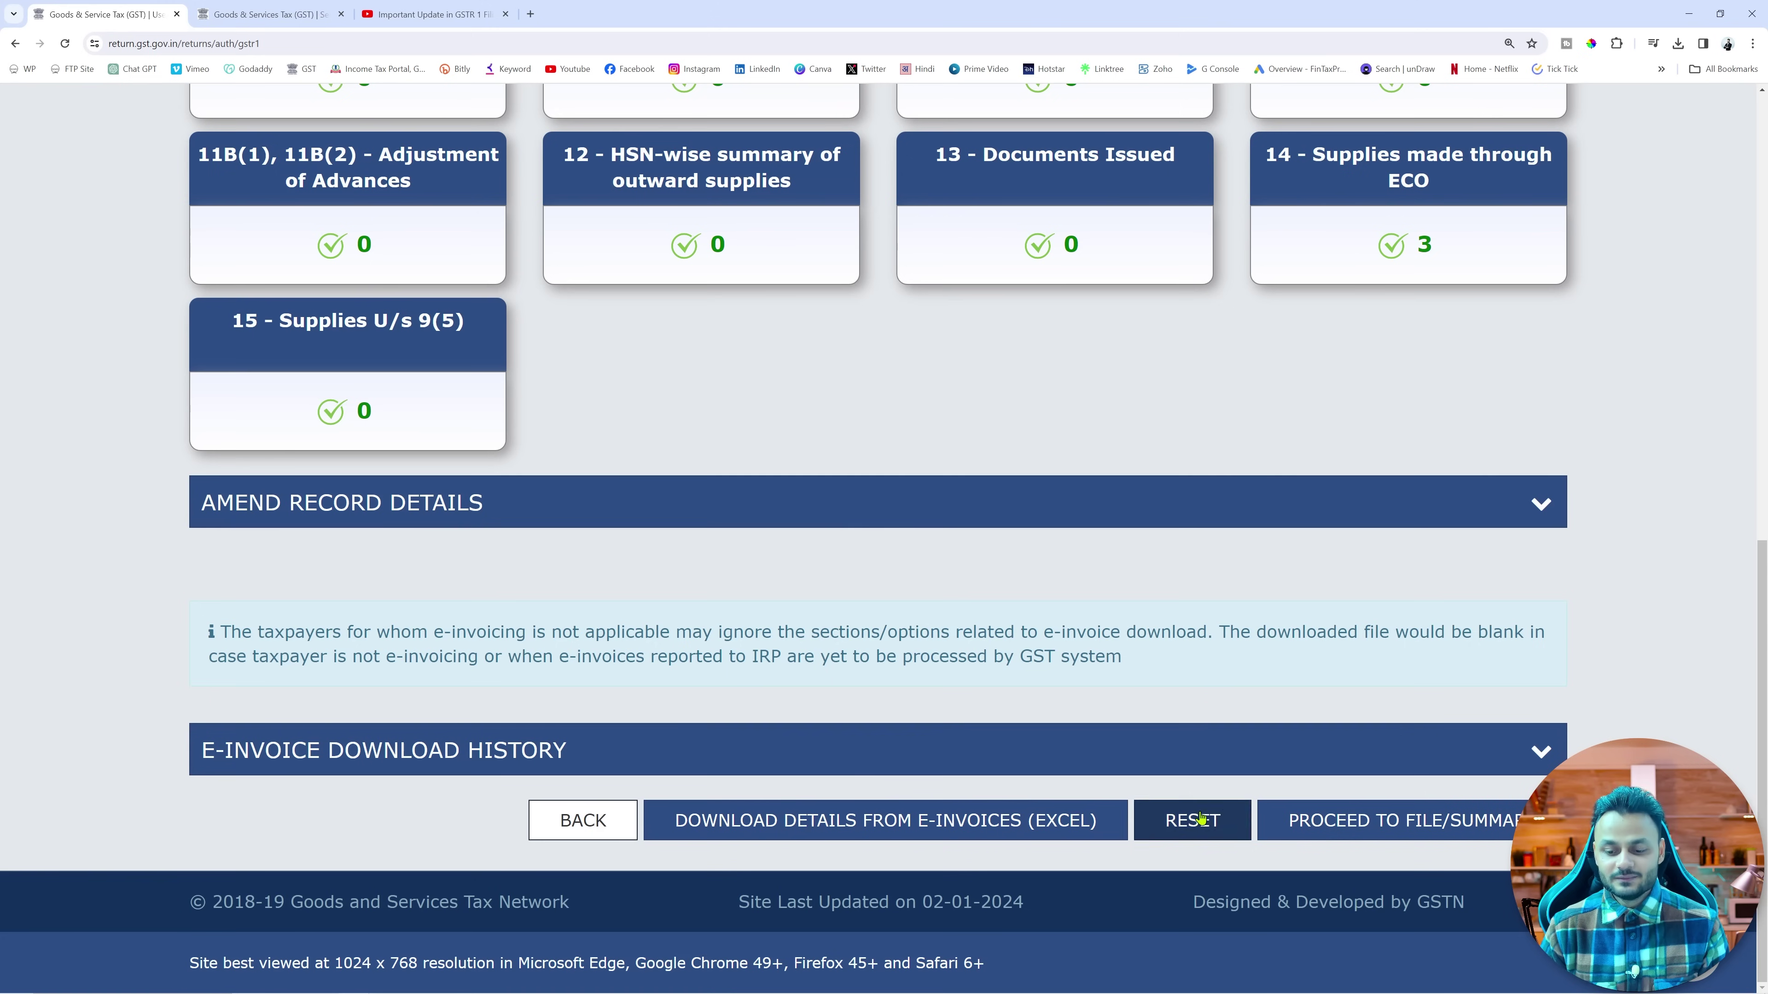
scroll(849, 671, "up", 10)
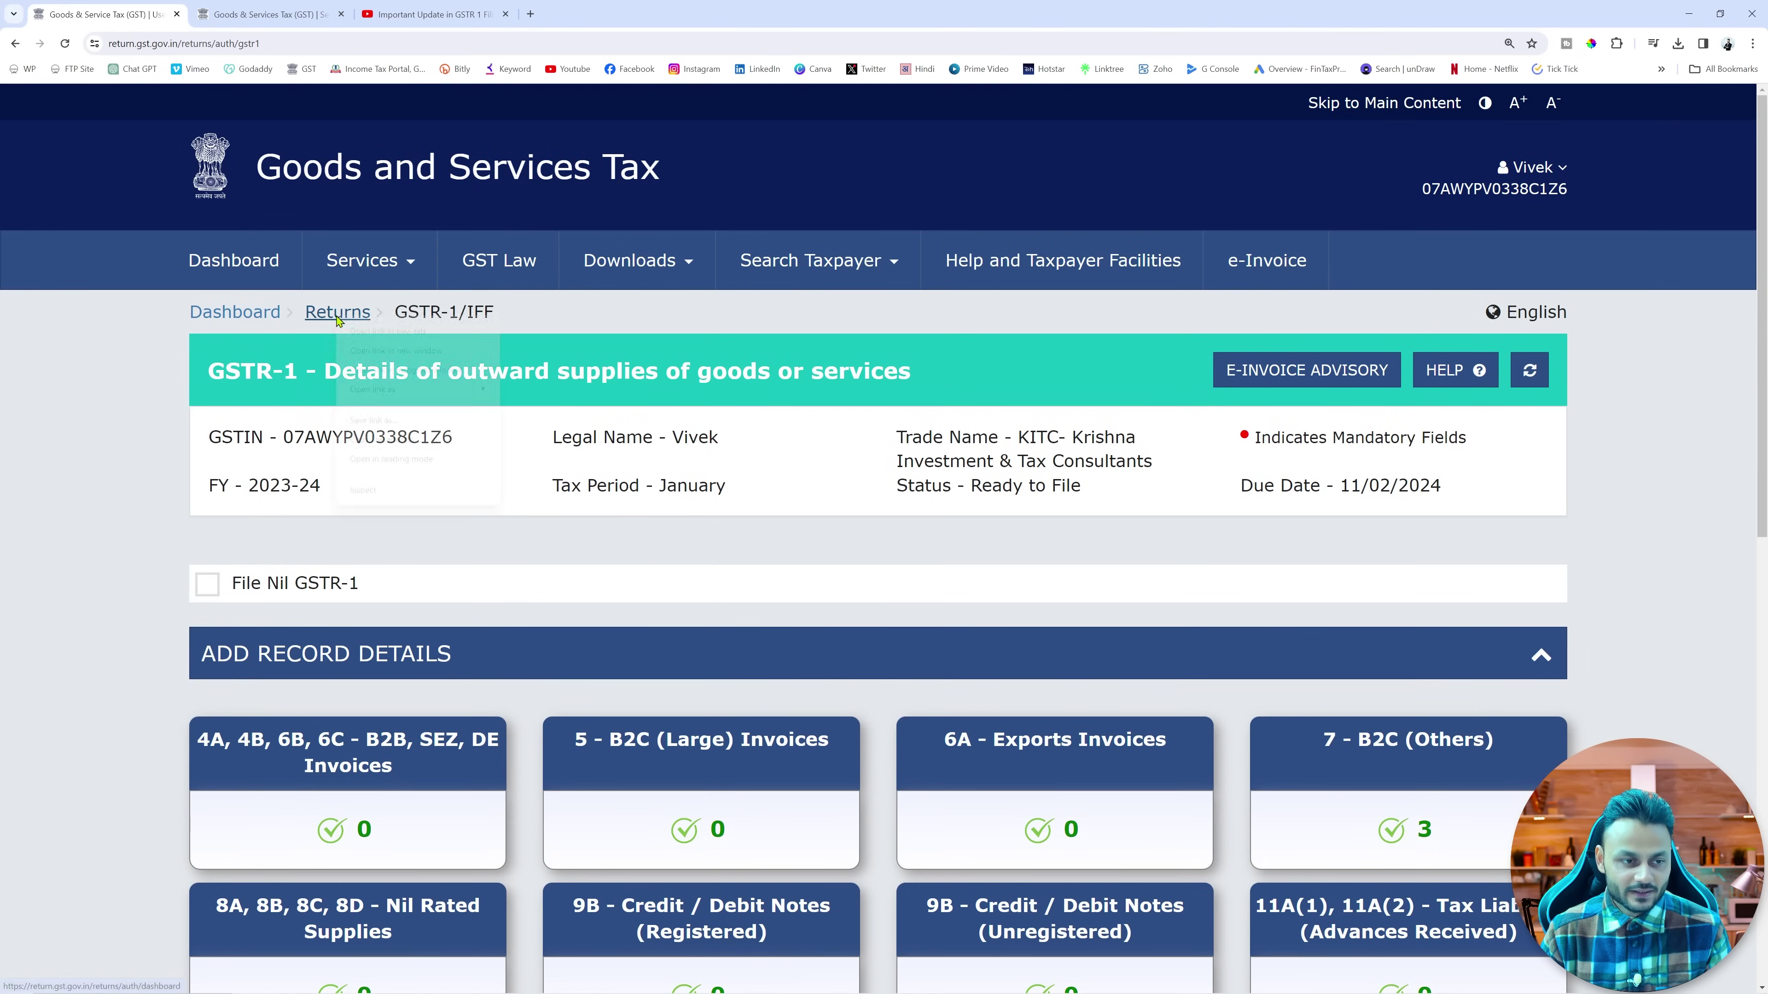
middle_click(337, 311)
left_click(276, 14)
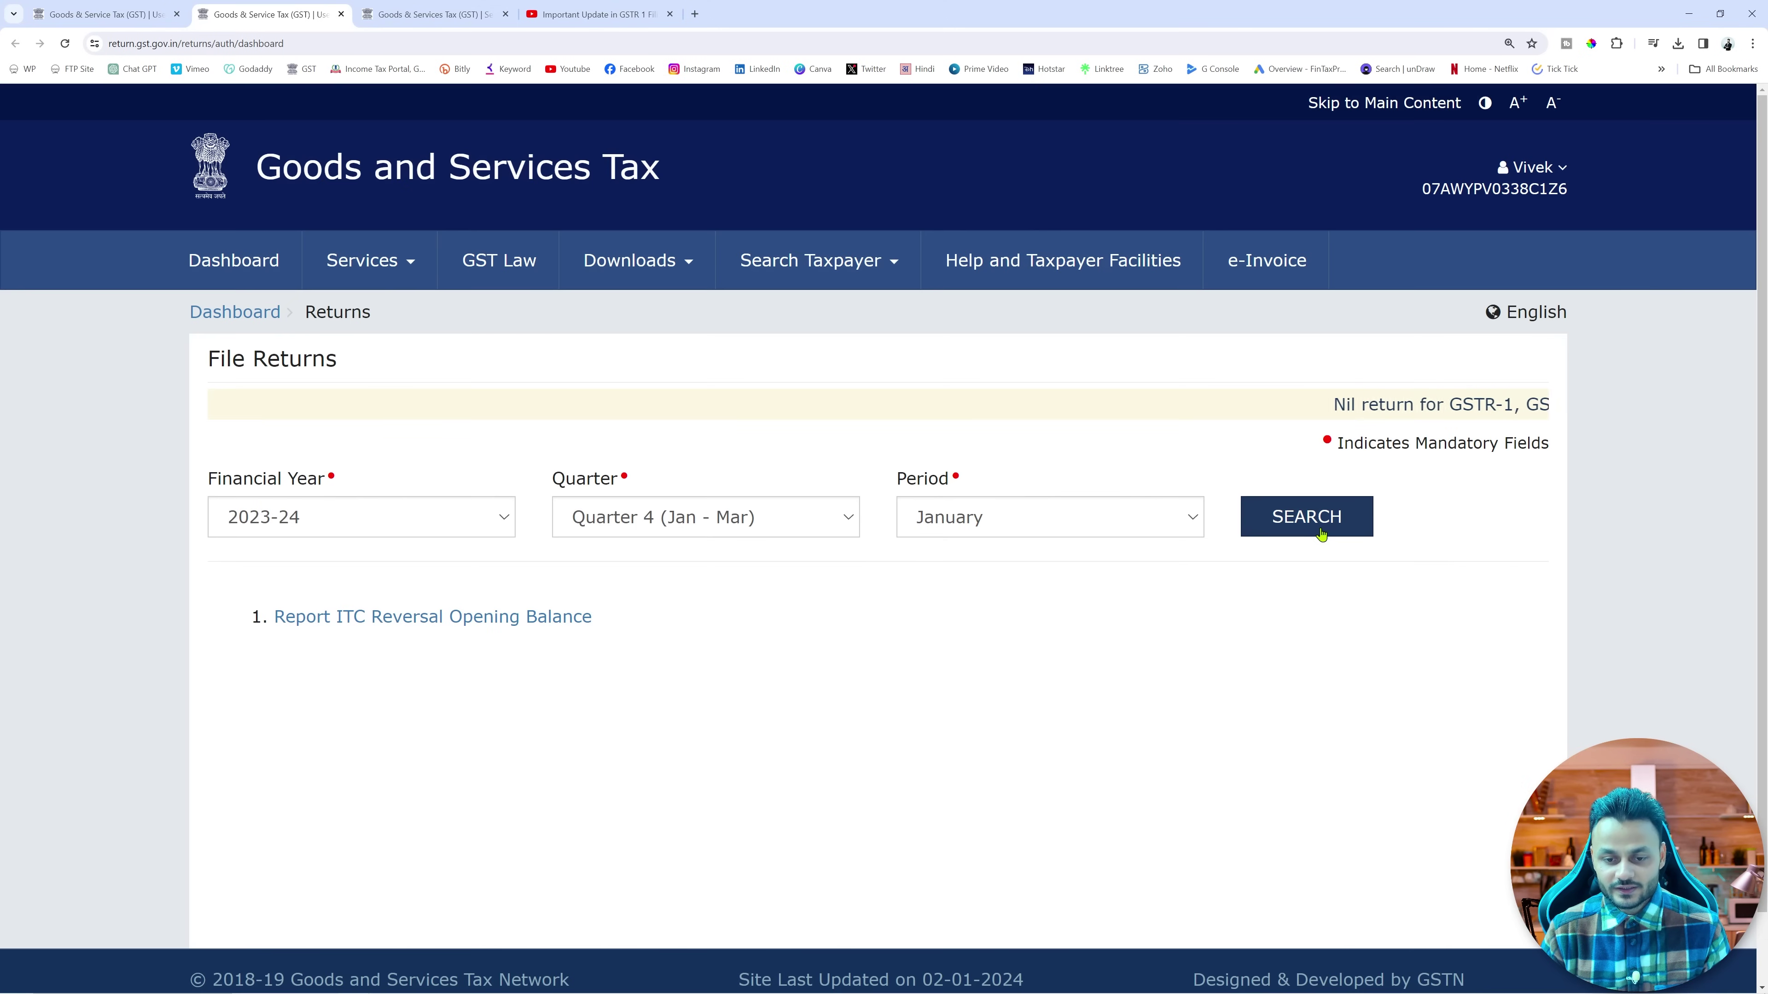
left_click(781, 522)
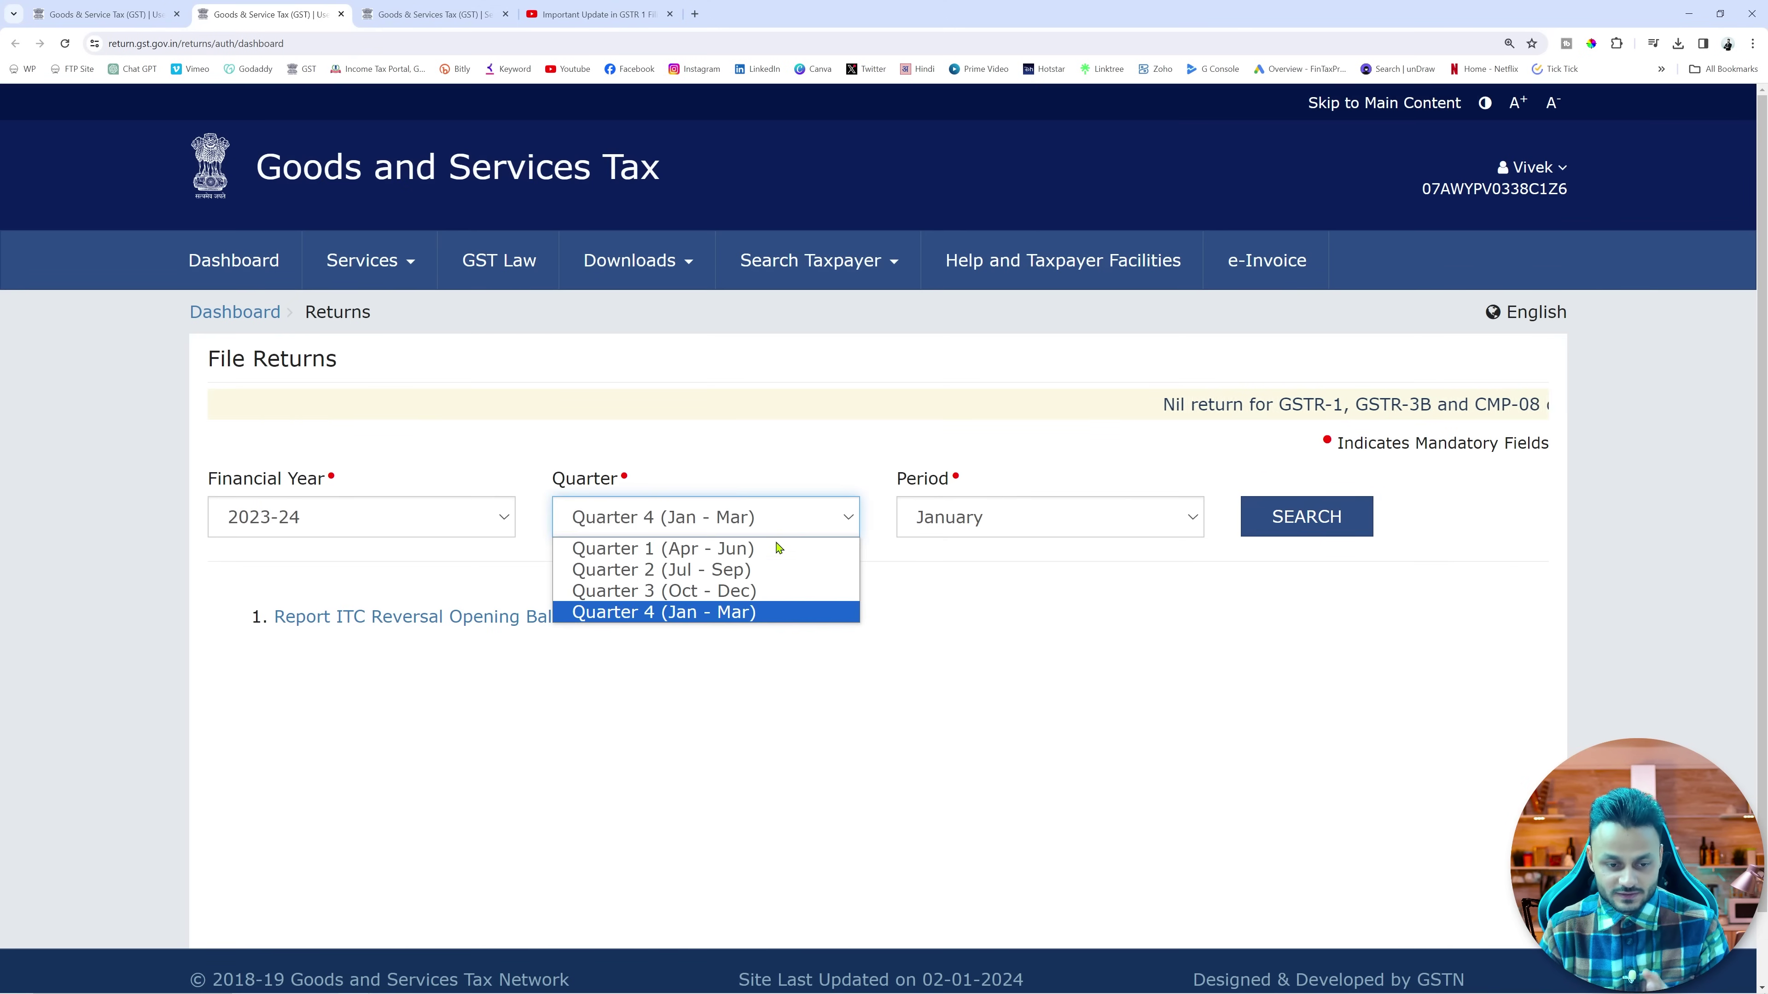
left_click(738, 591)
left_click(1016, 519)
left_click(971, 575)
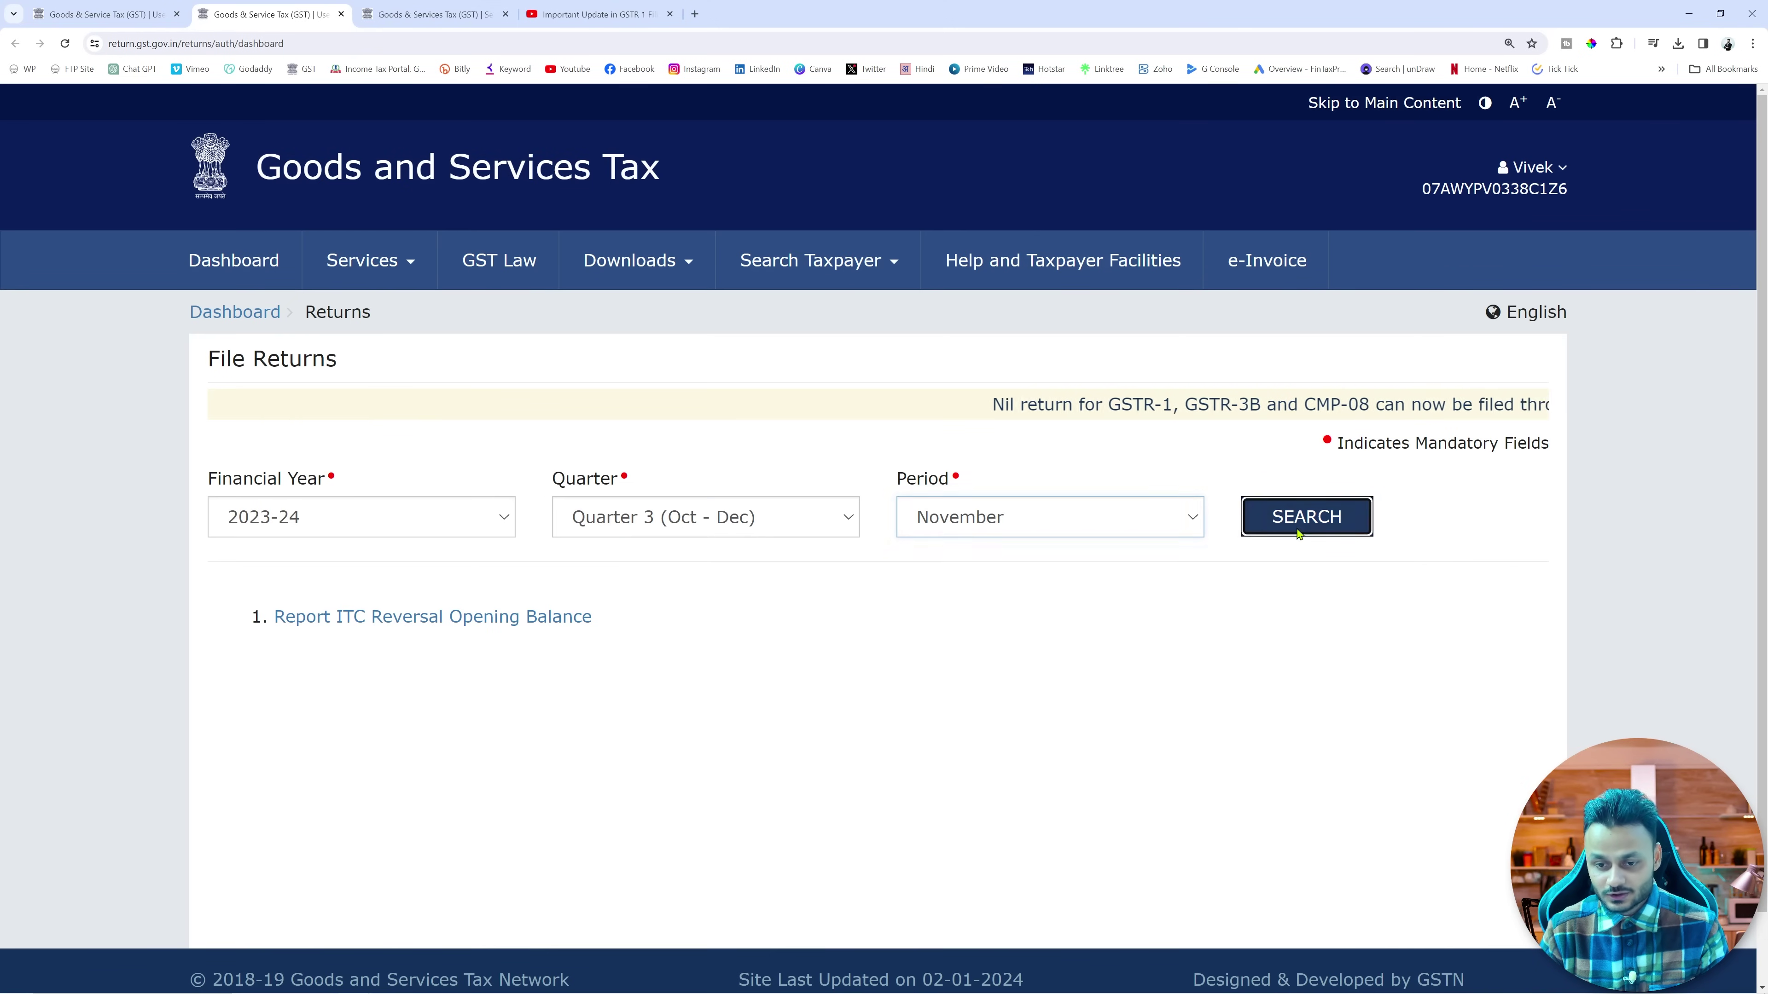
left_click(1306, 516)
scroll(1117, 630, "down", 5)
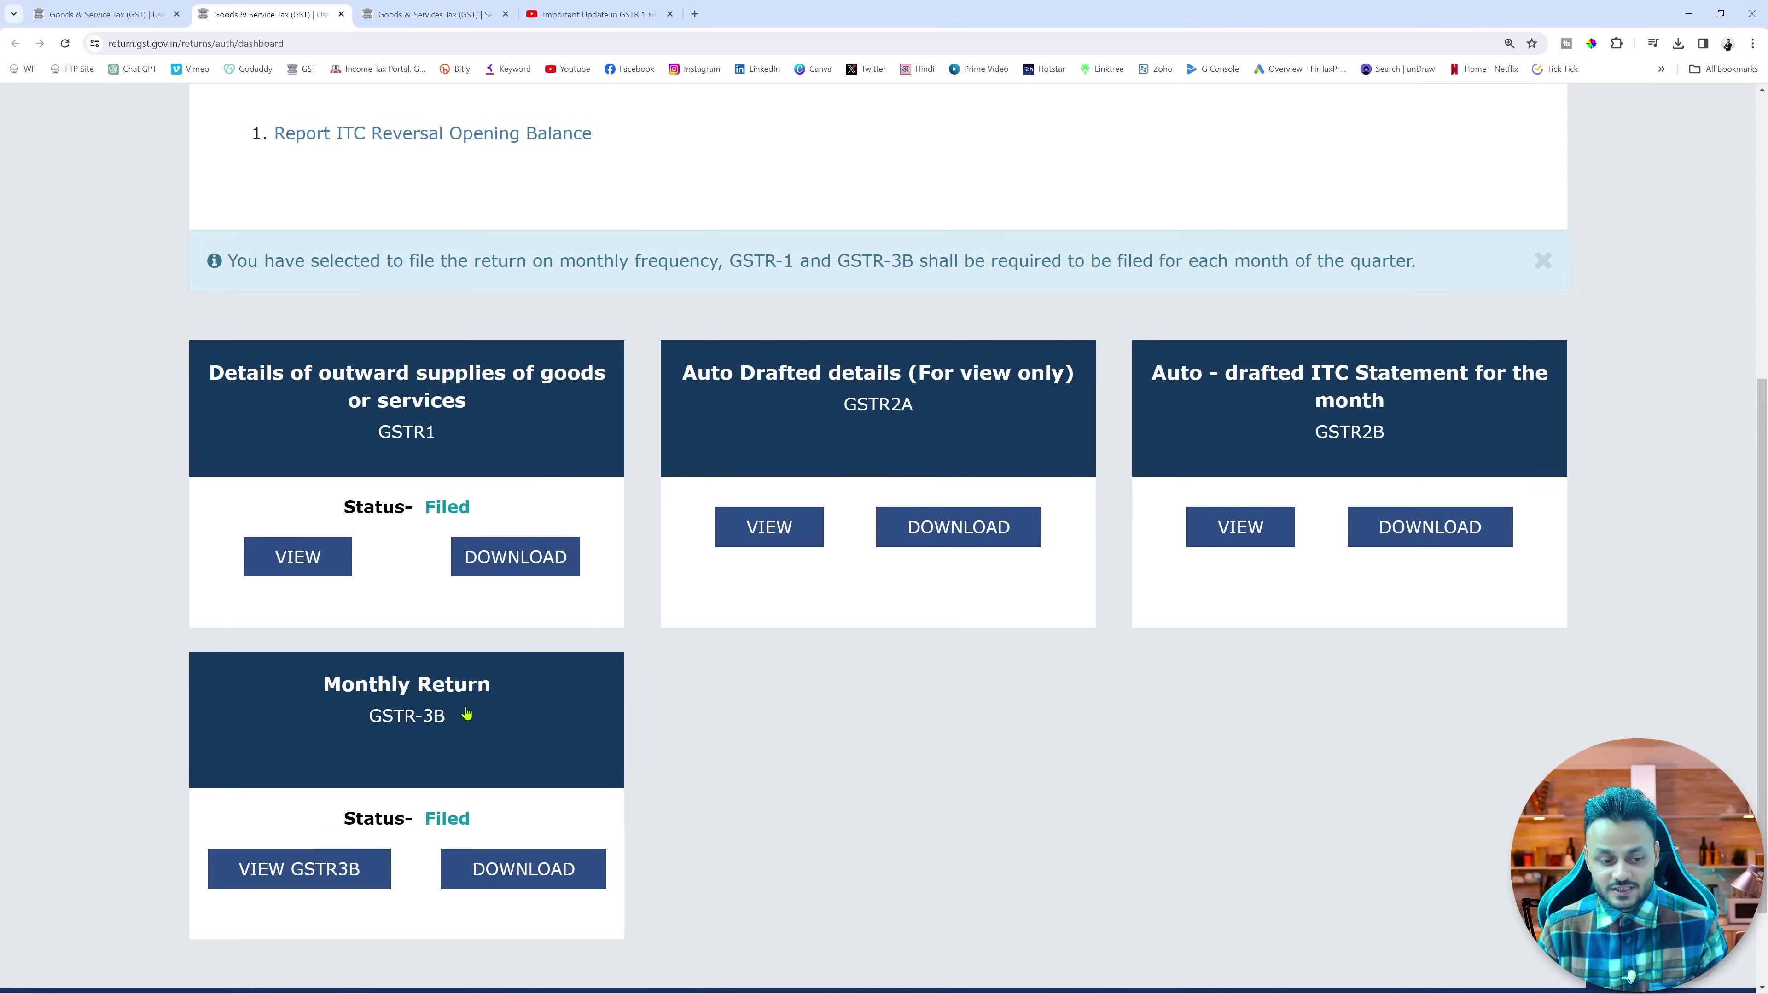
Step: Open November's GSTR-3B and examine rows (i) and (ii) of table 3.1.1, Supplies notified under section 9(5) of the CGST Act, 2017
left_click(467, 713)
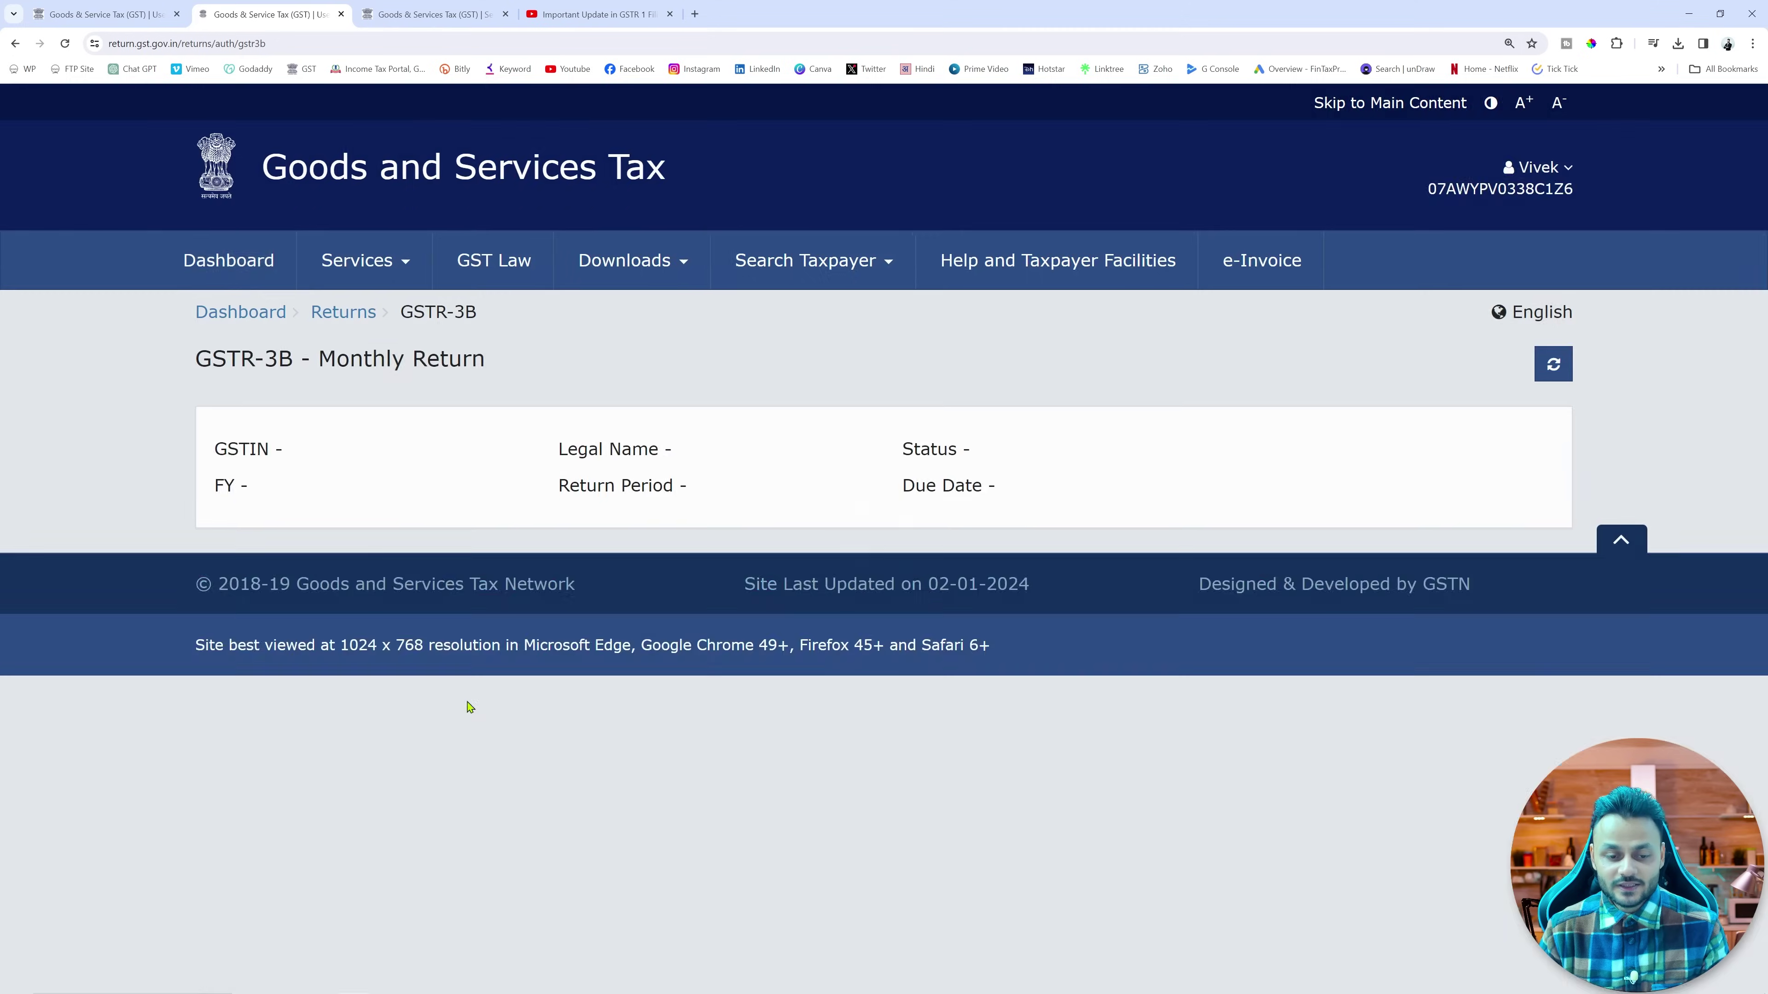
scroll(905, 557, "down", 5)
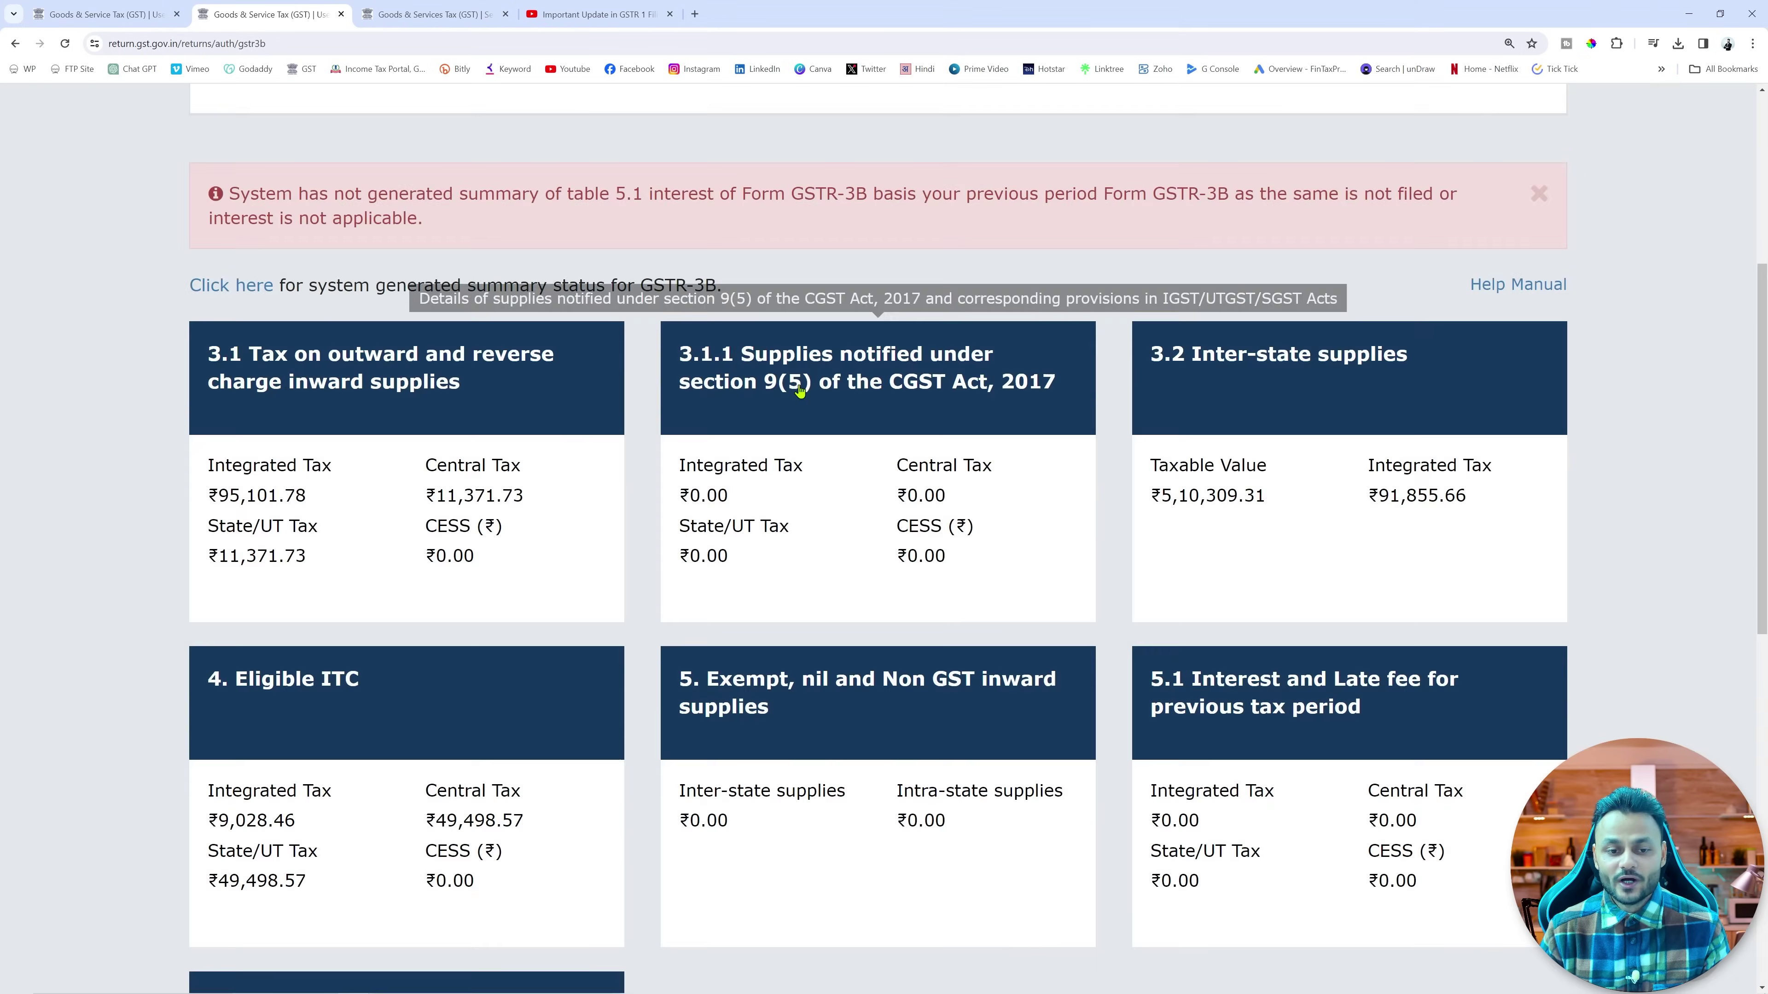
left_click(798, 386)
scroll(798, 386, "down", 4)
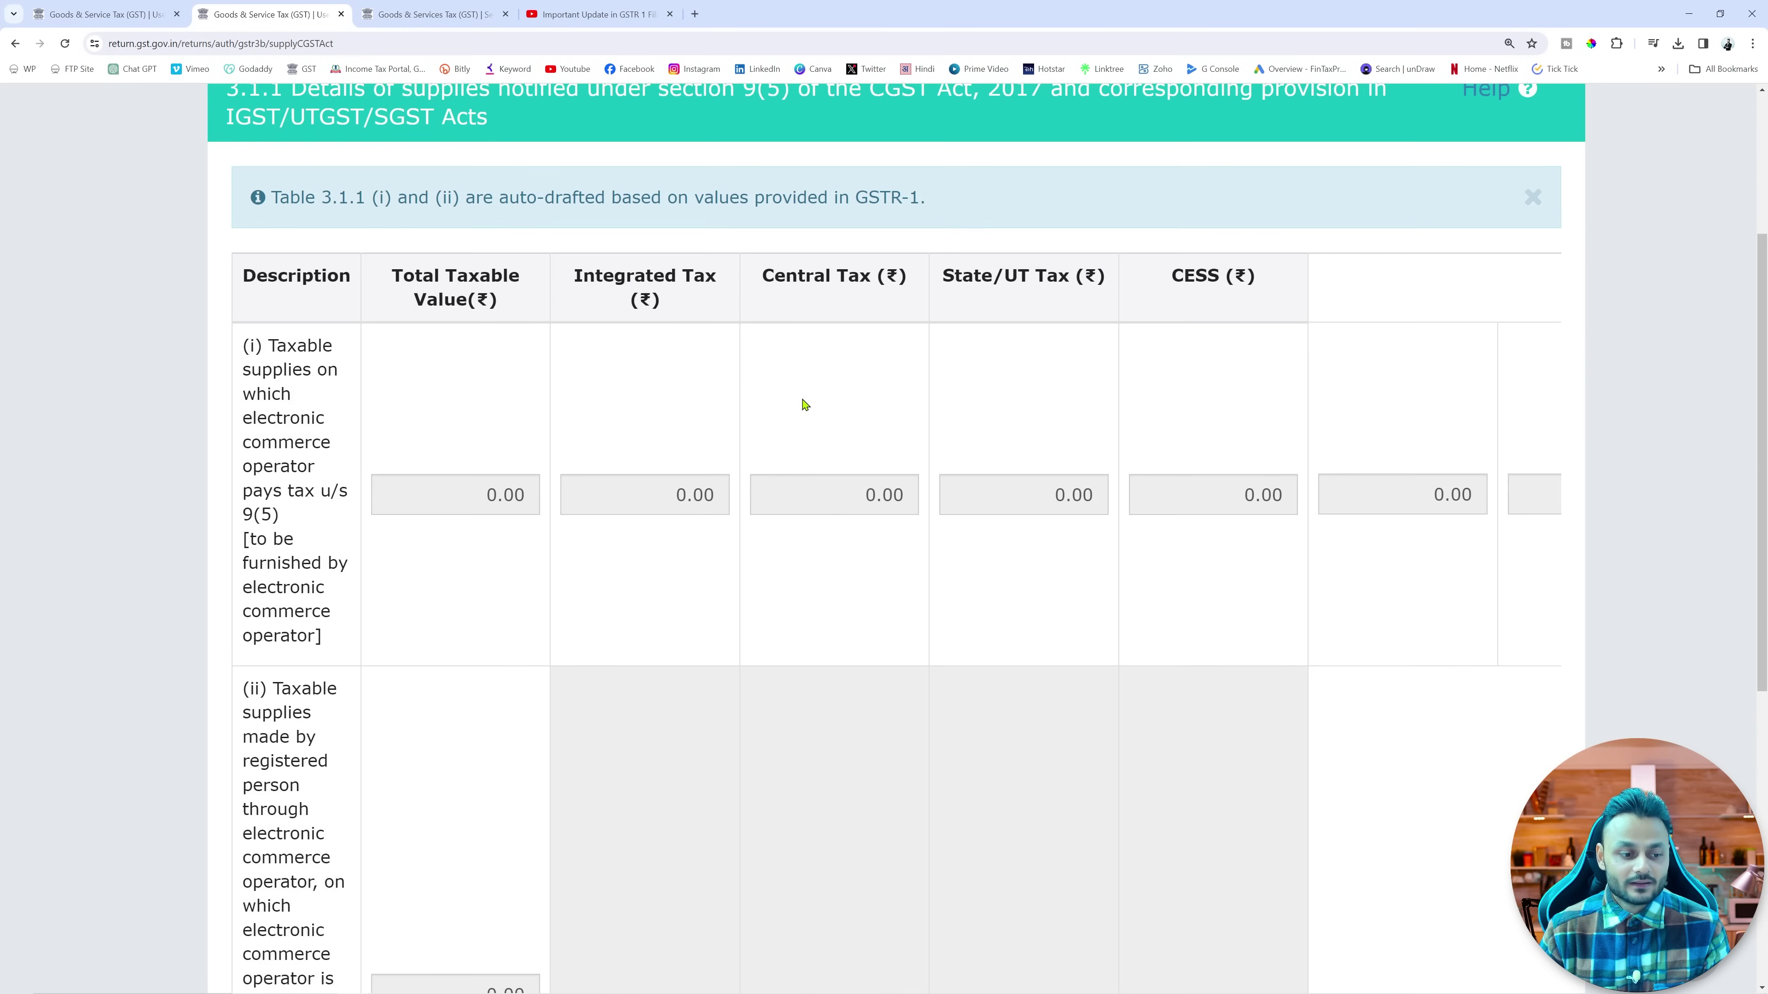
scroll(805, 405, "down", 6)
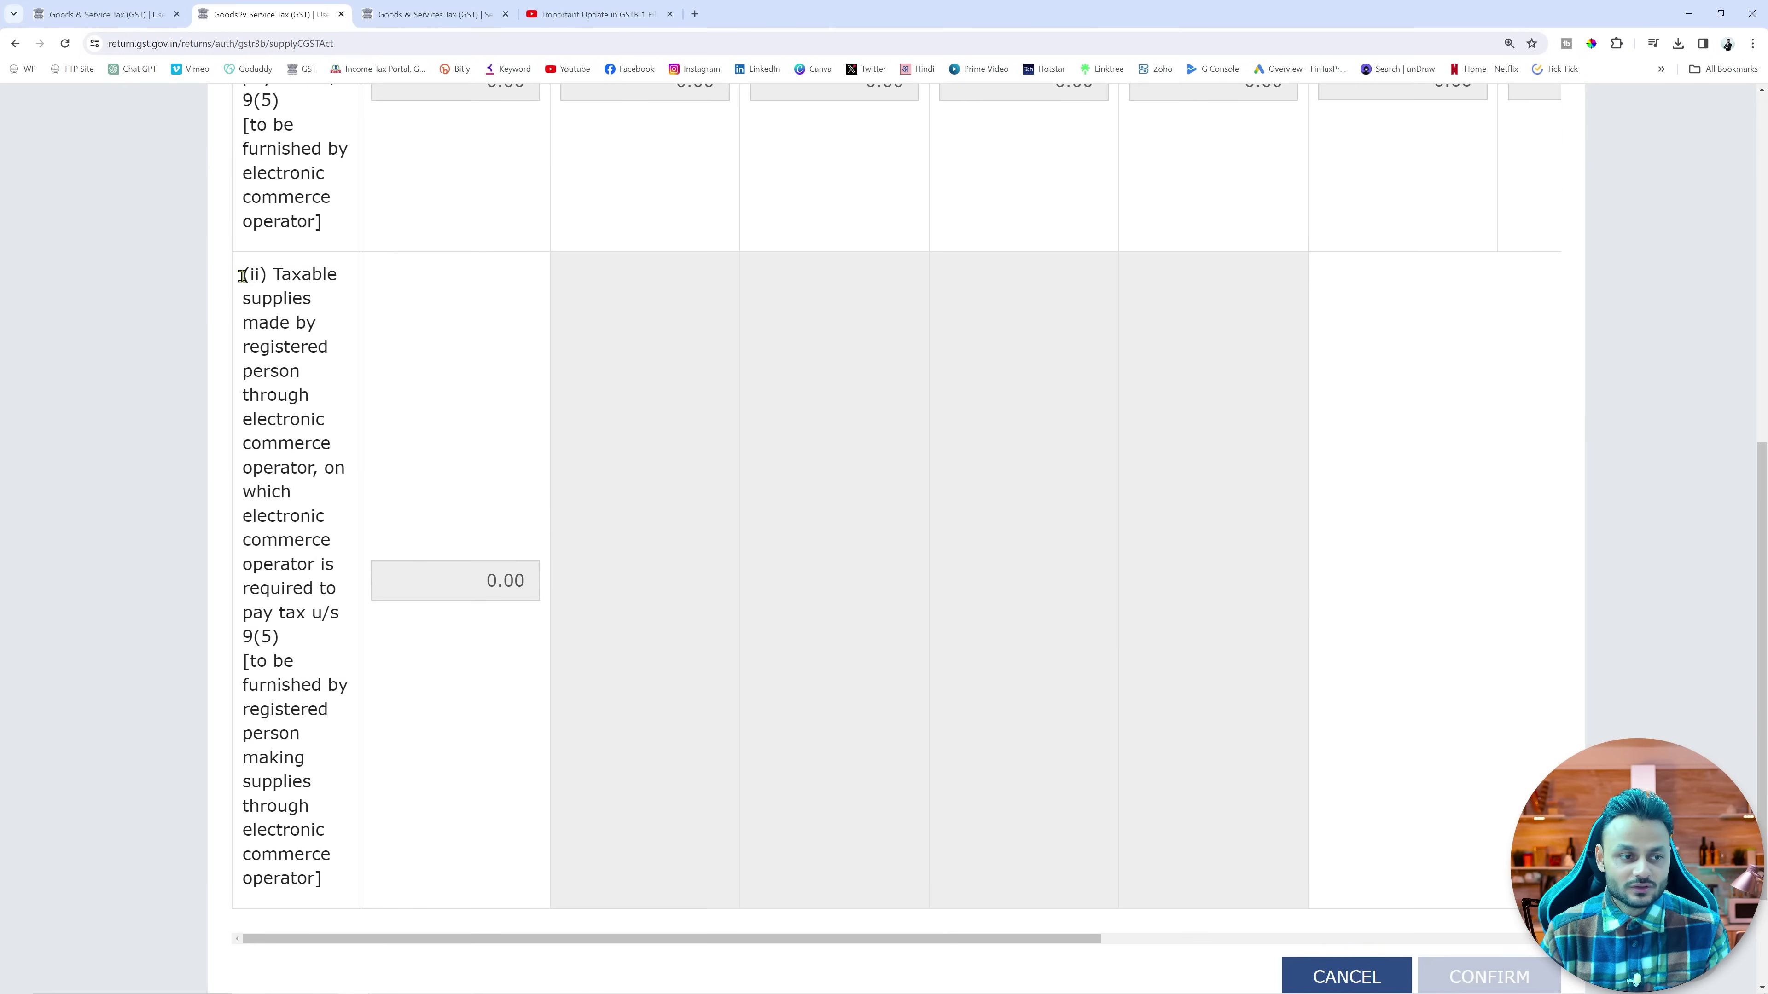
left_click_drag(241, 273, 399, 836)
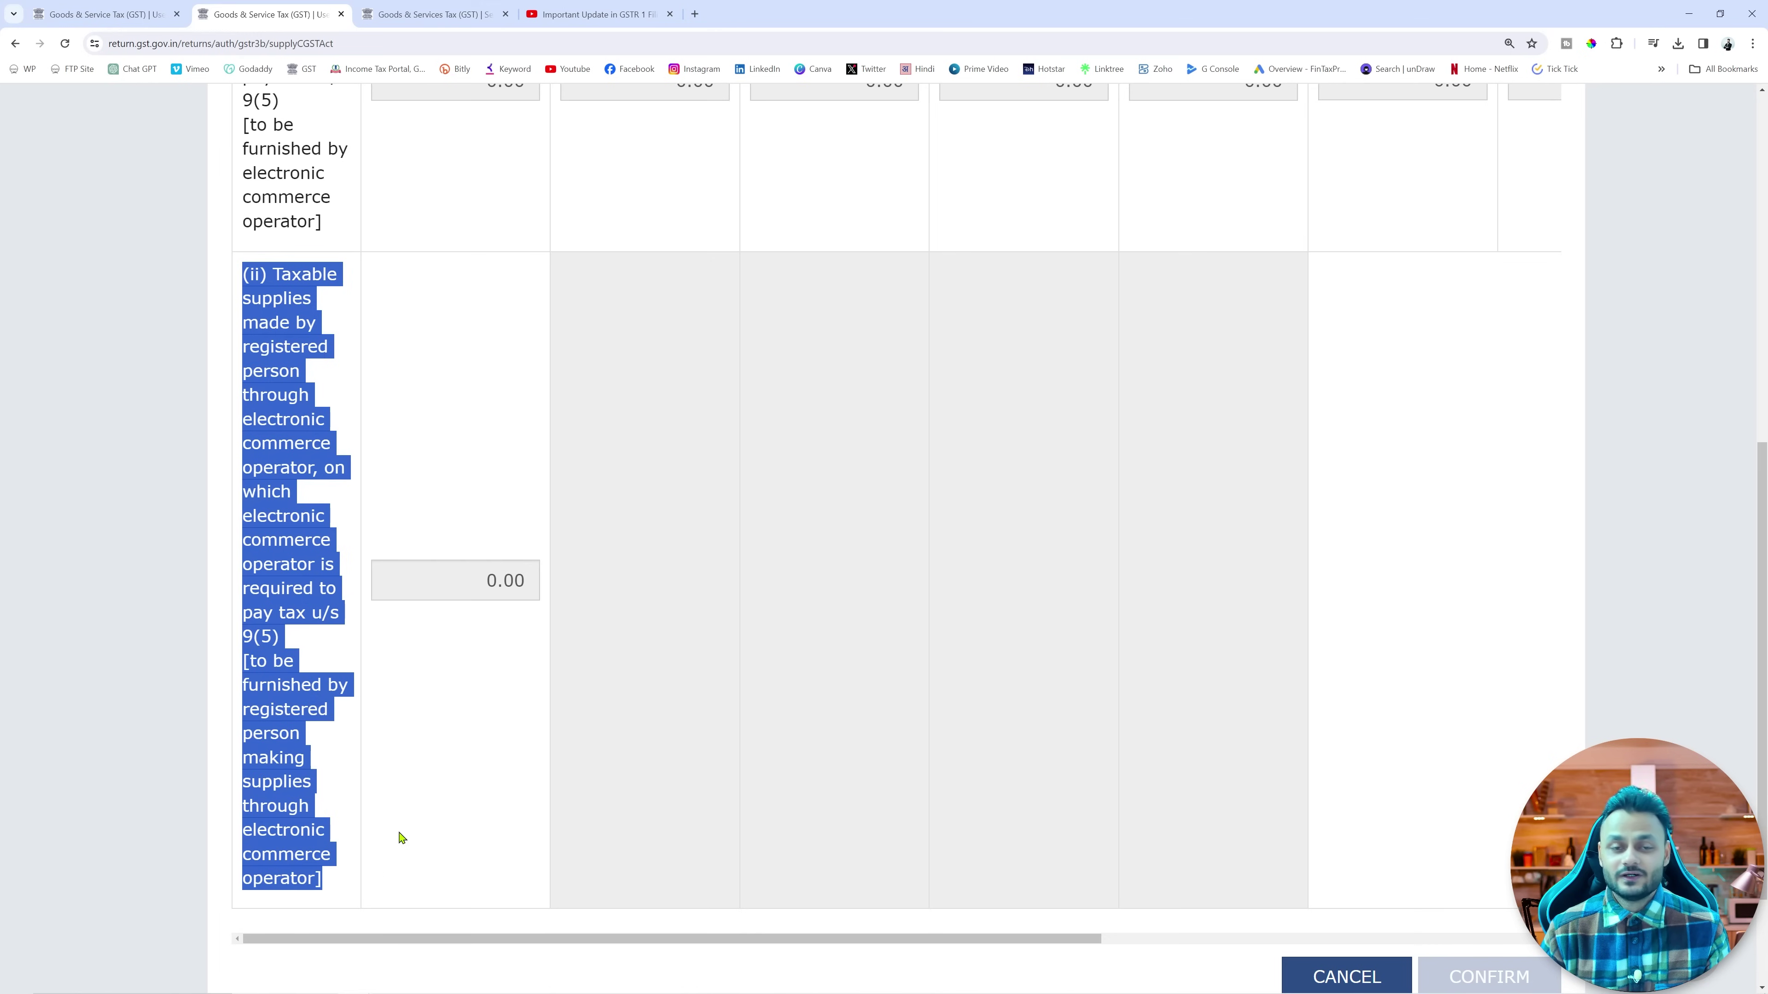